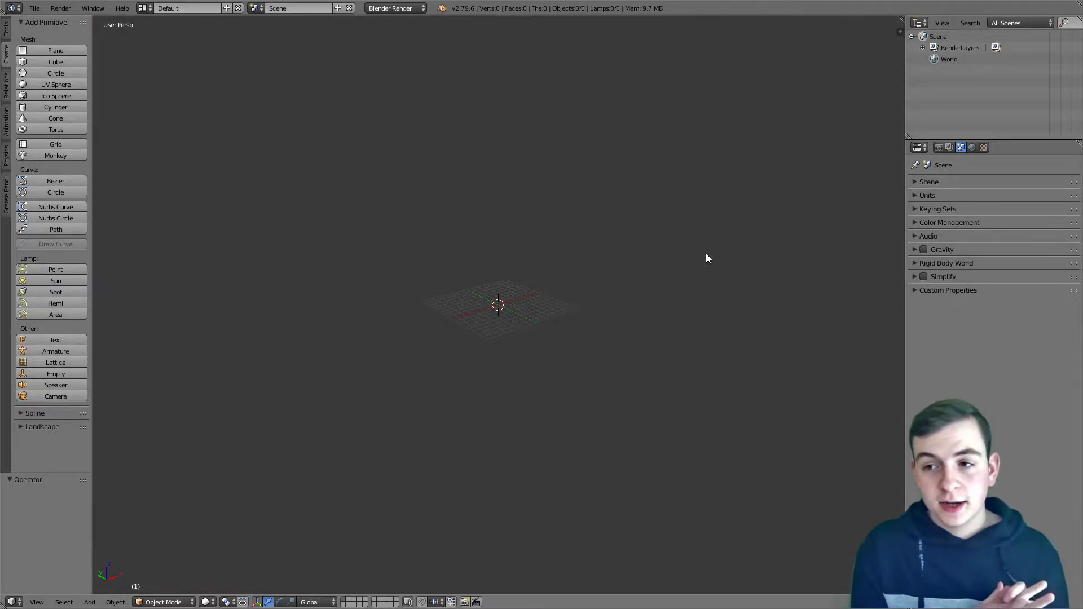
Review the viewport's clip start and end distances
{"action": "key", "text": "n"}
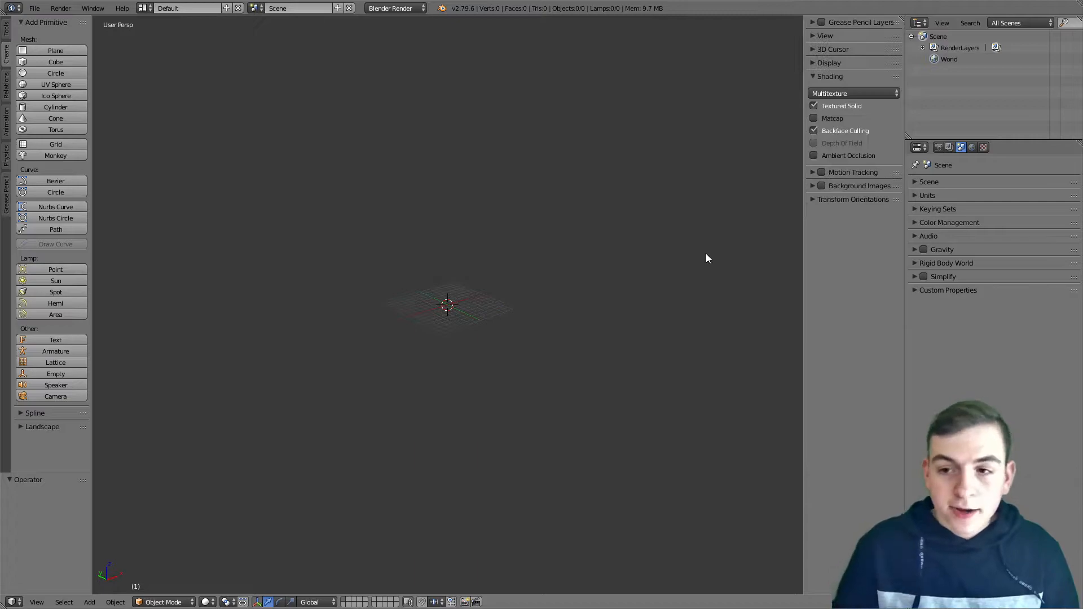
{"action": "left_click", "coordinate": [827, 37]}
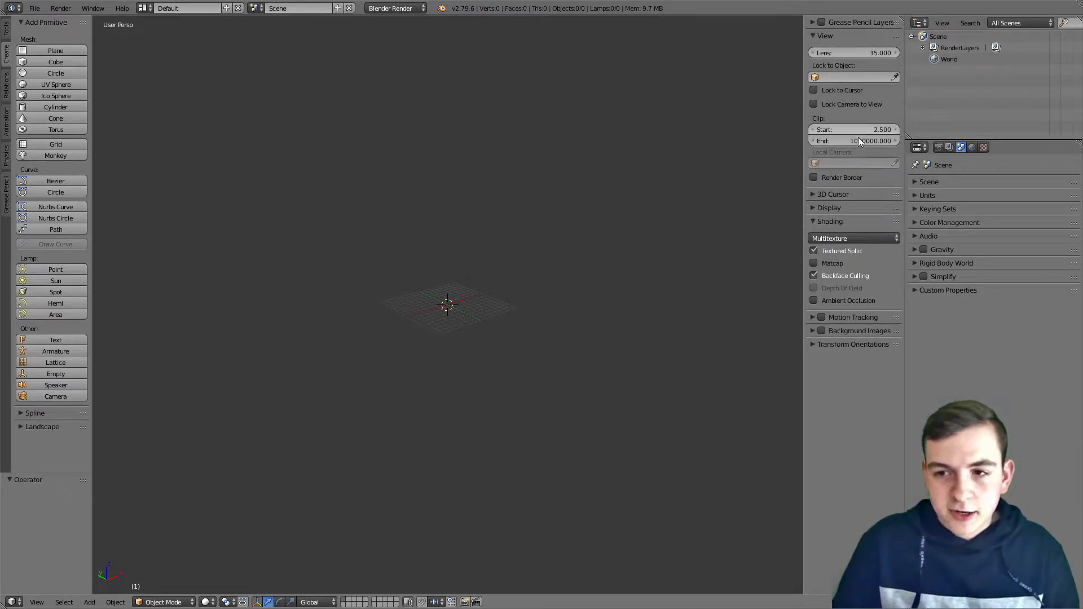
{"action": "left_click", "coordinate": [827, 37]}
{"action": "left_click", "coordinate": [832, 64]}
{"action": "left_click", "coordinate": [835, 65]}
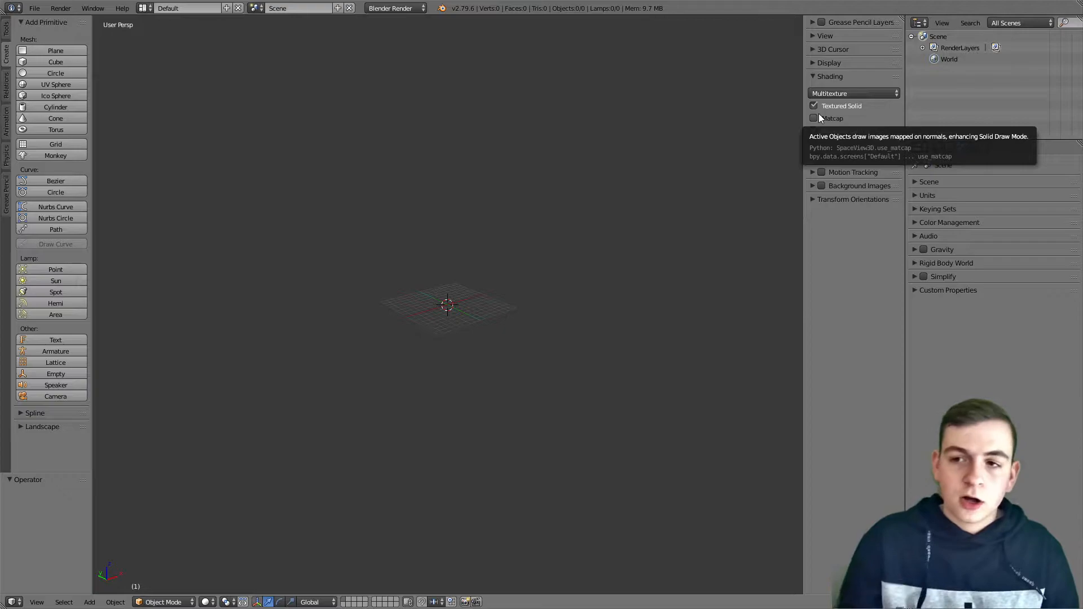
{"action": "key", "text": "n"}
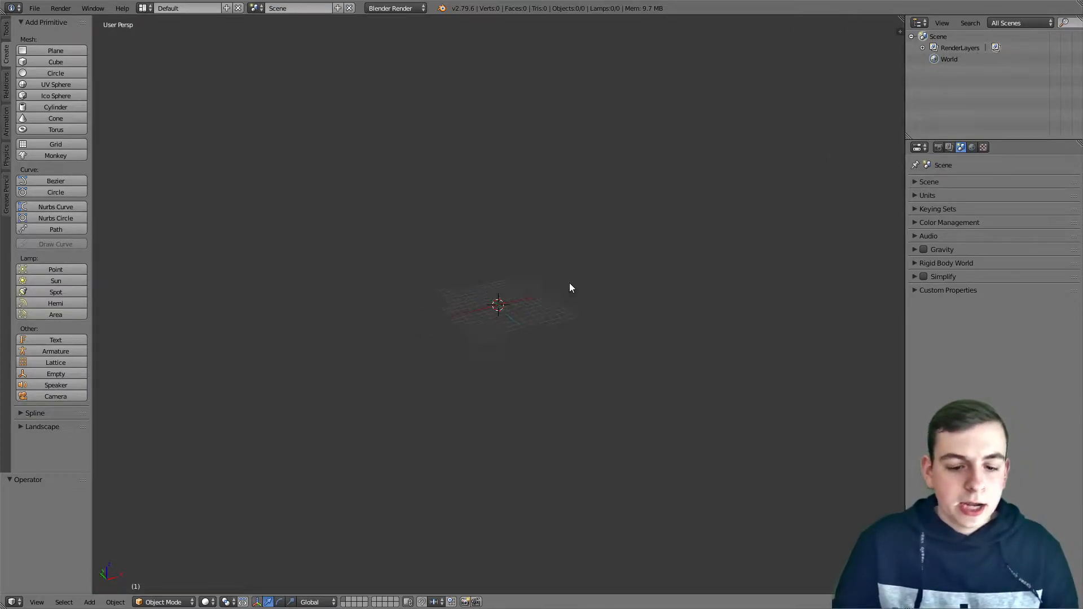
Set the viewport's clip end distance to 1000
{"action": "key", "text": "n"}
{"action": "left_click", "coordinate": [831, 38]}
{"action": "middle_click_drag", "start_coordinate": [471, 356], "coordinate": [487, 344]}
{"action": "double_click", "coordinate": [862, 140]}
{"action": "key", "text": "BackSpace"}
{"action": "key", "text": "BackSpace"}
{"action": "key", "text": "BackSpace"}
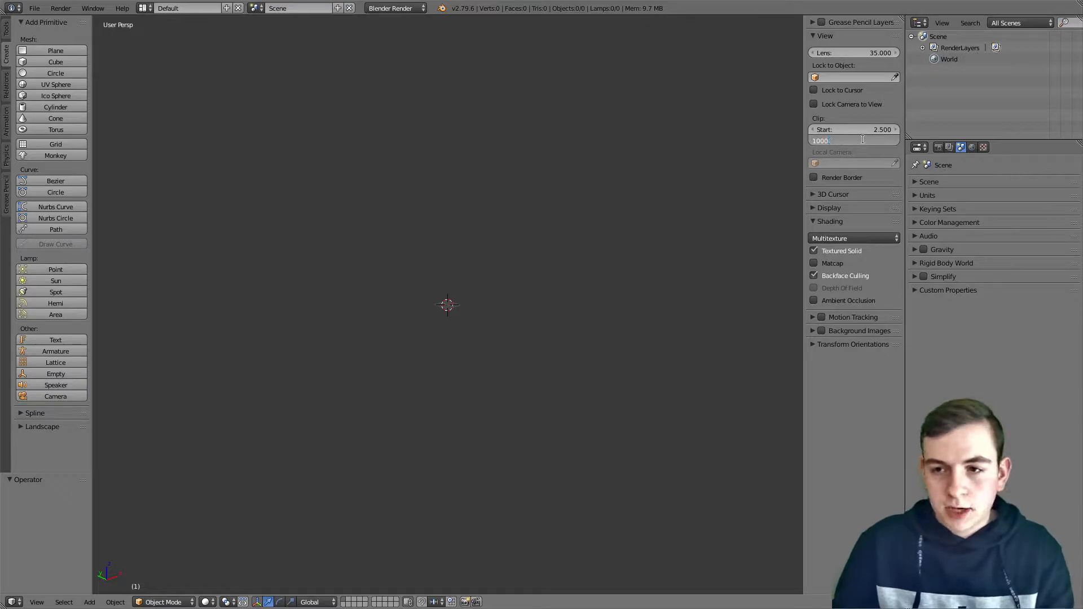
{"action": "key", "text": "Return"}
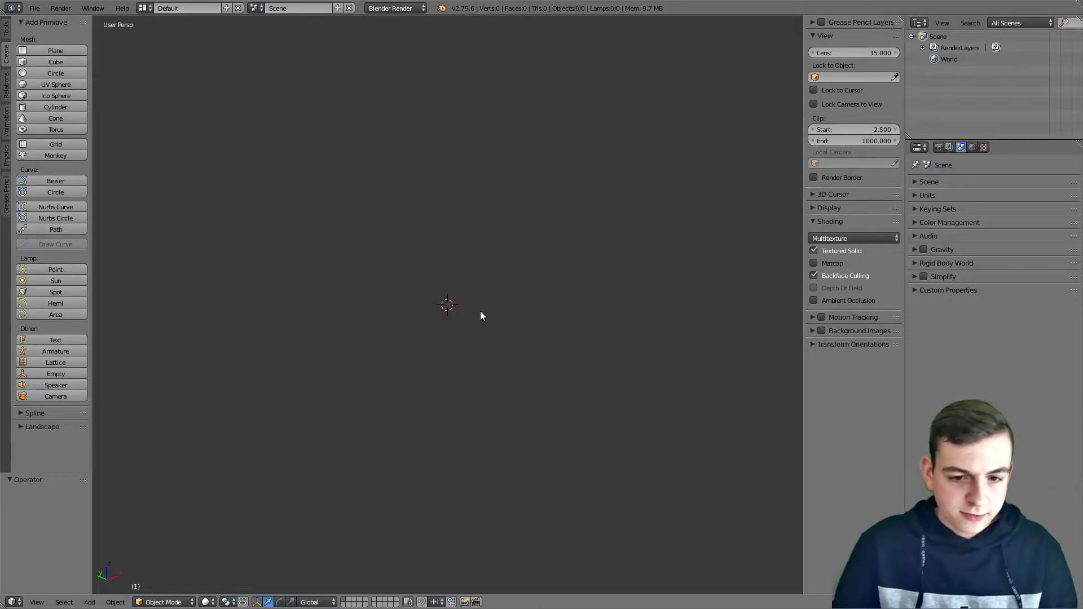
Test the clipping distance by adding a UV sphere of size 10000 and viewing it, and delete the sphere
{"action": "left_click", "coordinate": [73, 85]}
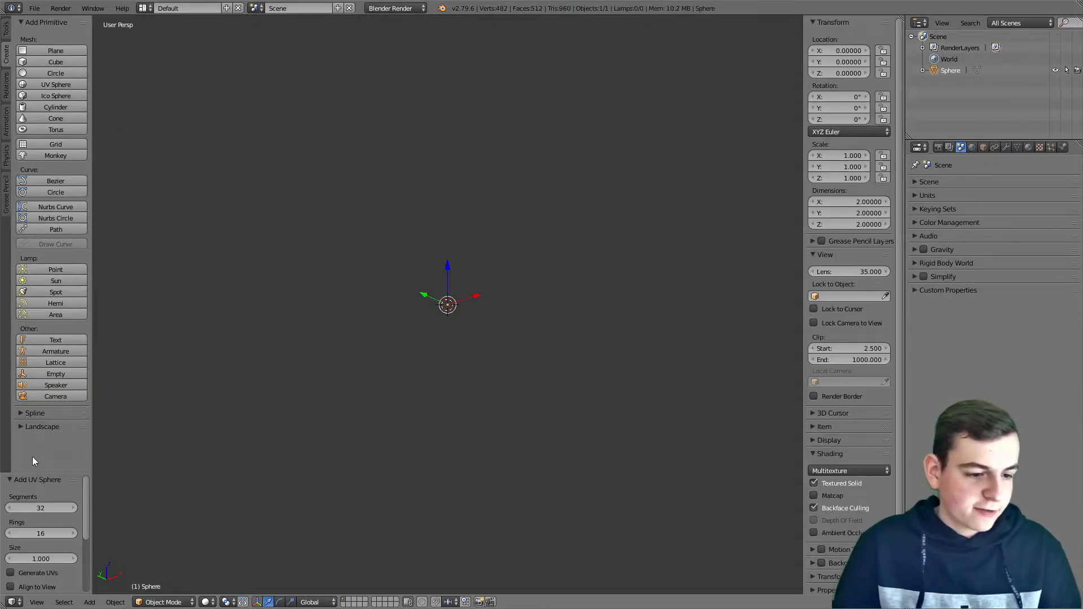
{"action": "left_click", "coordinate": [49, 561]}
{"action": "type", "text": "10000"}
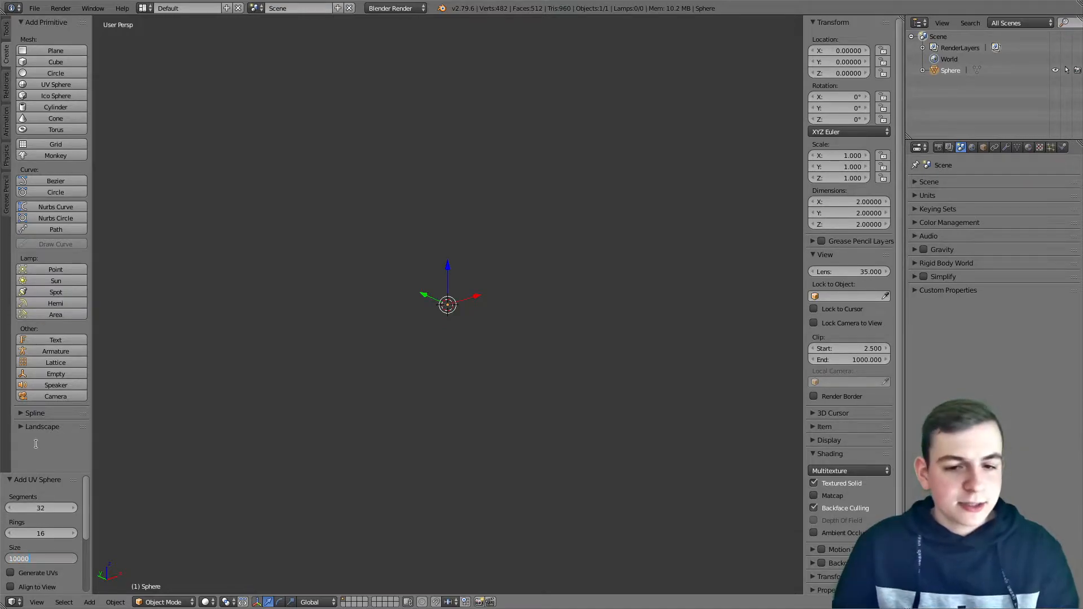
{"action": "key", "text": "Return"}
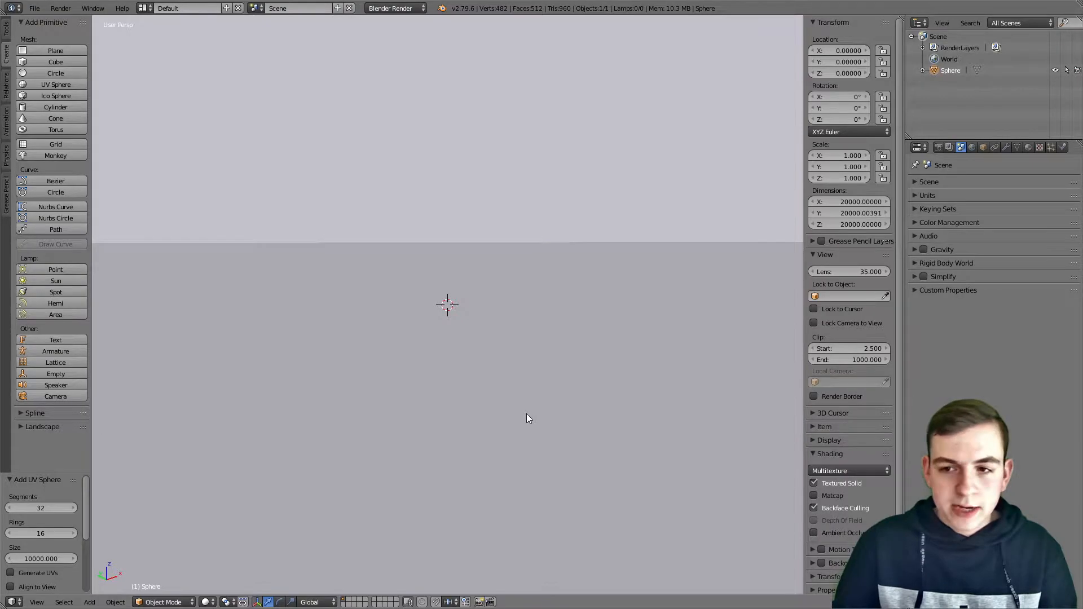
{"action": "scroll", "coordinate": [526, 414], "scroll_direction": "down", "scroll_amount": 2}
{"action": "key", "text": "KP_5"}
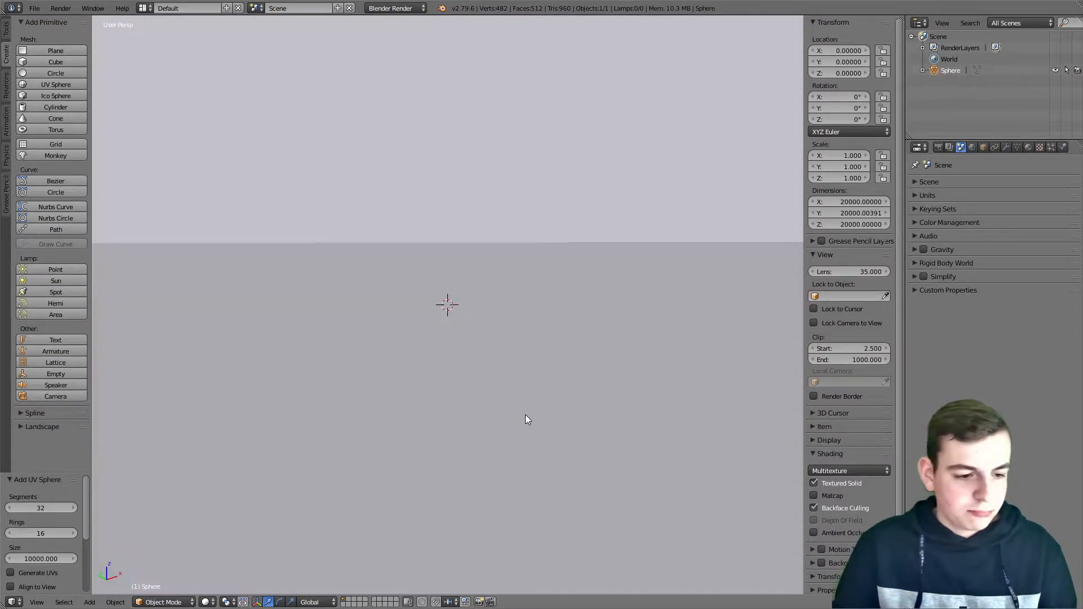
{"action": "key", "text": "KP_5"}
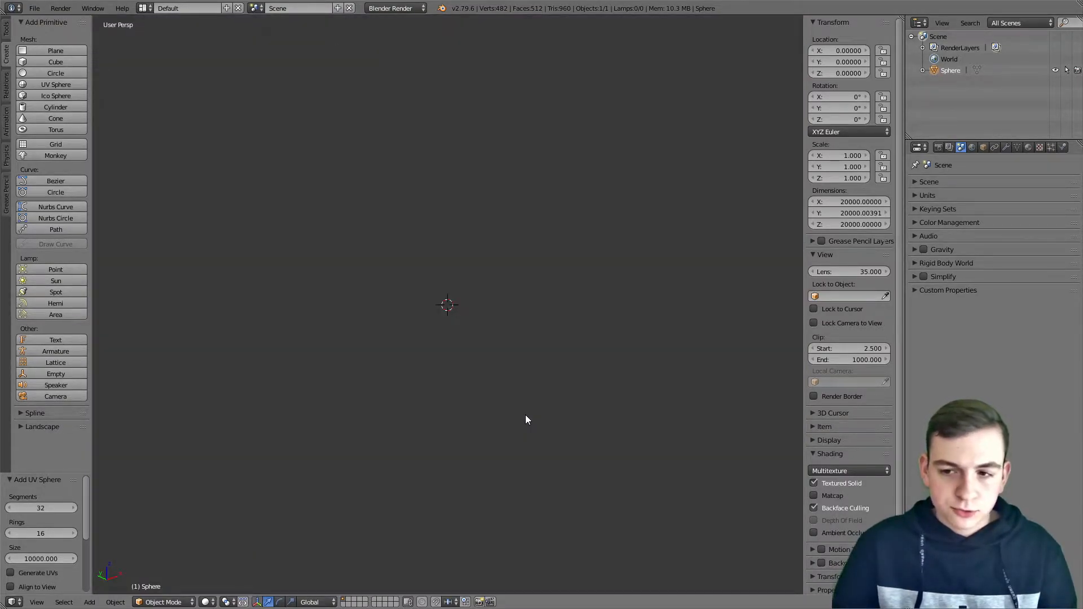
{"action": "scroll", "coordinate": [526, 415], "scroll_direction": "up", "scroll_amount": 2}
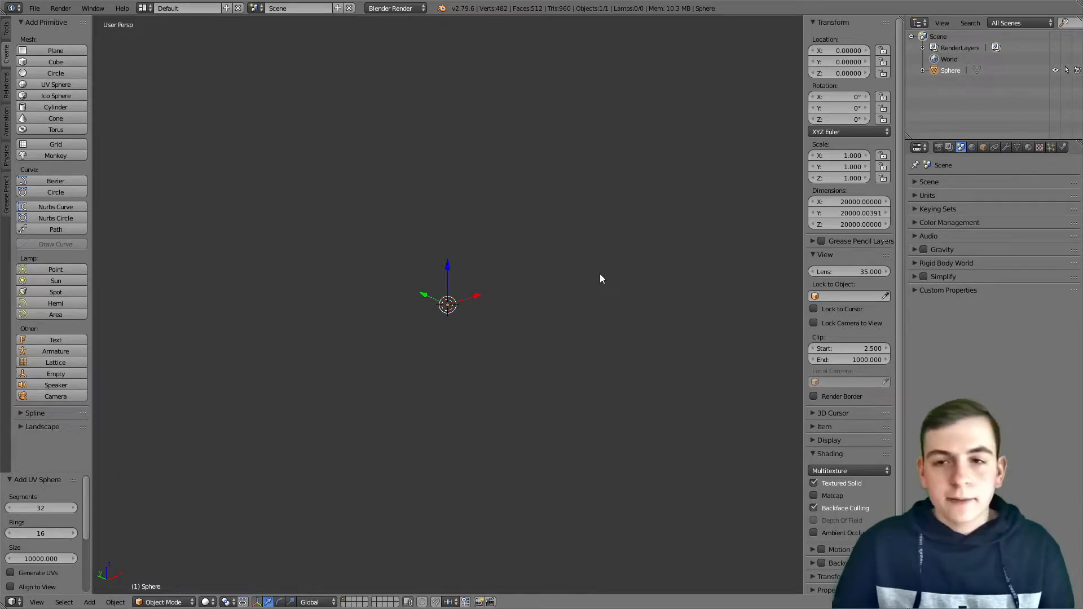
{"action": "key", "text": "Delete"}
Set the viewport's clip end distance to 1000000 so that very large objects can be displayed
{"action": "left_click", "coordinate": [847, 142]}
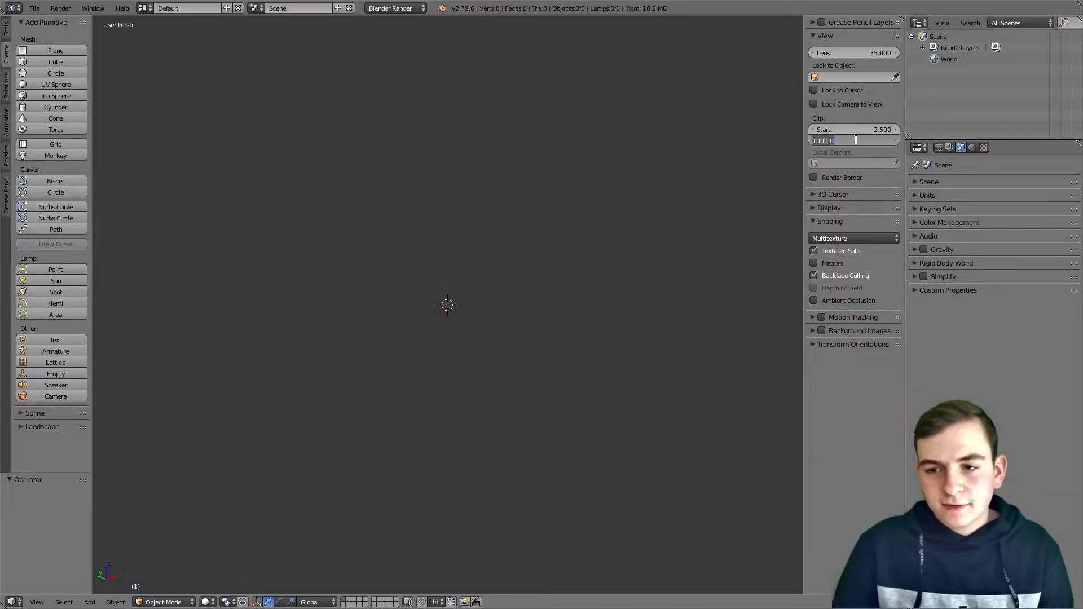
{"action": "type", "text": "1000000"}
{"action": "key", "text": "Return"}
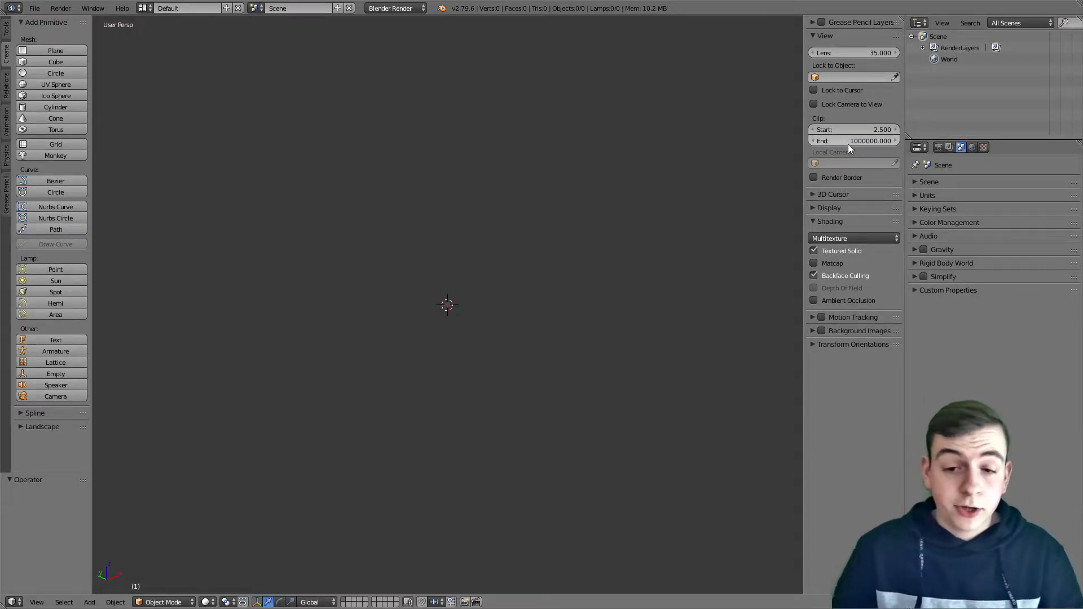
{"action": "key", "text": "n"}
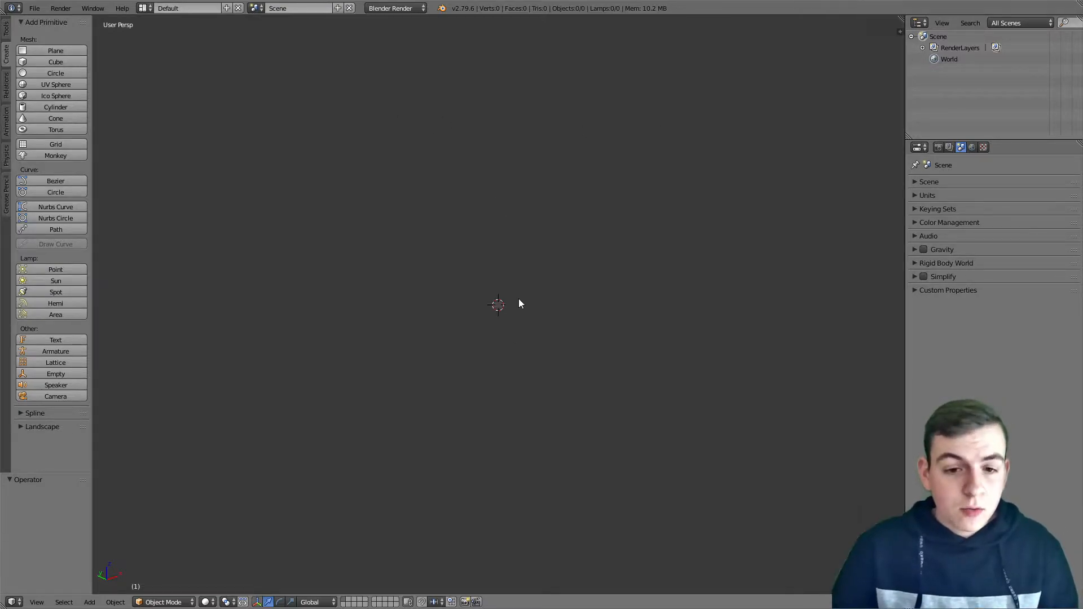
{"action": "scroll", "coordinate": [479, 337], "scroll_direction": "up", "scroll_amount": 3}
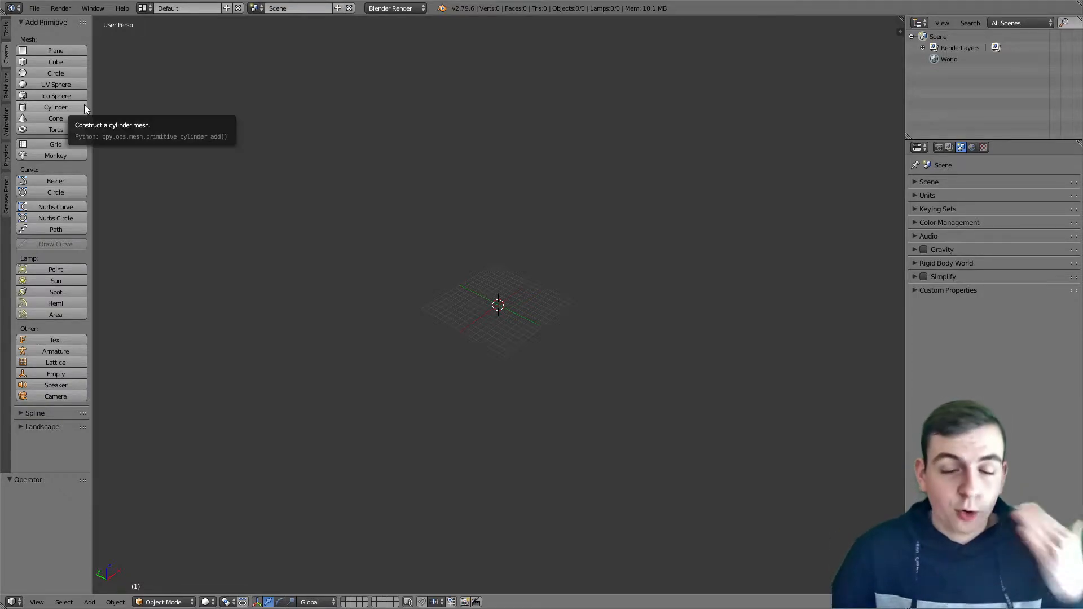
Add a new UV sphere with a size of 10000 at the centre of the scene
{"action": "left_click", "coordinate": [52, 83]}
{"action": "scroll", "coordinate": [504, 346], "scroll_direction": "down", "scroll_amount": 7}
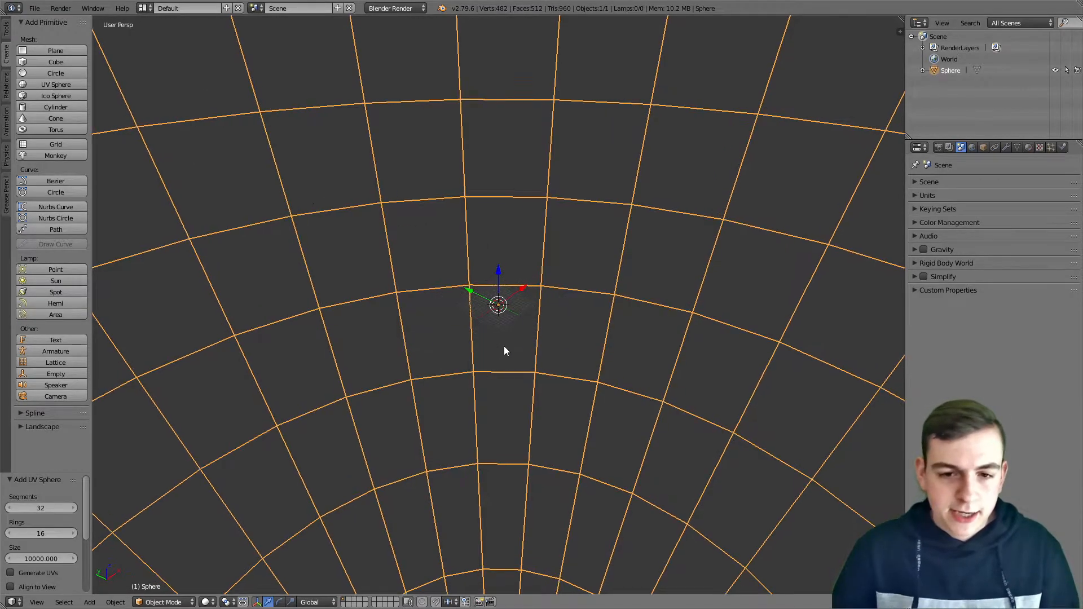
{"action": "key", "text": "KP_Decimal"}
{"action": "scroll", "coordinate": [472, 353], "scroll_direction": "down", "scroll_amount": 6}
{"action": "middle_click_drag", "start_coordinate": [480, 362], "coordinate": [570, 355]}
{"action": "scroll", "coordinate": [541, 353], "scroll_direction": "up", "scroll_amount": 3}
{"action": "middle_click_drag", "start_coordinate": [424, 323], "coordinate": [560, 351]}
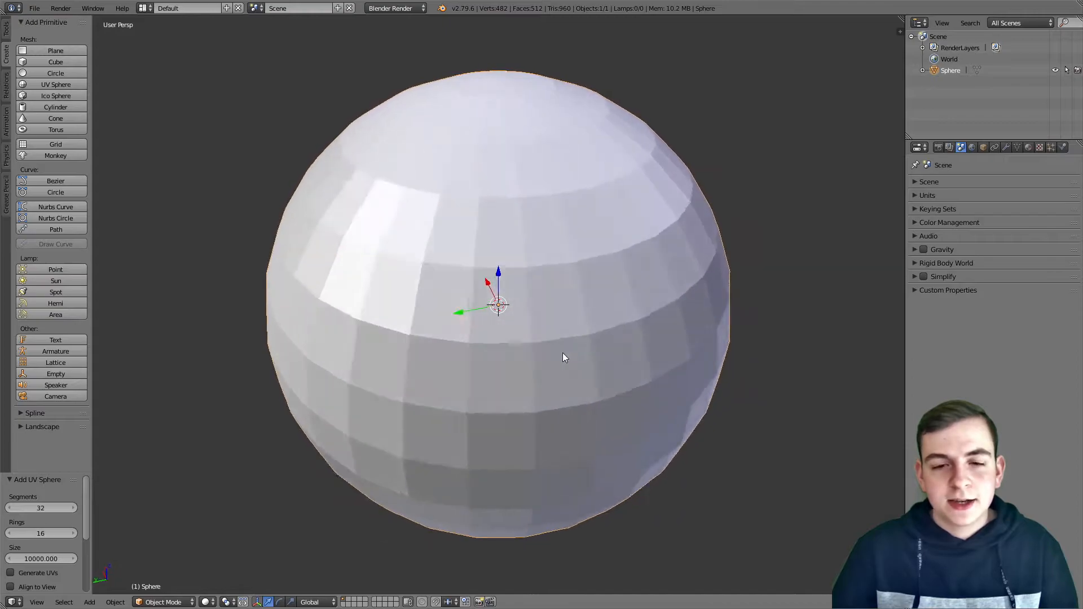
{"action": "scroll", "coordinate": [587, 340], "scroll_direction": "down", "scroll_amount": 2}
{"action": "middle_click_drag", "start_coordinate": [654, 386], "coordinate": [759, 347]}
{"action": "scroll", "coordinate": [838, 341], "scroll_direction": "up", "scroll_amount": 2}
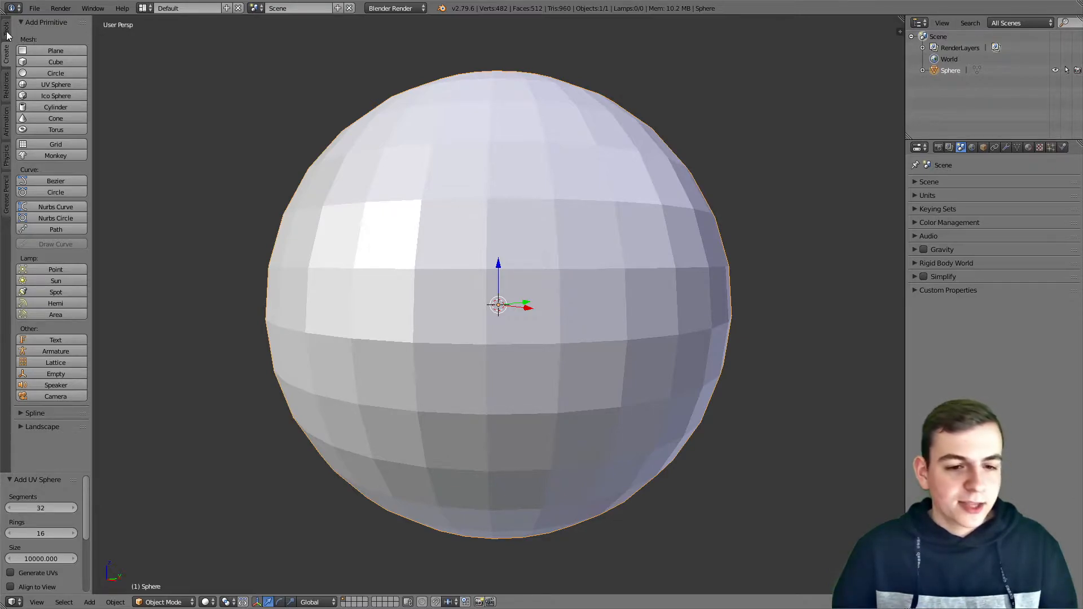
{"action": "middle_click_drag", "start_coordinate": [666, 239], "coordinate": [395, 225]}
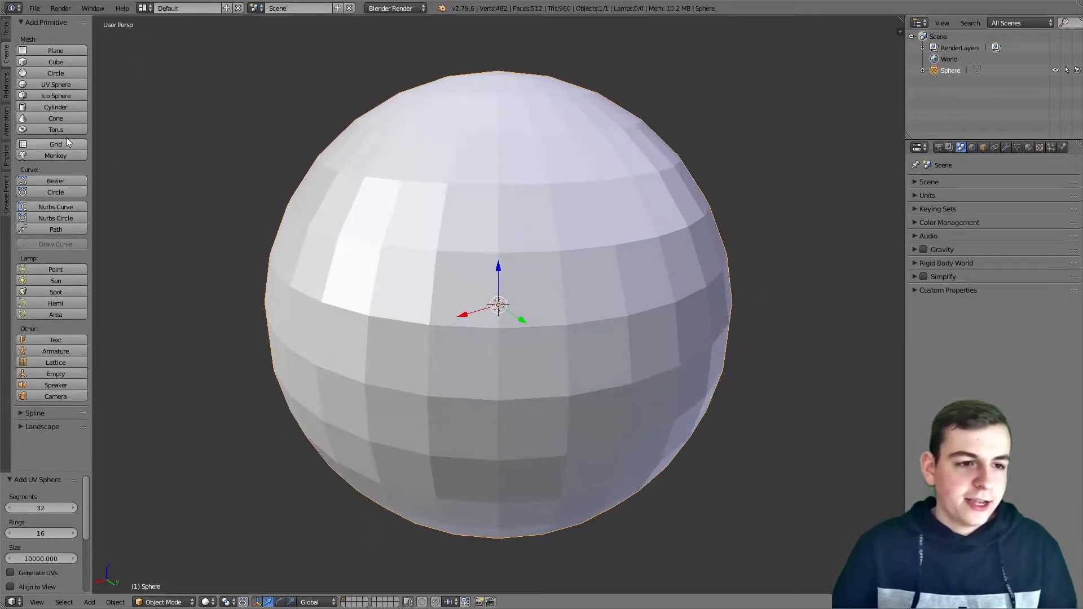
Set the sphere's mesh resolution to 48 segments and 24 rings
{"action": "left_click", "coordinate": [38, 507]}
{"action": "type", "text": "48"}
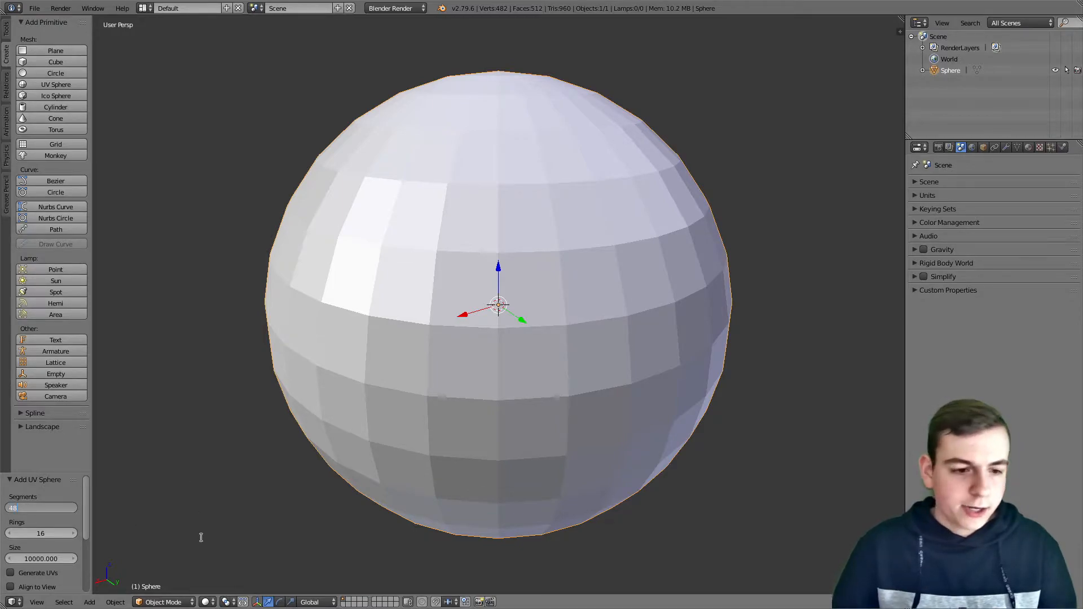
{"action": "key", "text": "Return"}
{"action": "left_click", "coordinate": [35, 531]}
{"action": "type", "text": "24"}
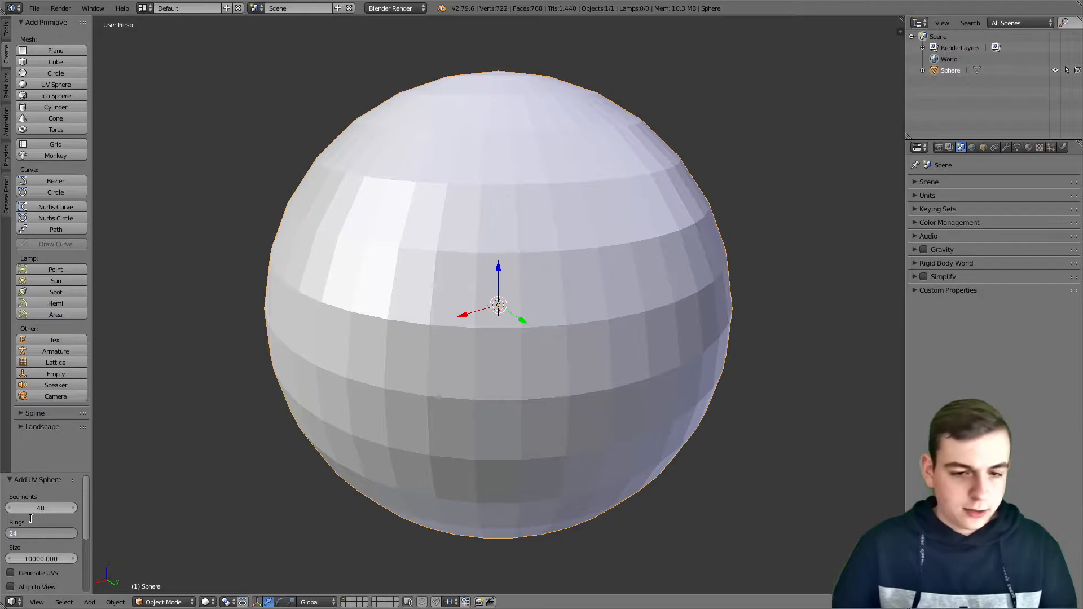
{"action": "key", "text": "Return"}
{"action": "mouse_move", "coordinate": [350, 490]}
{"action": "middle_mouse_down"}
{"action": "mouse_move", "coordinate": [442, 485]}
{"action": "mouse_move", "coordinate": [355, 479]}
{"action": "middle_mouse_up"}
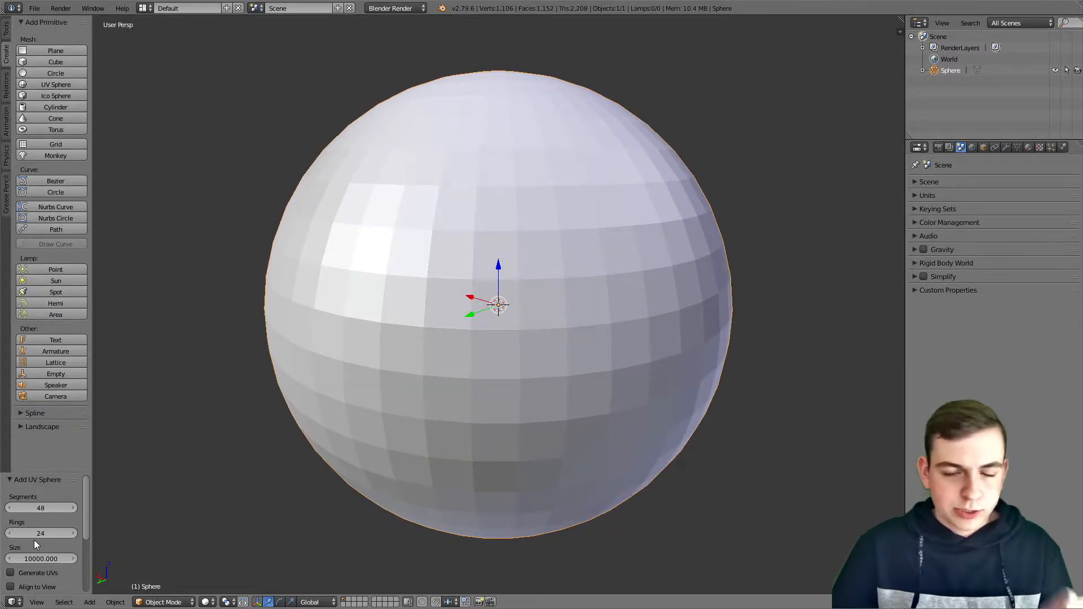
Try a size of 2000 for the UV sphere and check its dimensions
{"action": "left_click", "coordinate": [35, 559]}
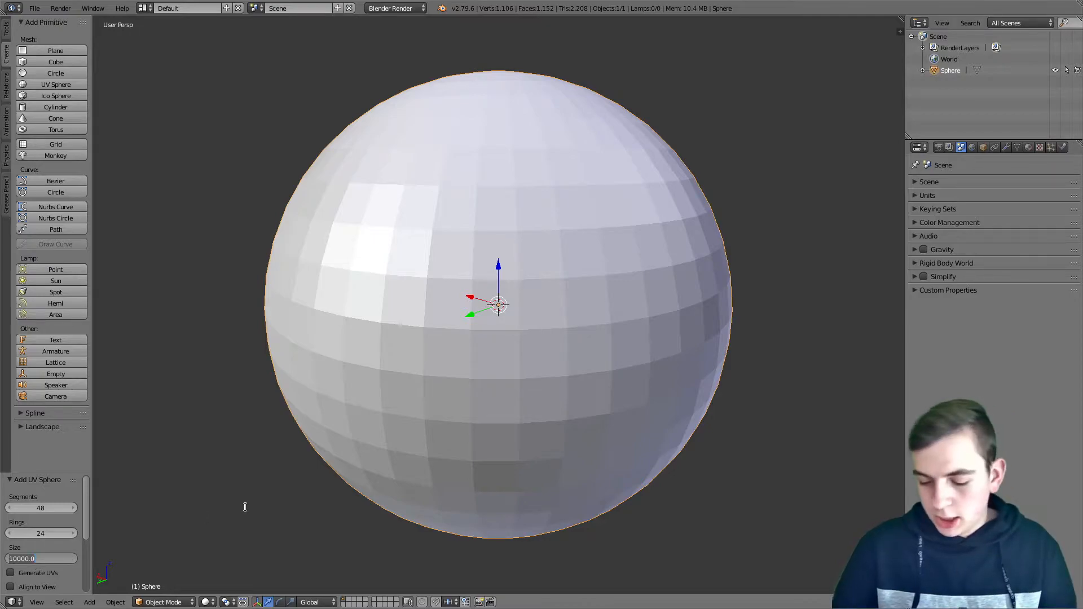
{"action": "type", "text": "2000"}
{"action": "key", "text": "Return"}
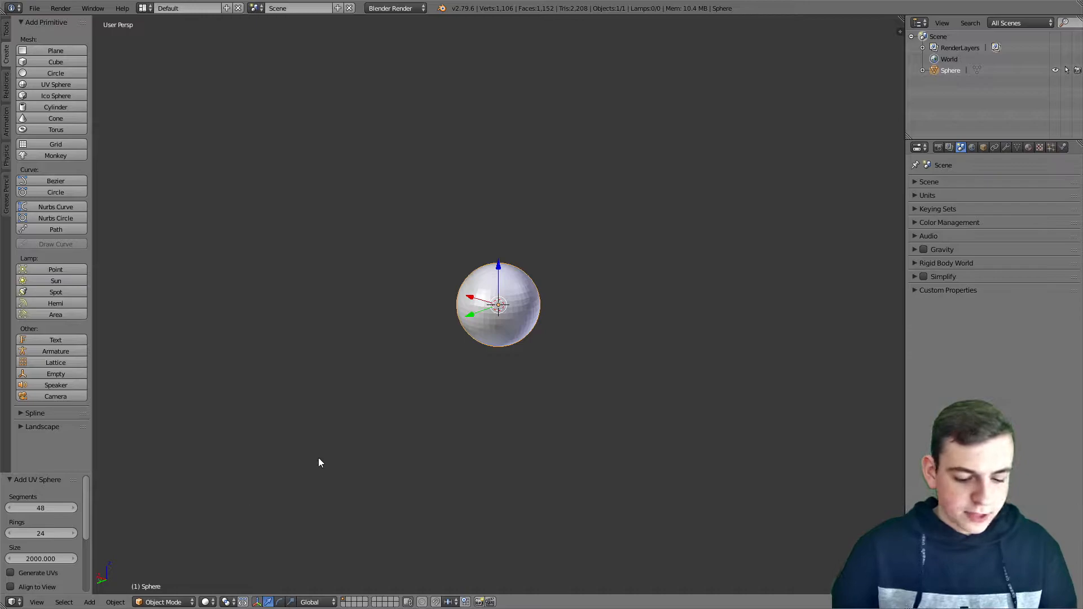
{"action": "key", "text": "n"}
{"action": "scroll", "coordinate": [509, 356], "scroll_direction": "up", "scroll_amount": 8}
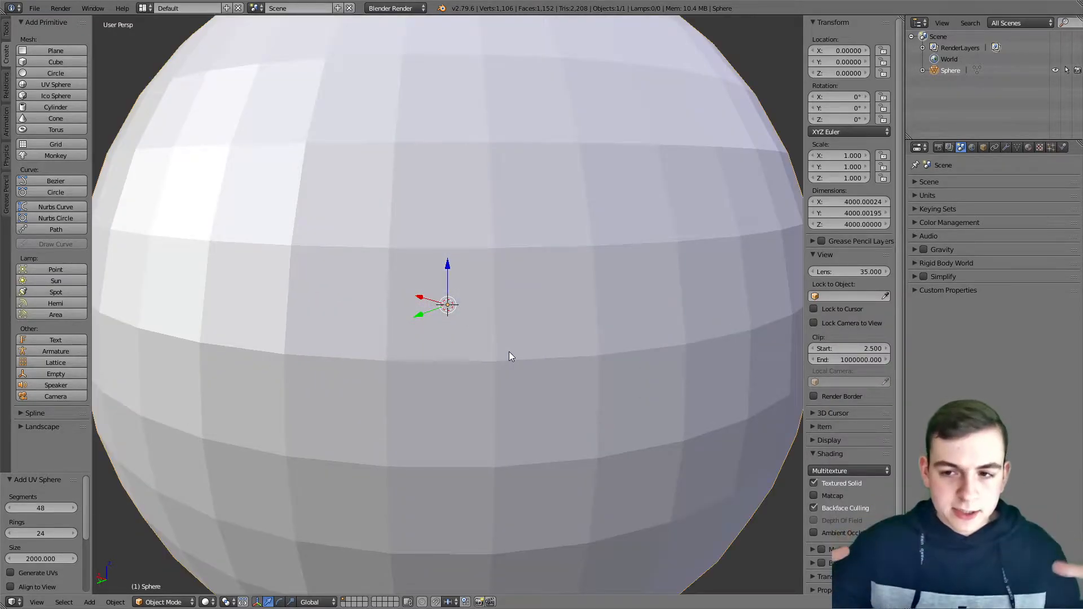
{"action": "scroll", "coordinate": [509, 356], "scroll_direction": "down", "scroll_amount": 8}
Try a size of 1500 for the UV sphere
{"action": "left_click", "coordinate": [39, 557]}
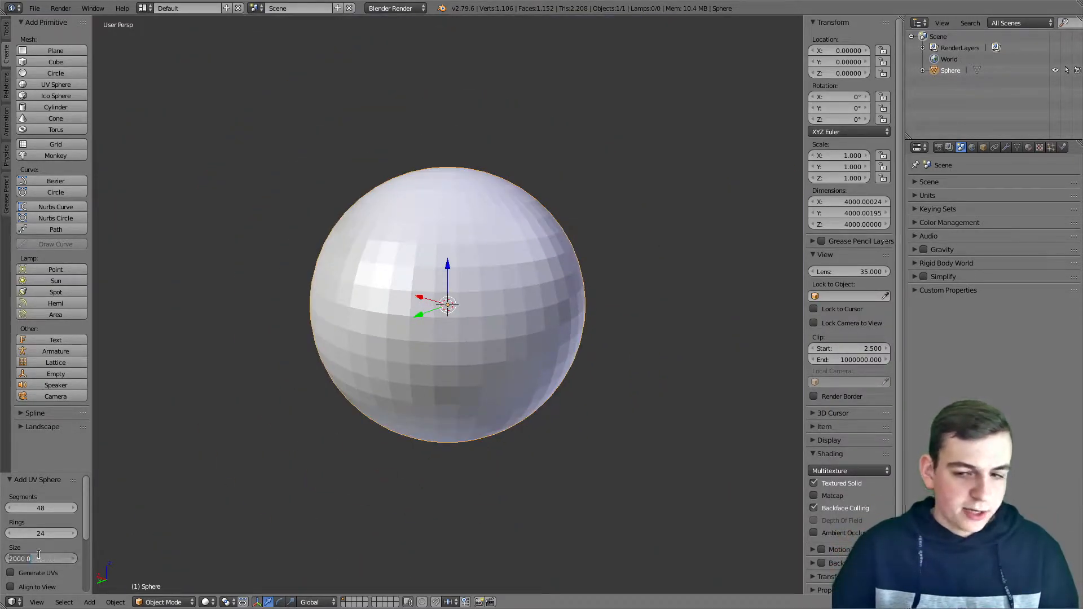
{"action": "type", "text": "1500"}
{"action": "key", "text": "Return"}
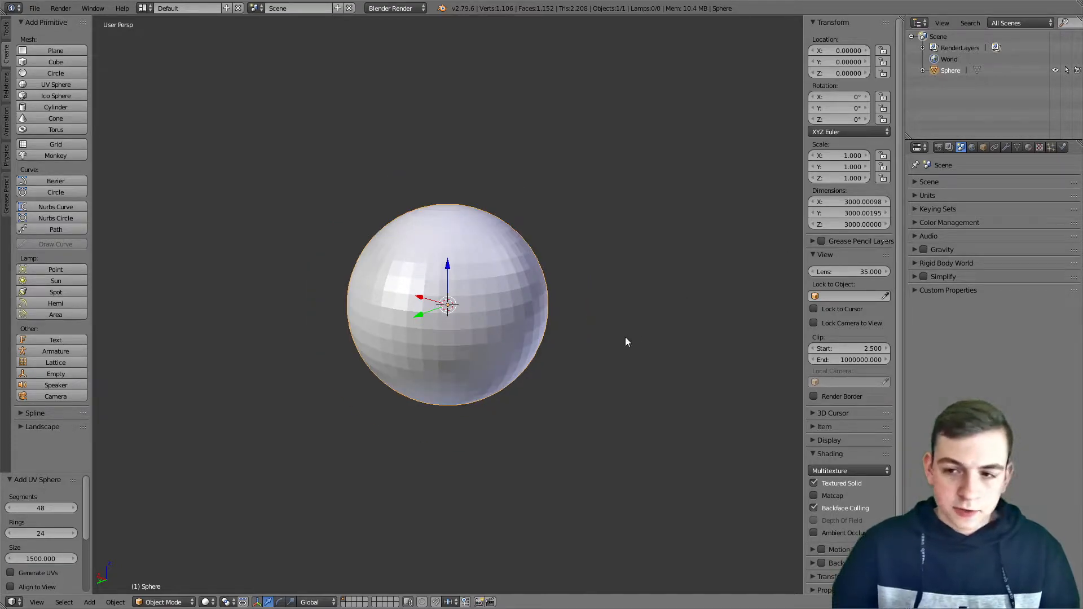
{"action": "key", "text": "n"}
{"action": "key", "text": "n"}
Set the UV sphere's size to 1250
{"action": "left_click", "coordinate": [68, 557]}
{"action": "type", "text": "1250"}
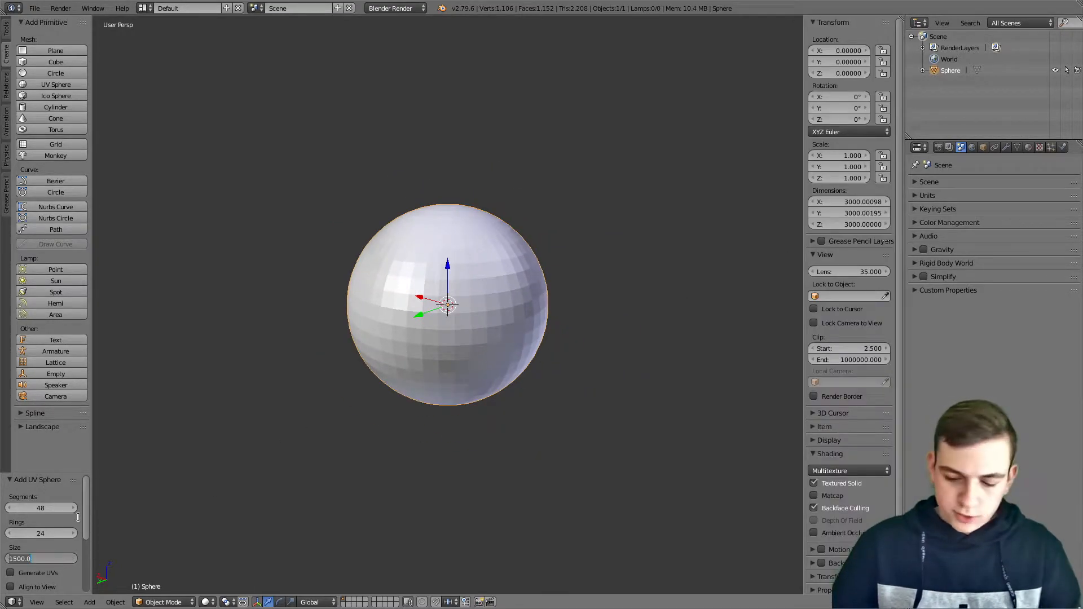
{"action": "key", "text": "Return"}
{"action": "scroll", "coordinate": [412, 362], "scroll_direction": "up", "scroll_amount": 5}
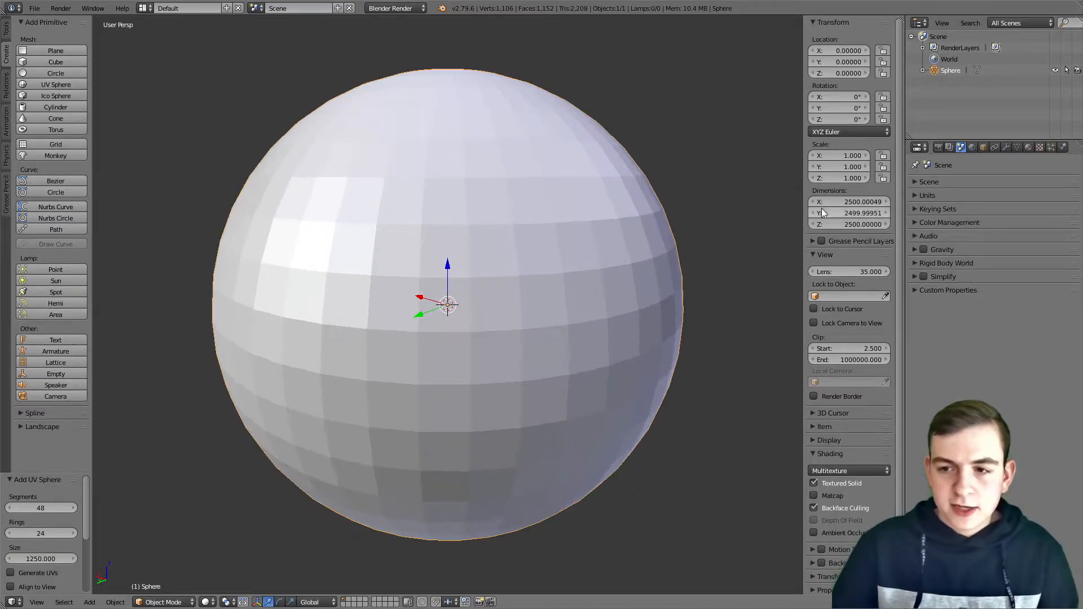
Set the sphere's X and Y dimensions to exactly 2500 and apply its rotation and scale
{"action": "key", "text": "Return"}
{"action": "type", "text": "2500.00000"}
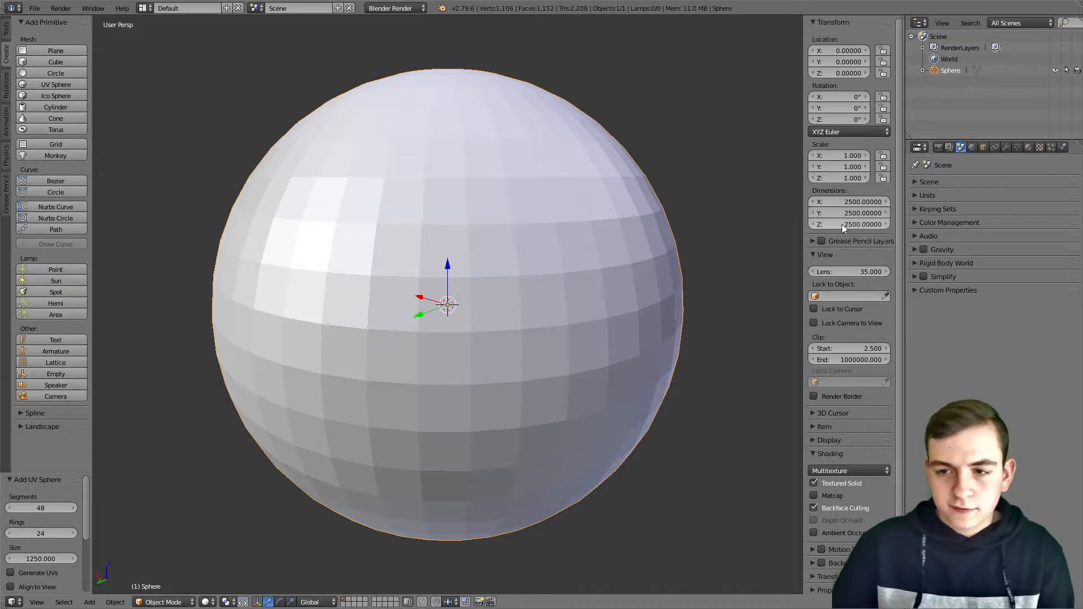
{"action": "key", "text": "ctrl+a"}
{"action": "left_click", "coordinate": [594, 275]}
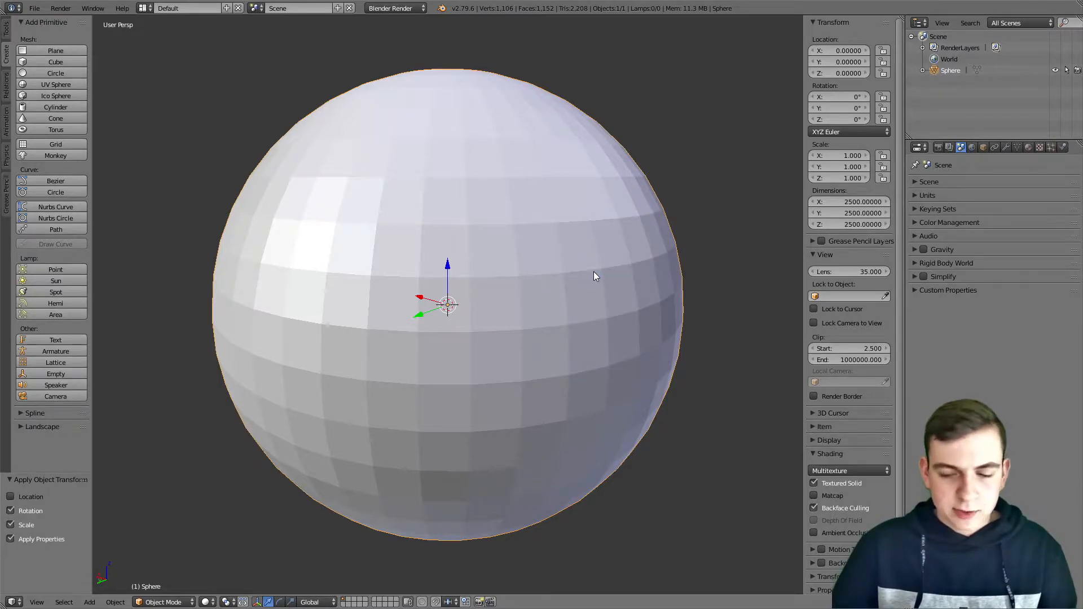
{"action": "key", "text": "n"}
{"action": "middle_click_drag", "start_coordinate": [614, 260], "coordinate": [651, 275]}
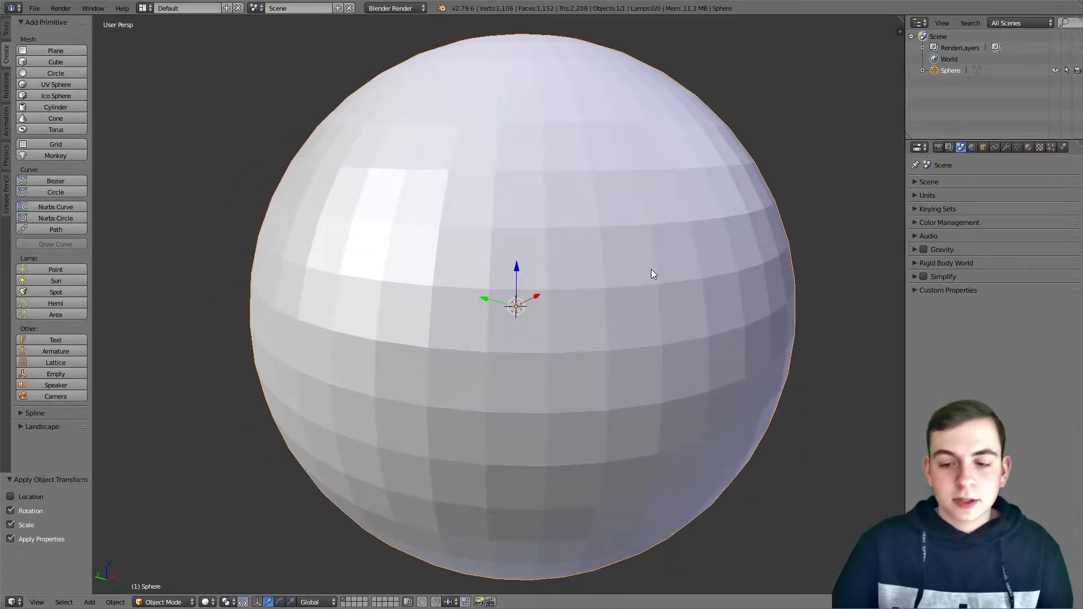
Save the project file with the sphere centred in the view
{"action": "key", "text": "KP_Decimal"}
{"action": "scroll", "coordinate": [651, 269], "scroll_direction": "down", "scroll_amount": 3}
{"action": "scroll", "coordinate": [735, 320], "scroll_direction": "up", "scroll_amount": 1}
{"action": "middle_click_drag", "start_coordinate": [734, 320], "coordinate": [640, 324]}
{"action": "key", "text": "ctrl+s"}
{"action": "left_click", "coordinate": [640, 324]}
{"action": "mouse_move", "coordinate": [552, 357]}
{"action": "middle_mouse_down"}
{"action": "mouse_move", "coordinate": [616, 323]}
{"action": "mouse_move", "coordinate": [471, 357]}
{"action": "mouse_move", "coordinate": [546, 360]}
{"action": "middle_mouse_up"}
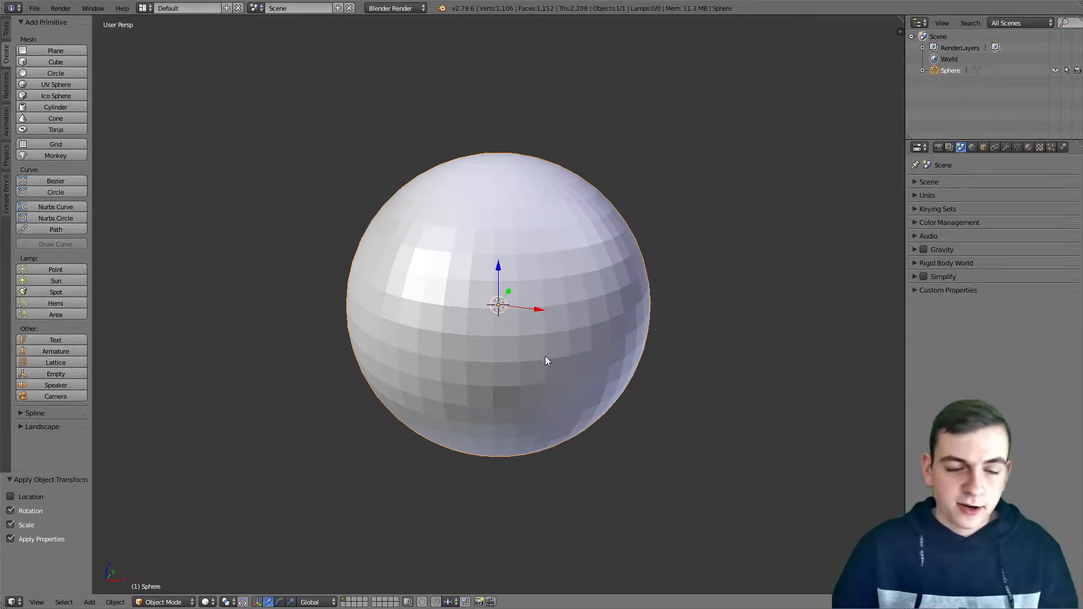
Apply smooth shading to the sphere
{"action": "left_click", "coordinate": [6, 30]}
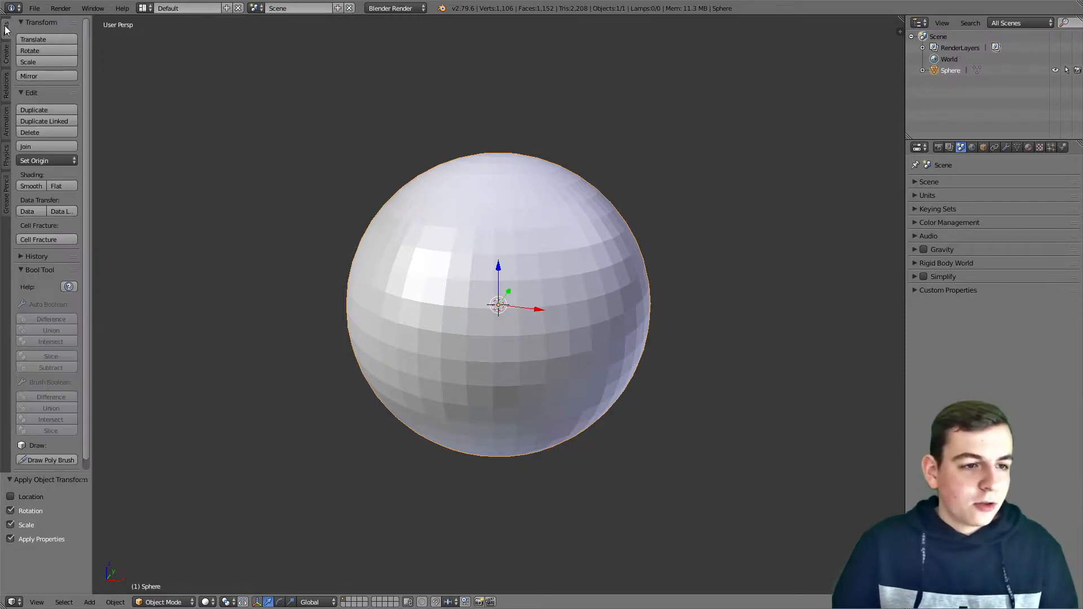
{"action": "left_click", "coordinate": [41, 269]}
{"action": "left_click", "coordinate": [30, 185]}
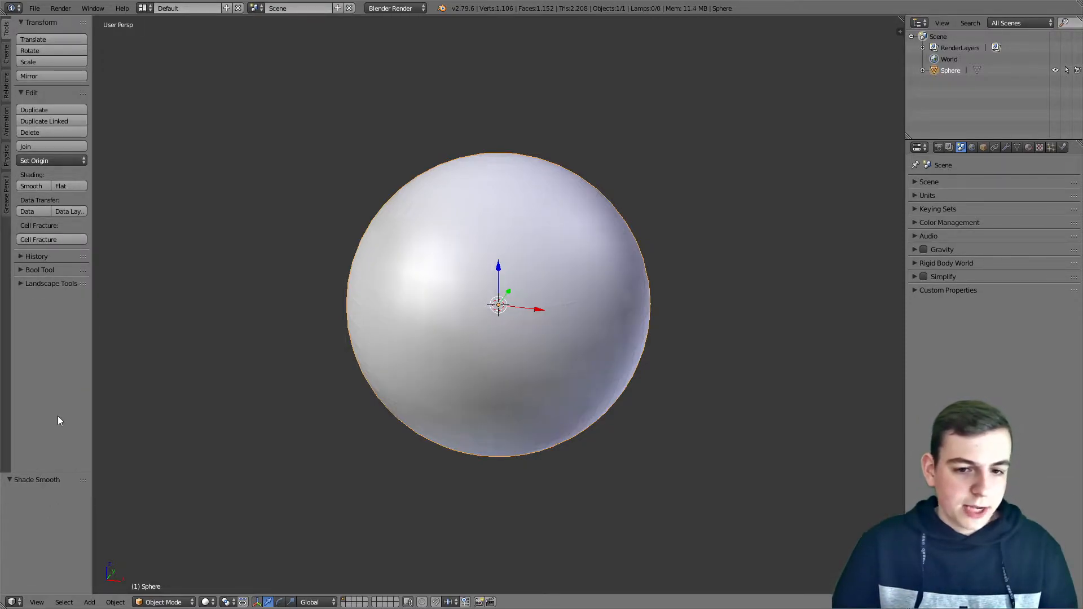
{"action": "middle_click_drag", "start_coordinate": [427, 366], "coordinate": [271, 333]}
{"action": "scroll", "coordinate": [271, 333], "scroll_direction": "down", "scroll_amount": 1}
Switch the sphere to flat shading and back to smooth to compare the two surface looks
{"action": "left_click", "coordinate": [61, 186]}
{"action": "middle_click_drag", "start_coordinate": [343, 293], "coordinate": [433, 299]}
{"action": "left_click", "coordinate": [41, 187]}
{"action": "scroll", "coordinate": [498, 305], "scroll_direction": "up", "scroll_amount": 3}
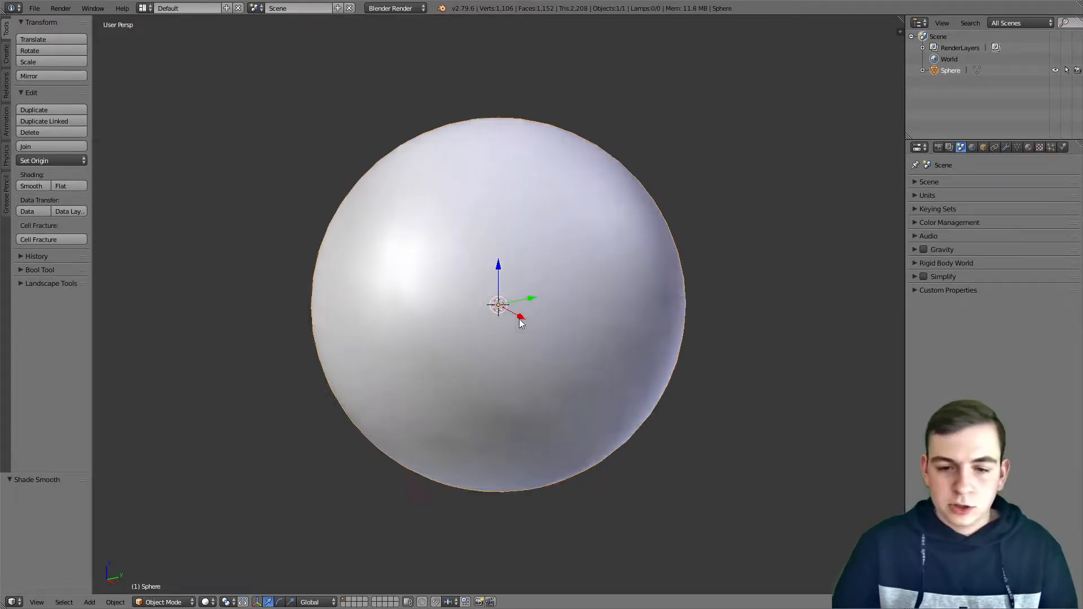
Enable Auto Smooth at a 30° angle for the sphere's normals and save the project file
{"action": "left_click", "coordinate": [1018, 147]}
{"action": "left_click", "coordinate": [925, 220]}
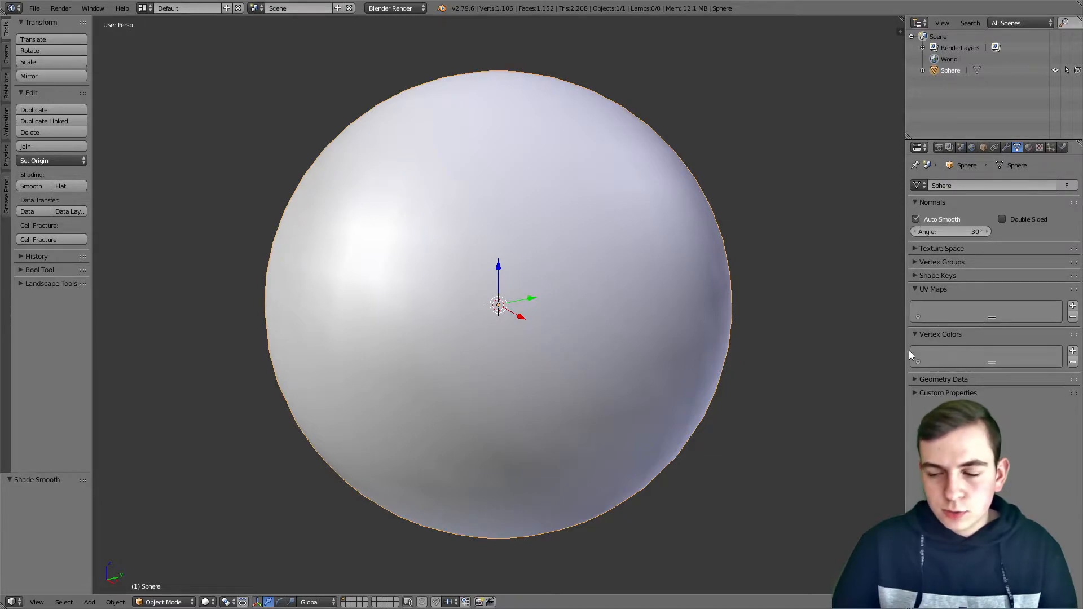
{"action": "middle_click_drag", "start_coordinate": [885, 350], "coordinate": [682, 353]}
{"action": "key", "text": "ctrl+s"}
{"action": "left_click", "coordinate": [682, 353]}
Extrude a patch of four neighbouring faces outward from the sphere's surface to test the Auto Smooth shading
{"action": "key", "text": "Tab"}
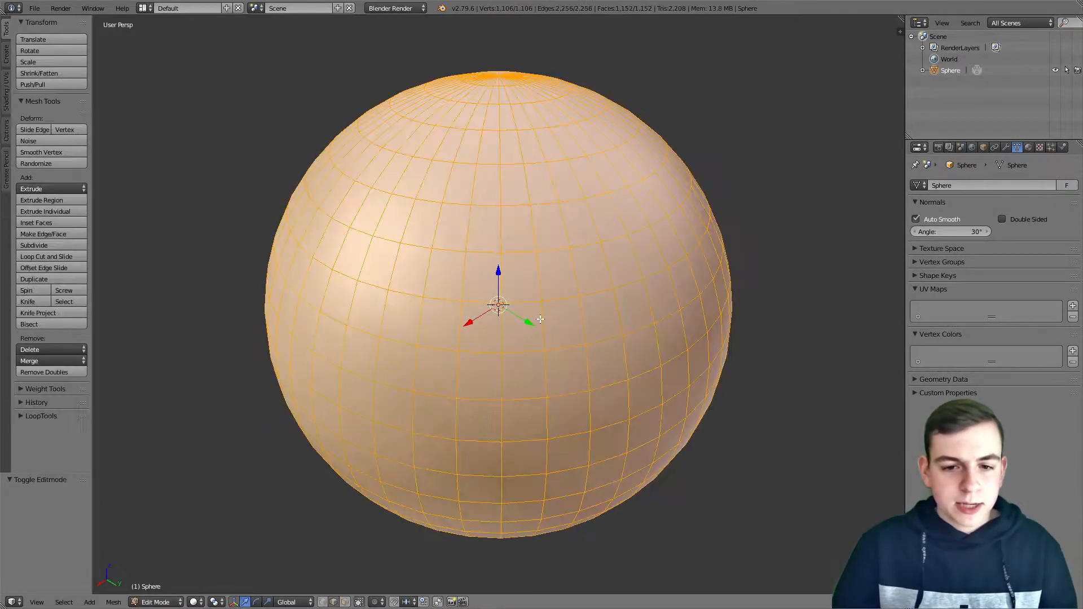
{"action": "key", "text": "a"}
{"action": "right_click", "coordinate": [523, 337]}
{"action": "middle_click_drag", "start_coordinate": [530, 342], "coordinate": [675, 322]}
{"action": "right_click", "coordinate": [677, 225], "text": "shift"}
{"action": "right_click", "coordinate": [689, 274], "text": "shift"}
{"action": "right_click", "coordinate": [704, 262], "text": "shift"}
{"action": "key", "text": "e"}
{"action": "left_click", "coordinate": [807, 338]}
{"action": "key", "text": "Tab"}
{"action": "middle_click_drag", "start_coordinate": [815, 337], "coordinate": [756, 351]}
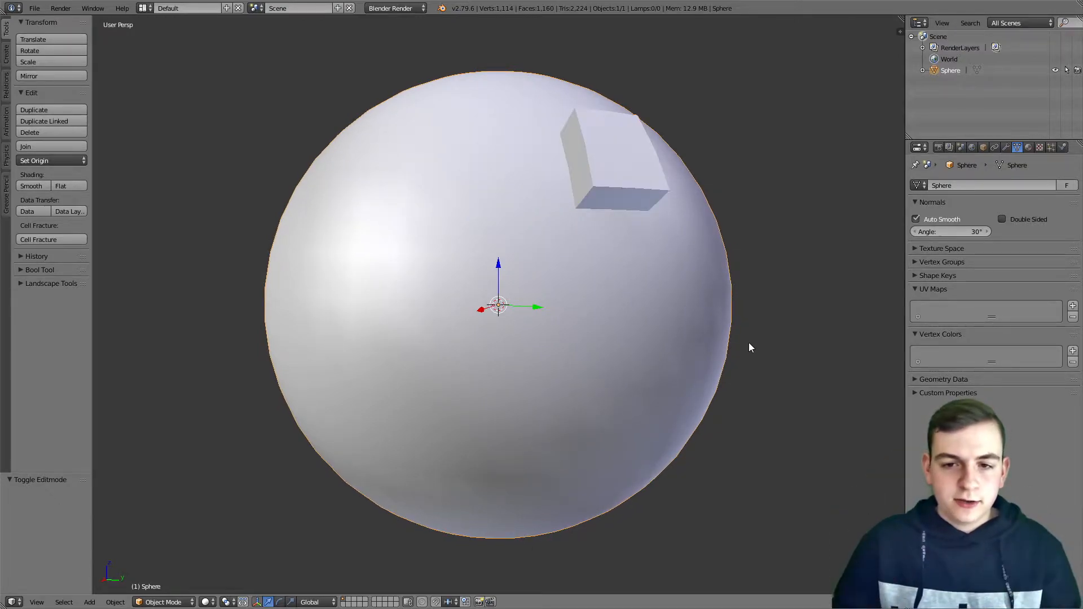
Turn off Auto Smooth to compare the shading around the extruded block
{"action": "key", "text": "Tab"}
{"action": "key", "text": "Tab"}
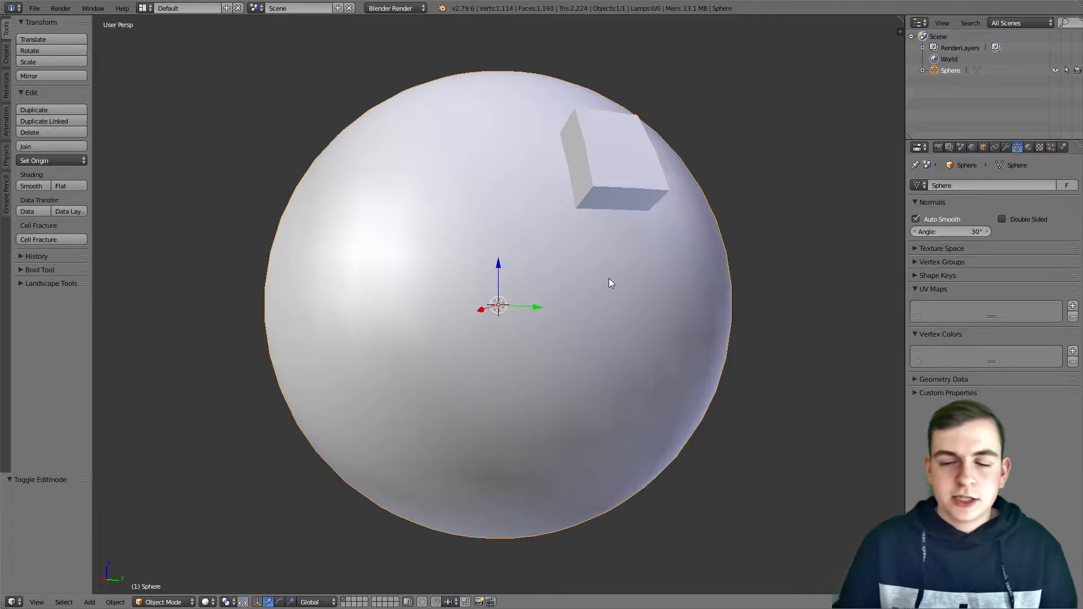
{"action": "left_click", "coordinate": [915, 218]}
{"action": "mouse_move", "coordinate": [708, 259]}
{"action": "middle_mouse_down"}
{"action": "mouse_move", "coordinate": [677, 273]}
{"action": "mouse_move", "coordinate": [672, 295]}
{"action": "mouse_move", "coordinate": [691, 301]}
{"action": "middle_mouse_up"}
Undo the Auto Smooth change and the face extrusion on the sphere
{"action": "key", "text": "ctrl+z"}
{"action": "key", "text": "ctrl+z"}
{"action": "key", "text": "ctrl+z"}
{"action": "key", "text": "ctrl+z"}
{"action": "key", "text": "ctrl+z"}
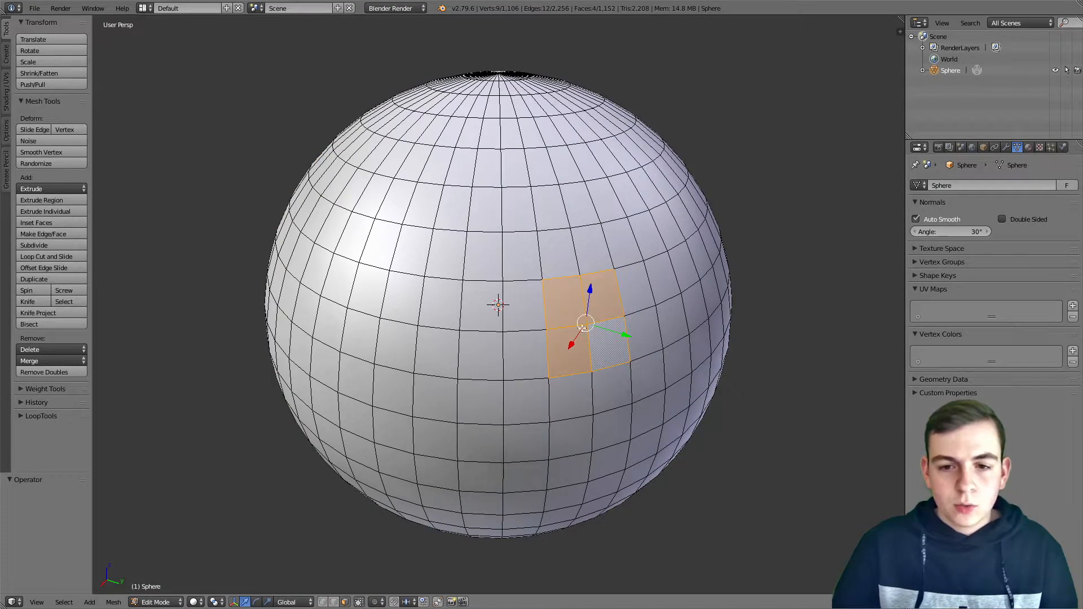
{"action": "key", "text": "g"}
{"action": "right_click", "coordinate": [570, 325]}
Deselect the mesh, return to Object Mode with the sphere deselected, and save the project file
{"action": "key", "text": "a"}
{"action": "key", "text": "Tab"}
{"action": "middle_click_drag", "start_coordinate": [570, 326], "coordinate": [513, 293]}
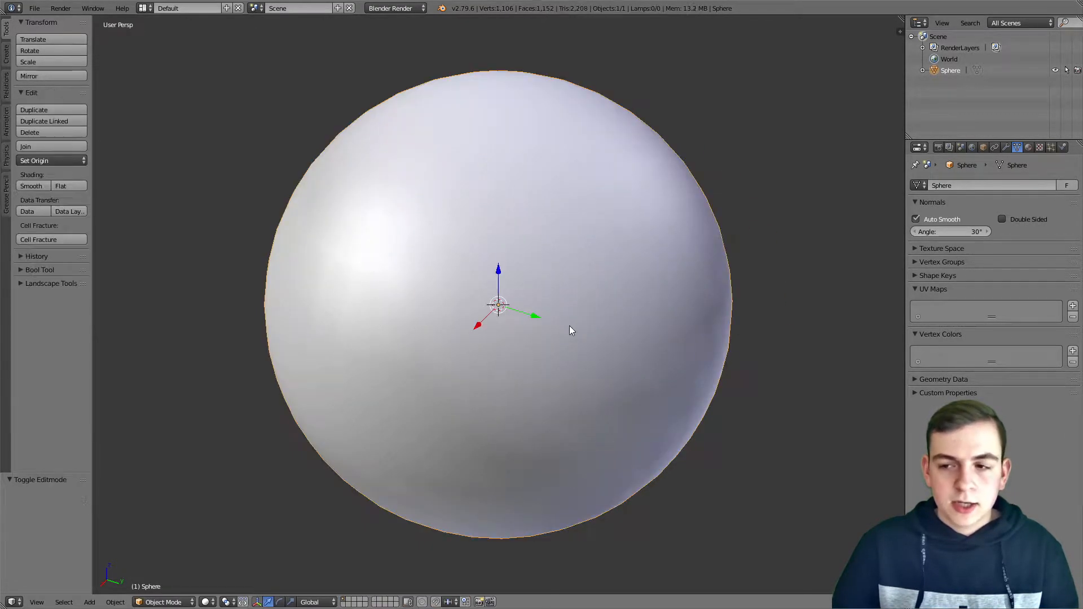
{"action": "key", "text": "a"}
{"action": "key", "text": "ctrl+s"}
{"action": "left_click", "coordinate": [507, 307]}
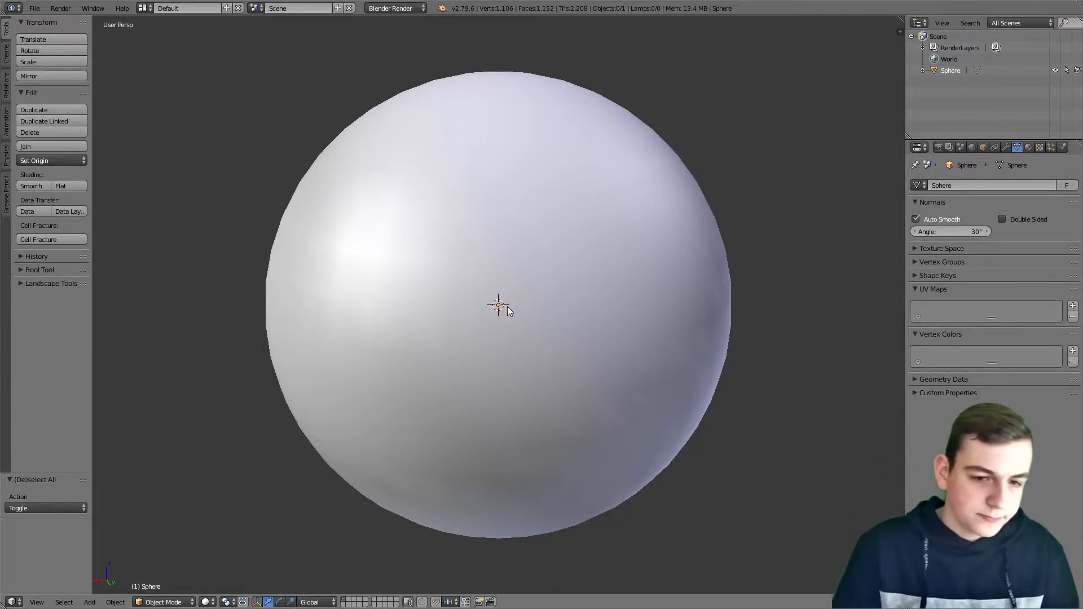
{"action": "mouse_move", "coordinate": [432, 273]}
{"action": "middle_mouse_down"}
{"action": "mouse_move", "coordinate": [452, 283]}
{"action": "mouse_move", "coordinate": [531, 267]}
{"action": "middle_mouse_up"}
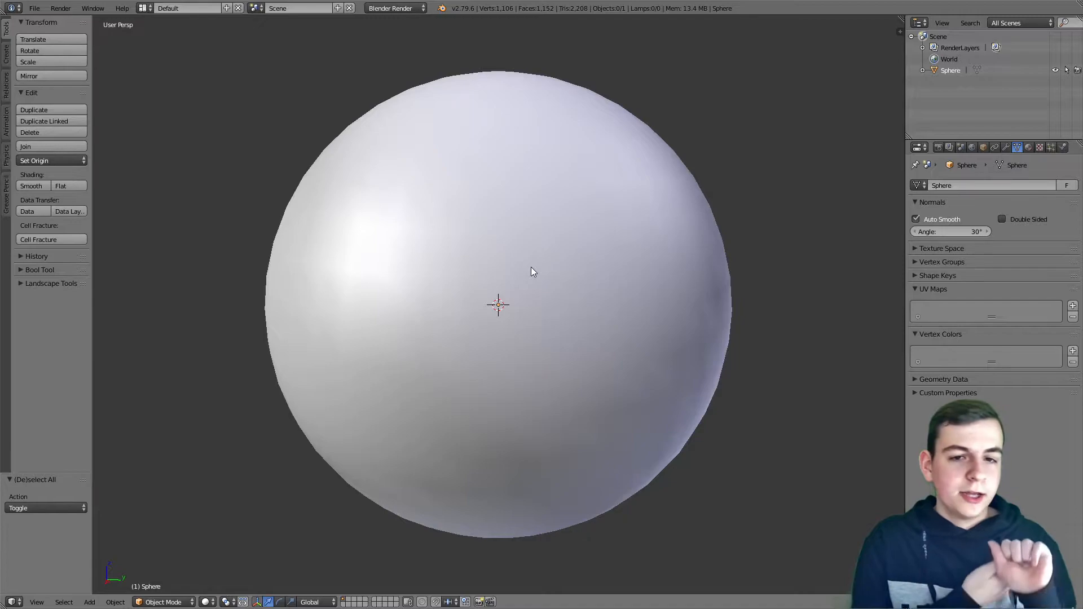
Switch the sphere to Edit Mode and briefly try starting the Knife tool
{"action": "key", "text": "Tab"}
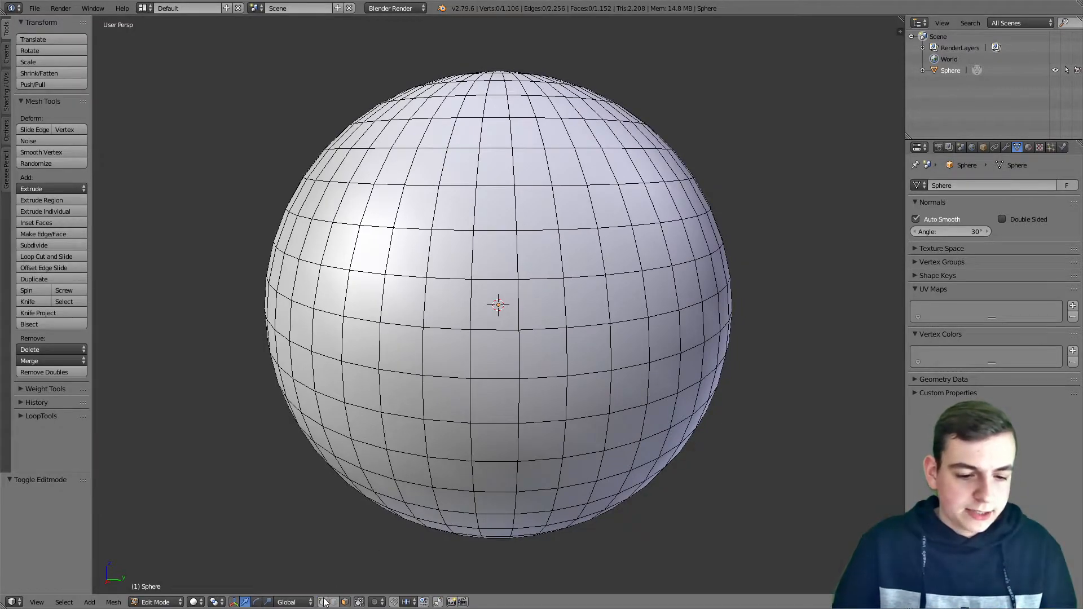
{"action": "left_click", "coordinate": [33, 303]}
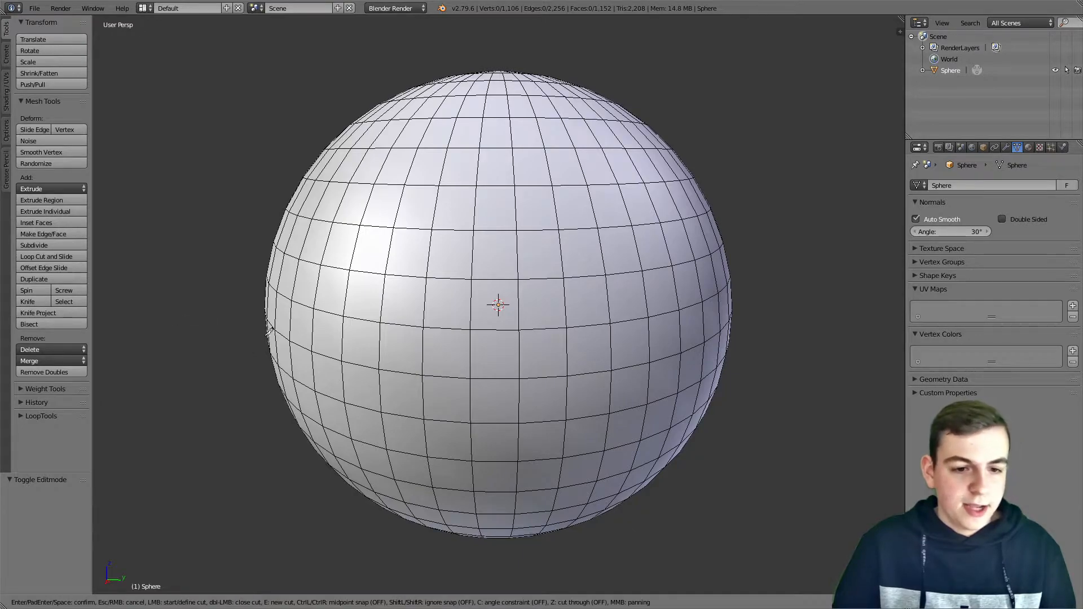
{"action": "key", "text": "Escape"}
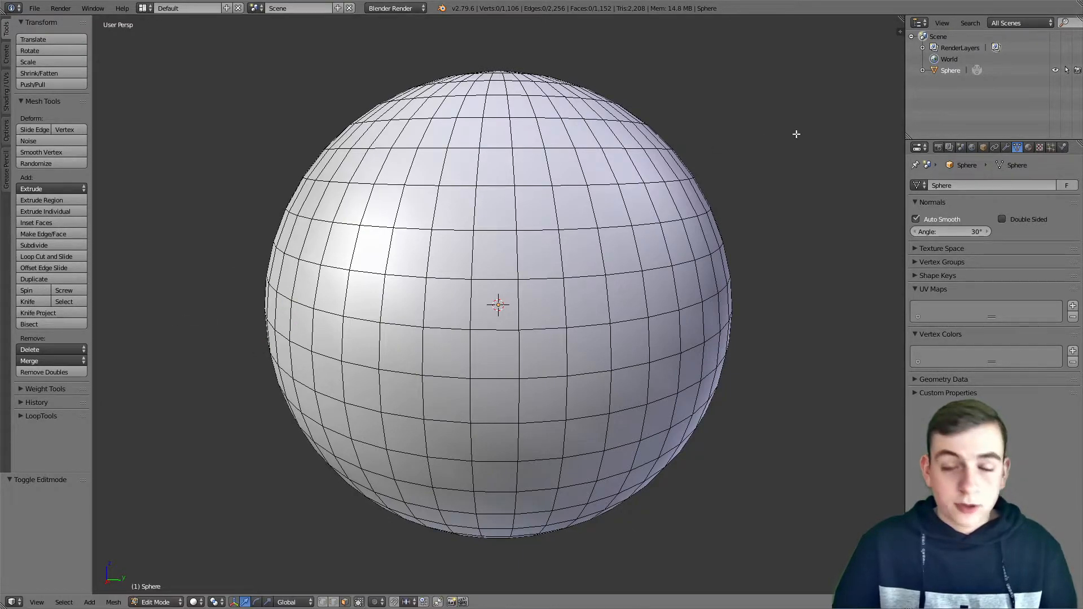
Try a knife cut with angle constraint on, starting near the top of the sphere's front
{"action": "key", "text": "k"}
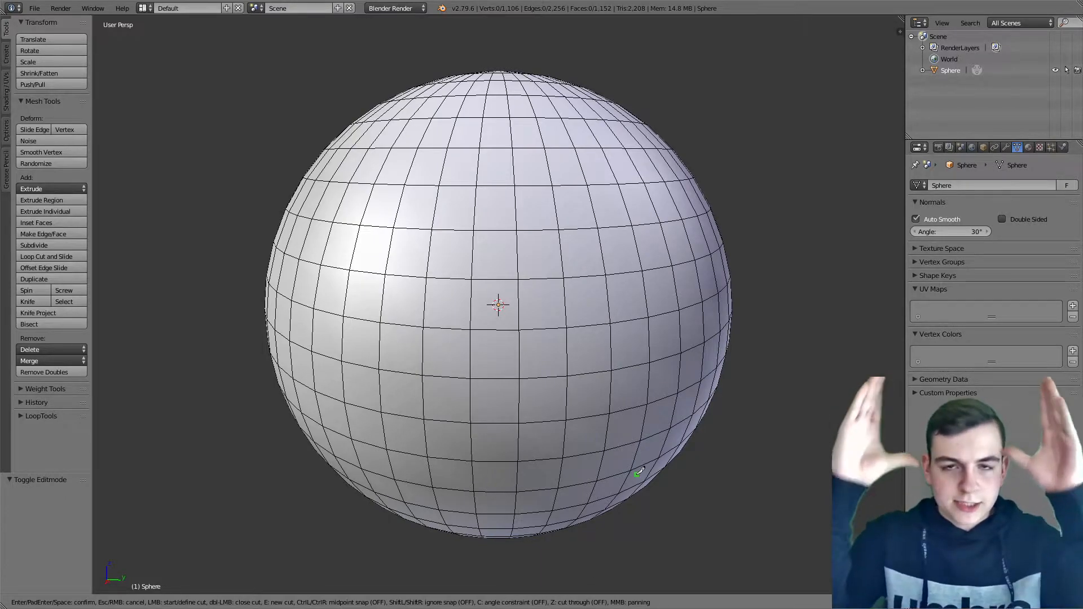
{"action": "left_click", "coordinate": [519, 105]}
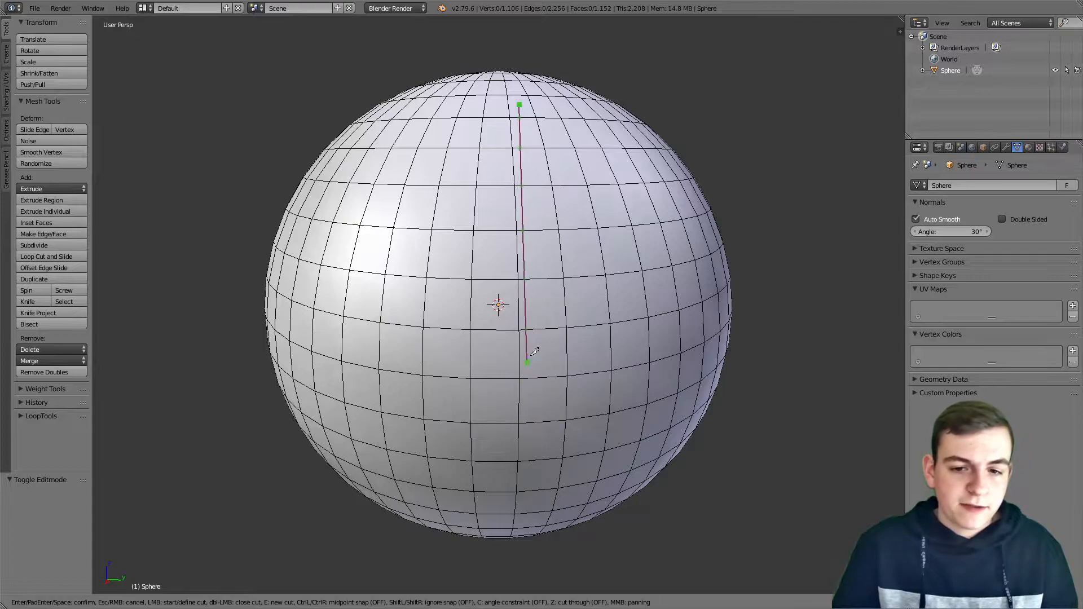
{"action": "key", "text": "c"}
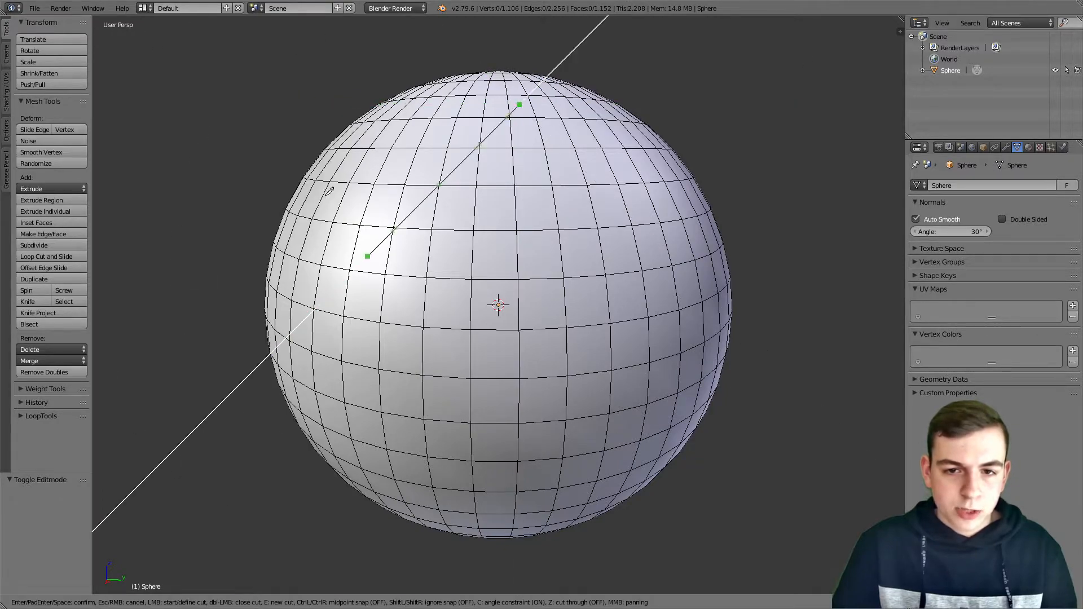
{"action": "key", "text": "Escape"}
{"action": "middle_click_drag", "start_coordinate": [551, 240], "coordinate": [523, 233]}
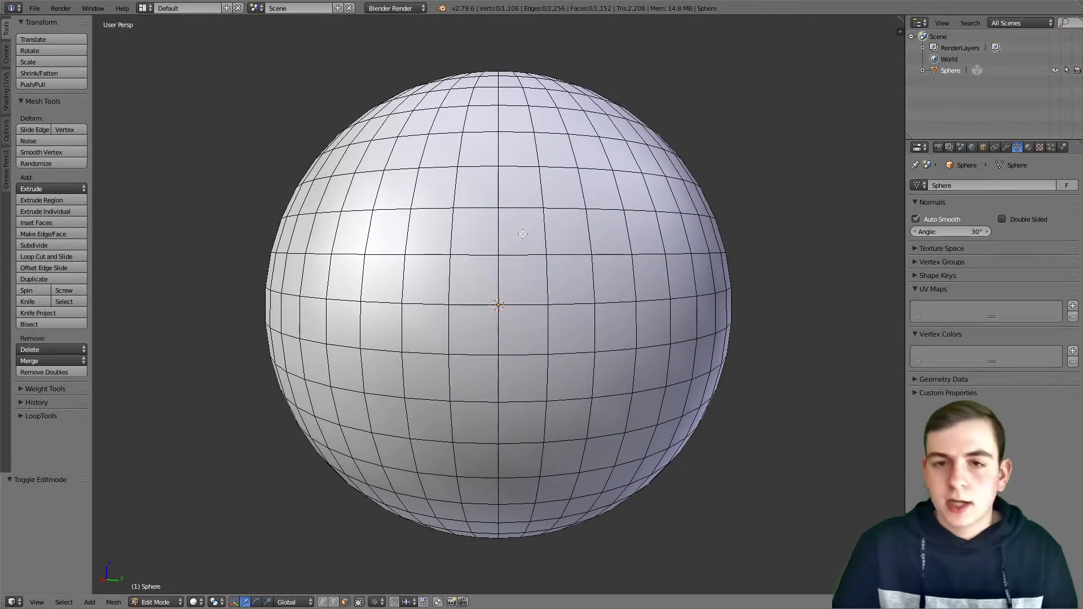
Cut a closed irregular polygon into the sphere's front with the Knife tool, with cut through turned on
{"action": "middle_click_drag", "start_coordinate": [523, 234], "coordinate": [520, 278]}
{"action": "key", "text": "k"}
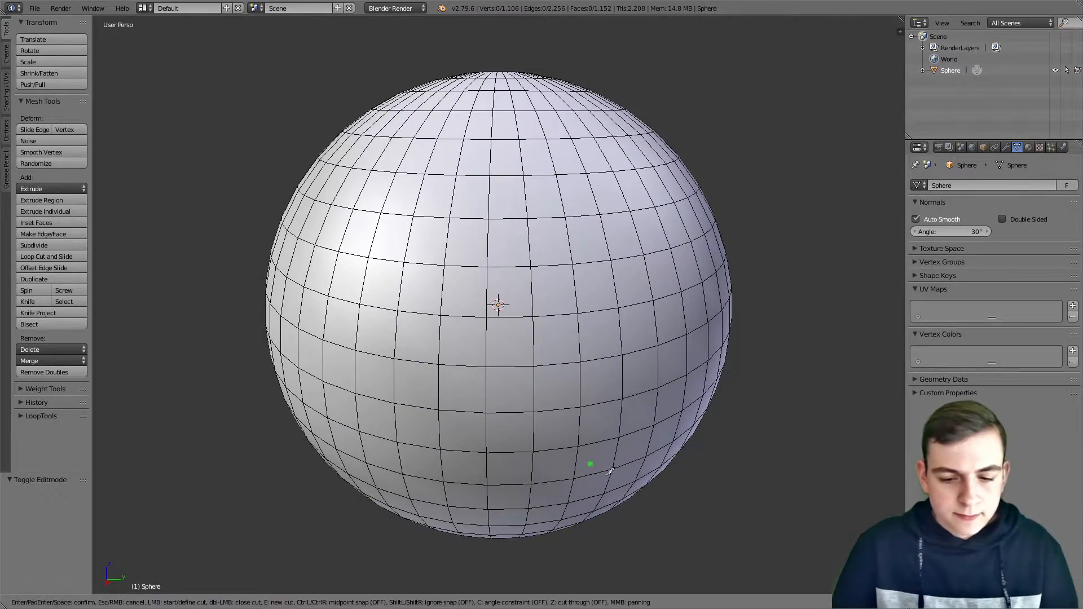
{"action": "key", "text": "z"}
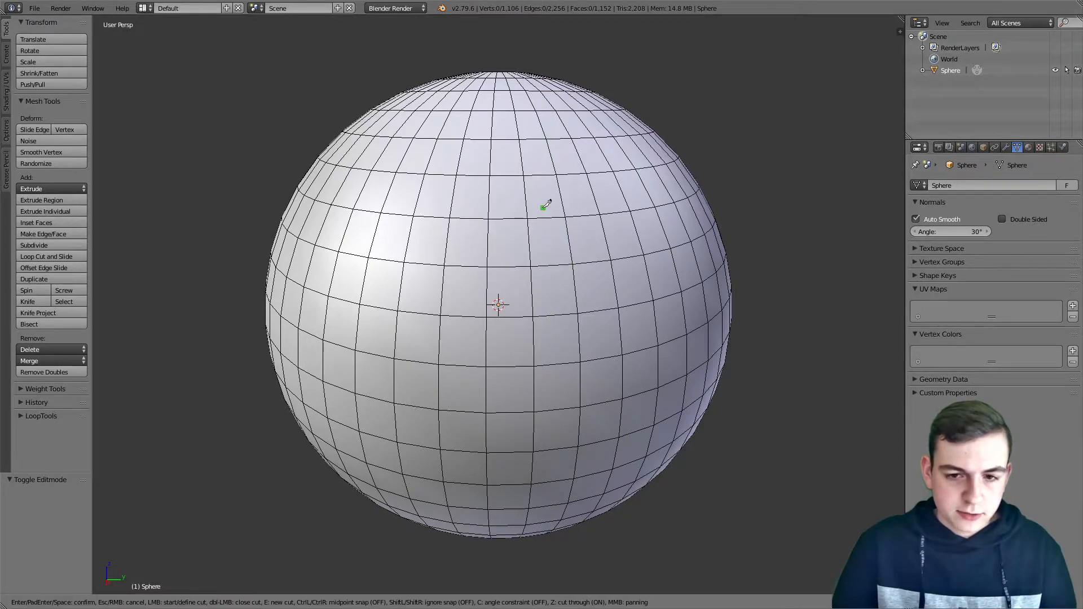
{"action": "mouse_move", "coordinate": [546, 201]}
{"action": "left_mouse_down"}
{"action": "mouse_move", "coordinate": [504, 180]}
{"action": "mouse_move", "coordinate": [424, 206]}
{"action": "mouse_move", "coordinate": [513, 321]}
{"action": "mouse_move", "coordinate": [565, 210]}
{"action": "mouse_move", "coordinate": [552, 195]}
{"action": "left_mouse_up"}
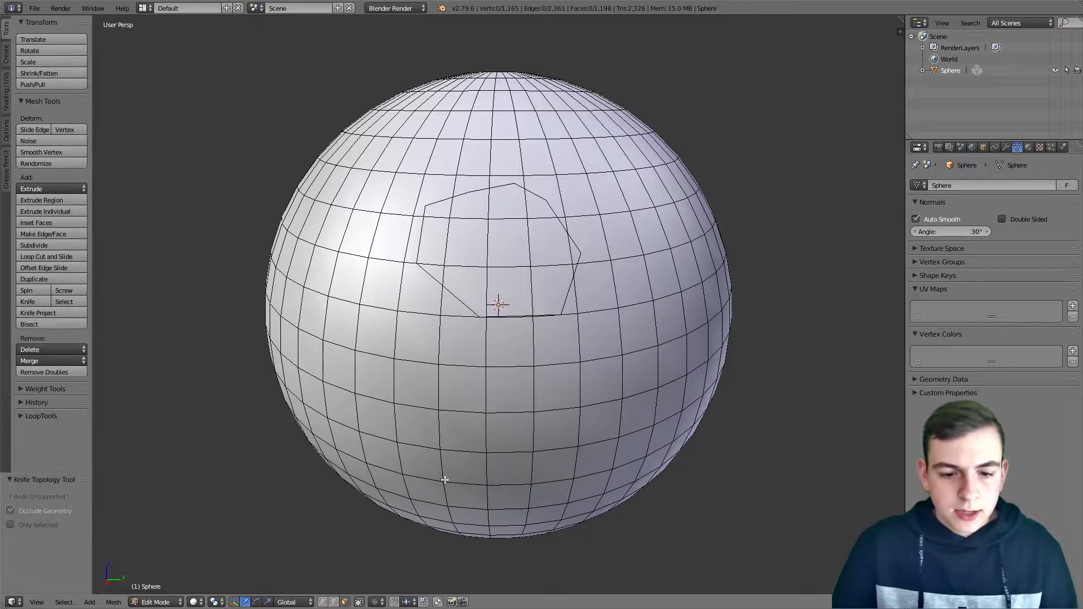
Inspect the knife cut on the sphere's far side and in wireframe display, and undo the cut
{"action": "middle_click_drag", "start_coordinate": [316, 496], "coordinate": [515, 428]}
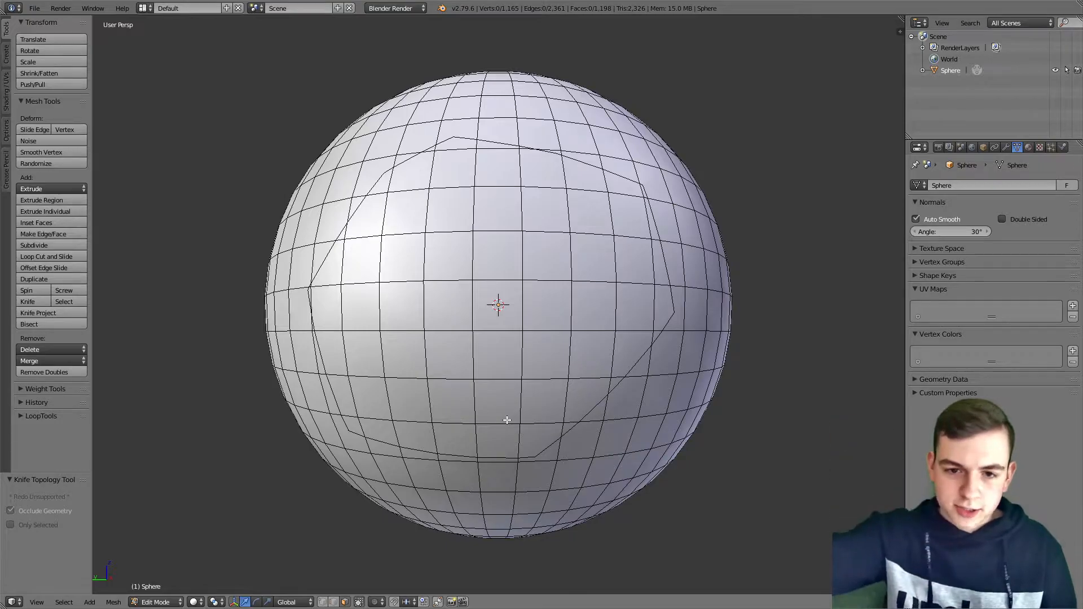
{"action": "key", "text": "z"}
{"action": "mouse_move", "coordinate": [718, 379]}
{"action": "middle_mouse_down"}
{"action": "mouse_move", "coordinate": [703, 370]}
{"action": "mouse_move", "coordinate": [506, 402]}
{"action": "mouse_move", "coordinate": [515, 411]}
{"action": "middle_mouse_up"}
{"action": "key", "text": "z"}
{"action": "key", "text": "ctrl+z"}
{"action": "key", "text": "ctrl+z"}
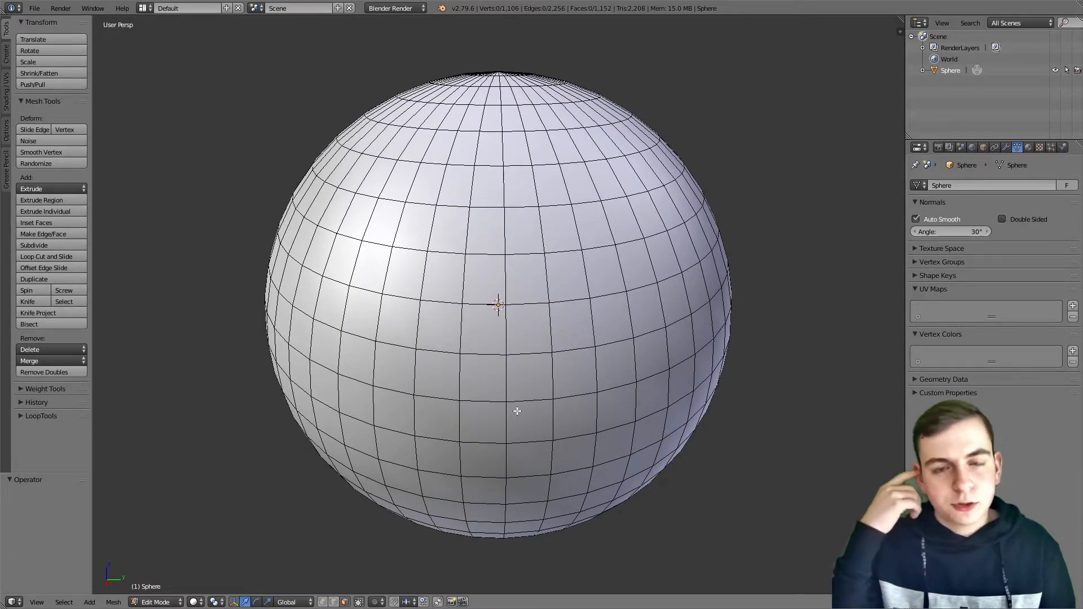
{"action": "key", "text": "k"}
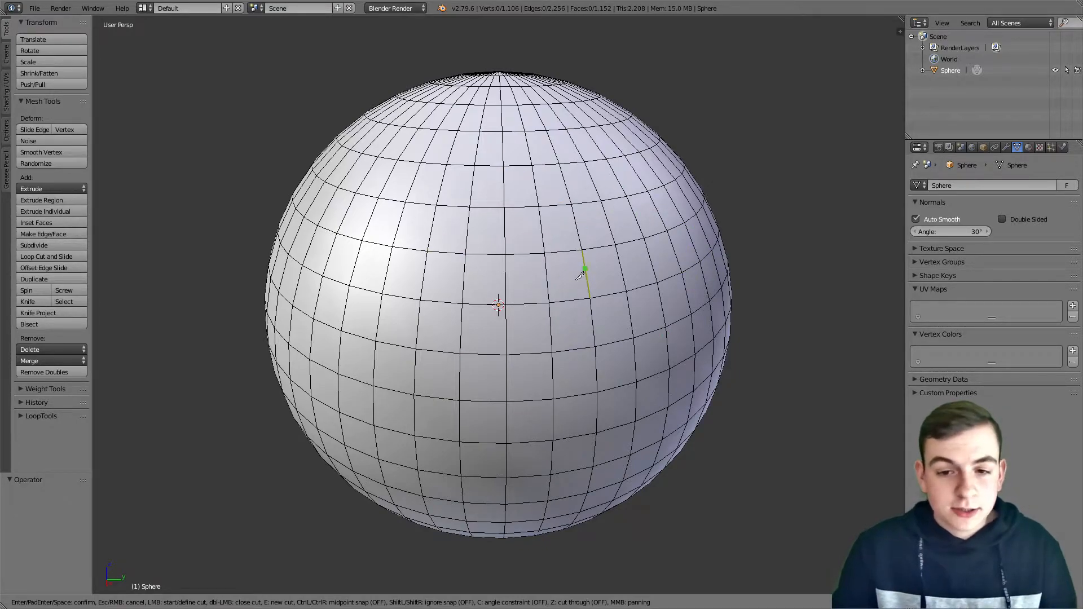
{"action": "key", "text": "Escape"}
Examine the sphere from the top and from views tilted and rotated in fixed increments around its pole
{"action": "middle_click_drag", "start_coordinate": [568, 278], "coordinate": [562, 264]}
{"action": "key", "text": "KP_7"}
{"action": "key", "text": "KP_2"}
{"action": "key", "text": "KP_2"}
{"action": "key", "text": "KP_2"}
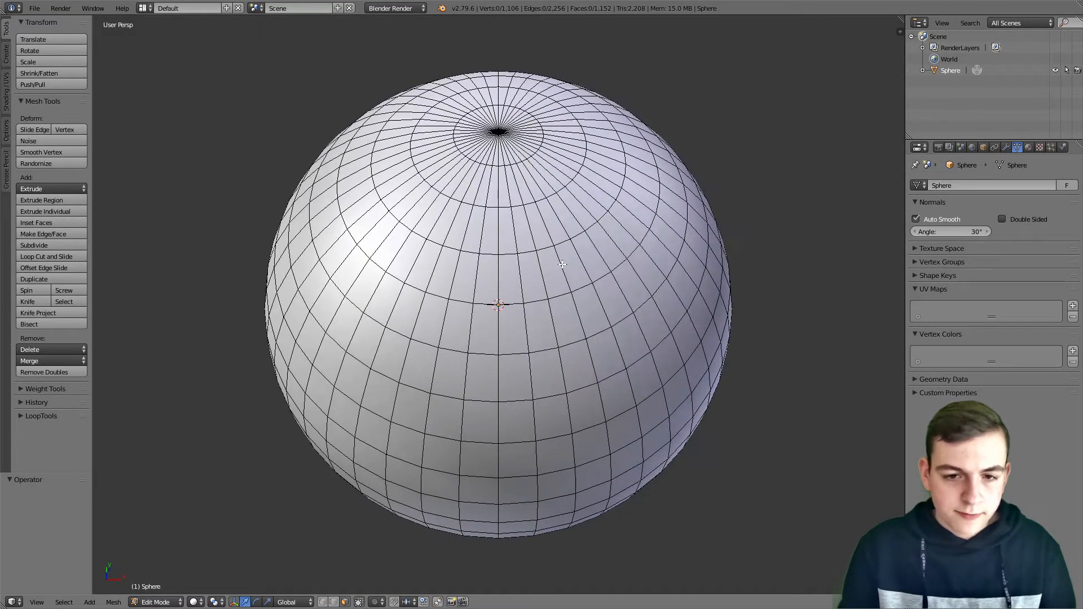
{"action": "key", "text": "KP_4"}
{"action": "key", "text": "KP_4"}
{"action": "key", "text": "KP_4"}
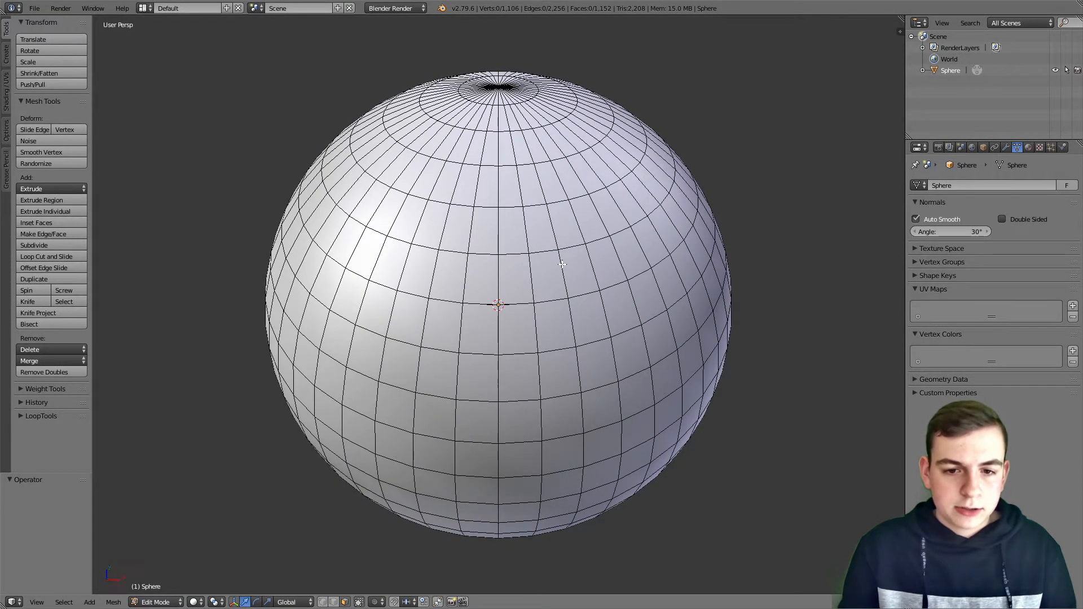
{"action": "key", "text": "KP_8"}
{"action": "key", "text": "KP_8"}
{"action": "key", "text": "KP_8"}
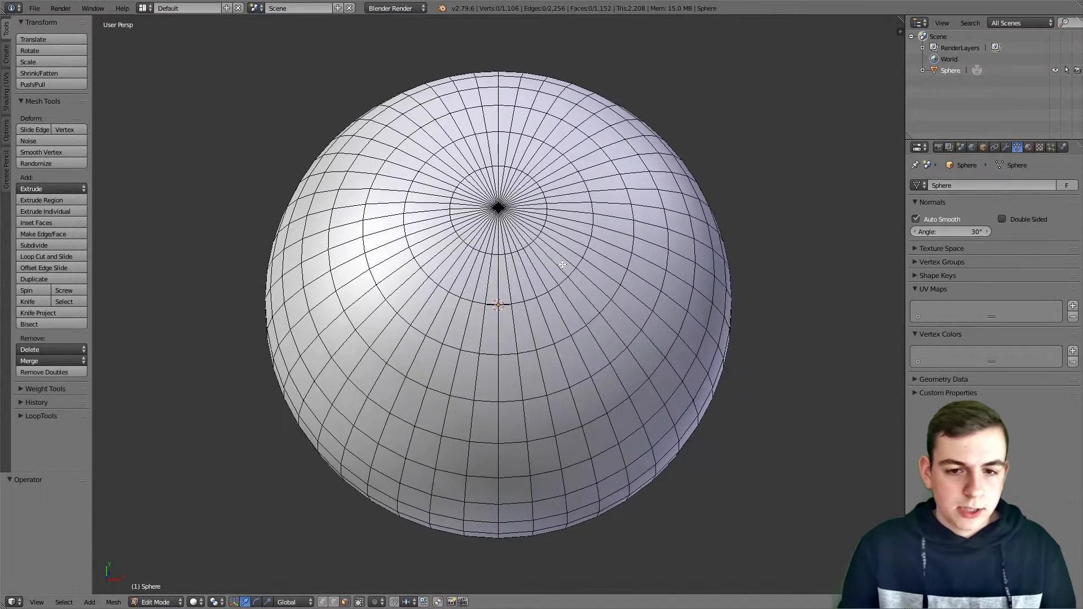
{"action": "key", "text": "KP_2"}
{"action": "key", "text": "KP_2"}
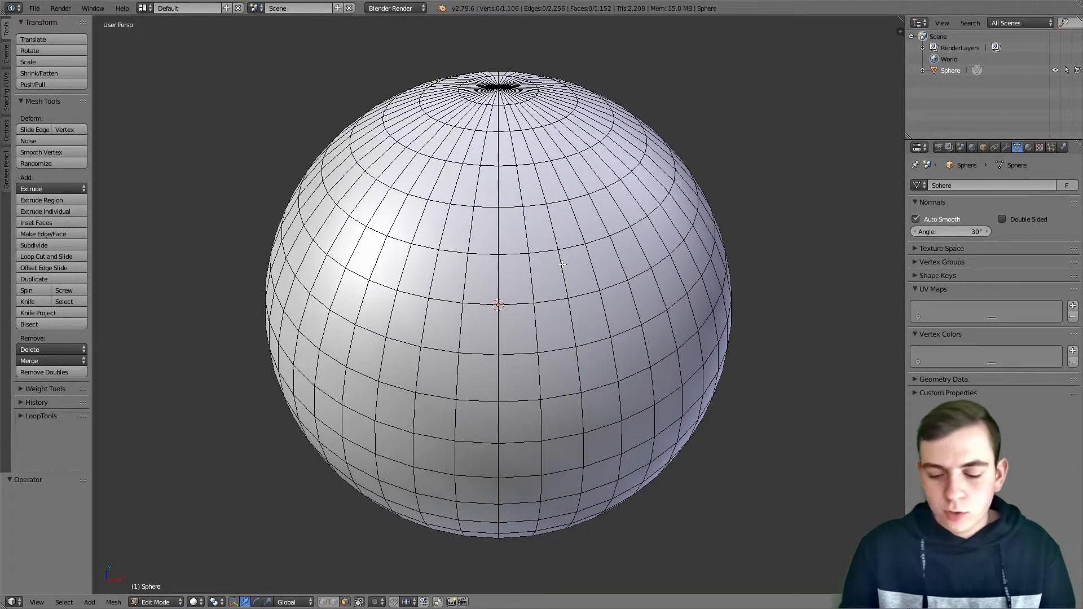
{"action": "key", "text": "KP_8"}
{"action": "key", "text": "KP_8"}
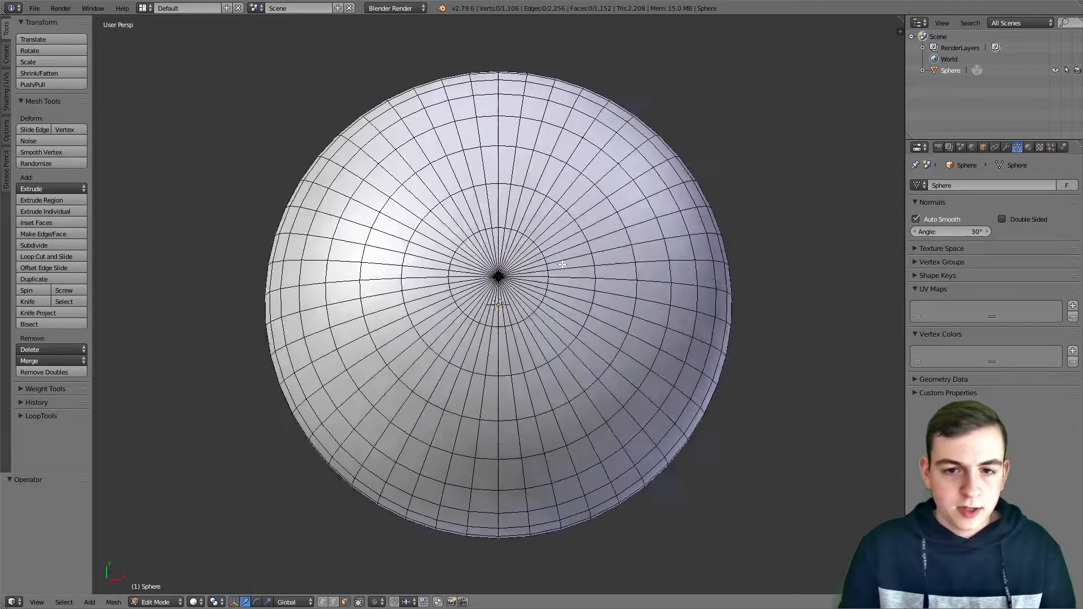
{"action": "key", "text": "KP_2"}
{"action": "key", "text": "KP_2"}
{"action": "key", "text": "KP_8"}
{"action": "key", "text": "KP_8"}
{"action": "key", "text": "KP_2"}
{"action": "key", "text": "KP_2"}
{"action": "key", "text": "KP_8"}
Save the project file, overwriting the existing version
{"action": "key", "text": "KP_5"}
{"action": "key", "text": "KP_2"}
{"action": "key", "text": "KP_5"}
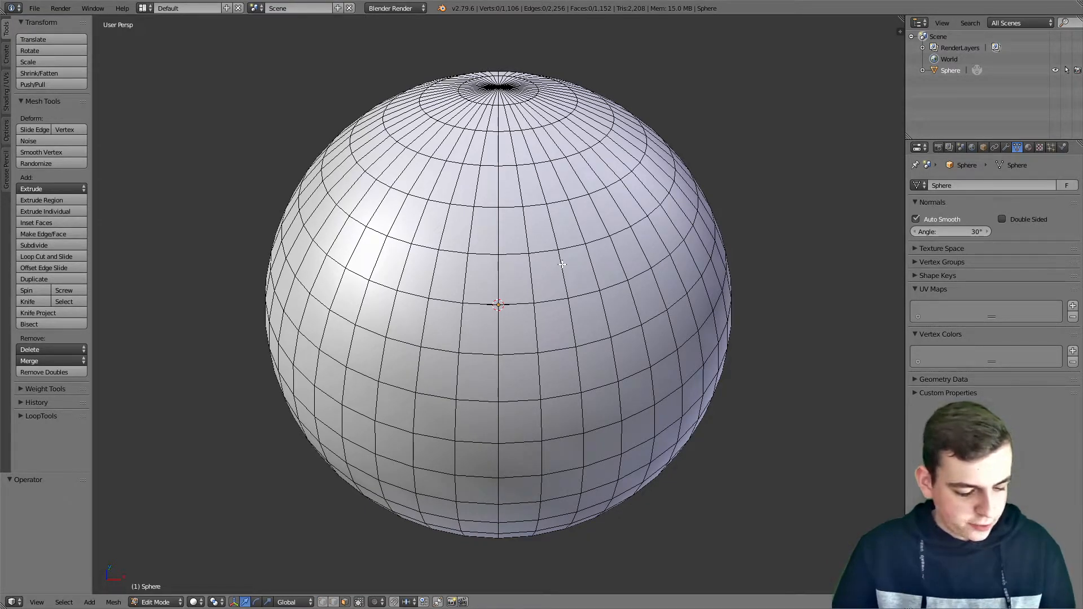
{"action": "middle_click_drag", "start_coordinate": [562, 265], "coordinate": [563, 265]}
{"action": "key", "text": "KP_2"}
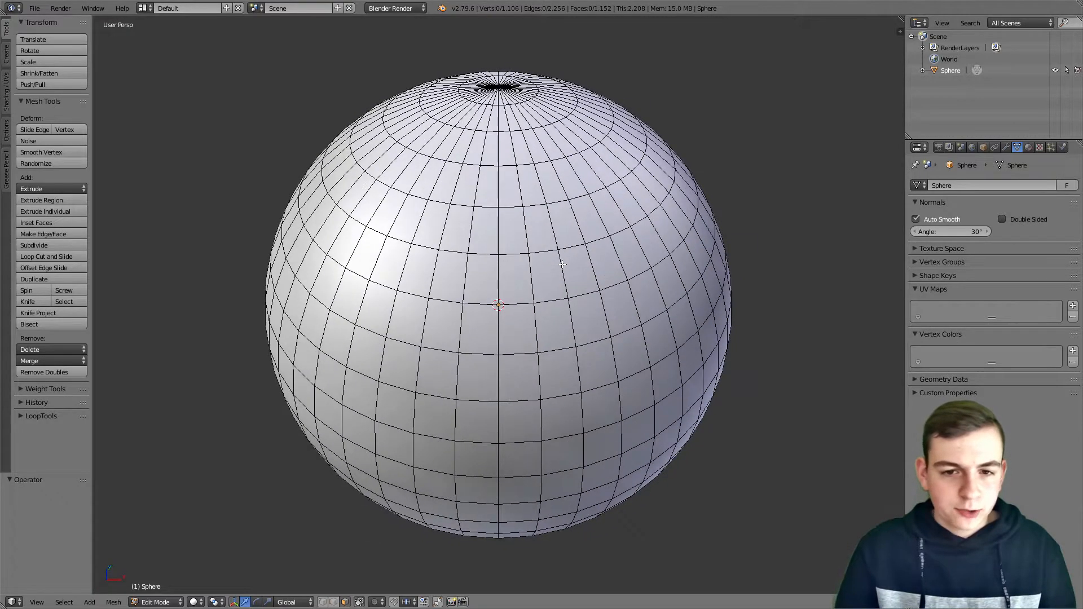
{"action": "key", "text": "ctrl+s"}
{"action": "key", "text": "Return"}
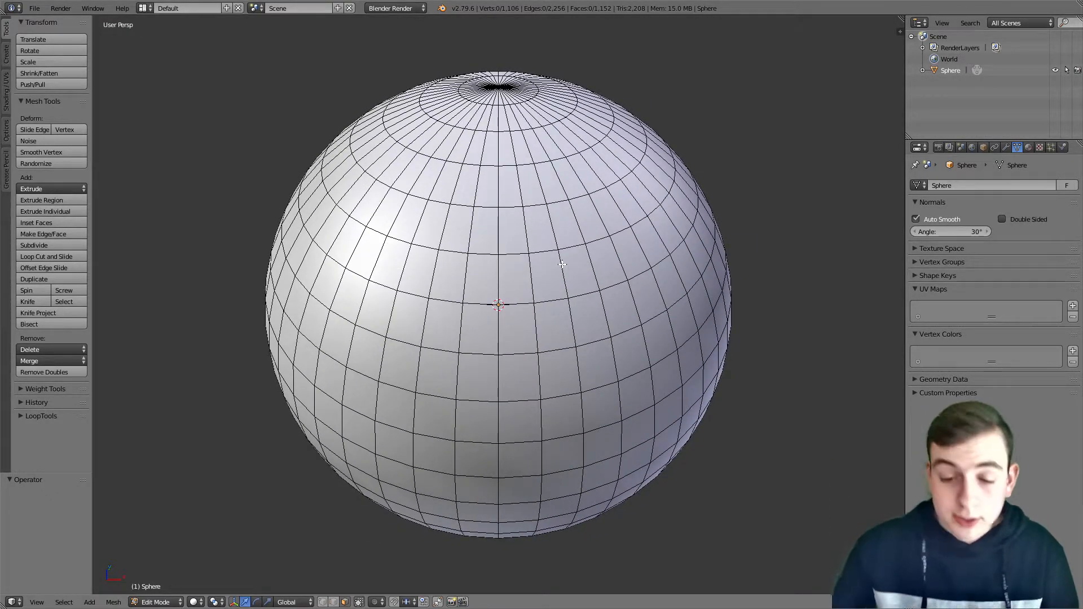
Compare the sphere's mesh in orthographic and perspective projection, ending in perspective
{"action": "key", "text": "KP_5"}
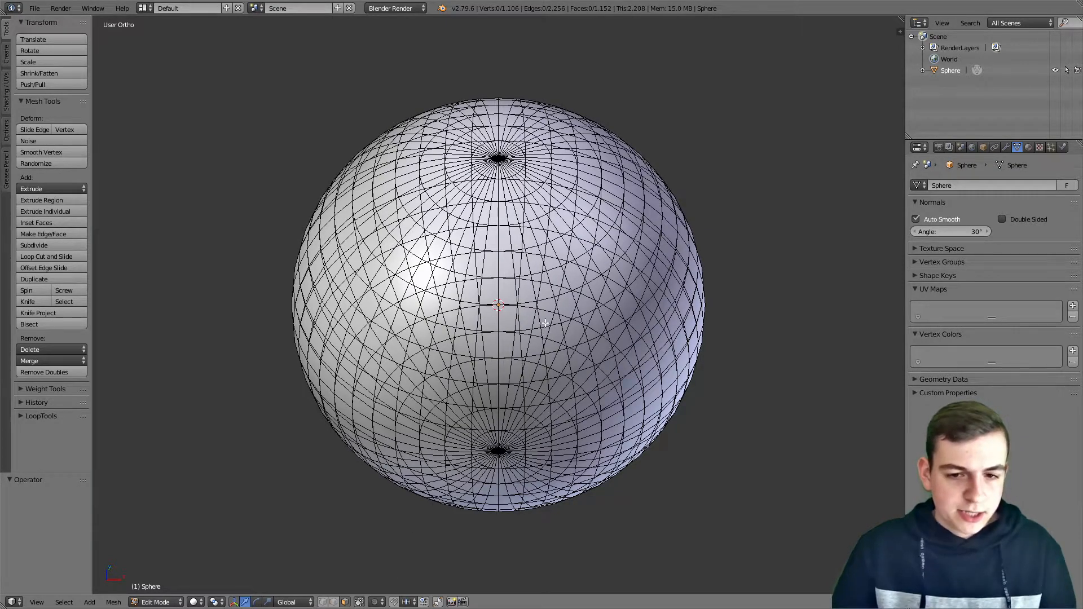
{"action": "key", "text": "KP_5"}
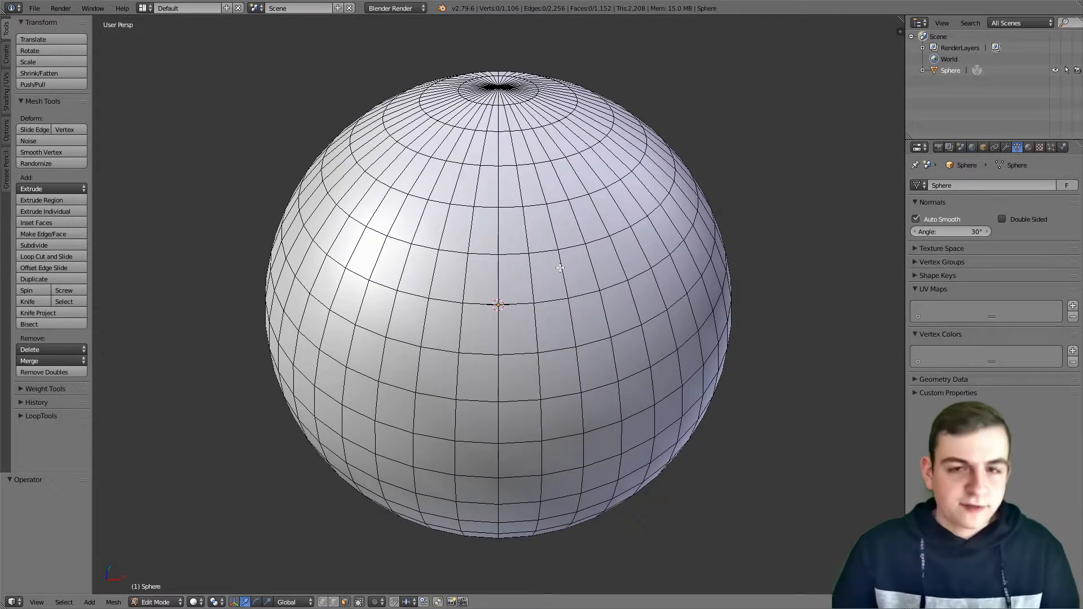
{"action": "key", "text": "KP_5"}
{"action": "key", "text": "KP_5"}
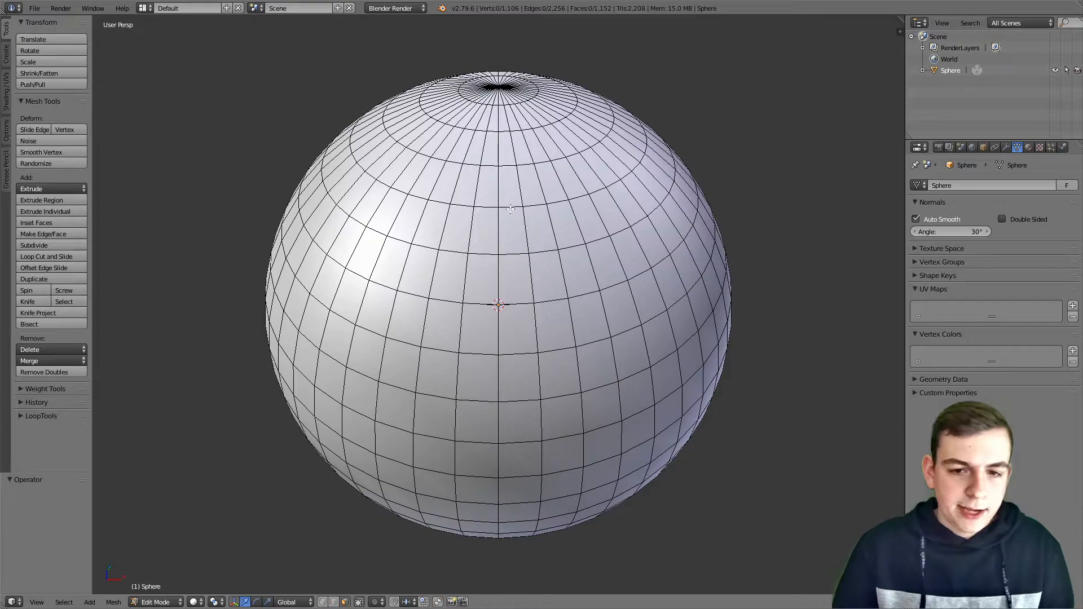
Cut a closed, irregular kidney-shaped panel outline with a trailing lobe into the sphere's front with the Knife tool
{"action": "key", "text": "k"}
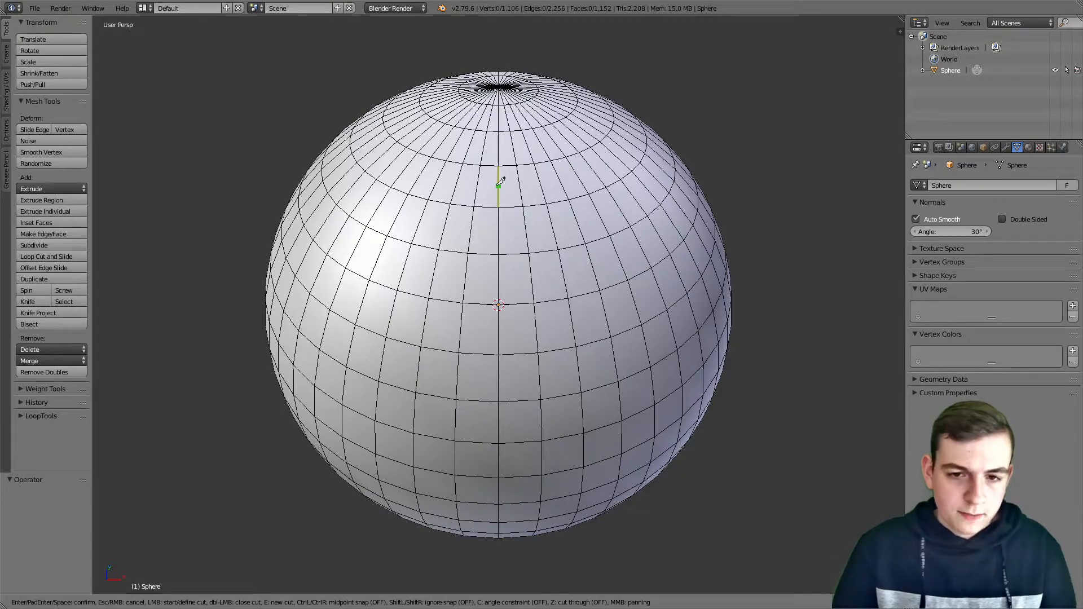
{"action": "left_click", "coordinate": [499, 185]}
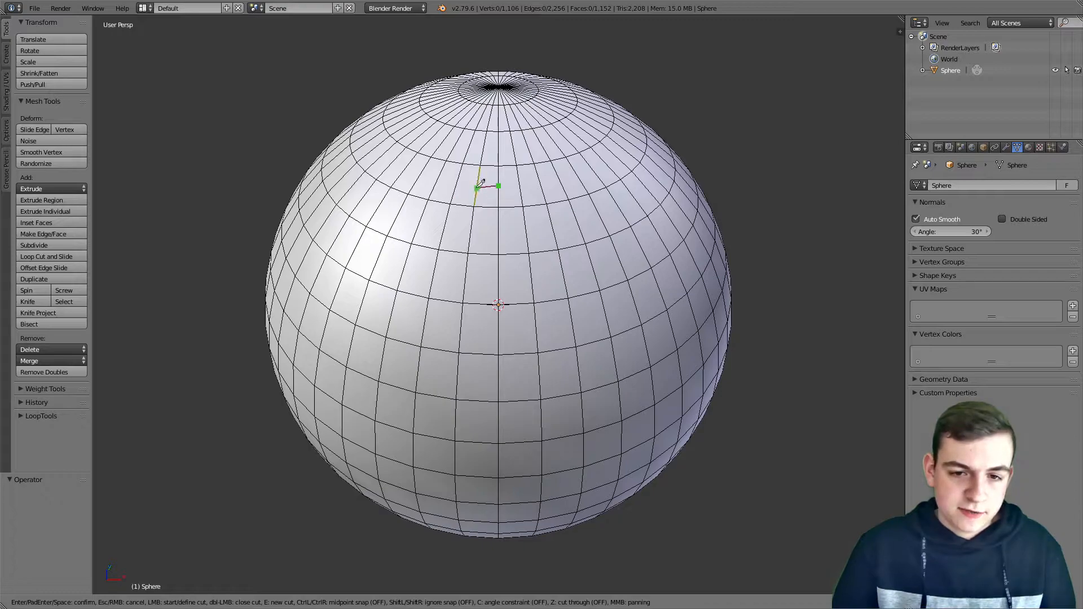
{"action": "left_click", "coordinate": [478, 188]}
{"action": "left_click", "coordinate": [453, 195]}
{"action": "left_click", "coordinate": [419, 222]}
{"action": "left_click", "coordinate": [401, 241]}
{"action": "left_click", "coordinate": [389, 253]}
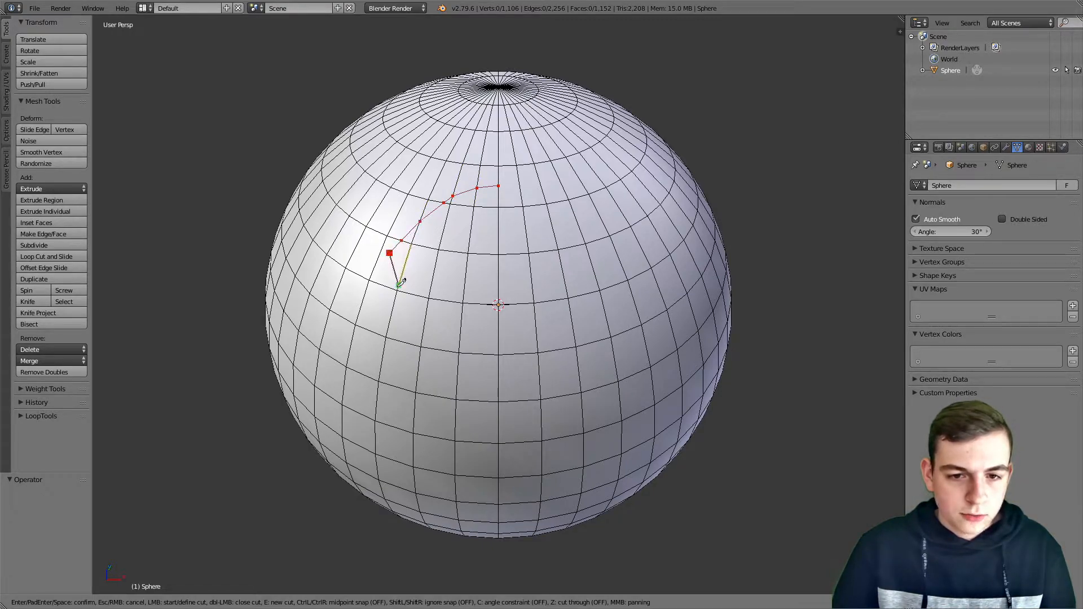
{"action": "left_click", "coordinate": [381, 285]}
{"action": "left_click", "coordinate": [377, 299]}
{"action": "left_click", "coordinate": [391, 315]}
{"action": "left_click", "coordinate": [402, 326]}
{"action": "left_click", "coordinate": [423, 330]}
{"action": "left_click", "coordinate": [442, 333]}
{"action": "left_click", "coordinate": [482, 325]}
{"action": "left_click", "coordinate": [498, 306]}
{"action": "left_click", "coordinate": [538, 275]}
{"action": "left_click", "coordinate": [584, 309]}
{"action": "left_click", "coordinate": [572, 326]}
{"action": "left_click", "coordinate": [555, 351]}
{"action": "left_click", "coordinate": [552, 370]}
{"action": "left_click", "coordinate": [580, 378]}
{"action": "left_click", "coordinate": [623, 363]}
{"action": "left_click", "coordinate": [656, 332]}
{"action": "left_click", "coordinate": [636, 277]}
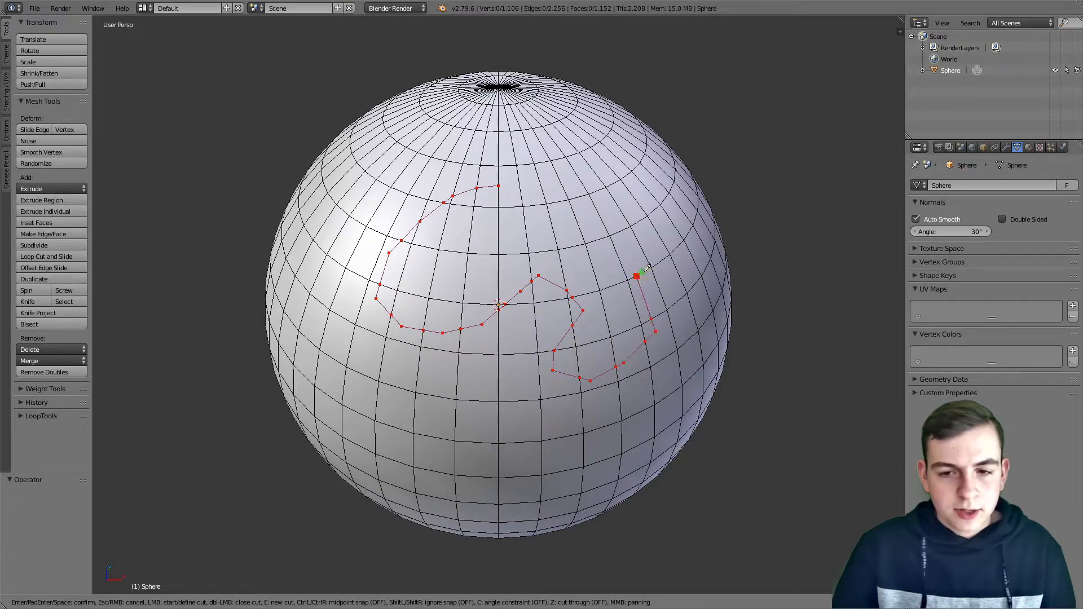
{"action": "left_click", "coordinate": [601, 253]}
{"action": "left_click", "coordinate": [592, 235]}
{"action": "left_click", "coordinate": [595, 206]}
{"action": "left_click", "coordinate": [589, 175]}
{"action": "left_click", "coordinate": [565, 157]}
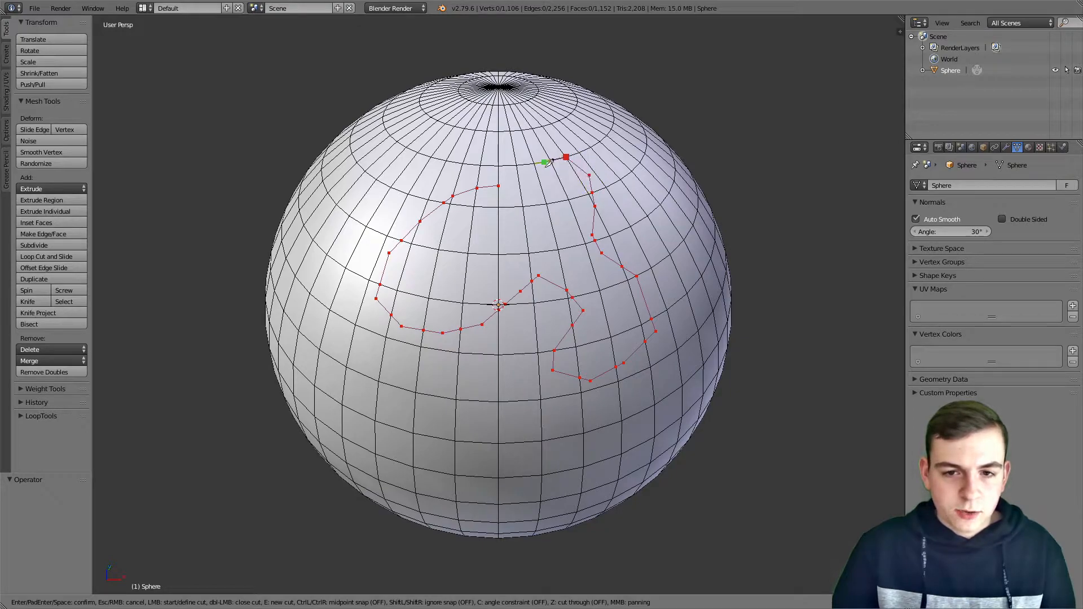
{"action": "left_click", "coordinate": [547, 178]}
{"action": "left_click", "coordinate": [528, 183]}
{"action": "left_click", "coordinate": [498, 186]}
{"action": "key", "text": "Return"}
{"action": "middle_click_drag", "start_coordinate": [503, 271], "coordinate": [534, 250]}
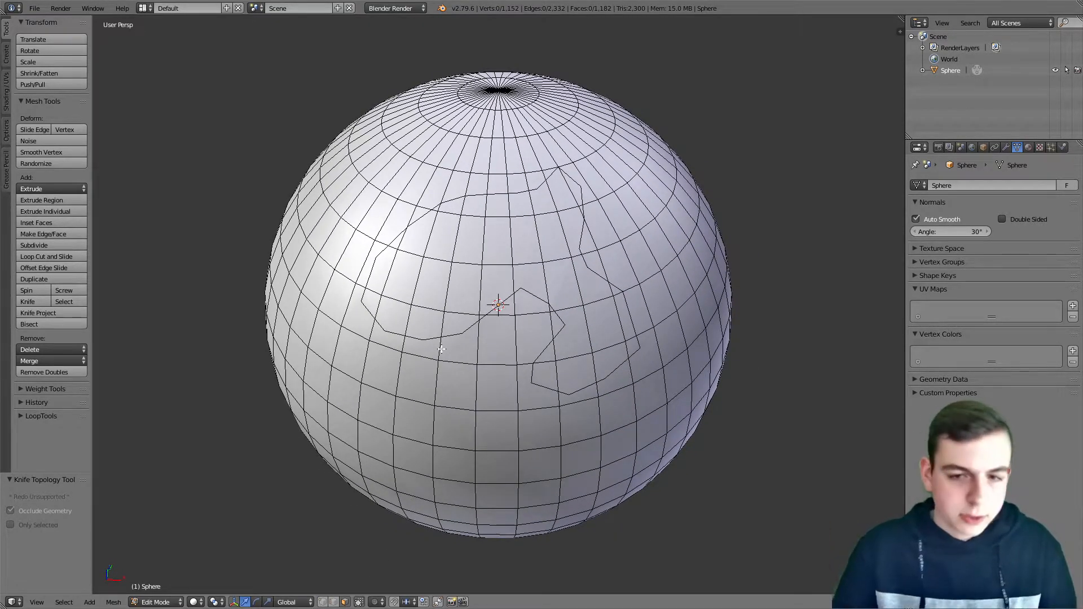
{"action": "middle_click_drag", "start_coordinate": [477, 309], "coordinate": [468, 313]}
Try a small triangular knife cut inside the panel outline, and undo it
{"action": "key", "text": "k"}
{"action": "left_click", "coordinate": [521, 246]}
{"action": "left_click", "coordinate": [496, 254]}
{"action": "left_click", "coordinate": [516, 264]}
{"action": "left_click", "coordinate": [521, 246]}
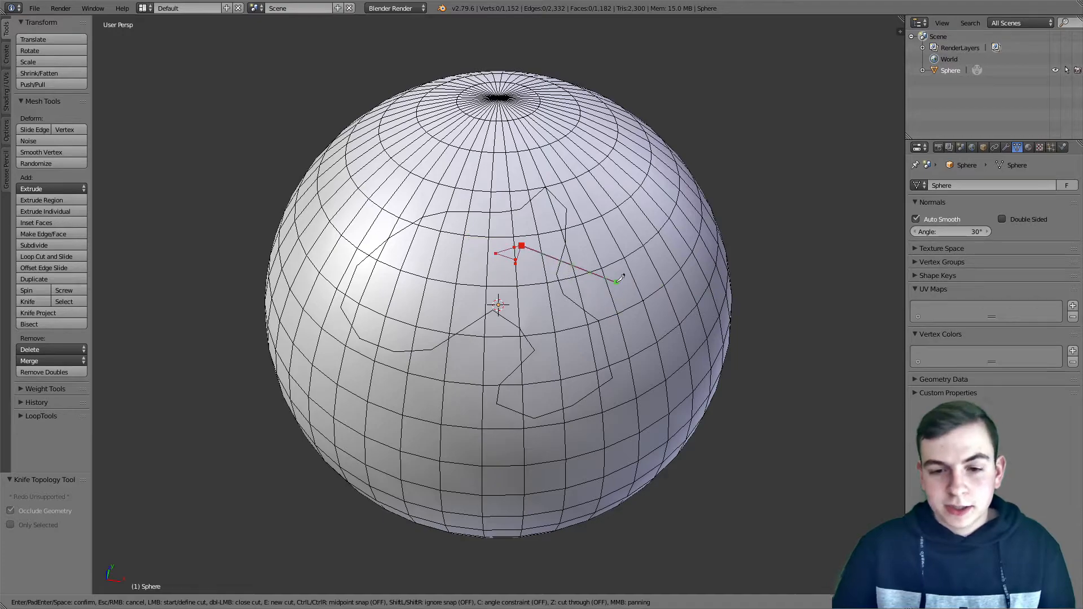
{"action": "key", "text": "Return"}
{"action": "key", "text": "ctrl+z"}
{"action": "key", "text": "a"}
{"action": "key", "text": "a"}
Try another knife cut through three points inside the outlined panel, and undo it
{"action": "key", "text": "k"}
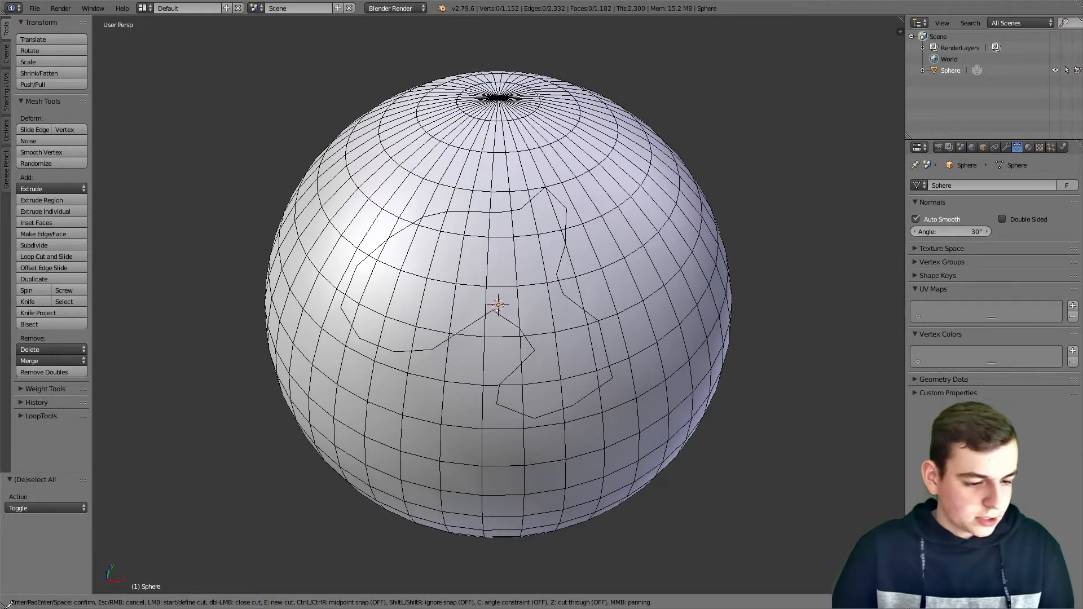
{"action": "left_click", "coordinate": [533, 250]}
{"action": "left_click", "coordinate": [502, 263]}
{"action": "left_click", "coordinate": [545, 274]}
{"action": "key", "text": "Return"}
{"action": "key", "text": "ctrl+z"}
{"action": "middle_click_drag", "start_coordinate": [542, 290], "coordinate": [546, 292]}
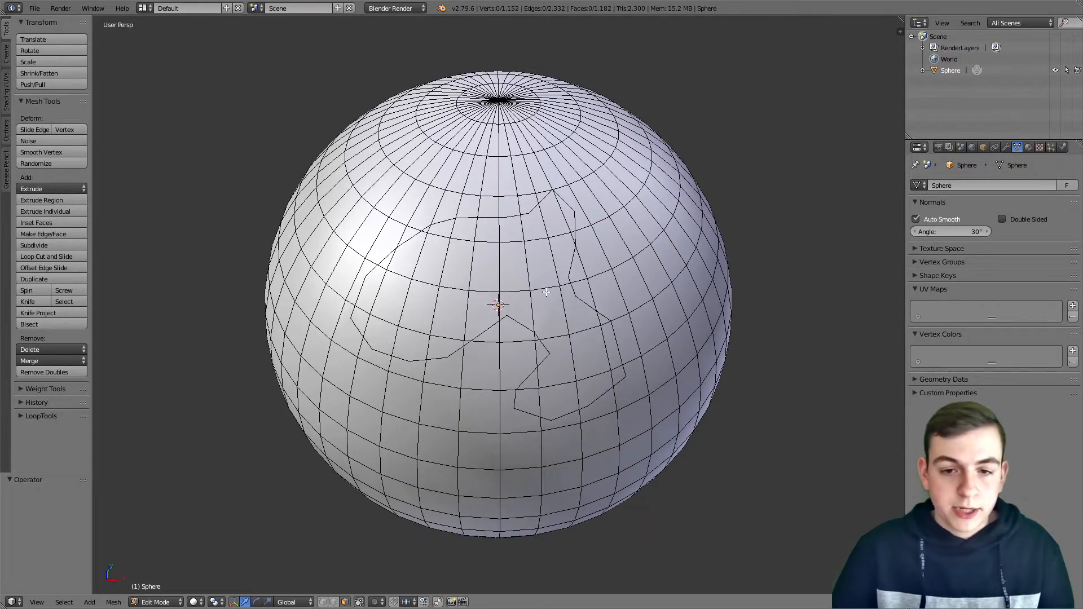
Select every face inside the knife-cut panel outline on the sphere's front and delete those faces
{"action": "key", "text": "a"}
{"action": "middle_click_drag", "start_coordinate": [568, 225], "coordinate": [514, 339]}
{"action": "scroll", "coordinate": [531, 329], "scroll_direction": "up", "scroll_amount": 3}
{"action": "right_click", "coordinate": [324, 282]}
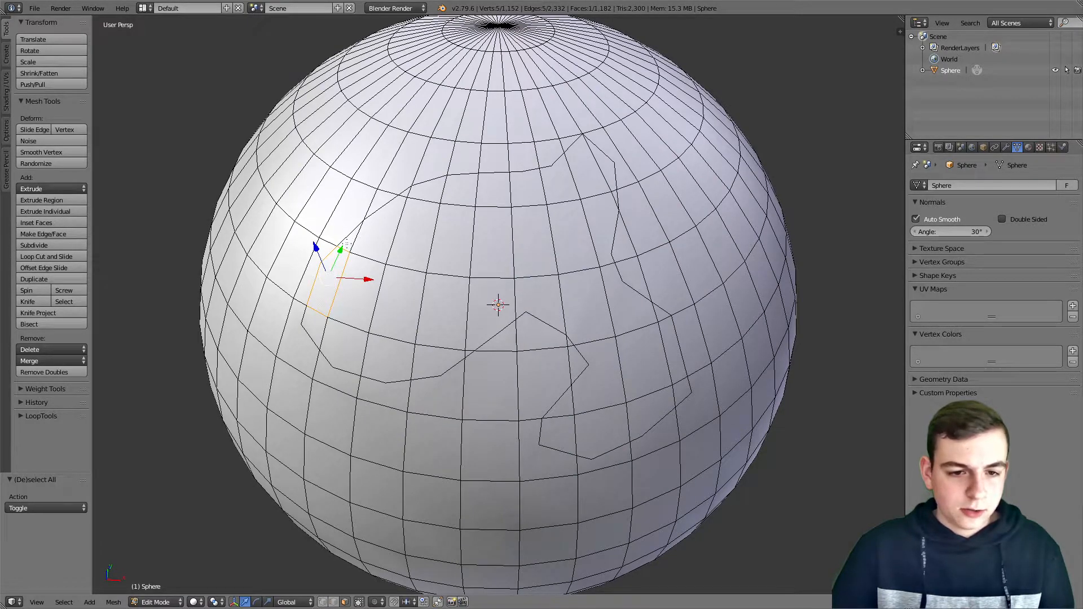
{"action": "right_click", "coordinate": [347, 244], "text": "shift"}
{"action": "right_click", "coordinate": [321, 327], "text": "shift"}
{"action": "right_click", "coordinate": [343, 348], "text": "shift"}
{"action": "right_click", "coordinate": [388, 355], "text": "shift"}
{"action": "right_click", "coordinate": [405, 310], "text": "shift"}
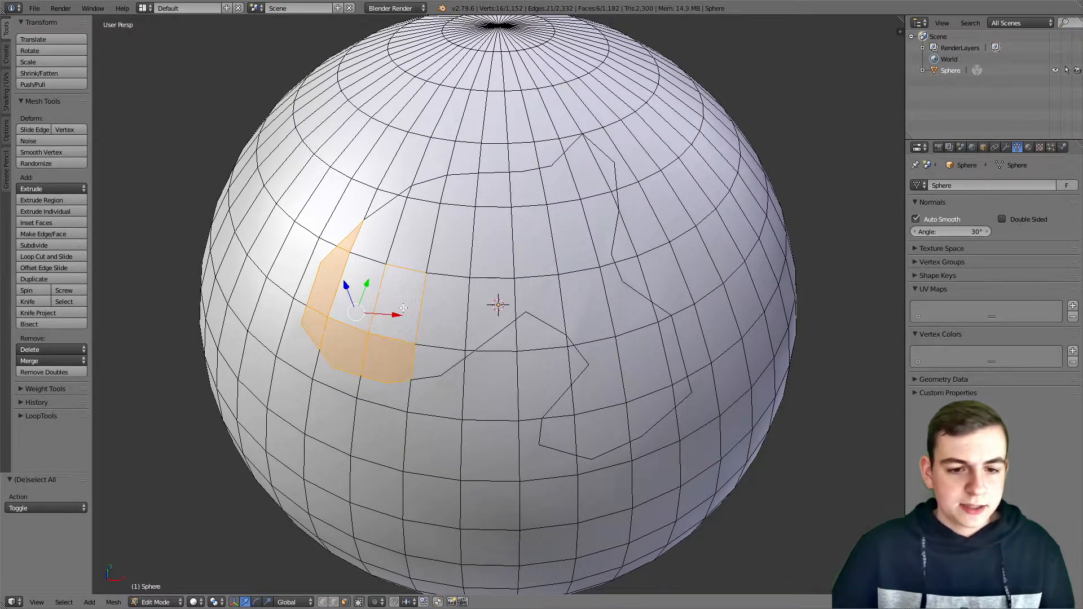
{"action": "right_click", "coordinate": [358, 292], "text": "shift"}
{"action": "right_click", "coordinate": [377, 233], "text": "shift"}
{"action": "right_click", "coordinate": [412, 231], "text": "shift"}
{"action": "right_click", "coordinate": [421, 192], "text": "shift"}
{"action": "right_click", "coordinate": [406, 194], "text": "shift"}
{"action": "right_click", "coordinate": [460, 193], "text": "shift"}
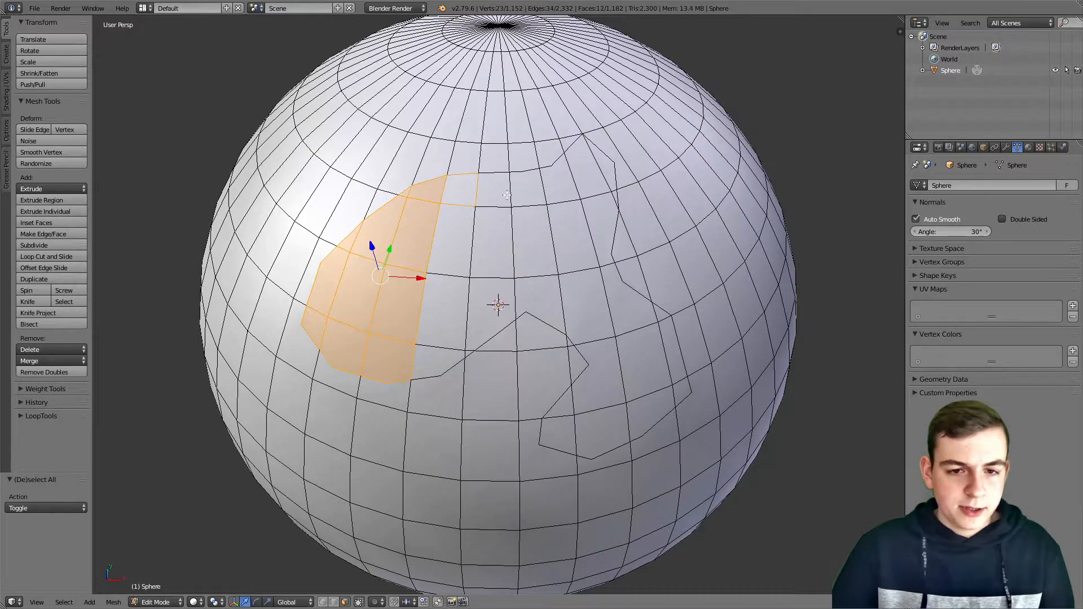
{"action": "right_click", "coordinate": [493, 189], "text": "shift"}
{"action": "right_click", "coordinate": [491, 243], "text": "shift"}
{"action": "right_click", "coordinate": [451, 242], "text": "shift"}
{"action": "right_click", "coordinate": [445, 310], "text": "shift"}
{"action": "right_click", "coordinate": [443, 361], "text": "shift"}
{"action": "right_click", "coordinate": [469, 352], "text": "shift"}
{"action": "right_click", "coordinate": [492, 314], "text": "shift"}
{"action": "right_click", "coordinate": [545, 301], "text": "shift"}
{"action": "right_click", "coordinate": [535, 242], "text": "shift"}
{"action": "right_click", "coordinate": [529, 189], "text": "shift"}
{"action": "right_click", "coordinate": [563, 178], "text": "shift"}
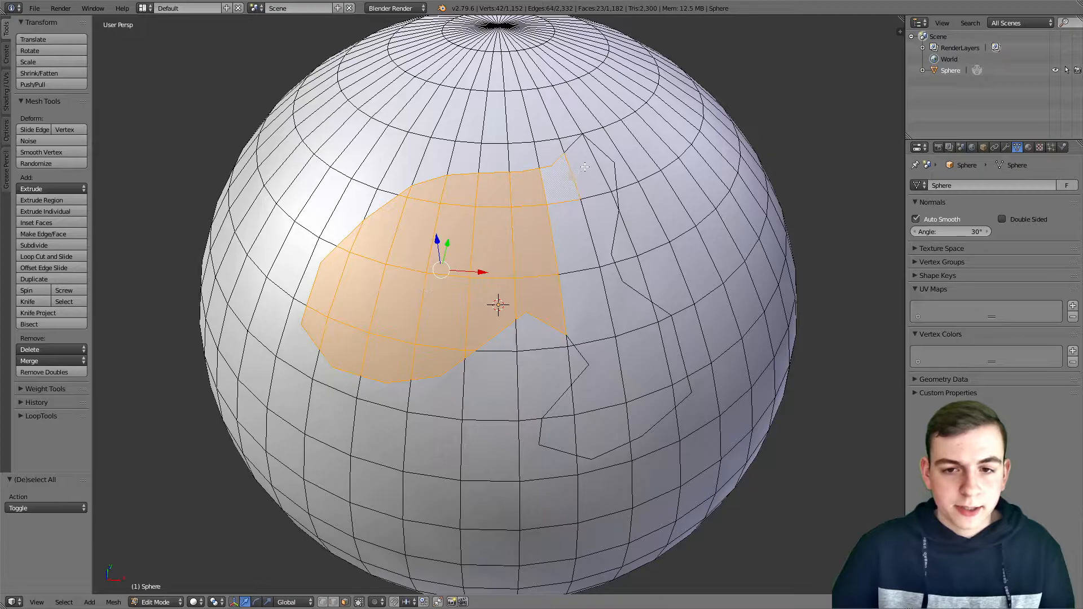
{"action": "right_click", "coordinate": [581, 169], "text": "shift"}
{"action": "right_click", "coordinate": [608, 186], "text": "shift"}
{"action": "right_click", "coordinate": [601, 226], "text": "shift"}
{"action": "right_click", "coordinate": [578, 237], "text": "shift"}
{"action": "right_click", "coordinate": [582, 305], "text": "shift"}
{"action": "right_click", "coordinate": [601, 302], "text": "shift"}
{"action": "right_click", "coordinate": [626, 306], "text": "shift"}
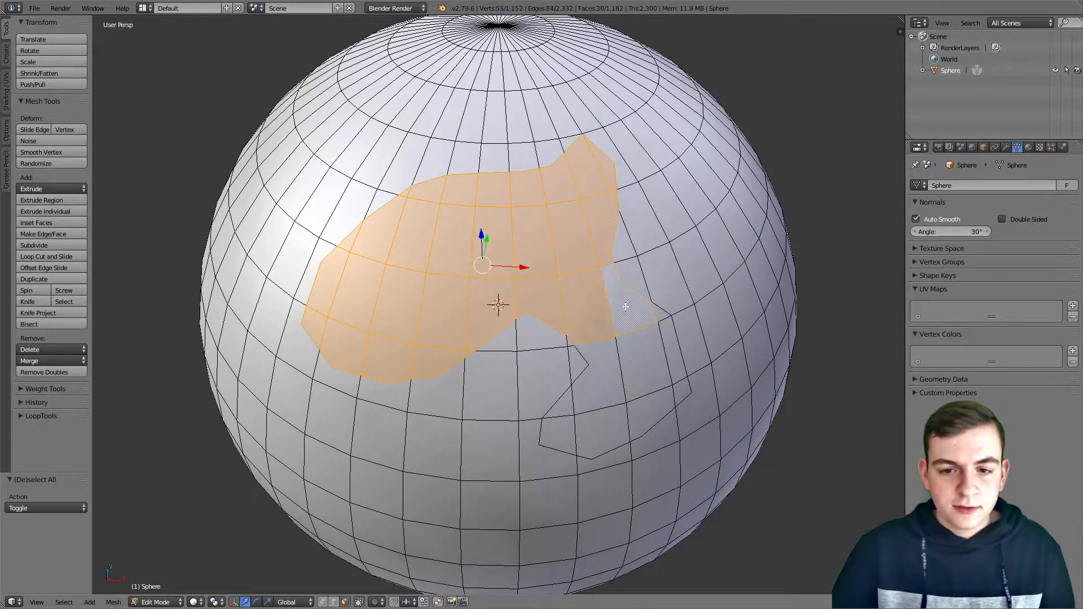
{"action": "right_click", "coordinate": [660, 319], "text": "shift"}
{"action": "right_click", "coordinate": [674, 350], "text": "shift"}
{"action": "right_click", "coordinate": [680, 385], "text": "shift"}
{"action": "right_click", "coordinate": [640, 361], "text": "shift"}
{"action": "right_click", "coordinate": [634, 389], "text": "shift"}
{"action": "right_click", "coordinate": [597, 421], "text": "shift"}
{"action": "right_click", "coordinate": [581, 381], "text": "shift"}
{"action": "right_click", "coordinate": [560, 405], "text": "shift"}
{"action": "right_click", "coordinate": [557, 436], "text": "shift"}
{"action": "middle_click_drag", "start_coordinate": [607, 334], "coordinate": [559, 304]}
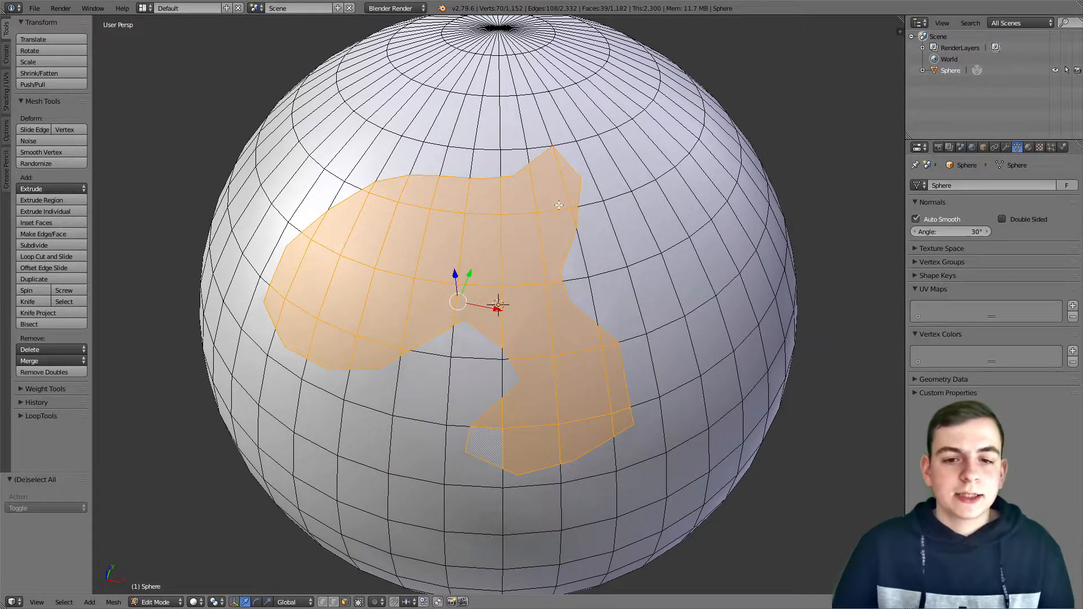
{"action": "middle_click_drag", "start_coordinate": [549, 249], "coordinate": [563, 248]}
{"action": "scroll", "coordinate": [563, 248], "scroll_direction": "down", "scroll_amount": 2}
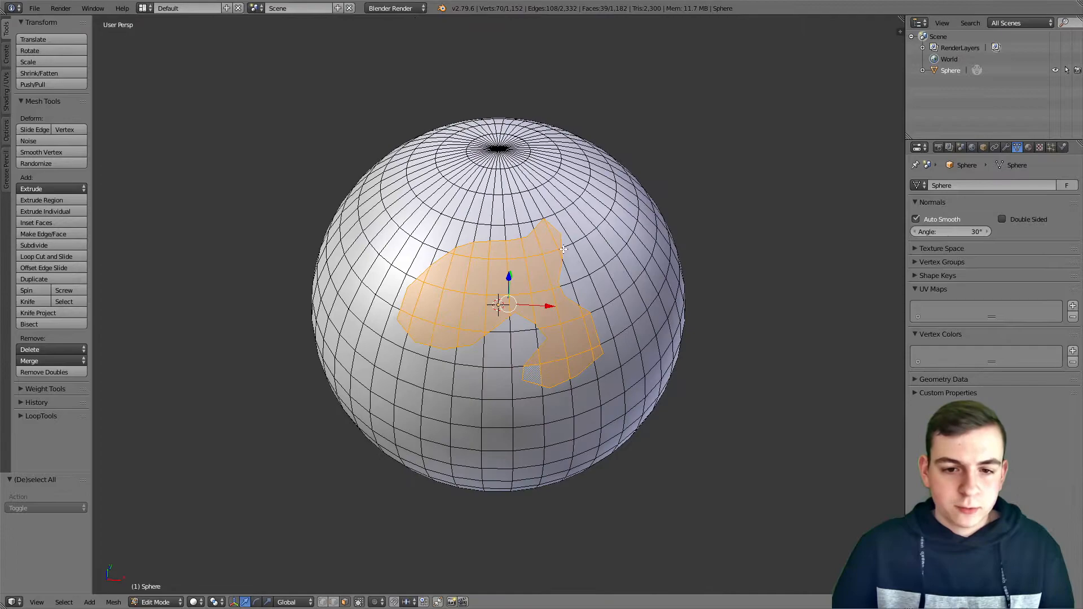
{"action": "scroll", "coordinate": [557, 300], "scroll_direction": "up", "scroll_amount": 1}
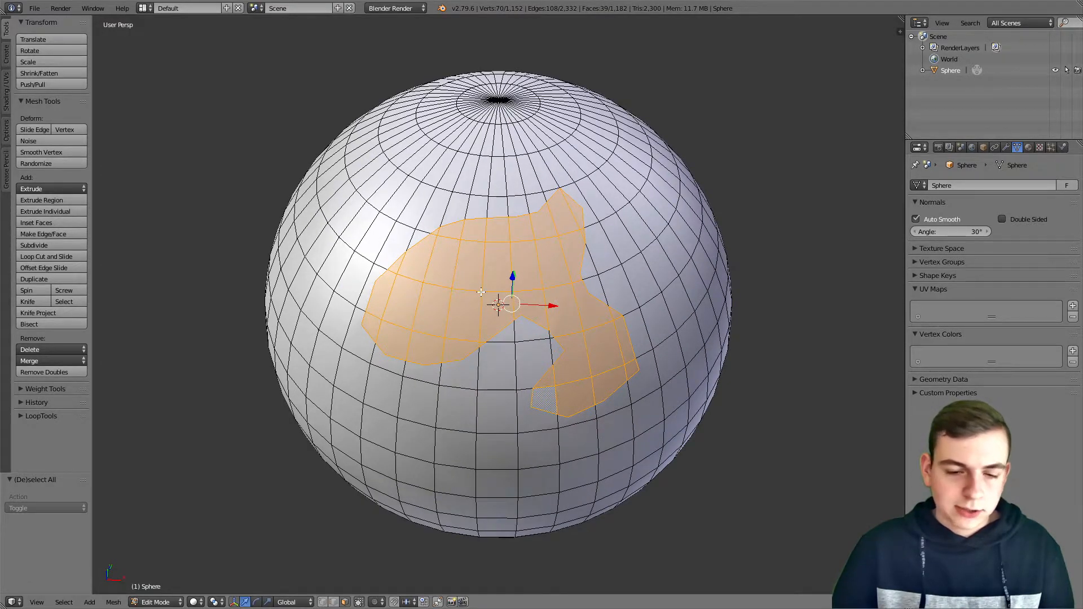
{"action": "key", "text": "x"}
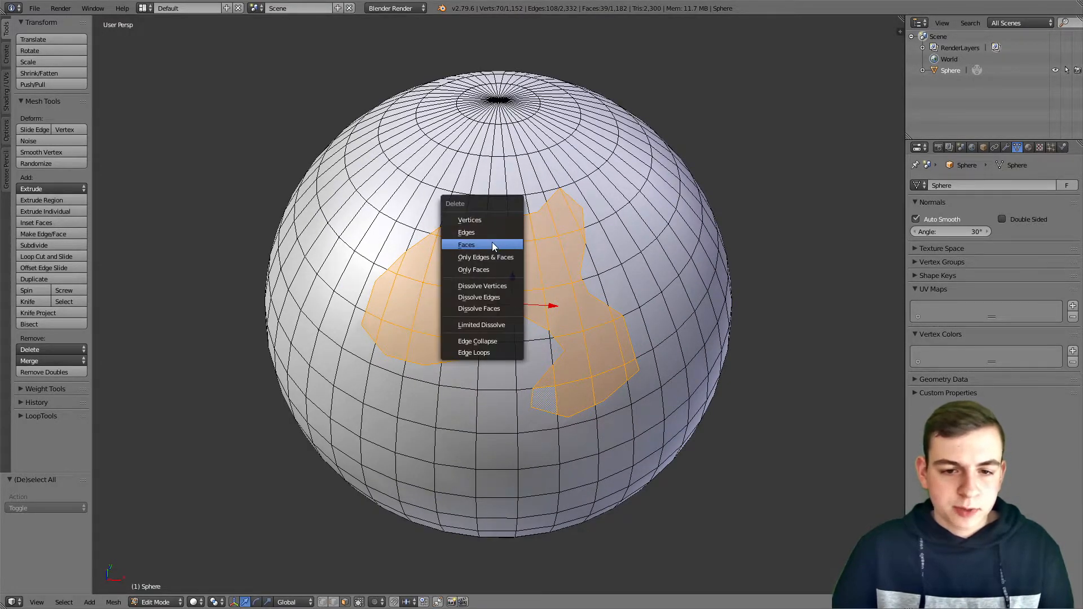
{"action": "left_click", "coordinate": [474, 243]}
Examine the panel-shaped hole in the sphere up close in Object Mode with the sphere deselected
{"action": "key", "text": "Tab"}
{"action": "mouse_move", "coordinate": [420, 428]}
{"action": "middle_mouse_down"}
{"action": "mouse_move", "coordinate": [347, 404]}
{"action": "mouse_move", "coordinate": [388, 431]}
{"action": "mouse_move", "coordinate": [412, 429]}
{"action": "middle_mouse_up"}
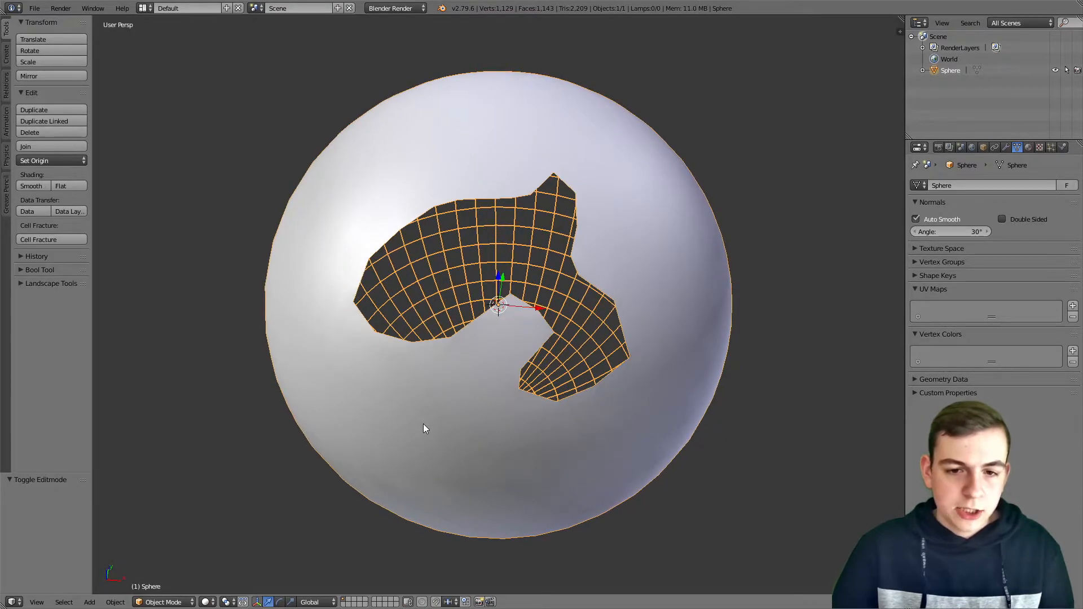
{"action": "key", "text": "a"}
{"action": "scroll", "coordinate": [451, 392], "scroll_direction": "up", "scroll_amount": 4}
{"action": "mouse_move", "coordinate": [433, 370]}
{"action": "middle_mouse_down"}
{"action": "mouse_move", "coordinate": [396, 374]}
{"action": "mouse_move", "coordinate": [432, 374]}
{"action": "middle_mouse_up"}
{"action": "scroll", "coordinate": [412, 373], "scroll_direction": "down", "scroll_amount": 5}
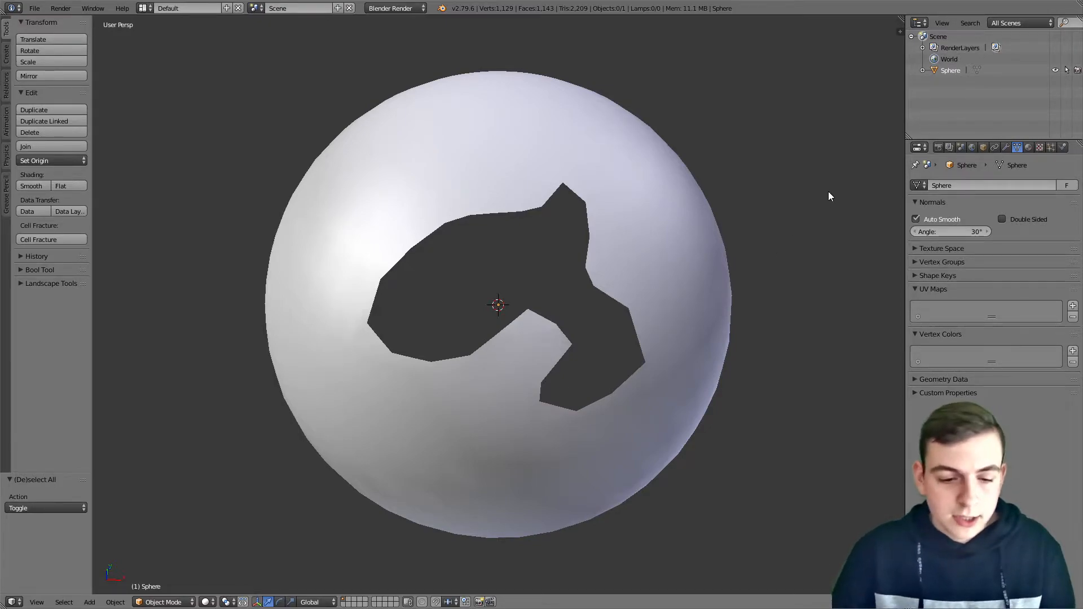
{"action": "middle_click_drag", "start_coordinate": [662, 285], "coordinate": [655, 285]}
Extrude the sphere's whole mesh in place and scale the extruded shell inward to 0.921
{"action": "key", "text": "a"}
{"action": "key", "text": "Tab"}
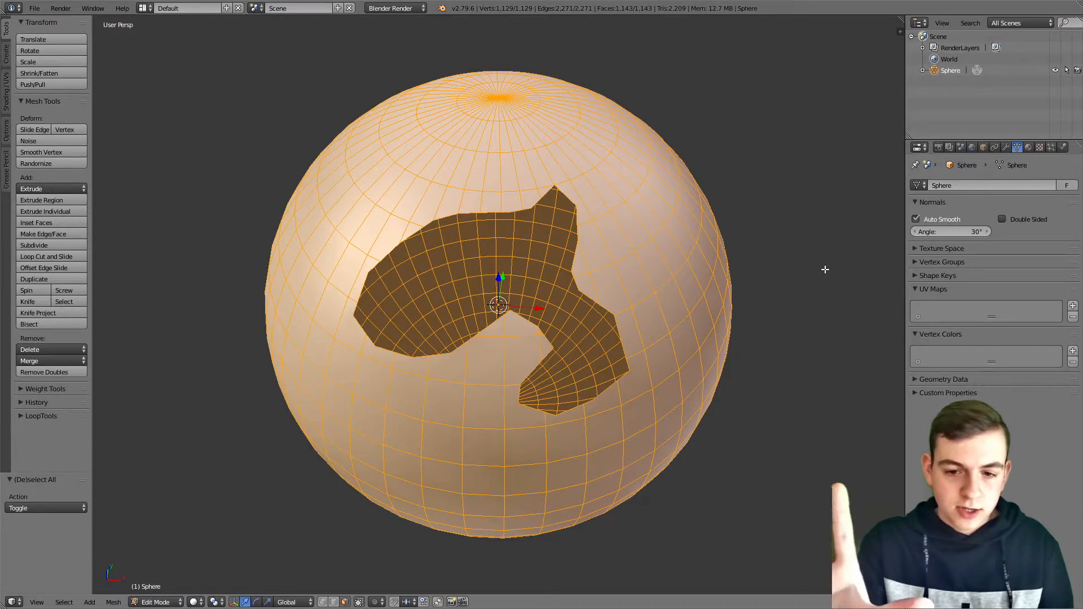
{"action": "key", "text": "e"}
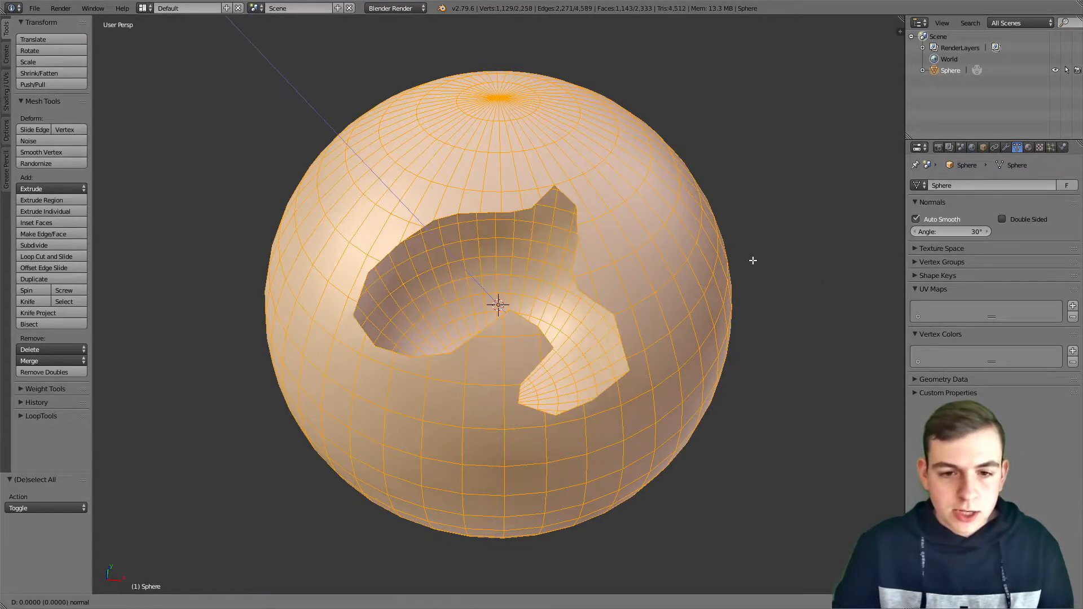
{"action": "key", "text": "Escape"}
{"action": "key", "text": "s"}
{"action": "left_click", "coordinate": [791, 310]}
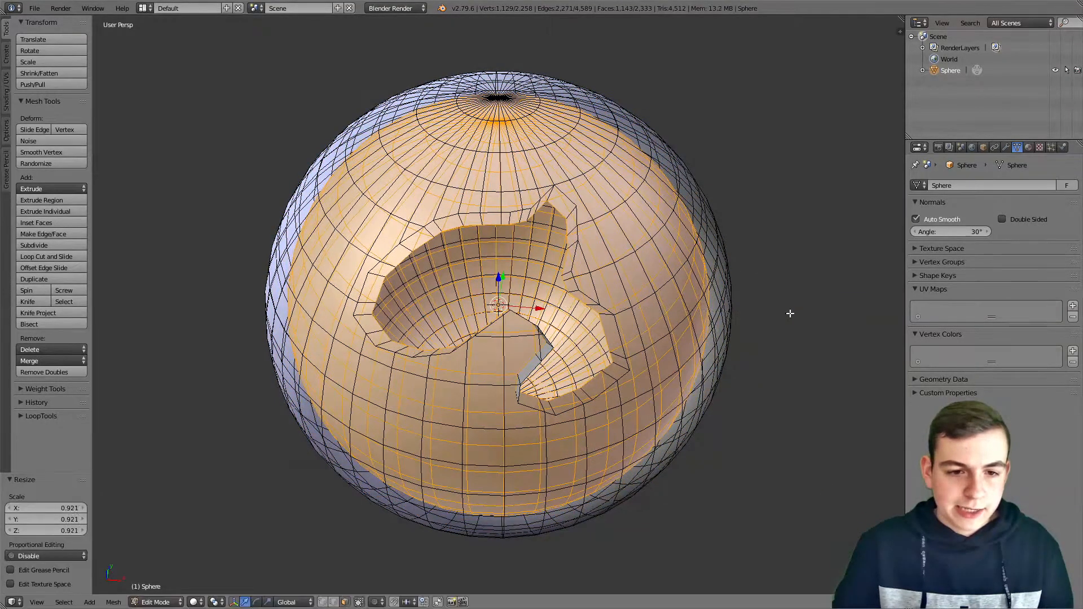
Recalculate the normals of the double-walled sphere and examine the hole's rim in Object Mode
{"action": "key", "text": "a"}
{"action": "key", "text": "ctrl+n"}
{"action": "key", "text": "Tab"}
{"action": "mouse_move", "coordinate": [561, 375]}
{"action": "middle_mouse_down"}
{"action": "mouse_move", "coordinate": [482, 341]}
{"action": "mouse_move", "coordinate": [350, 346]}
{"action": "mouse_move", "coordinate": [269, 320]}
{"action": "mouse_move", "coordinate": [894, 382]}
{"action": "mouse_move", "coordinate": [836, 370]}
{"action": "mouse_move", "coordinate": [890, 366]}
{"action": "middle_mouse_up"}
{"action": "scroll", "coordinate": [729, 343], "scroll_direction": "up", "scroll_amount": 2}
{"action": "middle_click_drag", "start_coordinate": [538, 323], "coordinate": [558, 349]}
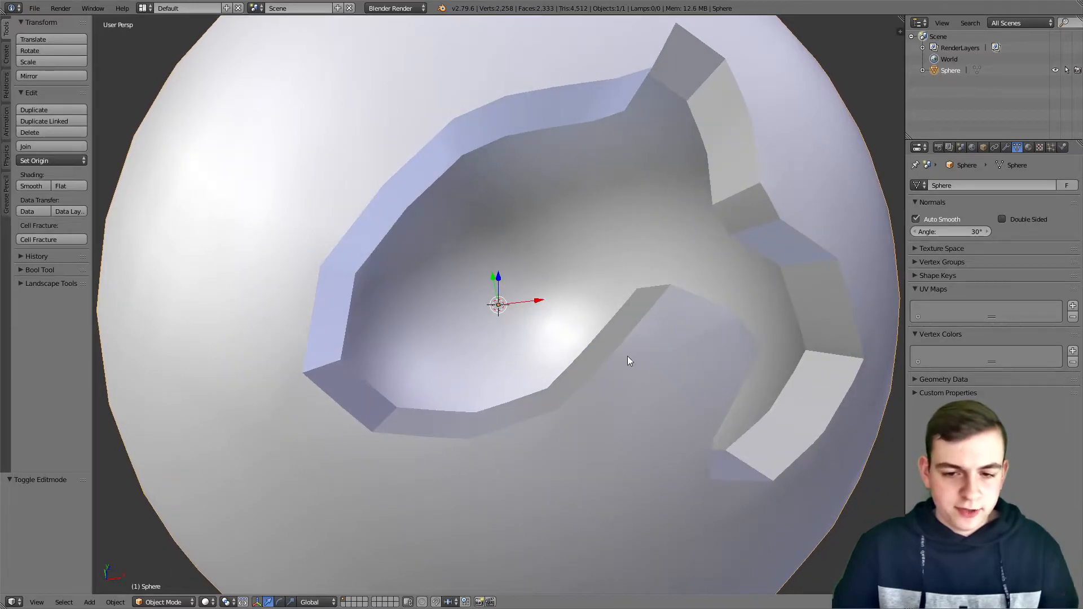
Select the edge loop along the hole's rim, inspect the wall thickness in Object Mode, and clear the selection
{"action": "key", "text": "Tab"}
{"action": "right_click", "coordinate": [597, 339]}
{"action": "right_click", "coordinate": [633, 312], "text": "alt"}
{"action": "middle_click_drag", "start_coordinate": [633, 312], "coordinate": [679, 379]}
{"action": "key", "text": "Tab"}
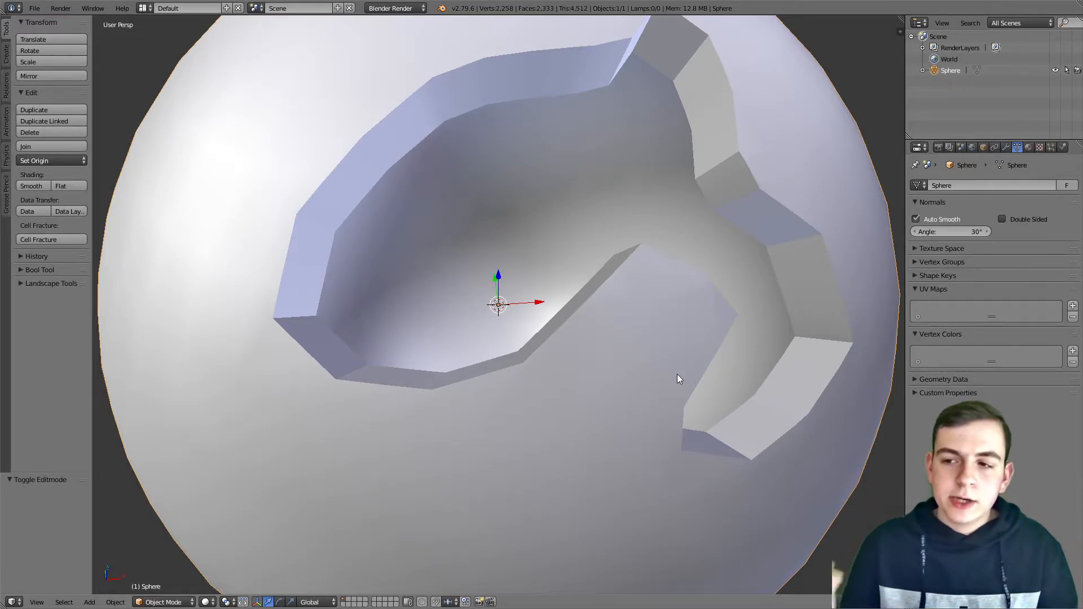
{"action": "key", "text": "Tab"}
{"action": "key", "text": "a"}
{"action": "key", "text": "Tab"}
Undo the shell's scaling and extrusion to return to the single-layer sphere with the panel hole
{"action": "key", "text": "ctrl+z"}
{"action": "key", "text": "ctrl+z"}
{"action": "key", "text": "ctrl+z"}
{"action": "key", "text": "ctrl+z"}
{"action": "key", "text": "ctrl+z"}
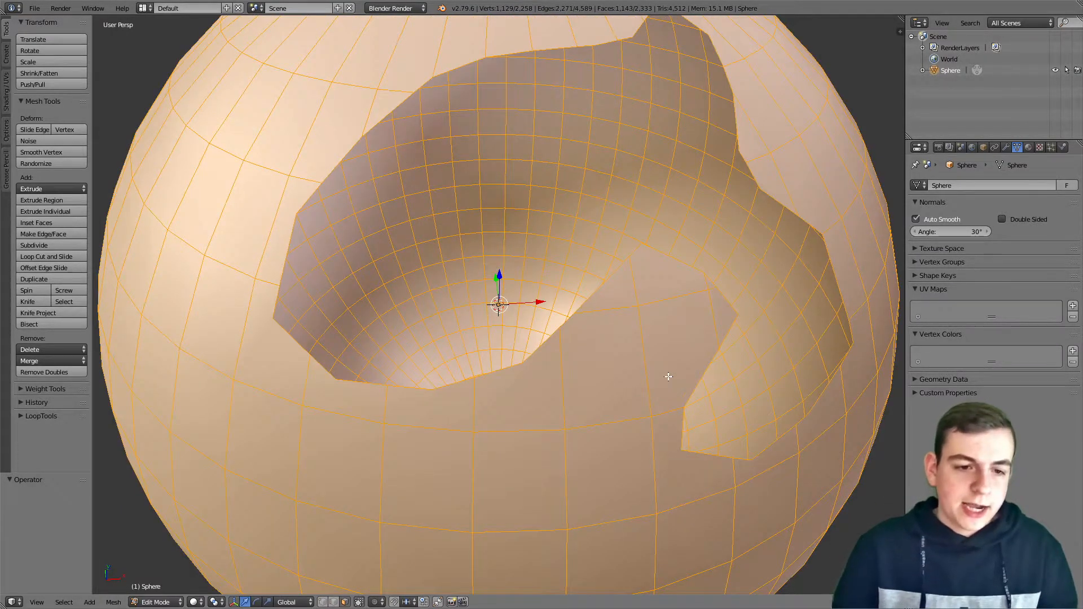
{"action": "key", "text": "ctrl+z"}
{"action": "key", "text": "ctrl+z"}
{"action": "key", "text": "ctrl+z"}
{"action": "key", "text": "ctrl+z"}
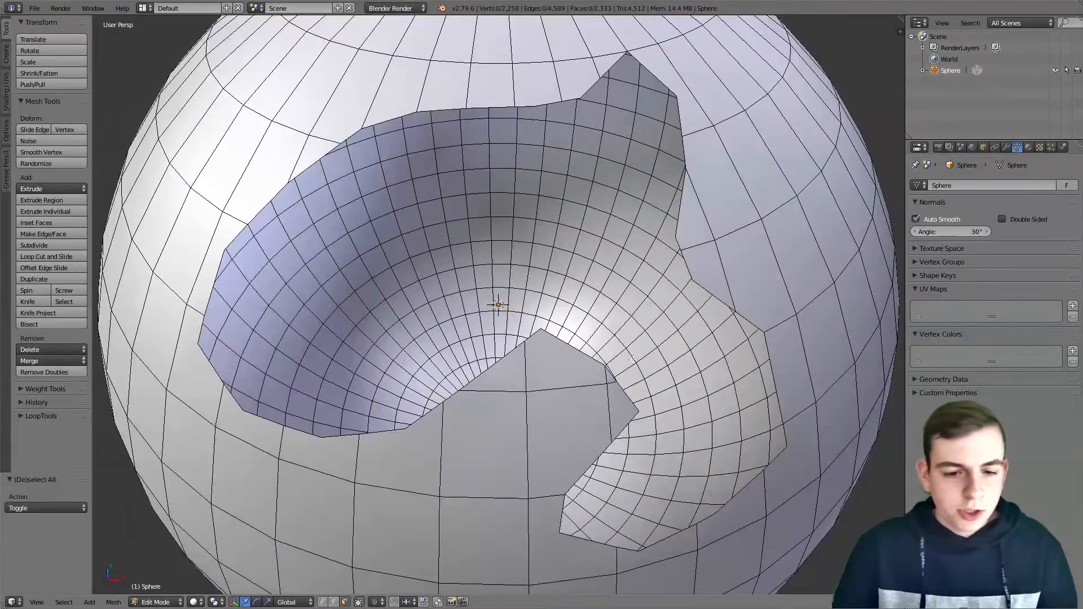
{"action": "key", "text": "Tab"}
{"action": "scroll", "coordinate": [707, 286], "scroll_direction": "down", "scroll_amount": 6}
{"action": "mouse_move", "coordinate": [695, 277]}
{"action": "middle_mouse_down"}
{"action": "mouse_move", "coordinate": [722, 297]}
{"action": "mouse_move", "coordinate": [703, 283]}
{"action": "middle_mouse_up"}
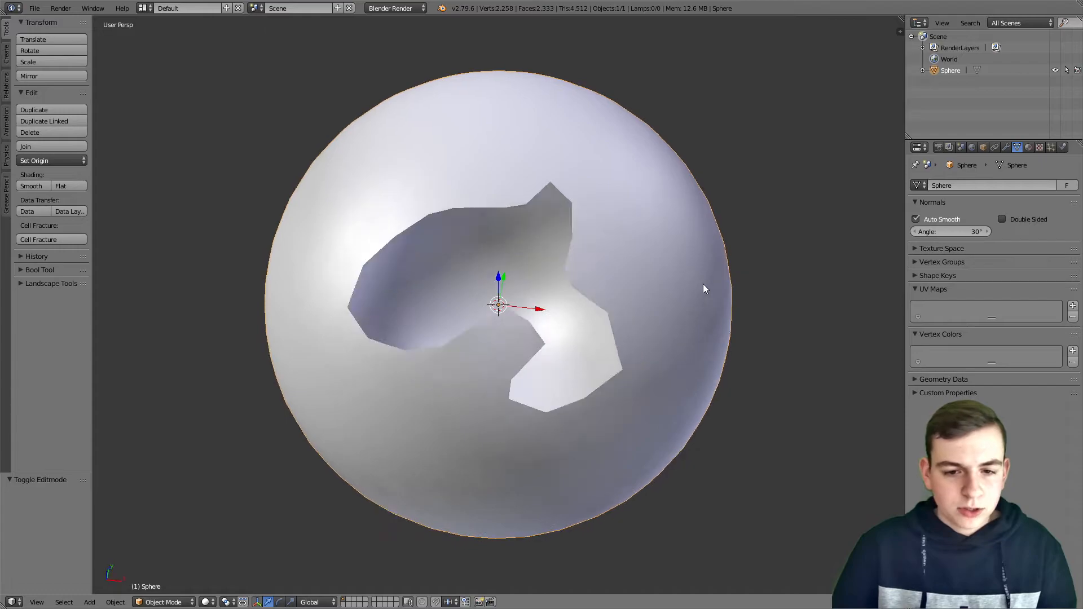
{"action": "key", "text": "Tab"}
{"action": "key", "text": "a"}
{"action": "key", "text": "ctrl+n"}
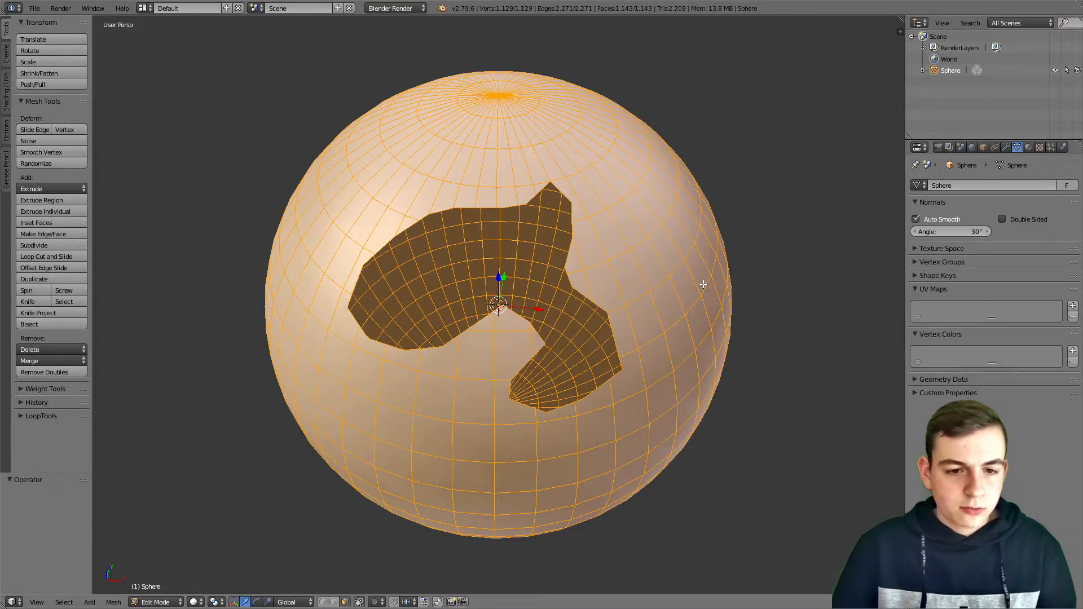
Return to Object Mode and save the project file, overwriting the existing version
{"action": "key", "text": "Tab"}
{"action": "key", "text": "ctrl+s"}
{"action": "left_click", "coordinate": [583, 295]}
{"action": "mouse_move", "coordinate": [631, 326]}
{"action": "middle_mouse_down"}
{"action": "mouse_move", "coordinate": [612, 292]}
{"action": "mouse_move", "coordinate": [658, 320]}
{"action": "mouse_move", "coordinate": [626, 312]}
{"action": "mouse_move", "coordinate": [631, 323]}
{"action": "middle_mouse_up"}
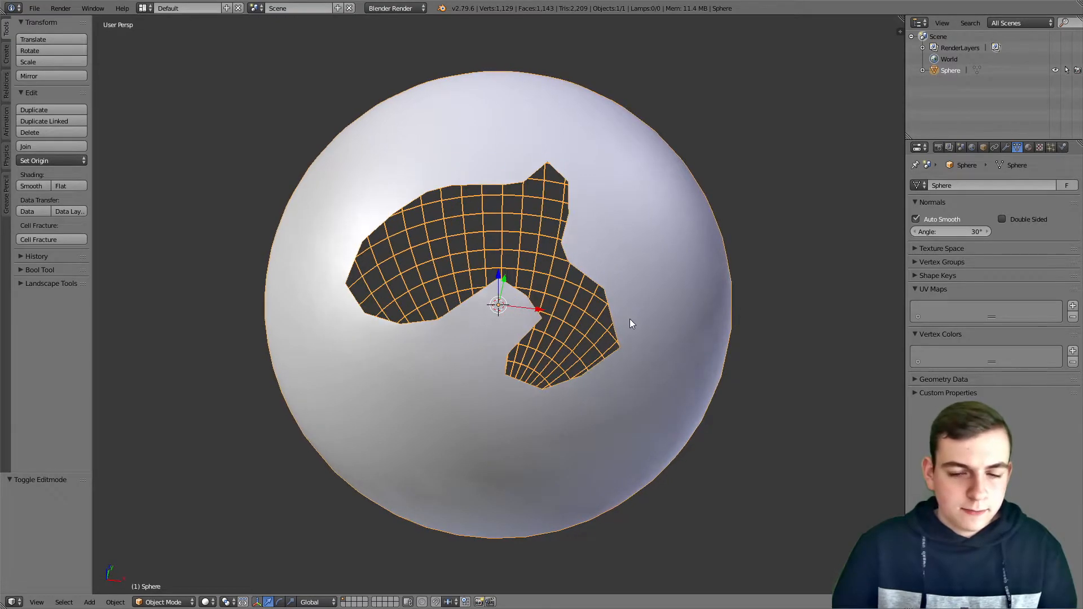
Add a Solidify modifier to the sphere
{"action": "left_click", "coordinate": [1006, 147]}
{"action": "left_click", "coordinate": [954, 185]}
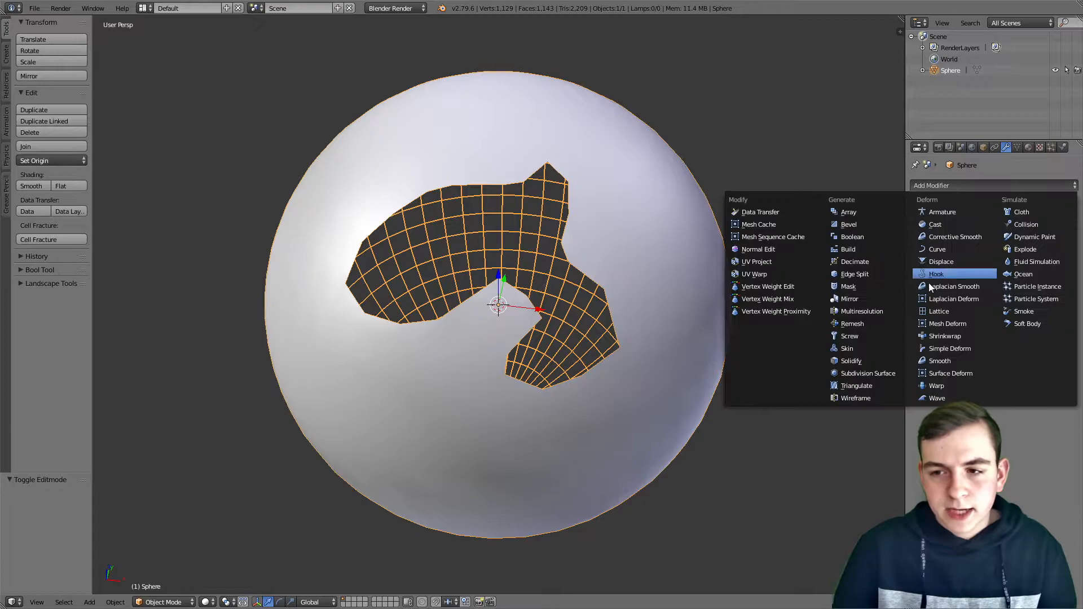
{"action": "left_click", "coordinate": [856, 359]}
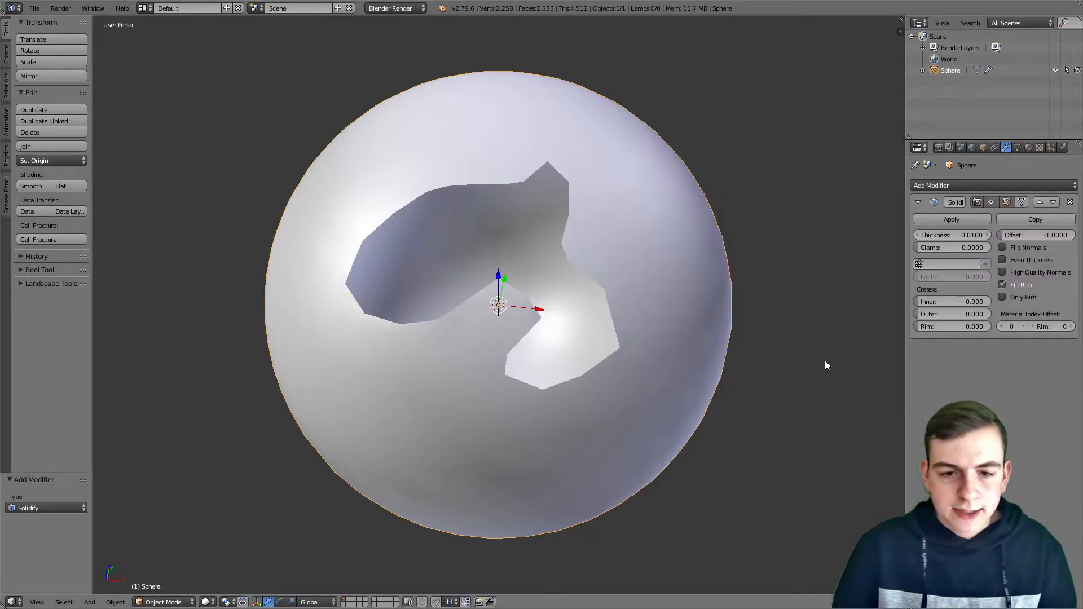
Set the Solidify thickness to 500 and inspect the hole's walls from other angles
{"action": "left_click_drag", "start_coordinate": [1028, 235], "coordinate": [1036, 235]}
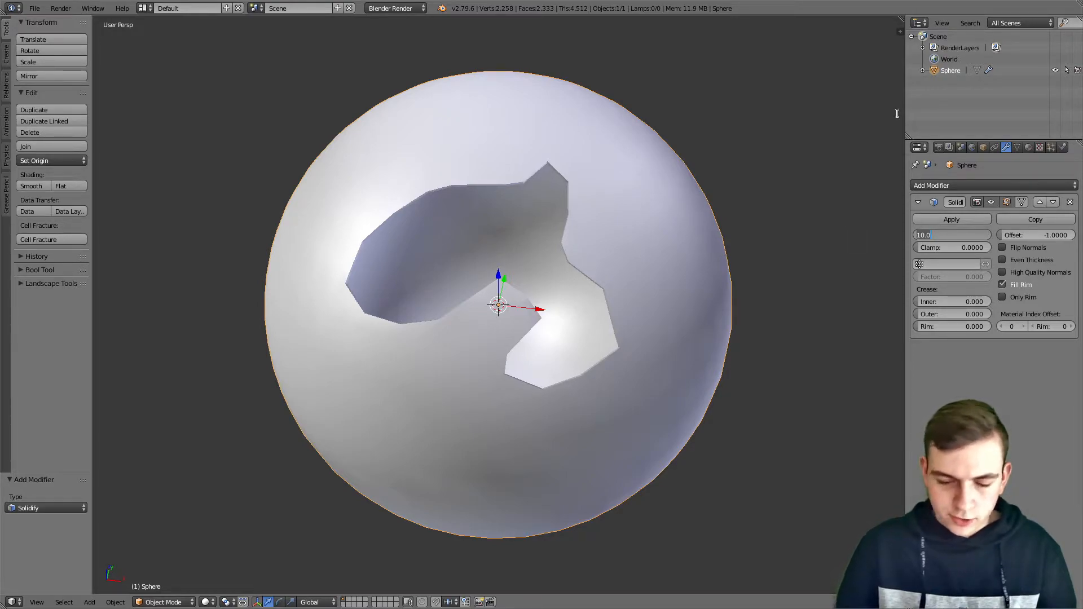
{"action": "key", "text": "Return"}
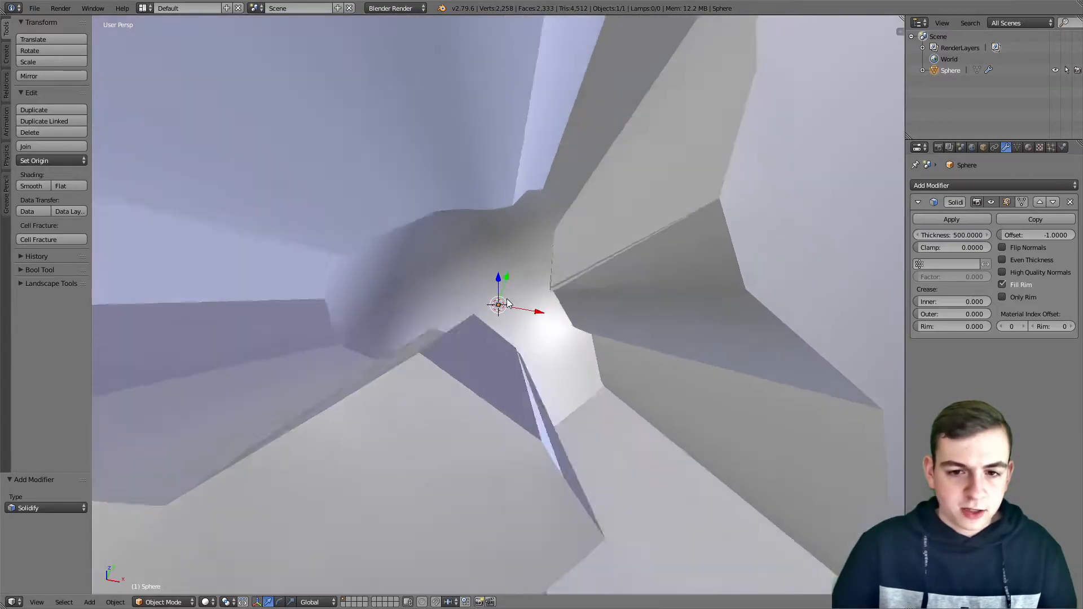
{"action": "middle_click_drag", "start_coordinate": [507, 304], "coordinate": [547, 305]}
{"action": "middle_click_drag", "start_coordinate": [683, 309], "coordinate": [603, 445]}
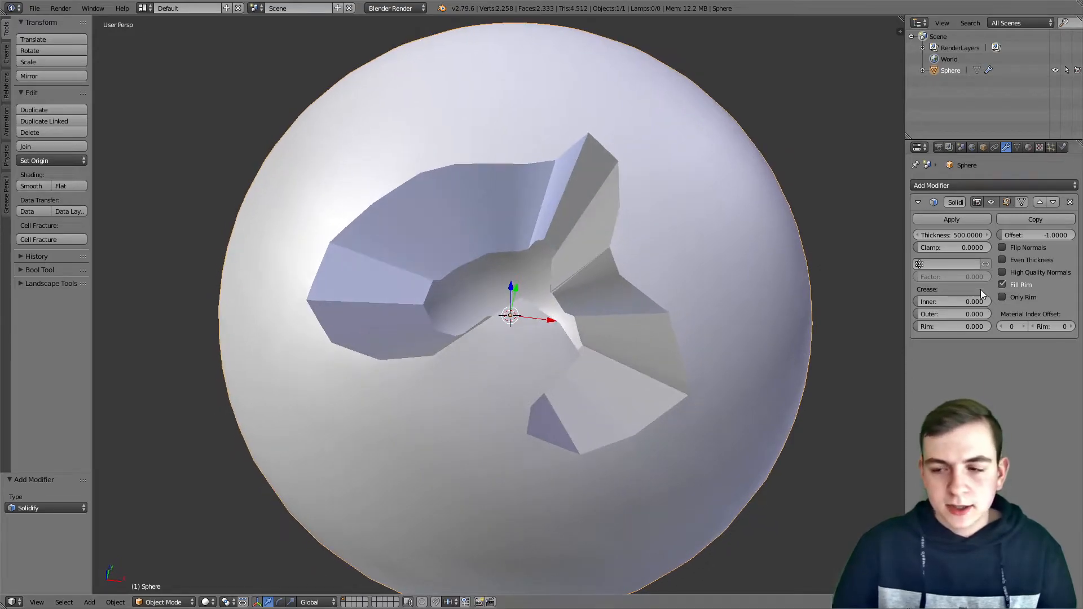
Try a Solidify thickness of 125 and check the hole's walls
{"action": "type", "text": "125"}
{"action": "key", "text": "Return"}
{"action": "middle_click_drag", "start_coordinate": [560, 229], "coordinate": [546, 181]}
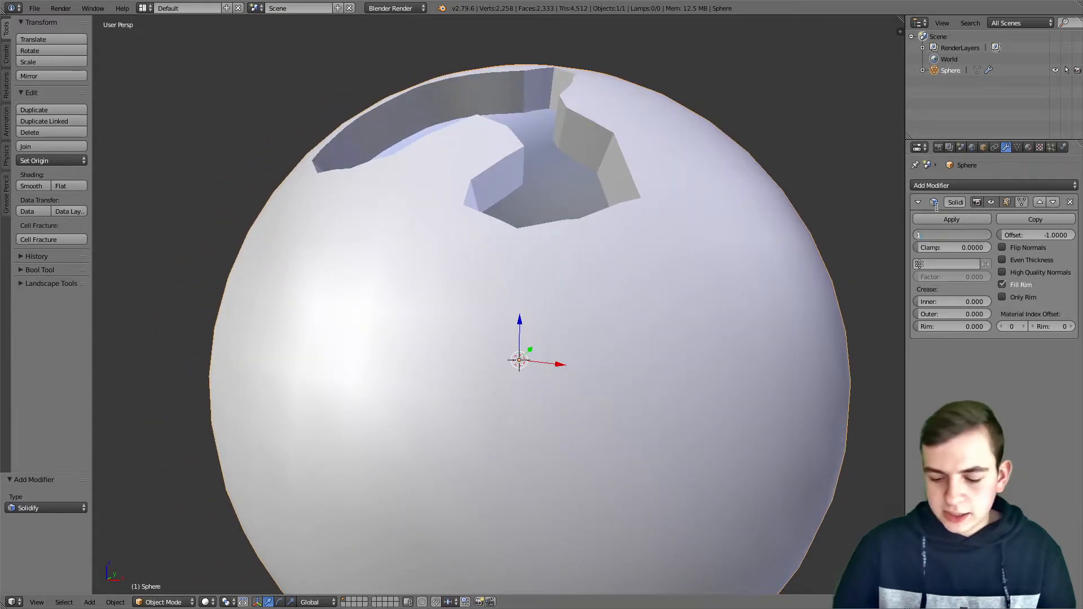
Set the Solidify thickness to 100 and its offset to 1 so the shell grows outward
{"action": "type", "text": "100"}
{"action": "key", "text": "Return"}
{"action": "middle_click_drag", "start_coordinate": [665, 225], "coordinate": [685, 268]}
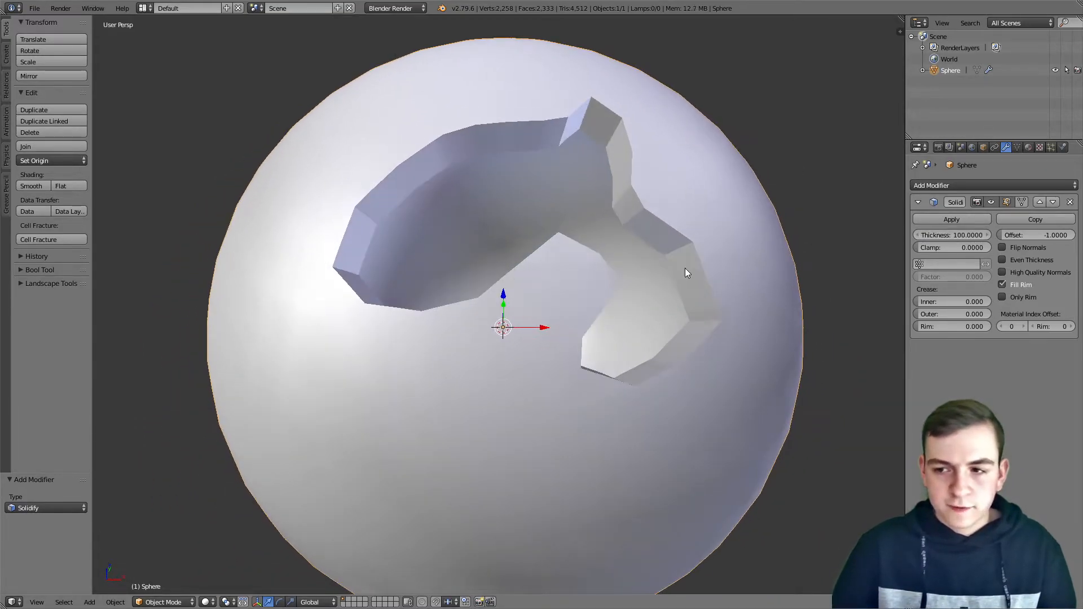
{"action": "left_click_drag", "start_coordinate": [1020, 237], "coordinate": [1078, 238]}
{"action": "scroll", "coordinate": [507, 322], "scroll_direction": "down", "scroll_amount": 1}
{"action": "middle_click_drag", "start_coordinate": [506, 322], "coordinate": [427, 333]}
Toggle the Solidify modifier's viewport display off and on to compare the sphere with and without thickness
{"action": "left_click", "coordinate": [993, 202]}
{"action": "left_click", "coordinate": [993, 201]}
{"action": "left_click", "coordinate": [993, 202]}
{"action": "left_click", "coordinate": [993, 201]}
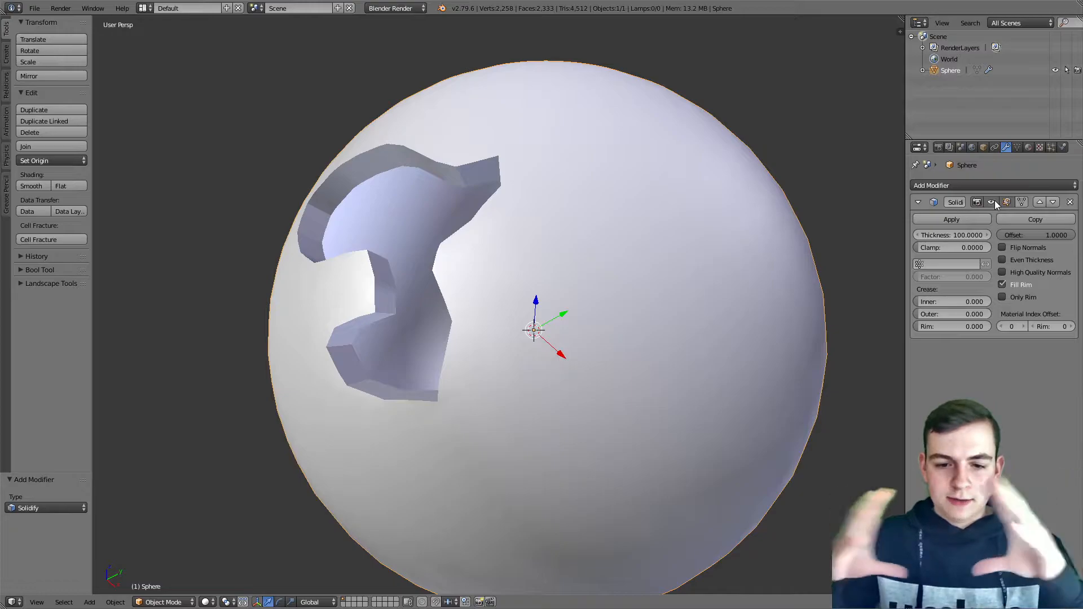
Inspect the thickened hole from other angles and save the project file, overwriting the existing version
{"action": "middle_click_drag", "start_coordinate": [694, 237], "coordinate": [780, 240]}
{"action": "scroll", "coordinate": [734, 262], "scroll_direction": "down", "scroll_amount": 2}
{"action": "scroll", "coordinate": [746, 259], "scroll_direction": "up", "scroll_amount": 3}
{"action": "middle_click_drag", "start_coordinate": [726, 265], "coordinate": [686, 263]}
{"action": "key", "text": "ctrl+s"}
{"action": "left_click", "coordinate": [699, 265]}
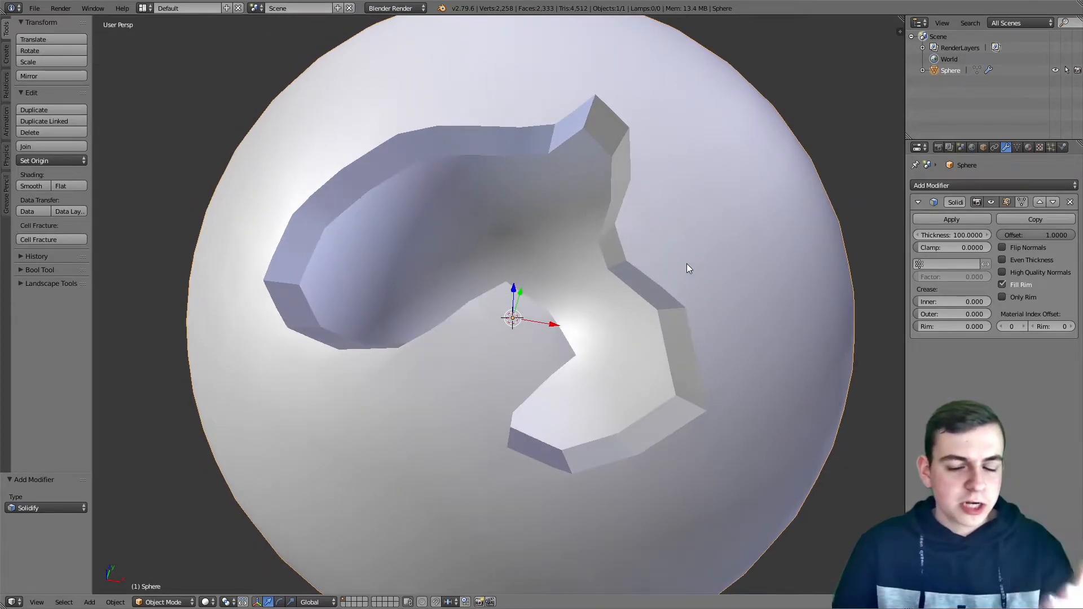
Add a Bevel modifier to the sphere and limit it by angle at 30°
{"action": "middle_click_drag", "start_coordinate": [701, 279], "coordinate": [587, 370]}
{"action": "scroll", "coordinate": [597, 370], "scroll_direction": "down", "scroll_amount": 5}
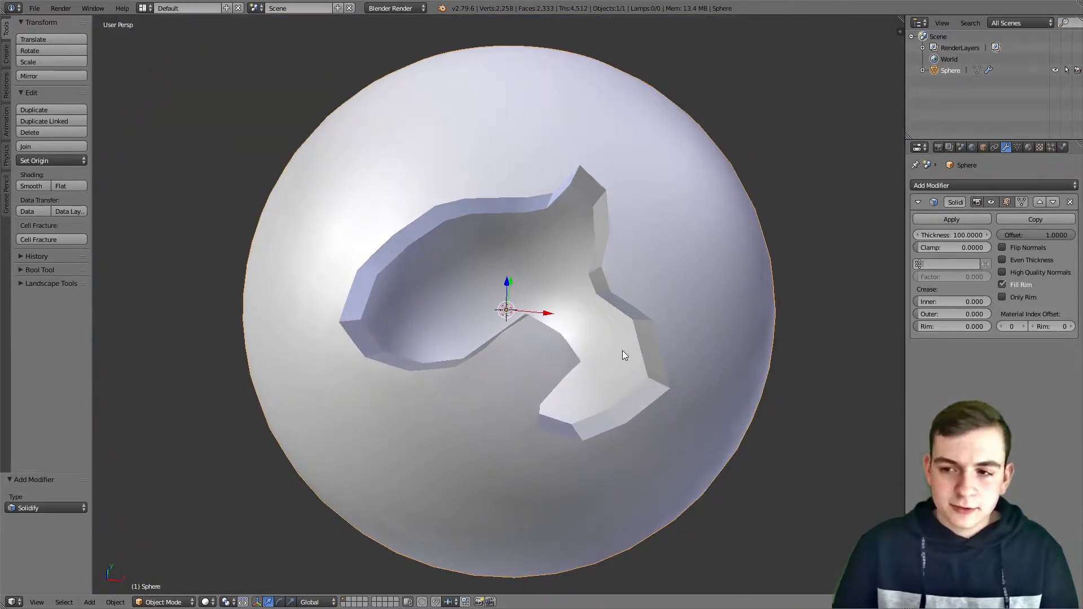
{"action": "mouse_move", "coordinate": [624, 294]}
{"action": "middle_mouse_down"}
{"action": "mouse_move", "coordinate": [584, 289]}
{"action": "mouse_move", "coordinate": [610, 284]}
{"action": "middle_mouse_up"}
{"action": "left_click", "coordinate": [923, 185]}
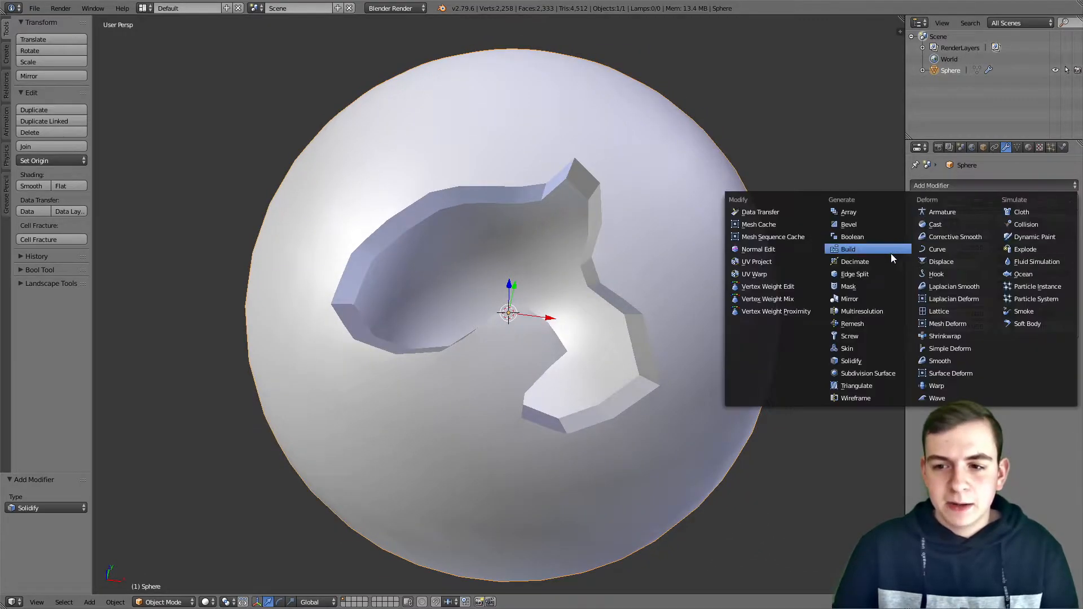
{"action": "left_click", "coordinate": [861, 226]}
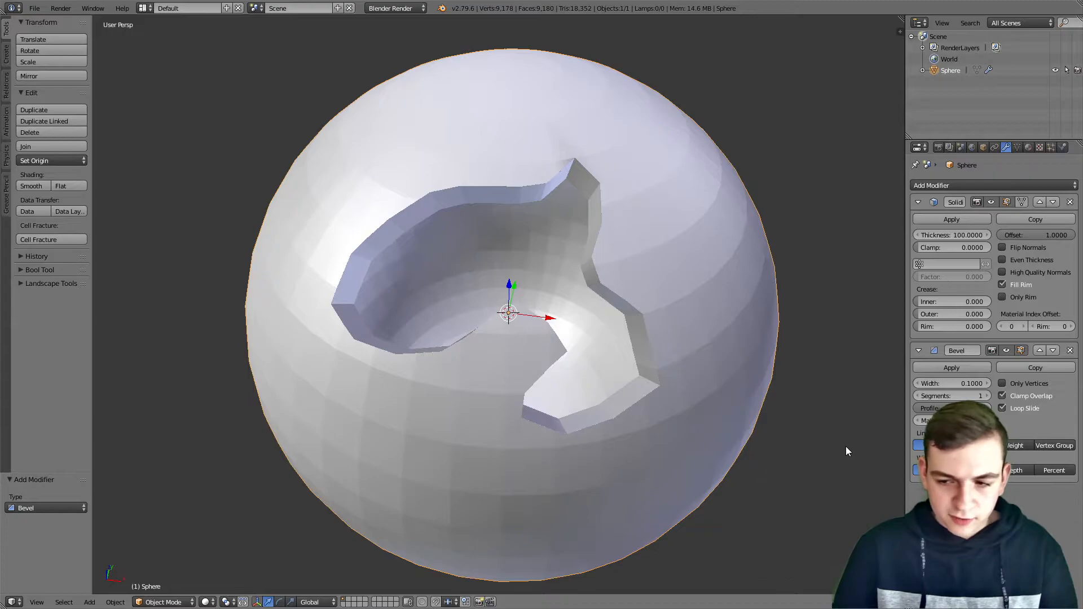
{"action": "left_click", "coordinate": [976, 446]}
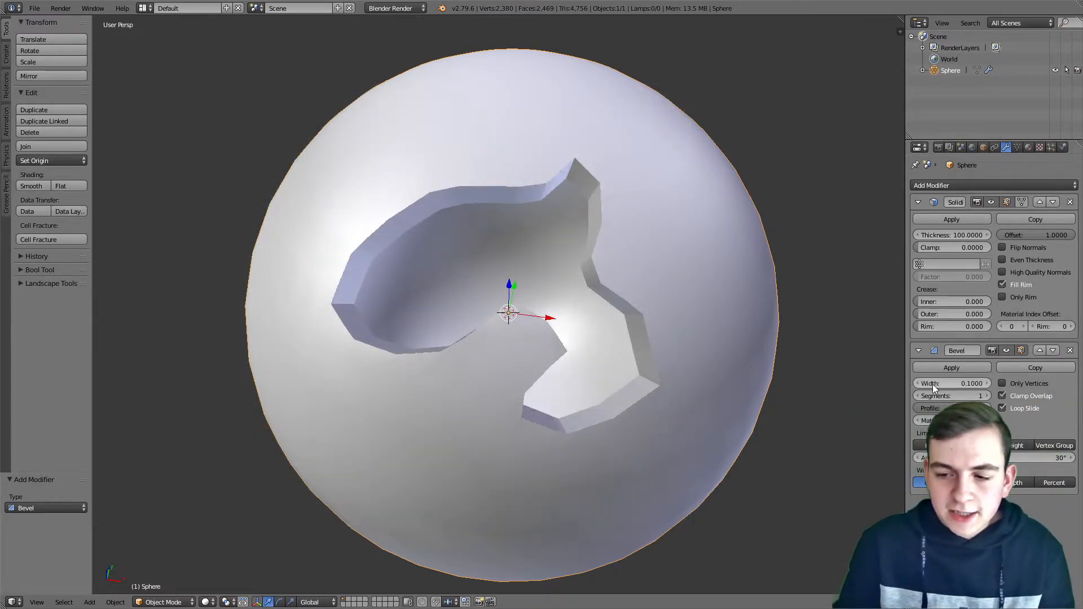
Set the Bevel width to 20 and inspect the hole's edges
{"action": "left_click", "coordinate": [933, 383]}
{"action": "type", "text": "20"}
{"action": "key", "text": "Return"}
{"action": "middle_click_drag", "start_coordinate": [767, 419], "coordinate": [601, 392]}
{"action": "scroll", "coordinate": [601, 391], "scroll_direction": "up", "scroll_amount": 1}
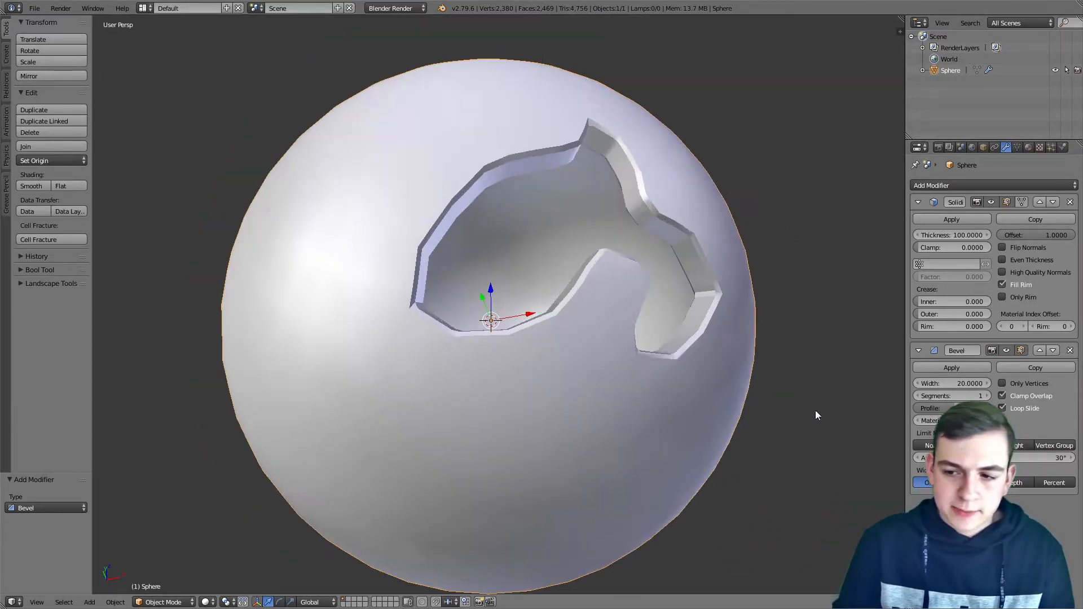
Raise the Bevel segments to 6 and reduce them step by step, comparing the shading around the hole
{"action": "mouse_move", "coordinate": [936, 395]}
{"action": "left_mouse_down"}
{"action": "mouse_move", "coordinate": [947, 395]}
{"action": "mouse_move", "coordinate": [937, 395]}
{"action": "left_mouse_up"}
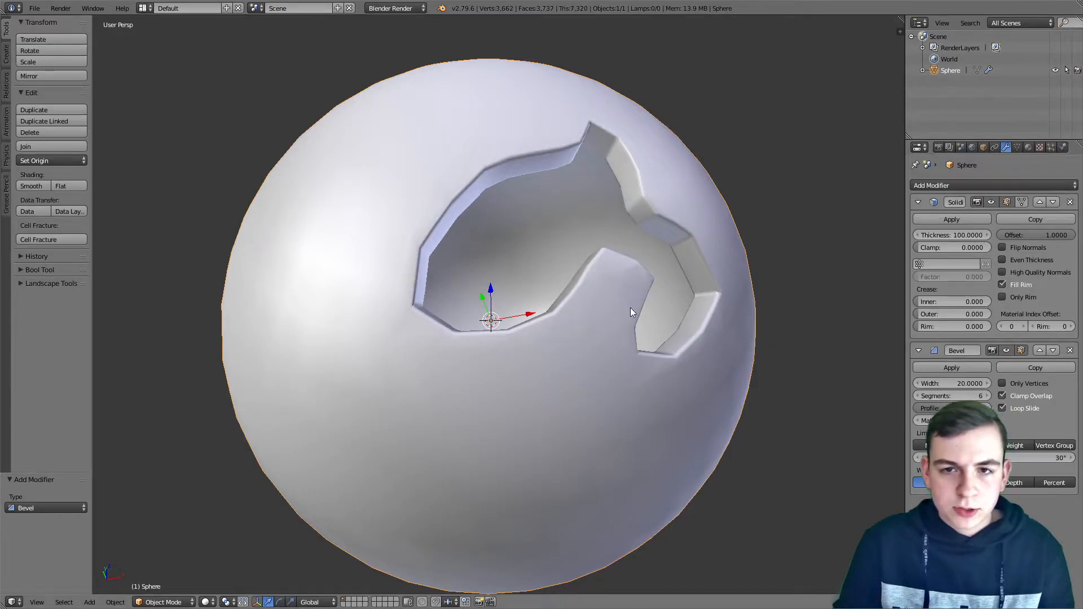
{"action": "scroll", "coordinate": [591, 311], "scroll_direction": "up", "scroll_amount": 5}
{"action": "middle_click_drag", "start_coordinate": [590, 310], "coordinate": [510, 305]}
{"action": "left_click", "coordinate": [919, 394]}
{"action": "left_click", "coordinate": [918, 394]}
{"action": "left_click", "coordinate": [919, 394]}
{"action": "left_click", "coordinate": [918, 394]}
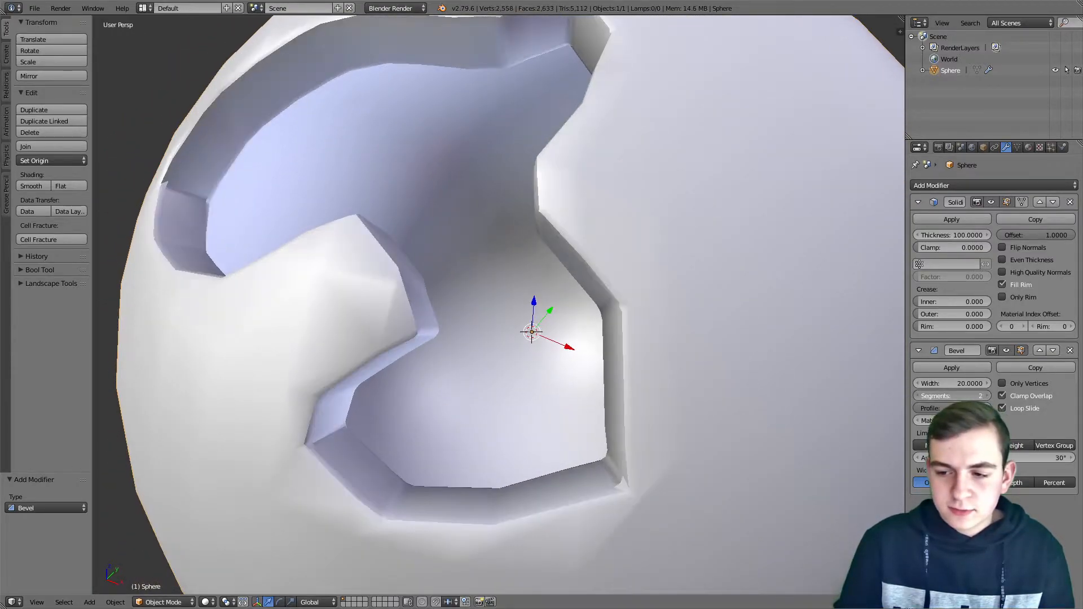
{"action": "left_click", "coordinate": [918, 394]}
Remove the Bevel modifier from the sphere
{"action": "scroll", "coordinate": [496, 313], "scroll_direction": "down", "scroll_amount": 3}
{"action": "middle_click_drag", "start_coordinate": [463, 330], "coordinate": [525, 366]}
{"action": "left_click", "coordinate": [1070, 350]}
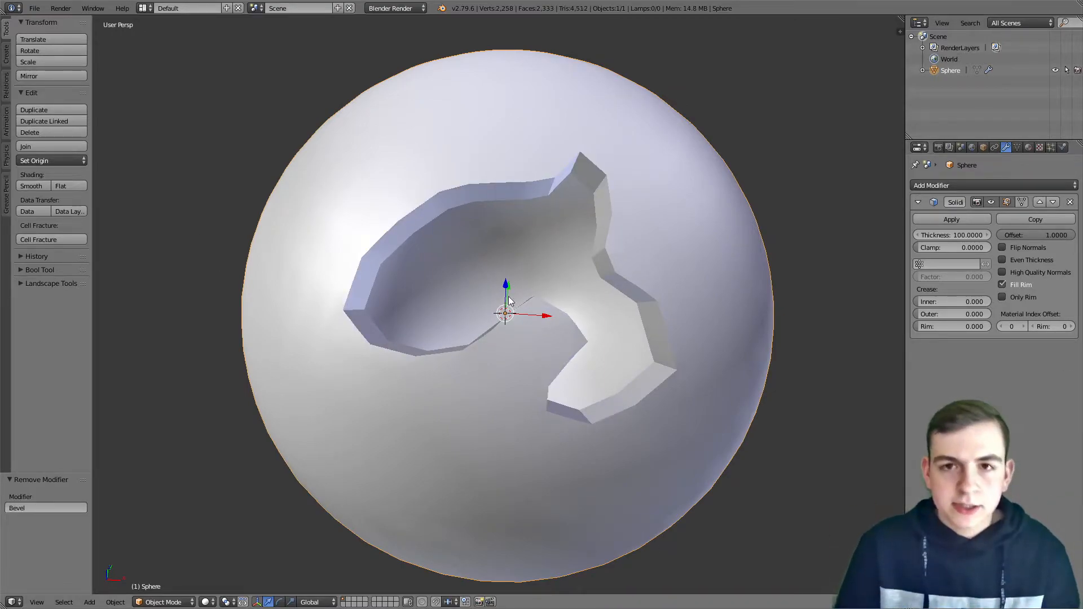
Delete the sphere with the panel hole from the scene
{"action": "scroll", "coordinate": [580, 280], "scroll_direction": "down", "scroll_amount": 1}
{"action": "mouse_move", "coordinate": [580, 279]}
{"action": "middle_mouse_down"}
{"action": "mouse_move", "coordinate": [506, 283]}
{"action": "mouse_move", "coordinate": [573, 265]}
{"action": "middle_mouse_up"}
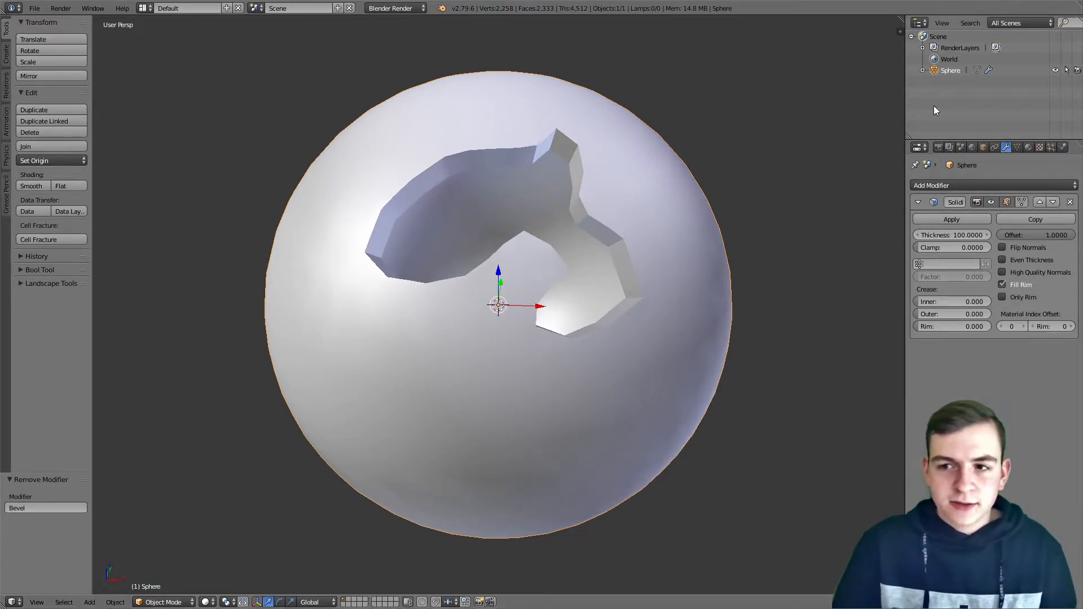
{"action": "key", "text": "Delete"}
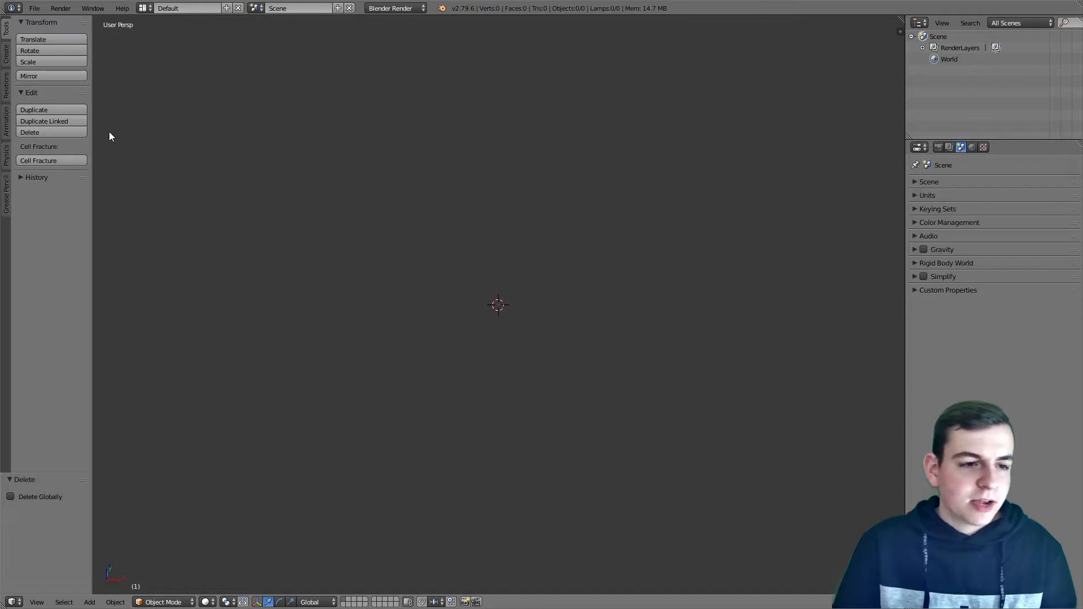
{"action": "left_click", "coordinate": [7, 60]}
{"action": "left_click", "coordinate": [7, 29]}
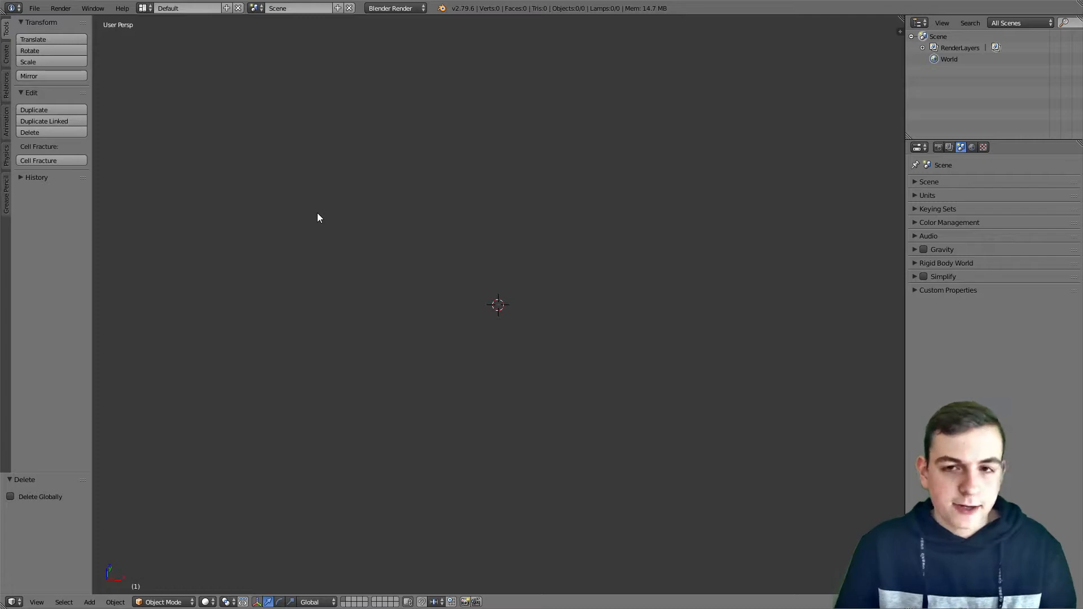
Add a new UV sphere at the 3D cursor and shade it smooth
{"action": "key", "text": "shift+a"}
{"action": "mouse_move", "coordinate": [285, 228]}
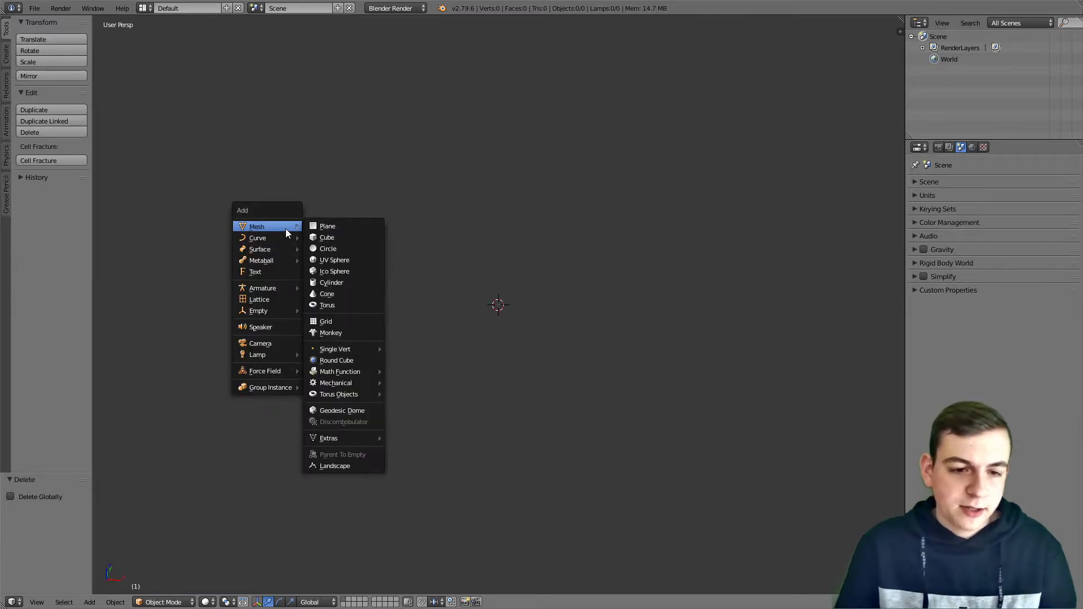
{"action": "left_click", "coordinate": [335, 260]}
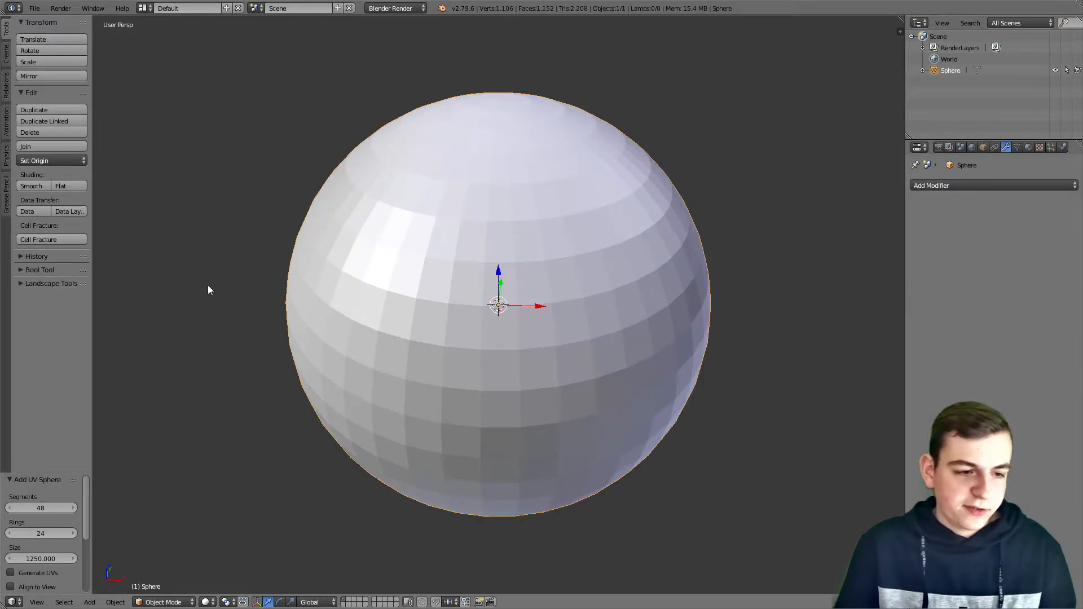
{"action": "left_click", "coordinate": [32, 185]}
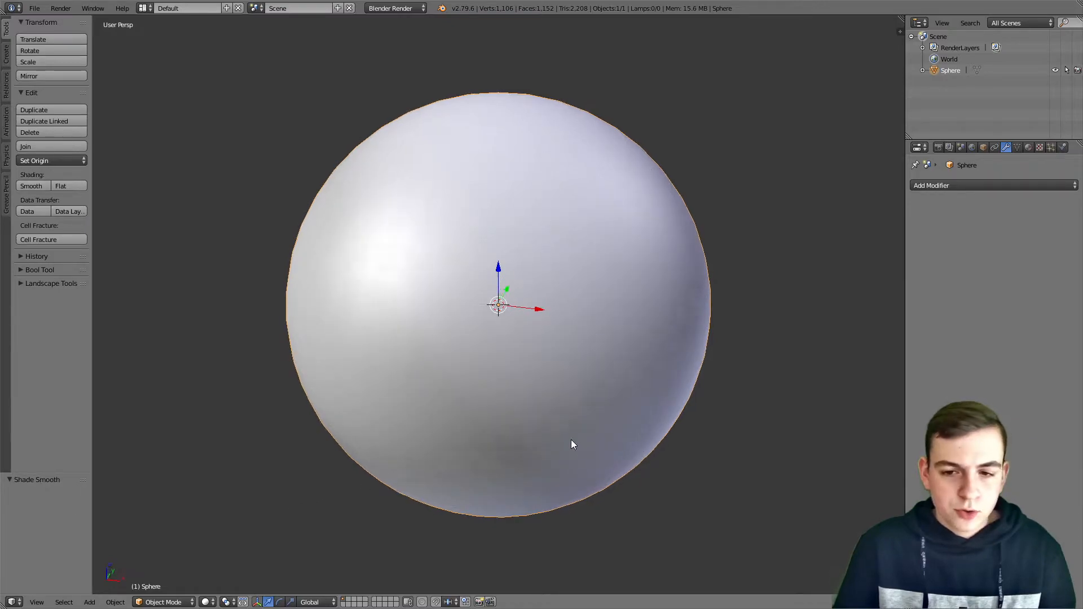
{"action": "middle_click_drag", "start_coordinate": [483, 437], "coordinate": [315, 431]}
{"action": "middle_click_drag", "start_coordinate": [272, 460], "coordinate": [566, 412]}
Save the project file, overwriting the existing version, and return to Object Mode
{"action": "key", "text": "Tab"}
{"action": "key", "text": "ctrl+s"}
{"action": "left_click", "coordinate": [678, 451]}
{"action": "key", "text": "Tab"}
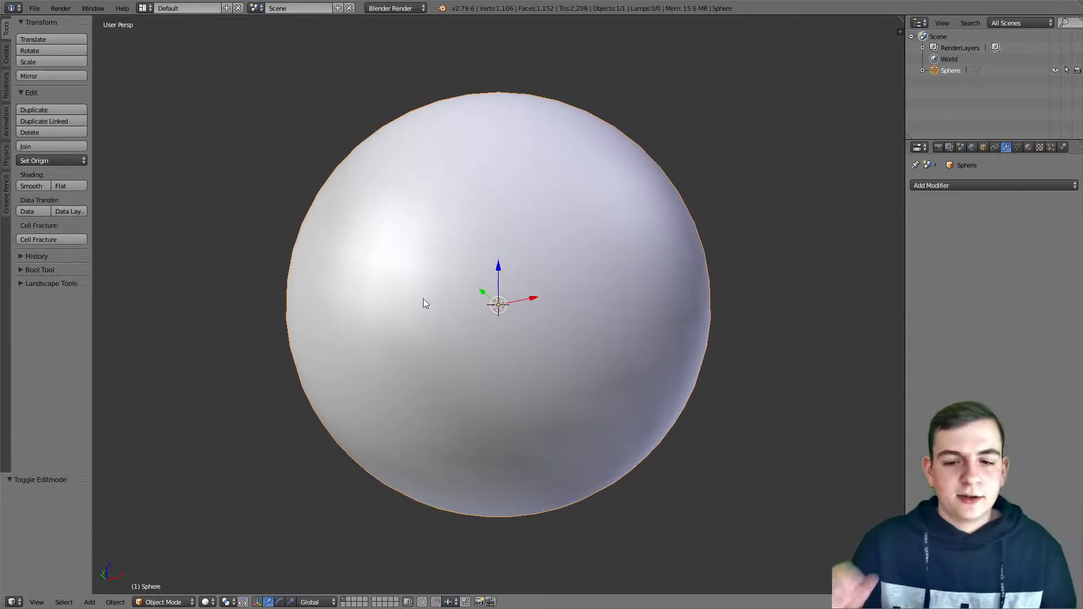
{"action": "key", "text": "Tab"}
{"action": "key", "text": "k"}
{"action": "key", "text": "Escape"}
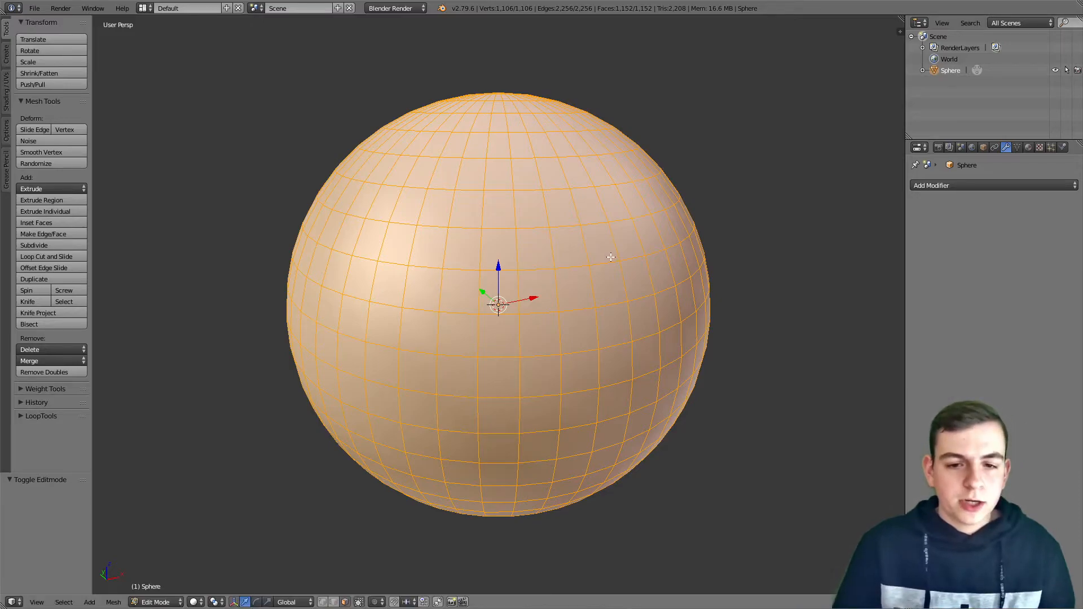
{"action": "key", "text": "Tab"}
{"action": "key", "text": "a"}
{"action": "right_click", "coordinate": [596, 275]}
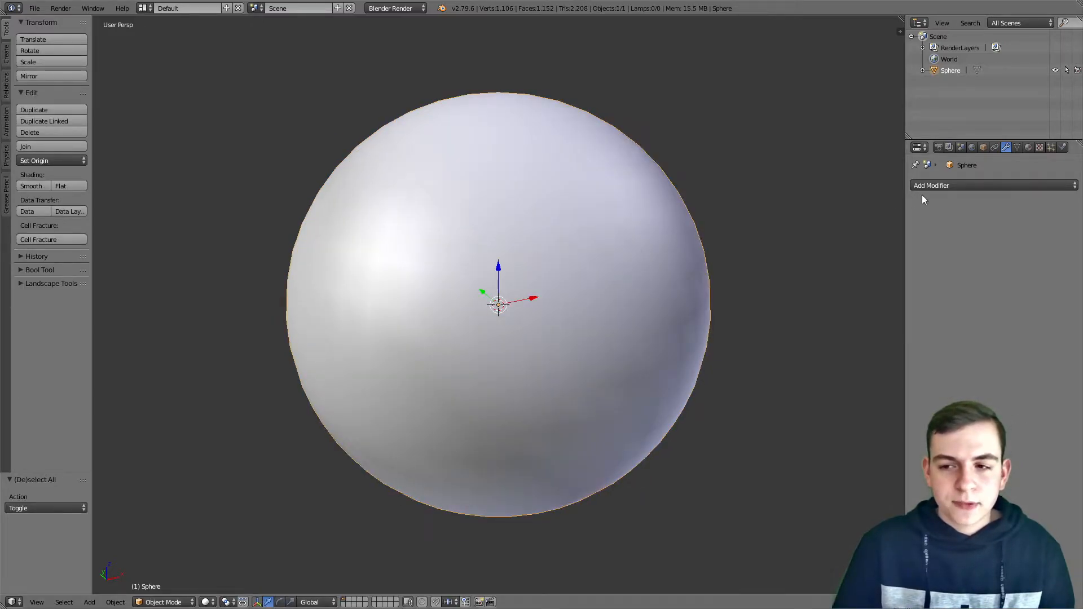
Try a Shrinkwrap modifier on the sphere and remove it again
{"action": "left_click", "coordinate": [925, 186]}
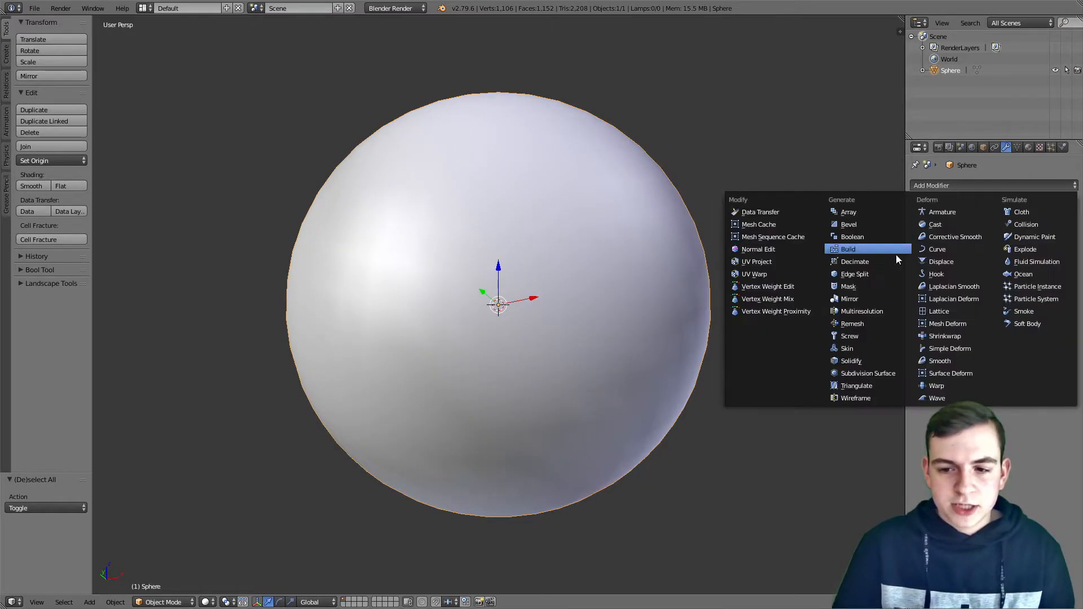
{"action": "left_click", "coordinate": [948, 337]}
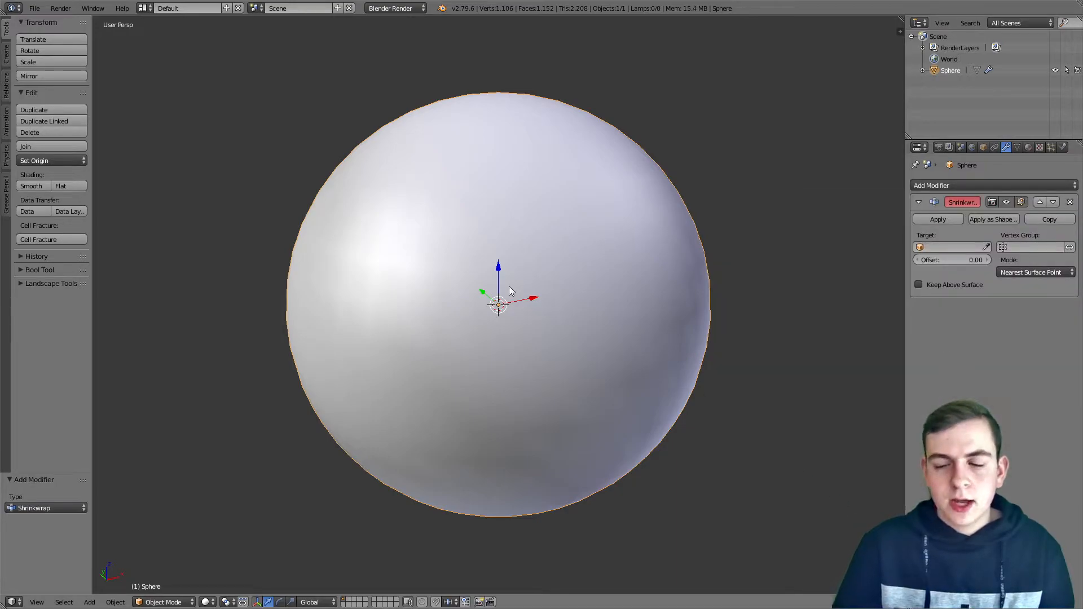
{"action": "left_click", "coordinate": [1070, 202]}
{"action": "key", "text": "g"}
{"action": "right_click", "coordinate": [634, 203]}
Deselect the sphere and add a mesh circle with a radius of 300
{"action": "key", "text": "a"}
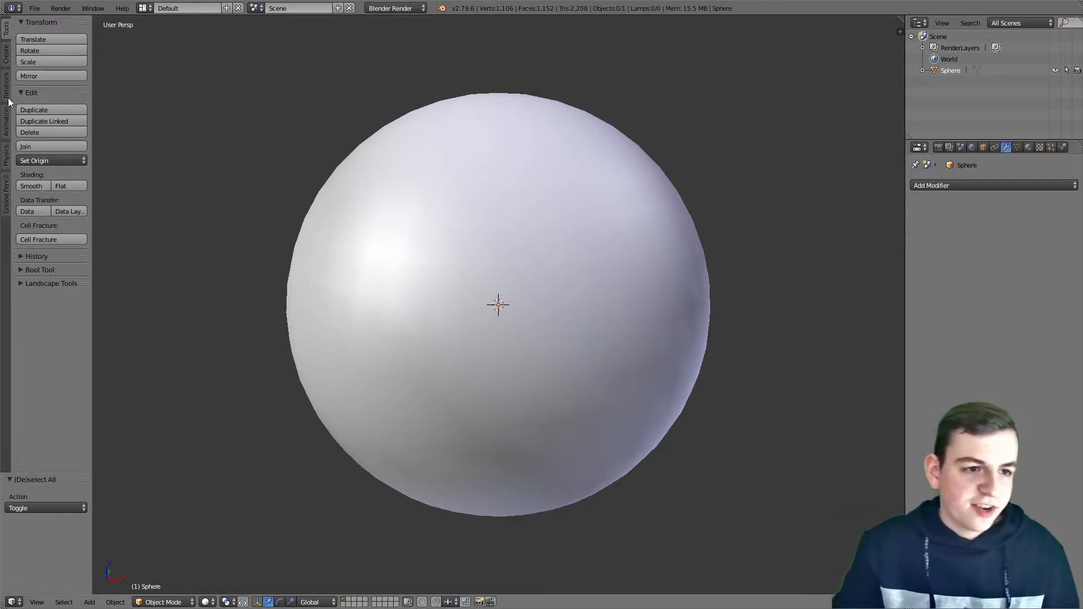
{"action": "left_click", "coordinate": [6, 54]}
{"action": "left_click", "coordinate": [56, 73]}
{"action": "middle_click_drag", "start_coordinate": [305, 407], "coordinate": [373, 408]}
{"action": "type", "text": "300"}
{"action": "key", "text": "Return"}
Move the circle about -891 in X and -824 in Y, and raise it about 1287 in Z
{"action": "key", "text": "KP_7"}
{"action": "key", "text": "g"}
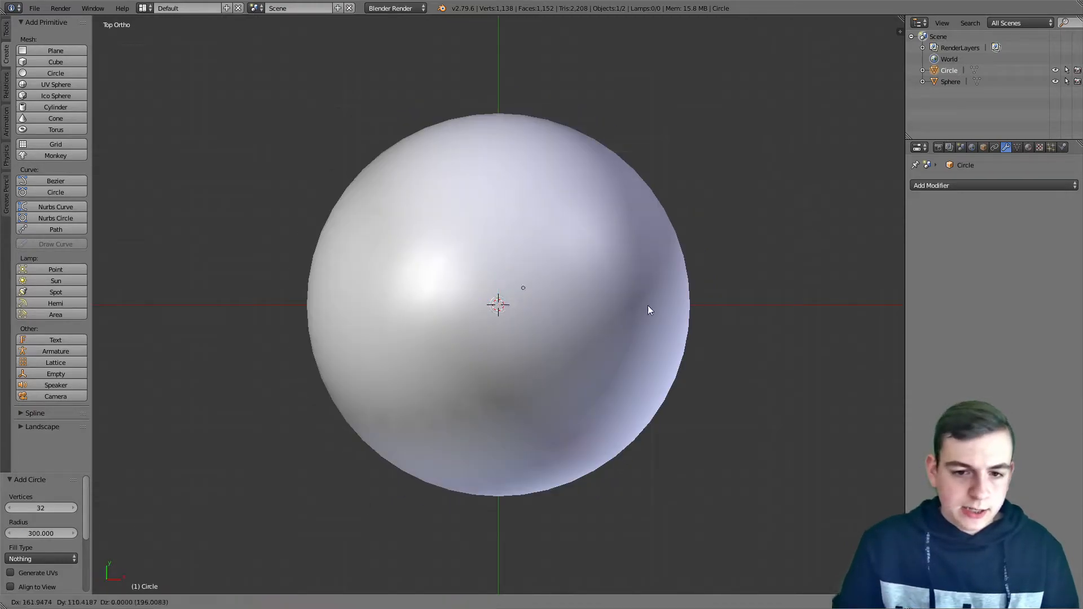
{"action": "left_click", "coordinate": [495, 450]}
{"action": "middle_click_drag", "start_coordinate": [504, 456], "coordinate": [511, 406]}
{"action": "key", "text": "g"}
{"action": "key", "text": "z"}
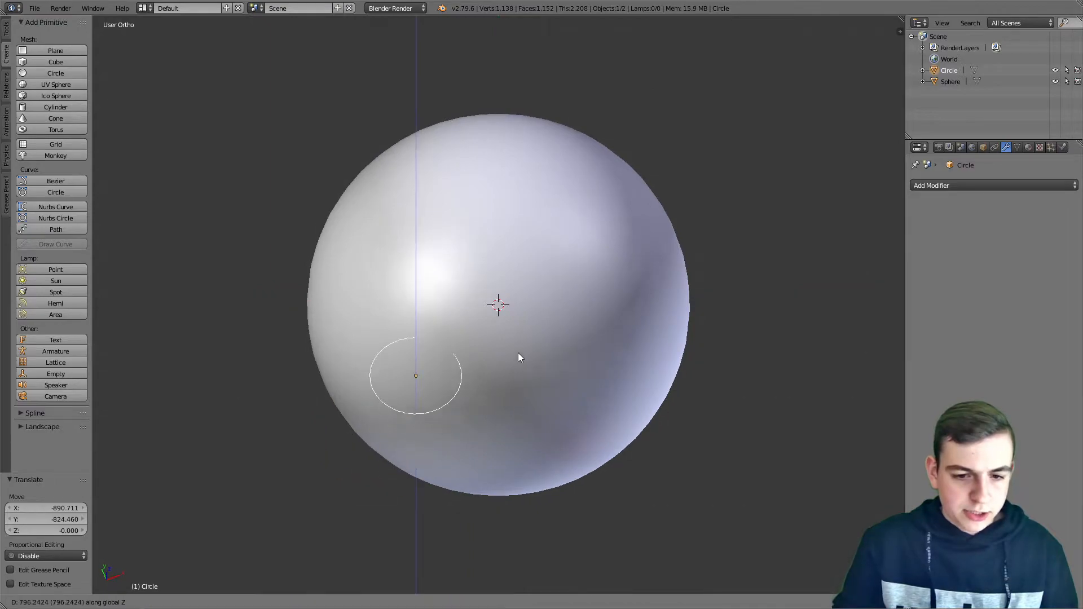
{"action": "left_click", "coordinate": [523, 316]}
Rotate the circle by eye so that it faces the sphere's upper surface
{"action": "key", "text": "KP_5"}
{"action": "middle_click_drag", "start_coordinate": [524, 316], "coordinate": [633, 292]}
{"action": "key", "text": "r"}
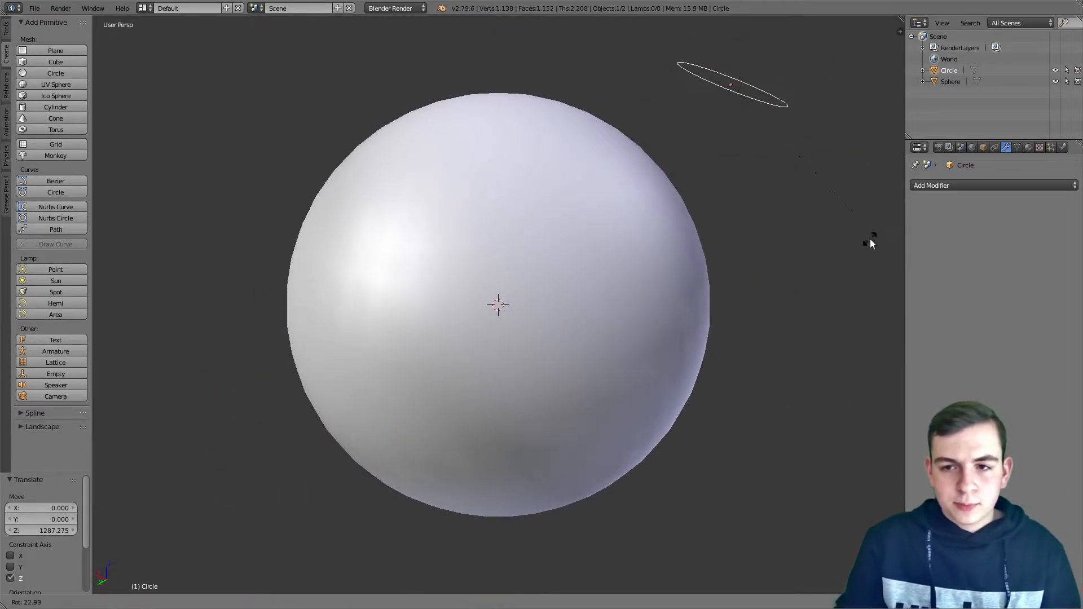
{"action": "left_click", "coordinate": [843, 273]}
{"action": "middle_click_drag", "start_coordinate": [842, 273], "coordinate": [647, 331]}
{"action": "key", "text": "Tab"}
{"action": "key", "text": "Tab"}
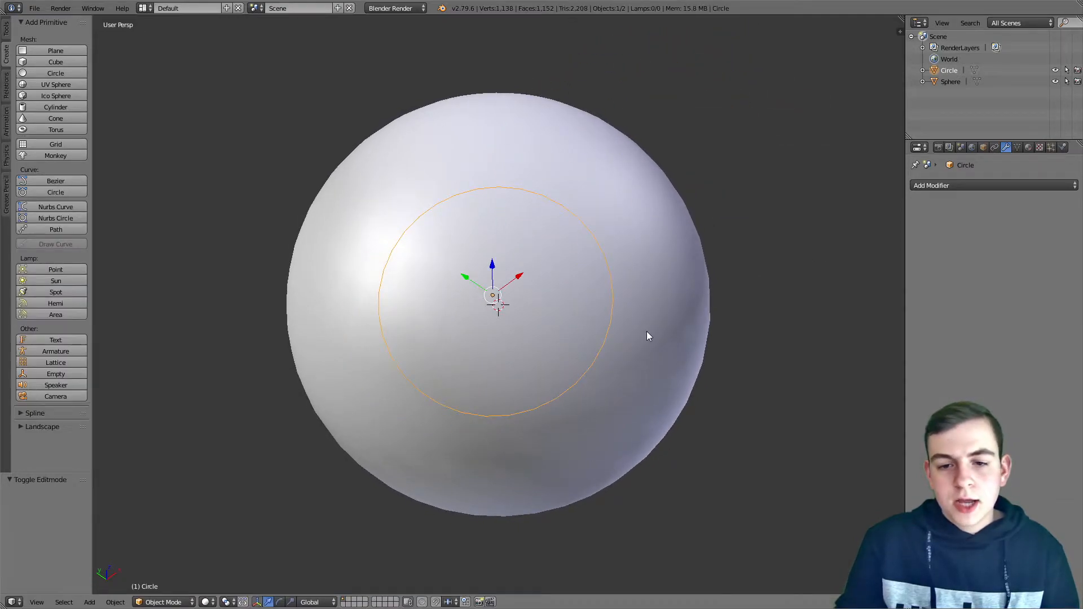
Add a Shrinkwrap modifier to the circle with the sphere as its target
{"action": "left_click", "coordinate": [960, 185]}
{"action": "left_click", "coordinate": [956, 376]}
{"action": "middle_click_drag", "start_coordinate": [727, 473], "coordinate": [679, 450]}
{"action": "scroll", "coordinate": [679, 450], "scroll_direction": "down", "scroll_amount": 1}
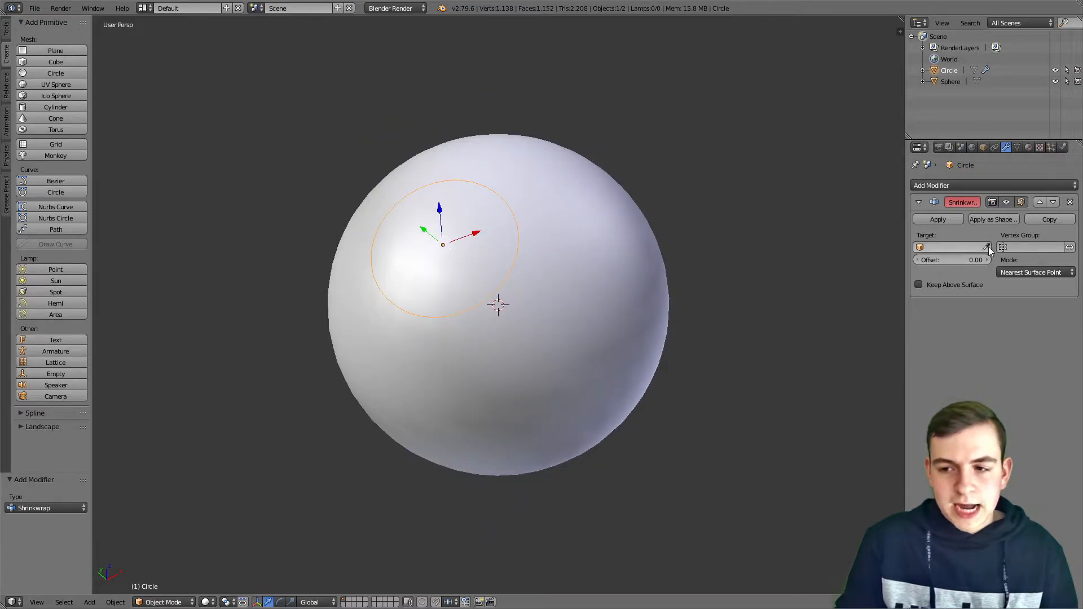
{"action": "left_click", "coordinate": [588, 276]}
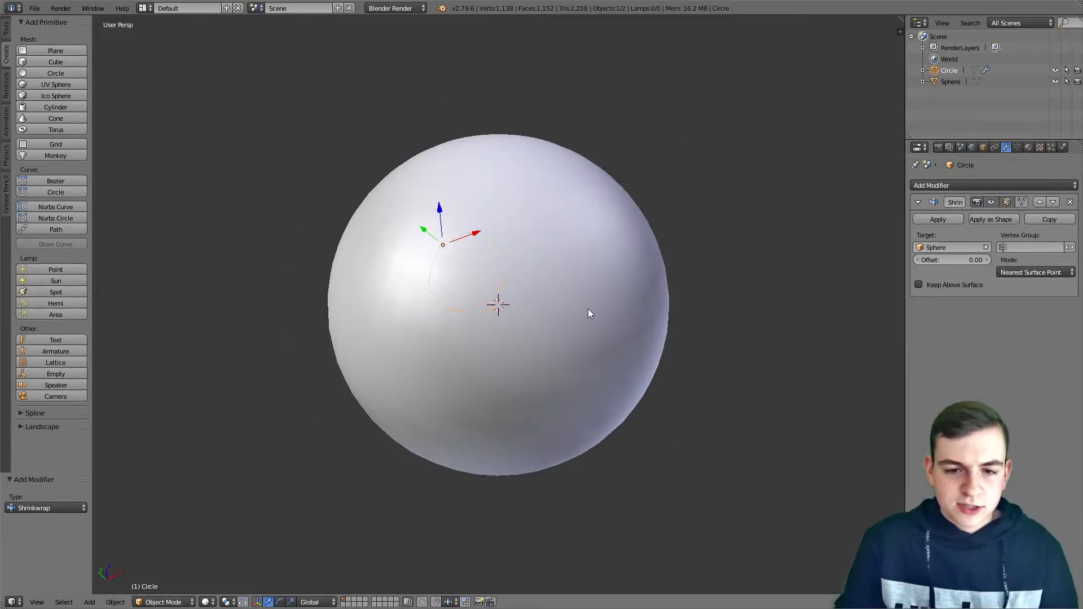
Examine the circle wrapped onto the sphere, switching between Object and Edit Mode to compare it with its original shape
{"action": "scroll", "coordinate": [452, 401], "scroll_direction": "up", "scroll_amount": 4}
{"action": "middle_click_drag", "start_coordinate": [562, 353], "coordinate": [559, 357]}
{"action": "scroll", "coordinate": [558, 357], "scroll_direction": "down", "scroll_amount": 4}
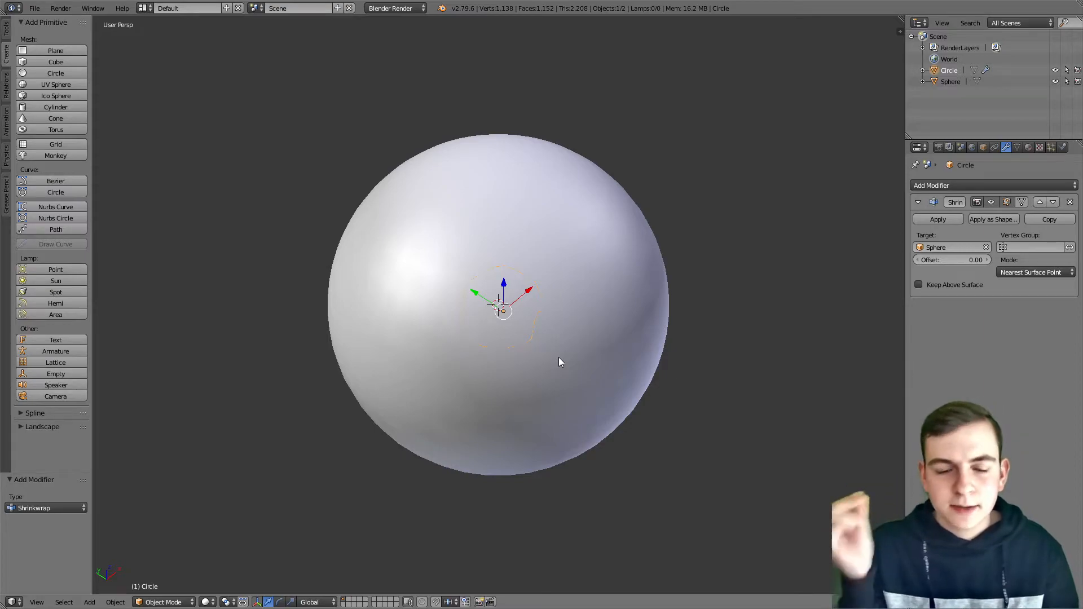
{"action": "key", "text": "Tab"}
{"action": "scroll", "coordinate": [449, 379], "scroll_direction": "up", "scroll_amount": 3}
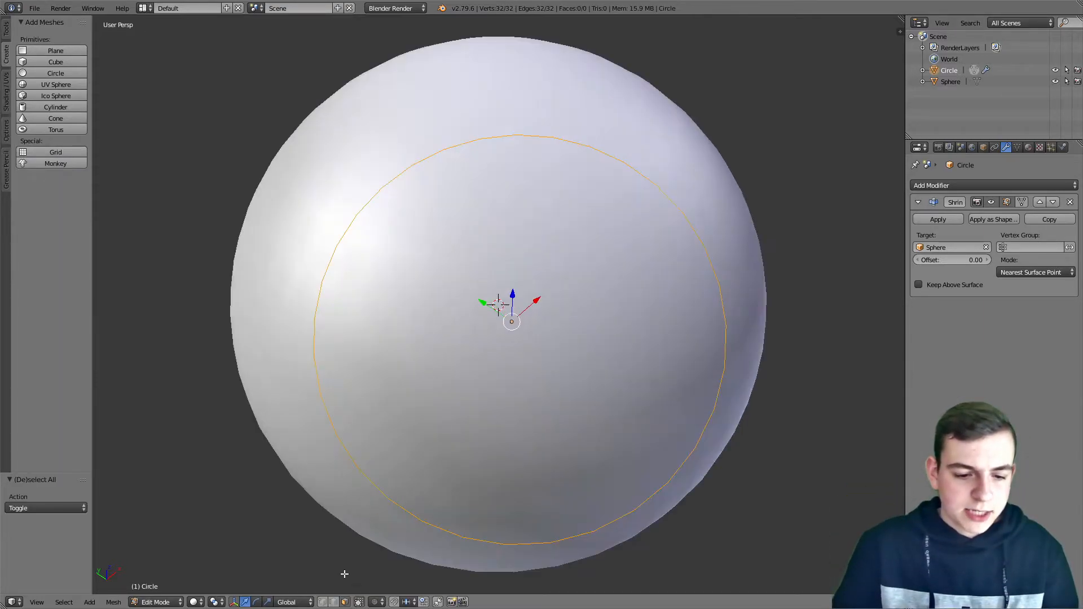
{"action": "key", "text": "Tab"}
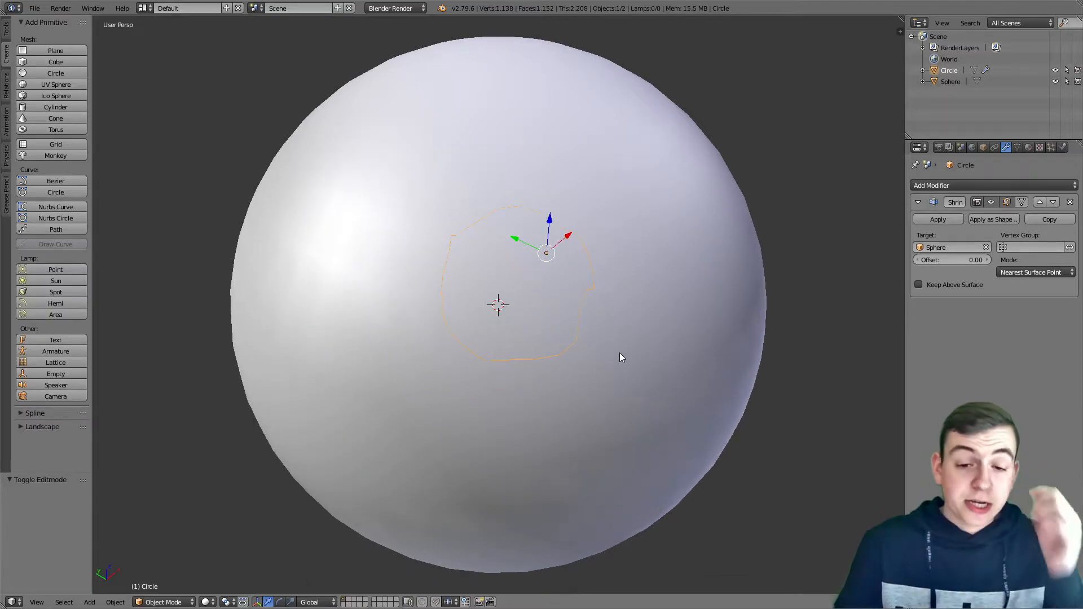
{"action": "middle_click_drag", "start_coordinate": [557, 367], "coordinate": [554, 370]}
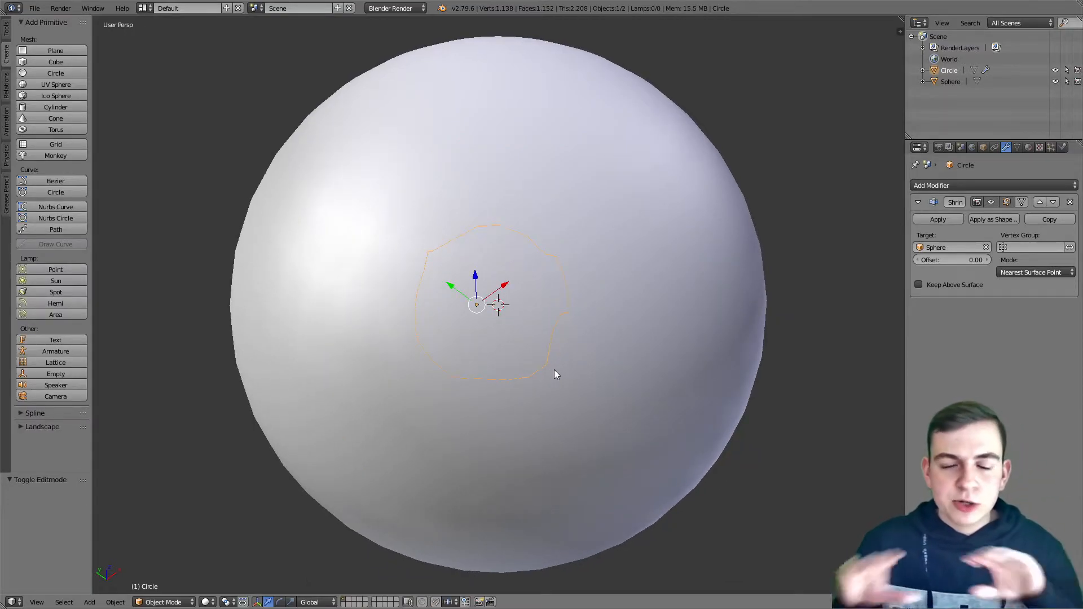
{"action": "key", "text": "Tab"}
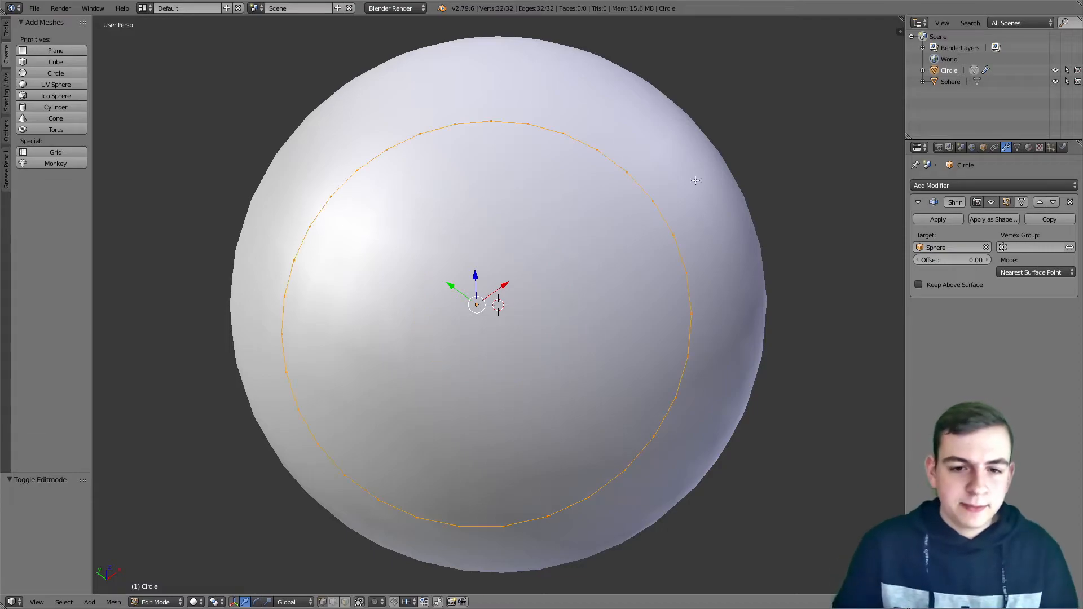
Set the circle's Shrinkwrap mode to Project and enable the Negative projection direction alongside Positive
{"action": "key", "text": "Tab"}
{"action": "middle_click_drag", "start_coordinate": [388, 337], "coordinate": [384, 331]}
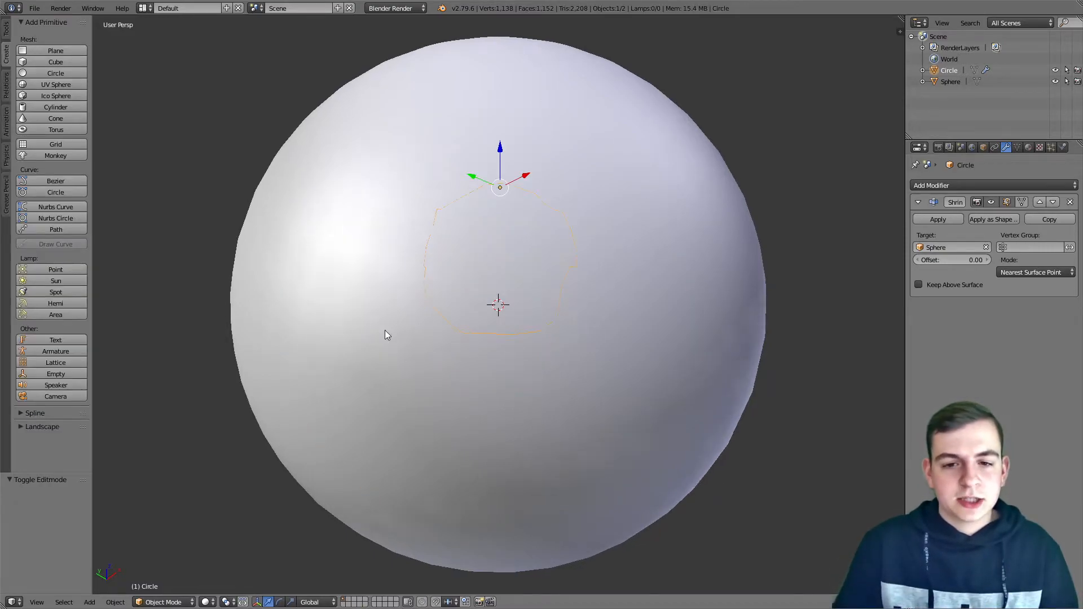
{"action": "middle_click_drag", "start_coordinate": [353, 273], "coordinate": [475, 367]}
{"action": "scroll", "coordinate": [475, 367], "scroll_direction": "down", "scroll_amount": 1}
{"action": "middle_click_drag", "start_coordinate": [453, 323], "coordinate": [454, 342]}
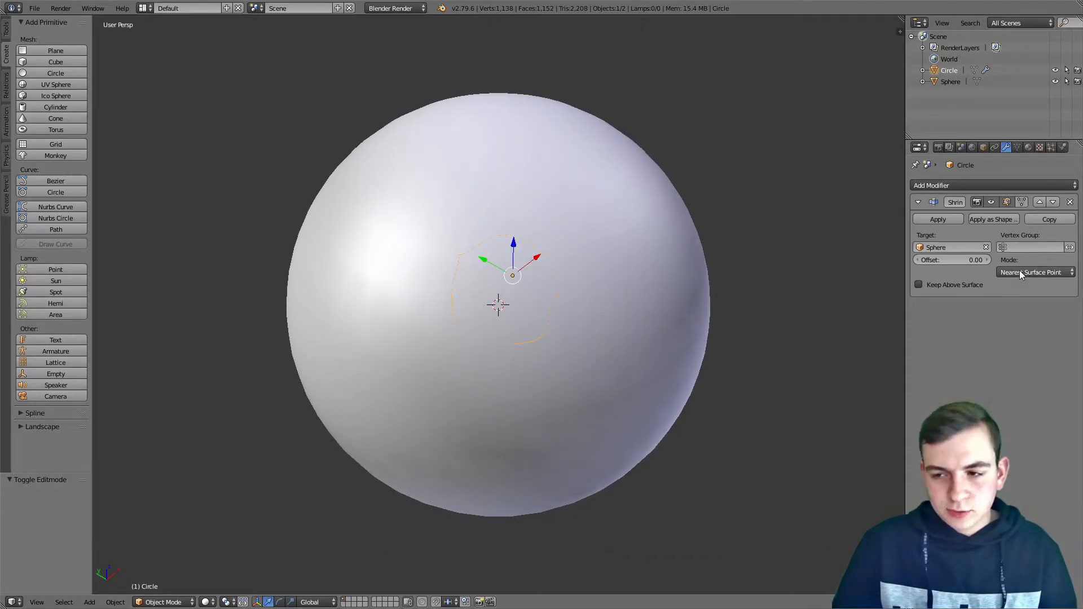
{"action": "left_click", "coordinate": [1036, 272]}
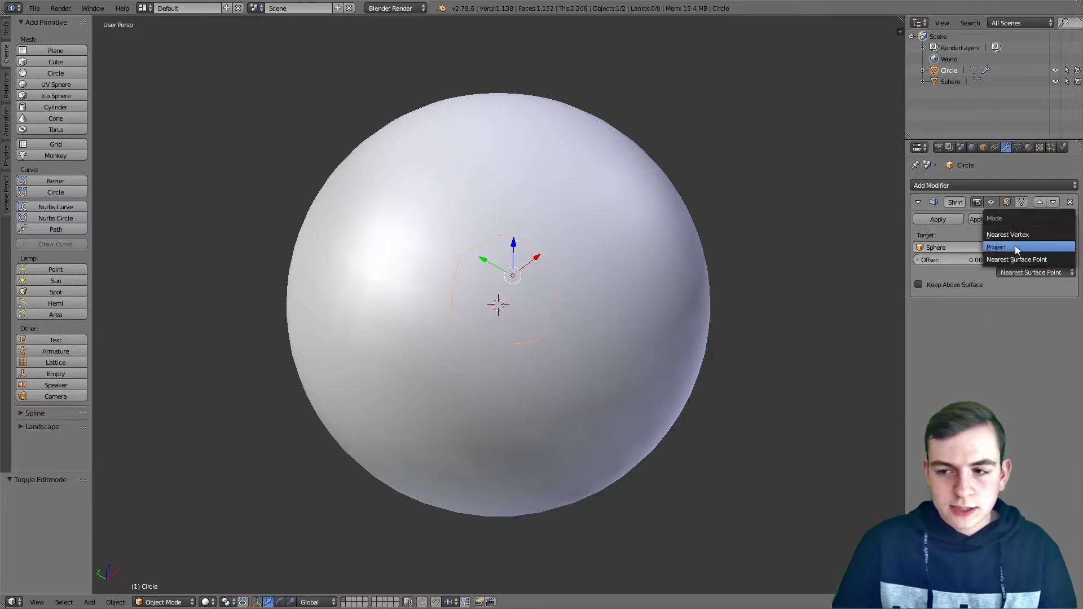
{"action": "left_click", "coordinate": [1014, 246]}
{"action": "middle_click_drag", "start_coordinate": [661, 297], "coordinate": [709, 336]}
{"action": "scroll", "coordinate": [709, 336], "scroll_direction": "down", "scroll_amount": 2}
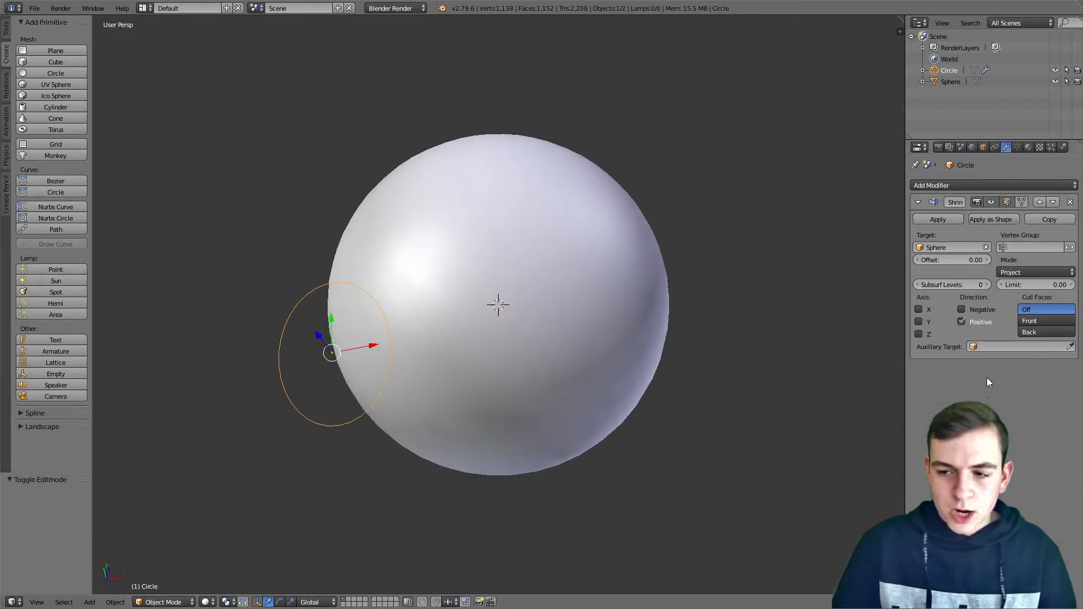
{"action": "left_click", "coordinate": [963, 310]}
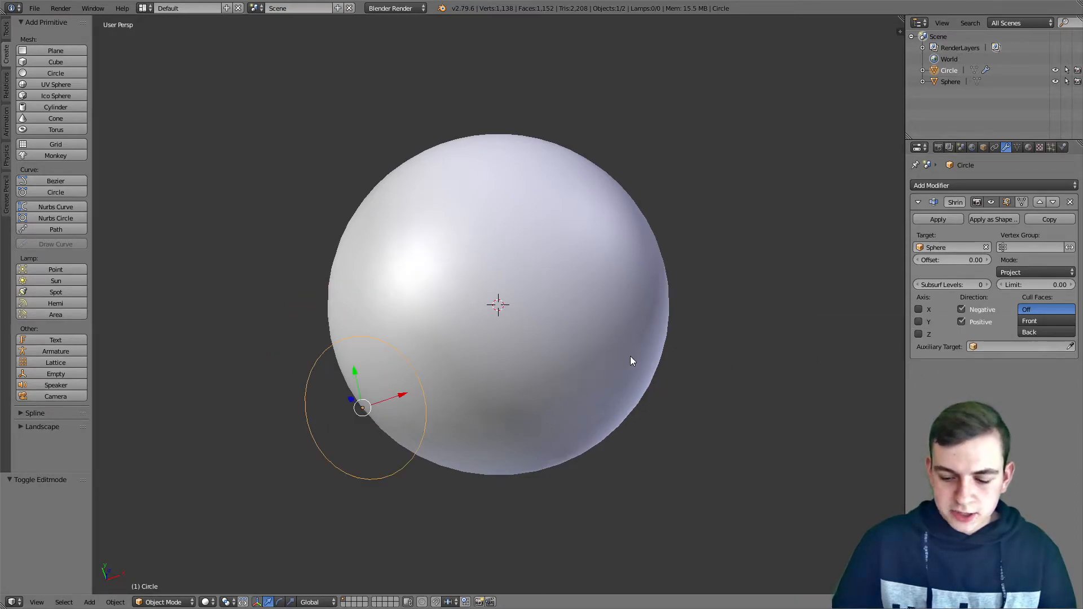
{"action": "key", "text": "KP_7"}
{"action": "scroll", "coordinate": [495, 389], "scroll_direction": "up", "scroll_amount": 3}
{"action": "middle_click_drag", "start_coordinate": [554, 339], "coordinate": [583, 223]}
{"action": "key", "text": "KP_7"}
{"action": "key", "text": "KP_5"}
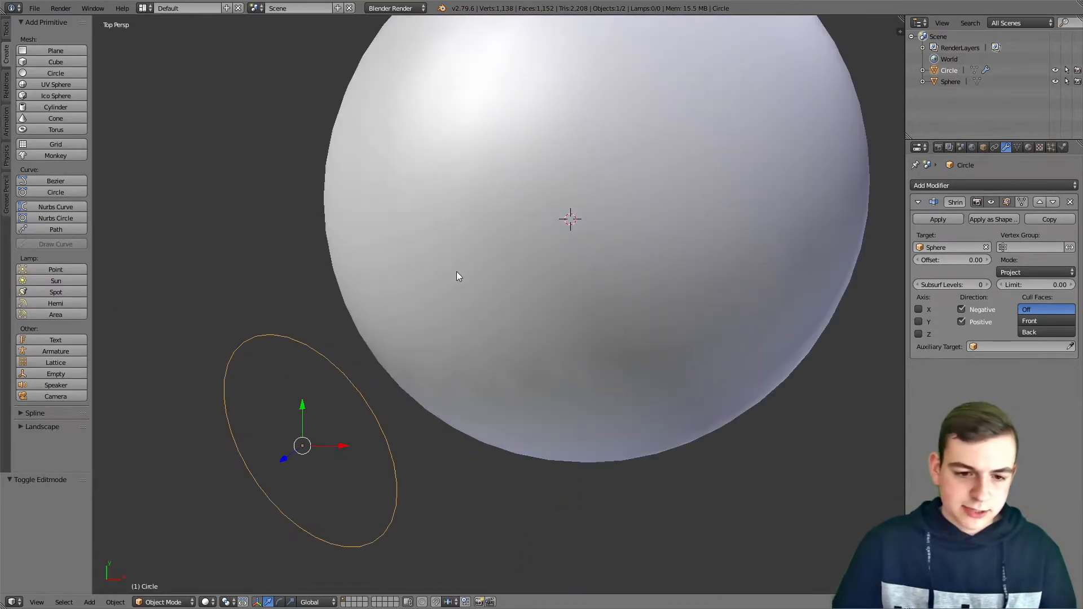
{"action": "middle_click_drag", "start_coordinate": [456, 272], "coordinate": [617, 227]}
{"action": "key", "text": "KP_7"}
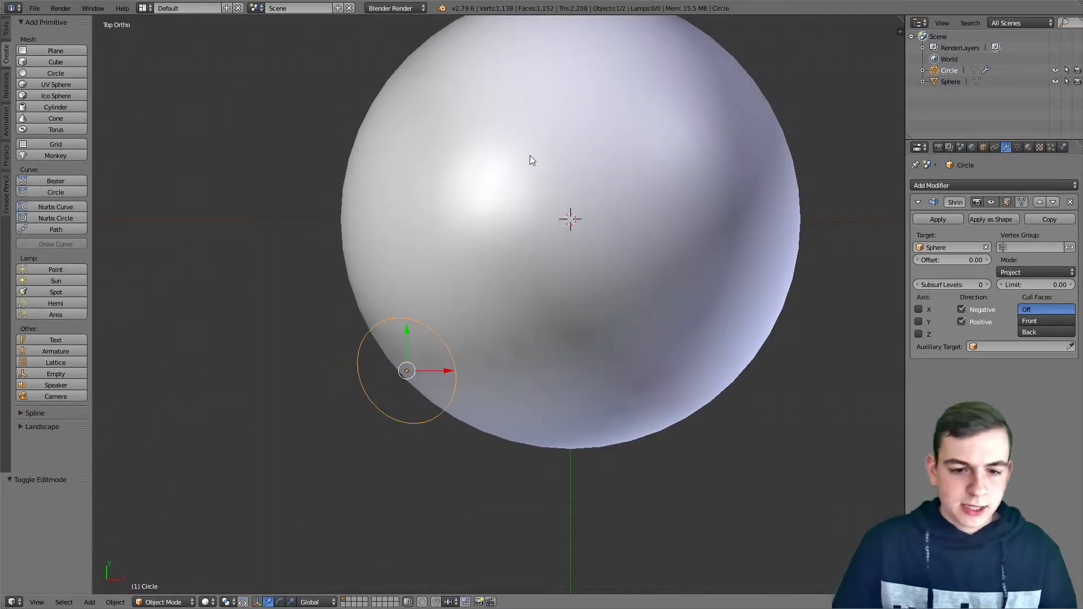
{"action": "key", "text": "g"}
{"action": "key", "text": "y"}
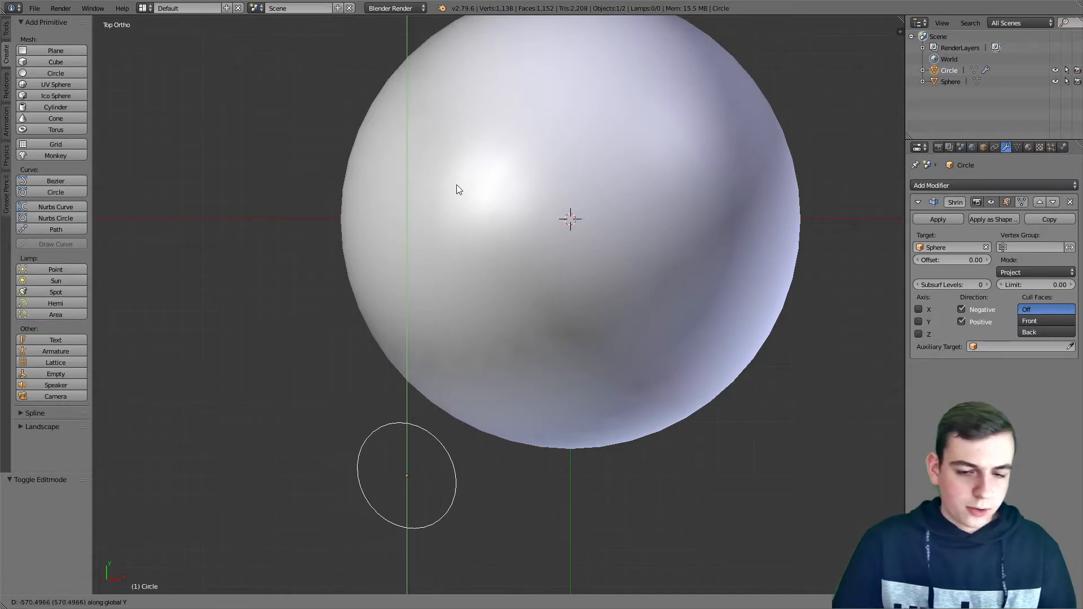
{"action": "key", "text": "Escape"}
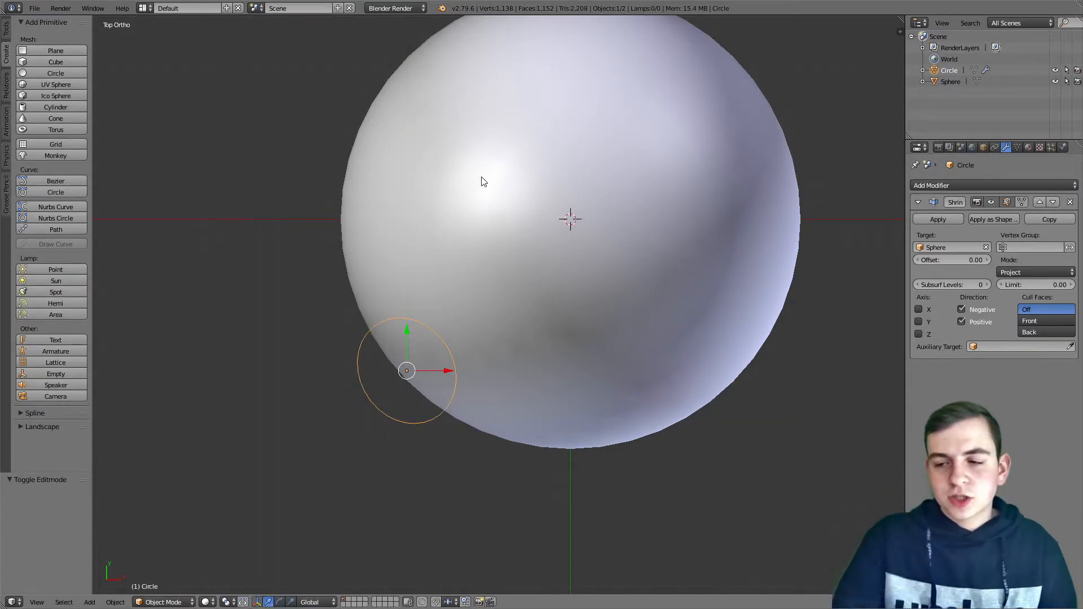
{"action": "key", "text": "g"}
{"action": "key", "text": "Escape"}
{"action": "key", "text": "g"}
{"action": "key", "text": "Escape"}
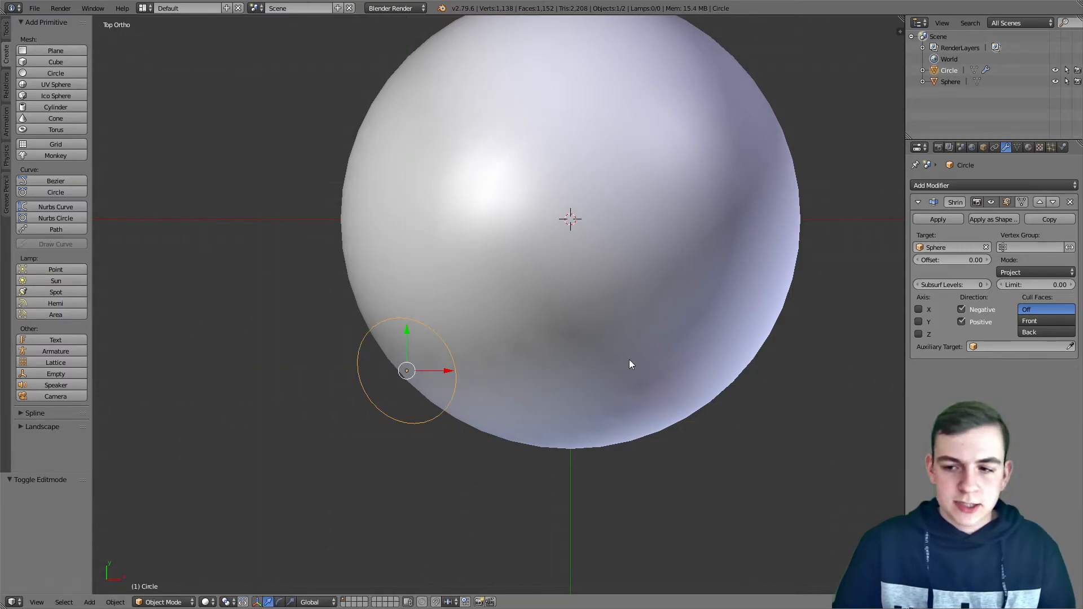
Limit the Shrinkwrap projection to the Z axis, keeping both the Negative and Positive directions enabled
{"action": "middle_click_drag", "start_coordinate": [781, 378], "coordinate": [587, 297]}
{"action": "key", "text": "KP_5"}
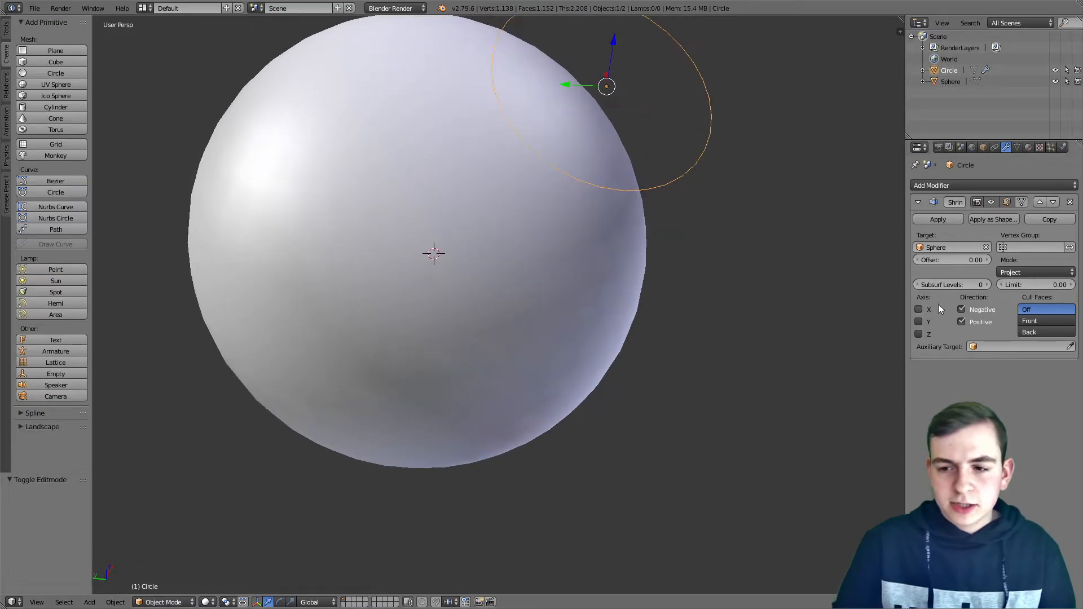
{"action": "left_click", "coordinate": [919, 322]}
{"action": "left_click", "coordinate": [920, 334]}
{"action": "middle_click_drag", "start_coordinate": [649, 364], "coordinate": [715, 357]}
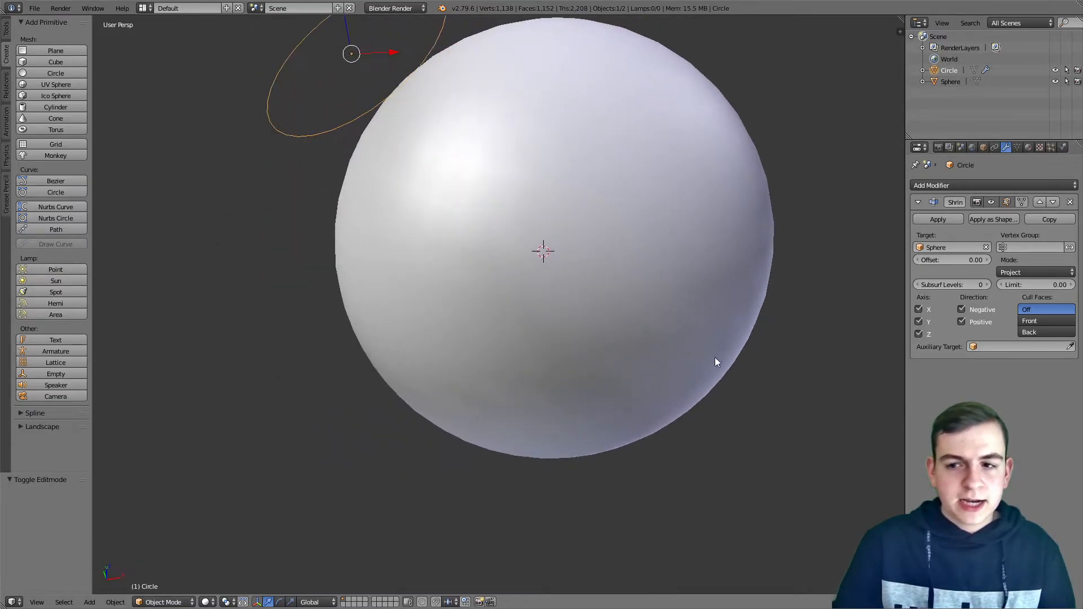
{"action": "left_click", "coordinate": [962, 311]}
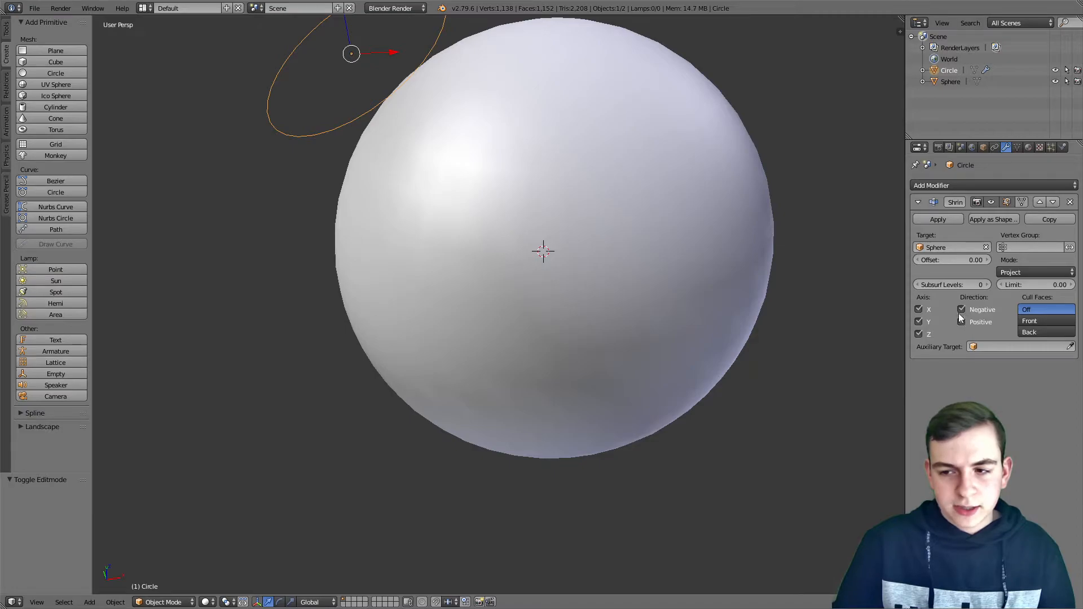
{"action": "left_click", "coordinate": [918, 321]}
{"action": "left_click", "coordinate": [920, 309]}
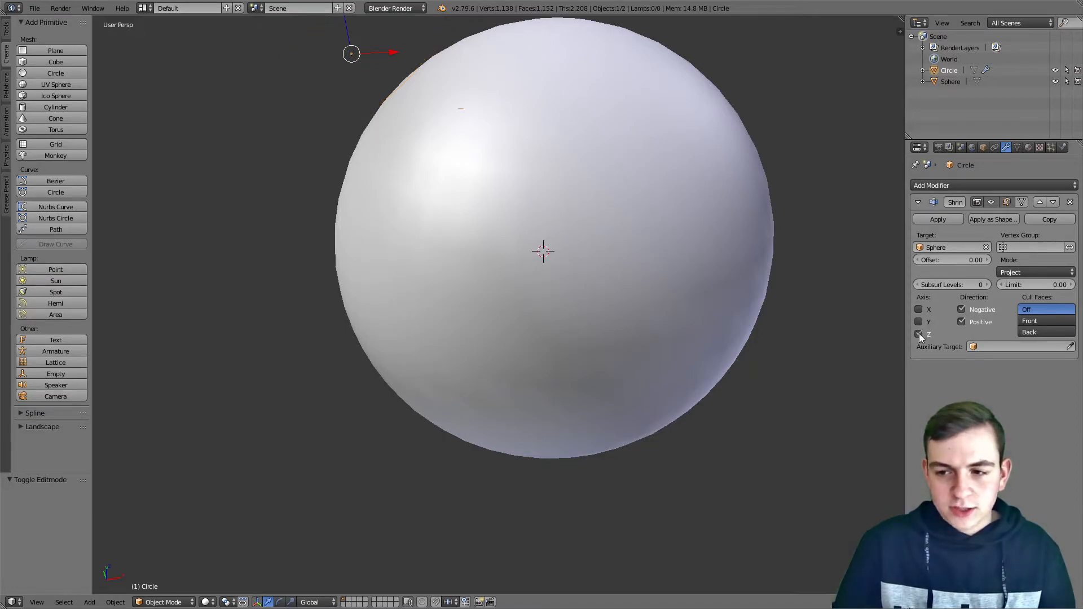
Examine the circle projected onto the sphere and compare it with its original shape in Edit Mode
{"action": "middle_click_drag", "start_coordinate": [635, 304], "coordinate": [729, 305]}
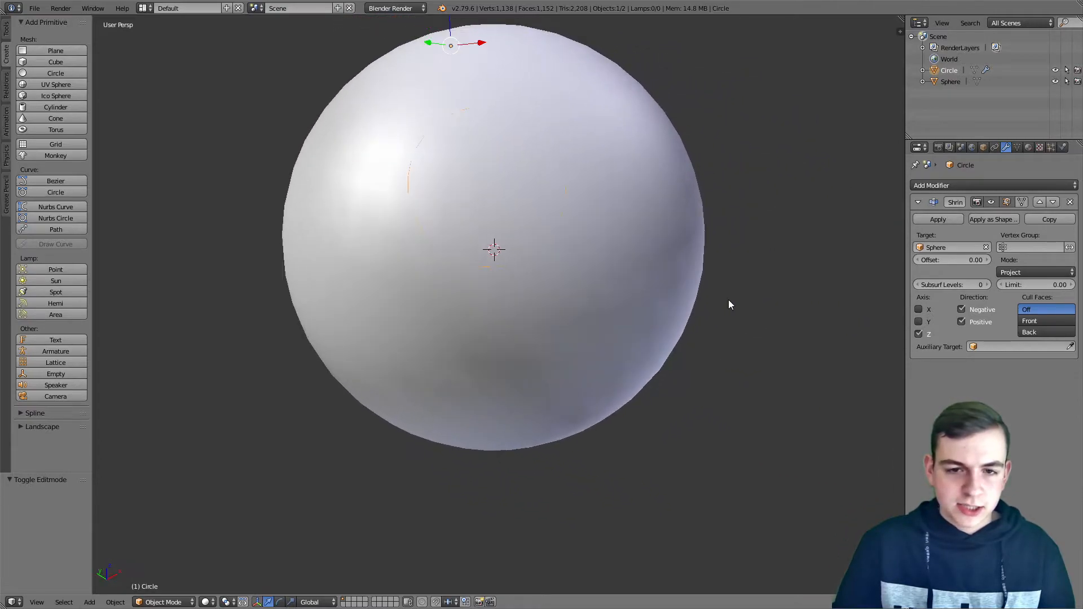
{"action": "middle_click_drag", "start_coordinate": [361, 169], "coordinate": [471, 328]}
{"action": "scroll", "coordinate": [461, 245], "scroll_direction": "up", "scroll_amount": 1}
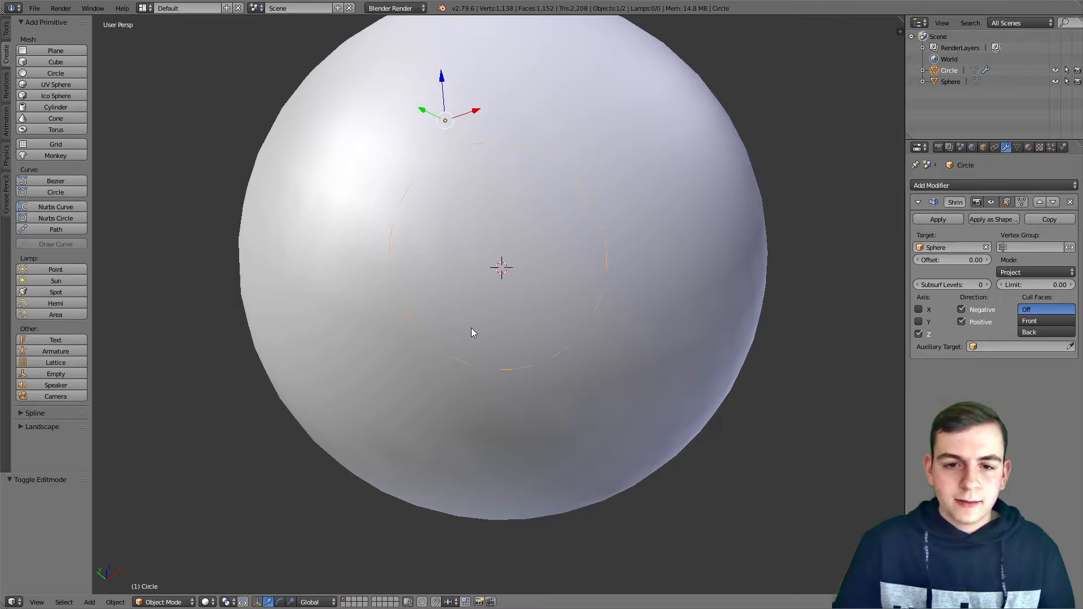
{"action": "scroll", "coordinate": [471, 329], "scroll_direction": "down", "scroll_amount": 2}
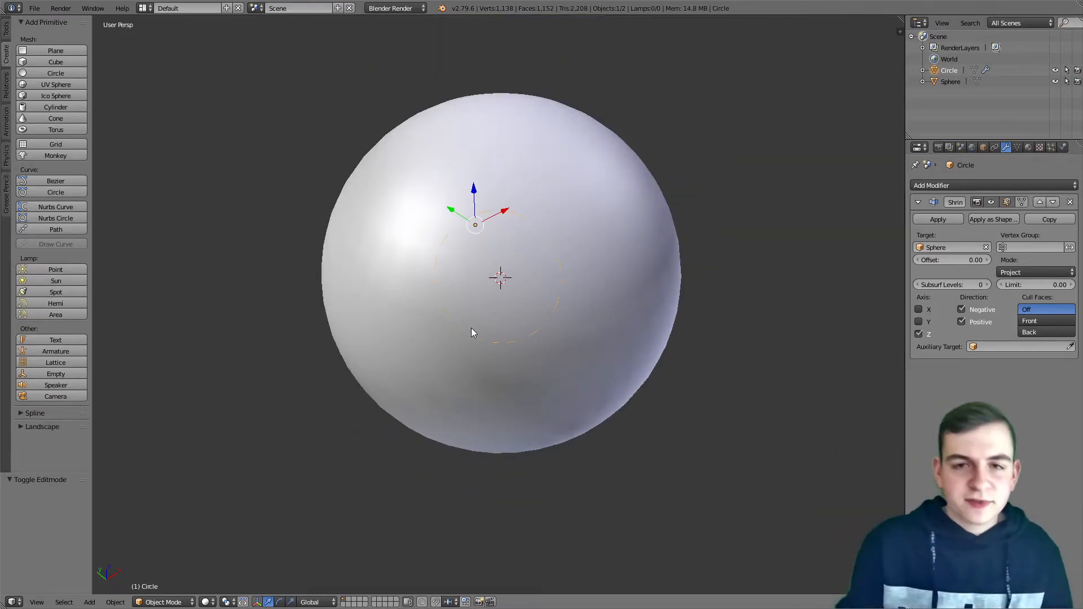
{"action": "scroll", "coordinate": [464, 337], "scroll_direction": "up", "scroll_amount": 2}
{"action": "key", "text": "Tab"}
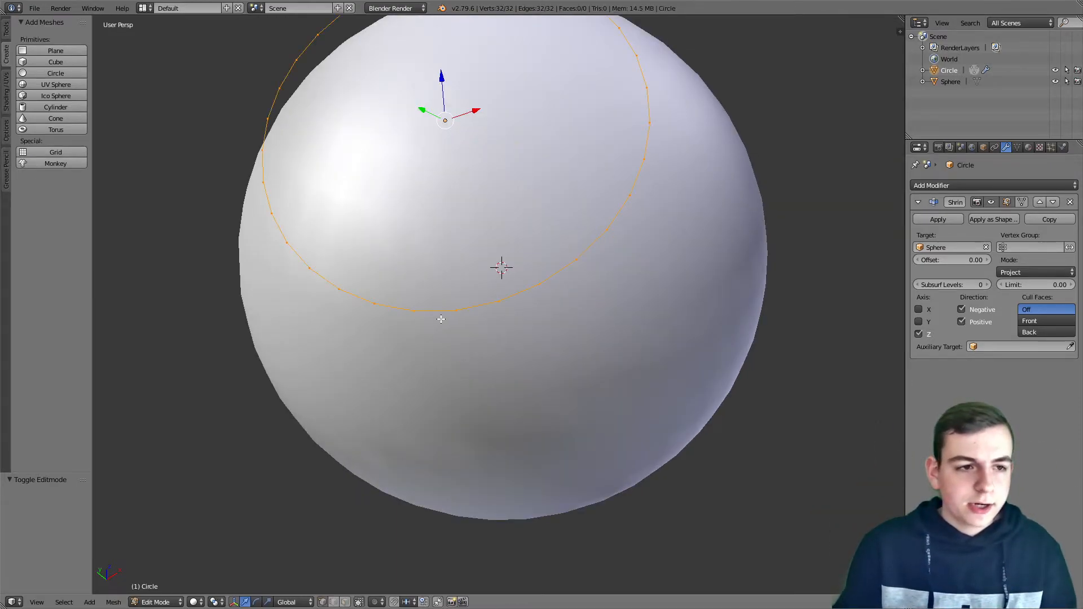
{"action": "middle_click_drag", "start_coordinate": [441, 319], "coordinate": [437, 333]}
{"action": "left_click", "coordinate": [6, 31]}
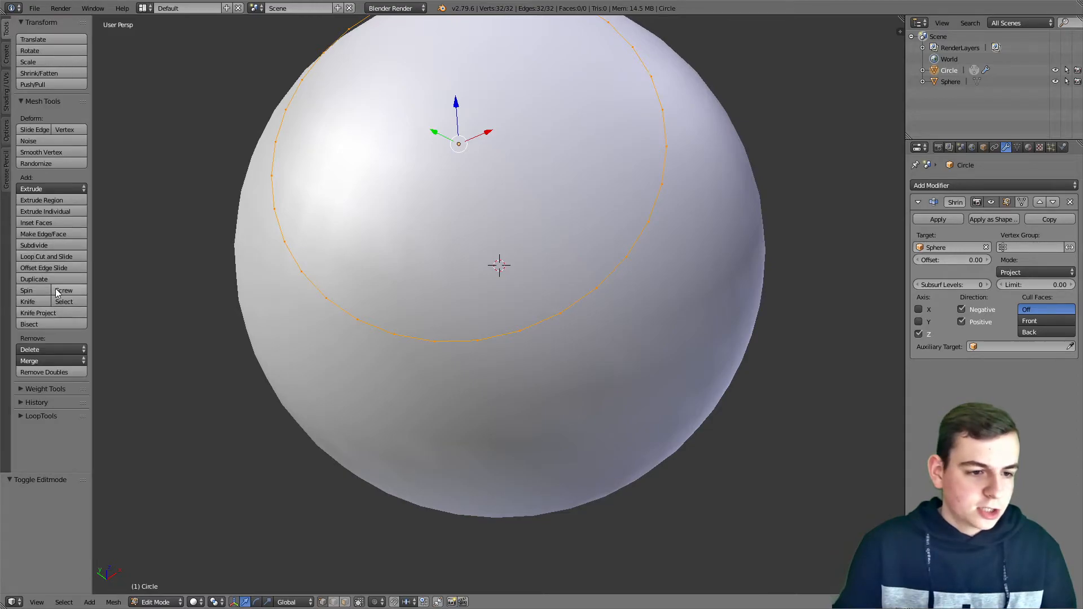
{"action": "middle_click_drag", "start_coordinate": [252, 131], "coordinate": [273, 157]}
{"action": "key", "text": "Tab"}
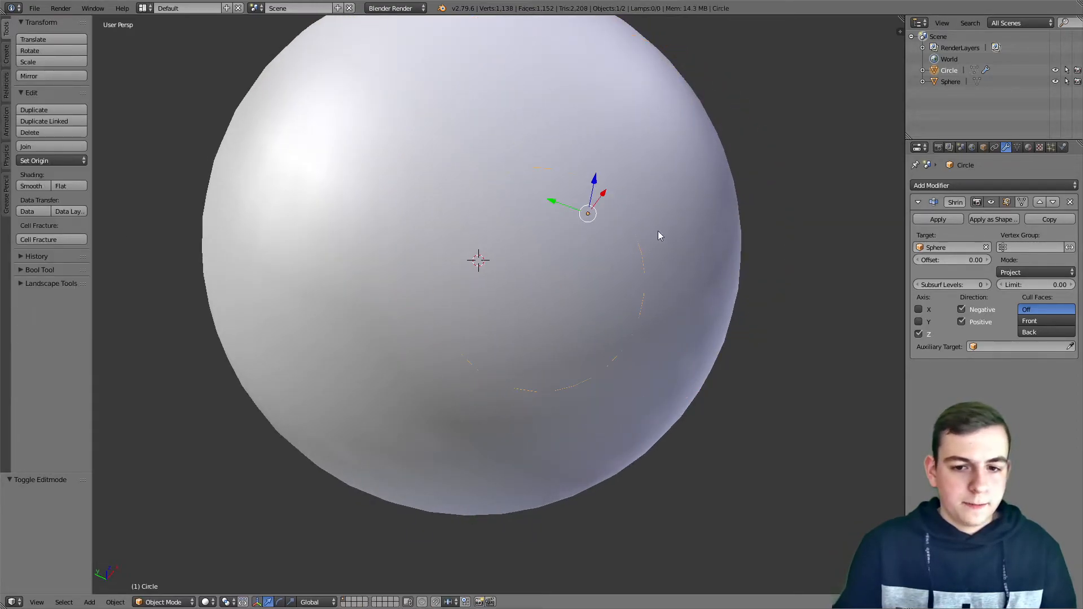
Add a level 1 Subdivision Surface modifier to the circle, apply it ahead of the Shrinkwrap, and check the added vertices
{"action": "key", "text": "ctrl+1"}
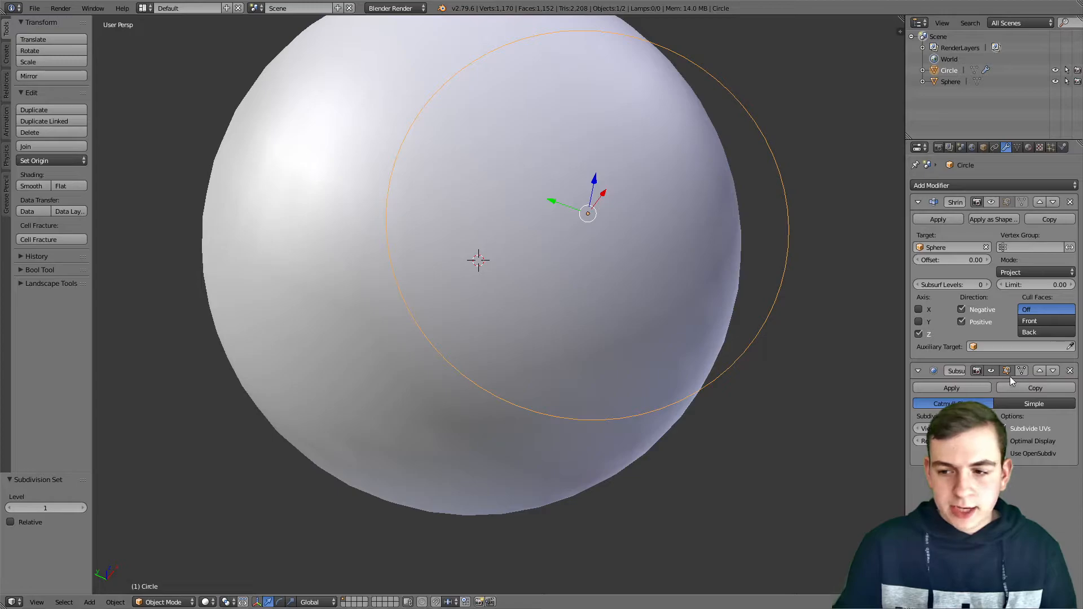
{"action": "left_click", "coordinate": [1040, 365]}
{"action": "left_click", "coordinate": [953, 218]}
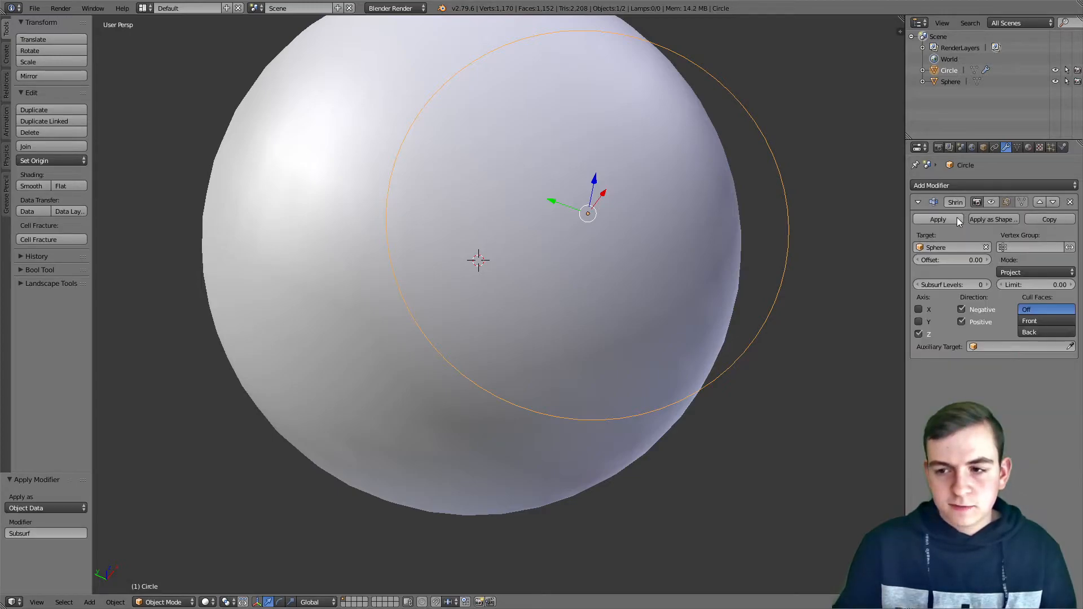
{"action": "key", "text": "Tab"}
{"action": "middle_click_drag", "start_coordinate": [673, 421], "coordinate": [672, 322]}
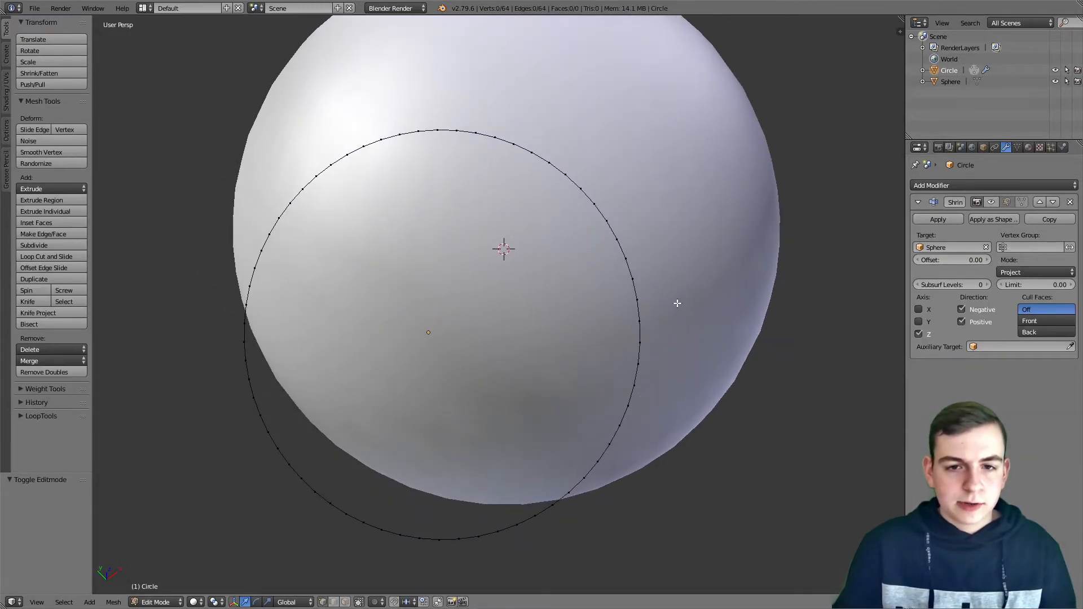
Turn the Shrinkwrap modifier's display back on and apply the modifier to the circle
{"action": "key", "text": "Tab"}
{"action": "left_click", "coordinate": [1008, 202]}
{"action": "middle_click_drag", "start_coordinate": [666, 282], "coordinate": [502, 330]}
{"action": "key", "text": "a"}
{"action": "scroll", "coordinate": [490, 347], "scroll_direction": "up", "scroll_amount": 2}
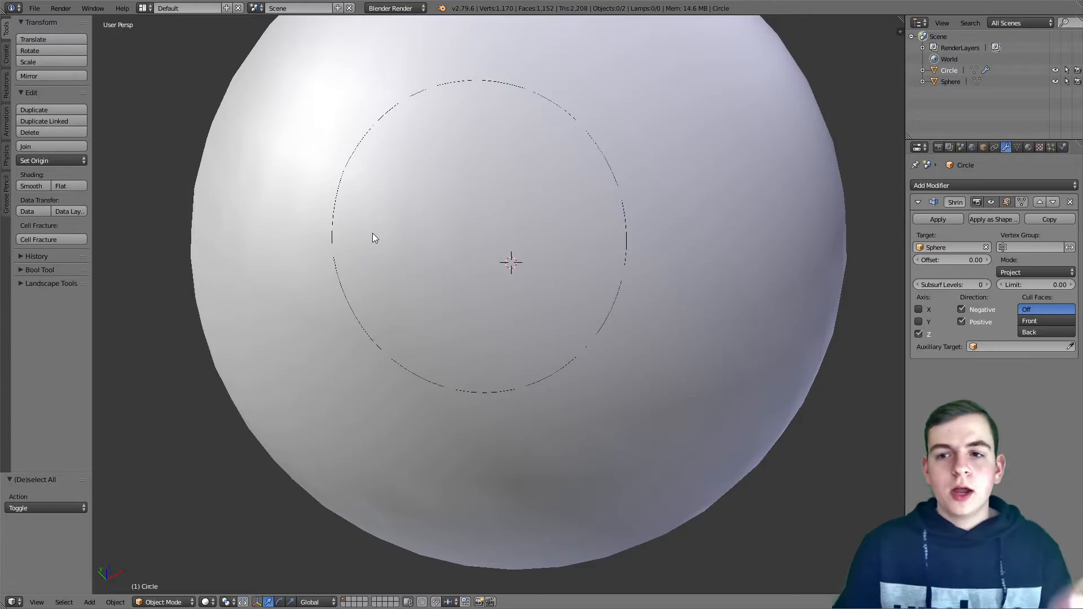
{"action": "left_click", "coordinate": [931, 218]}
Join the projected circle with the sphere into one object, keeping the sphere as the active object
{"action": "right_click", "coordinate": [632, 238]}
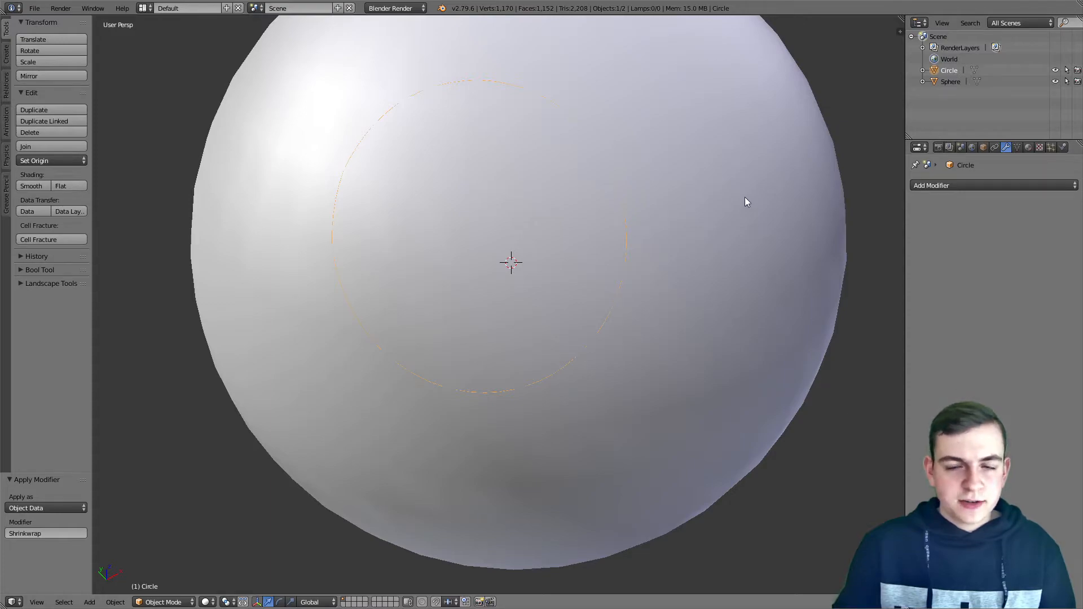
{"action": "right_click", "coordinate": [712, 176], "text": "shift"}
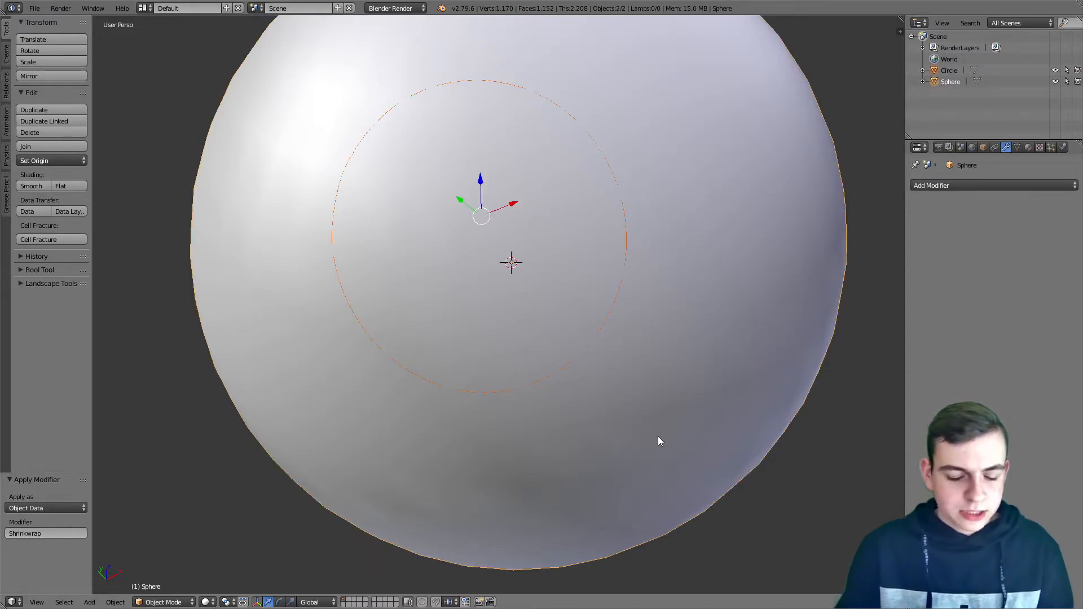
{"action": "key", "text": "ctrl+j"}
{"action": "key", "text": "b"}
{"action": "key", "text": "Escape"}
{"action": "key", "text": "n"}
{"action": "key", "text": "n"}
{"action": "key", "text": "n"}
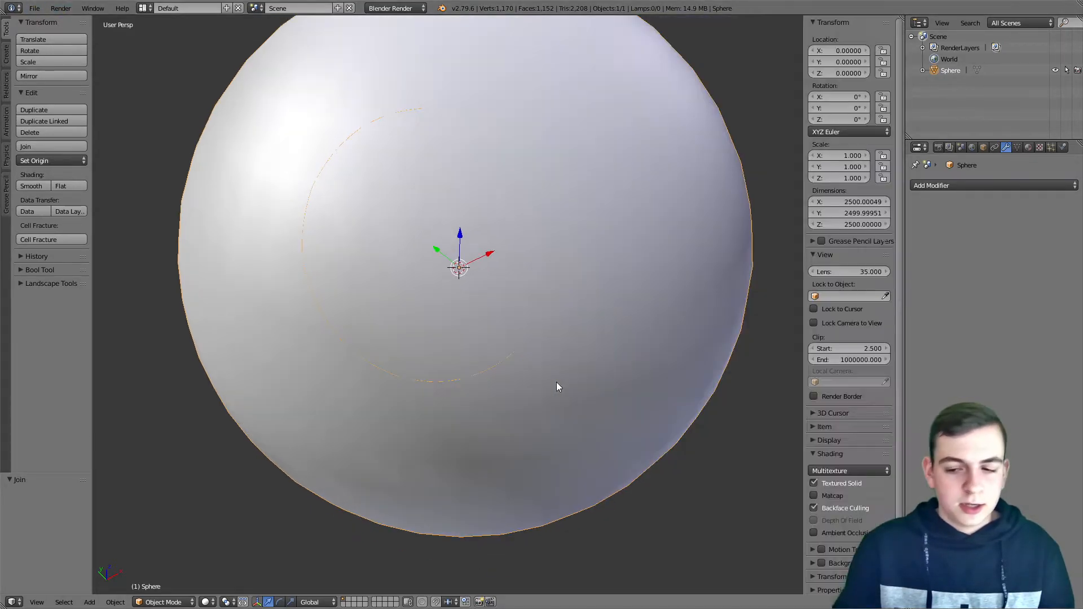
{"action": "key", "text": "n"}
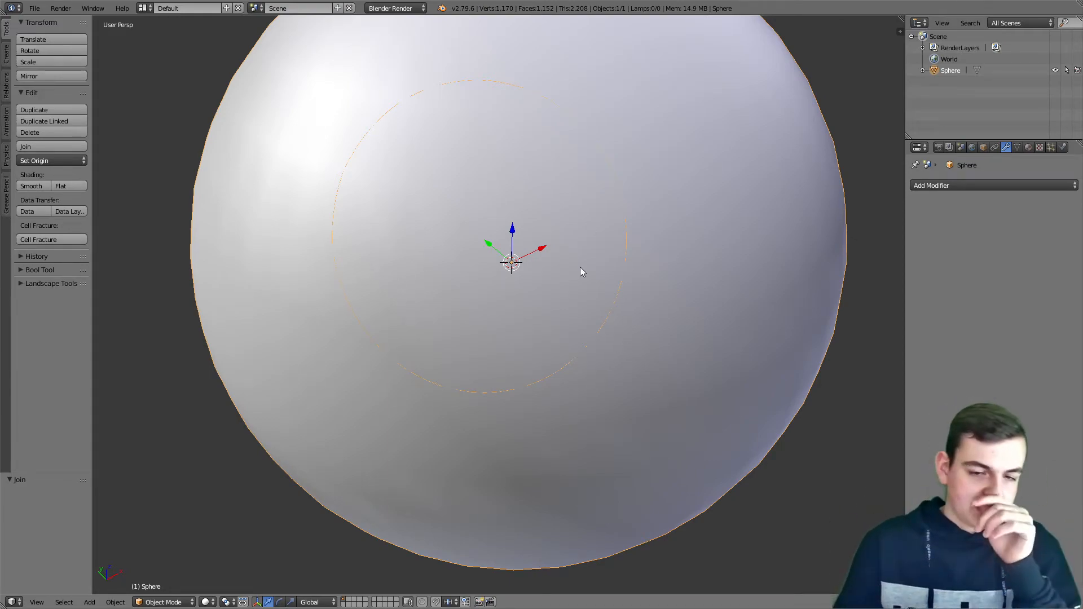
{"action": "key", "text": "n"}
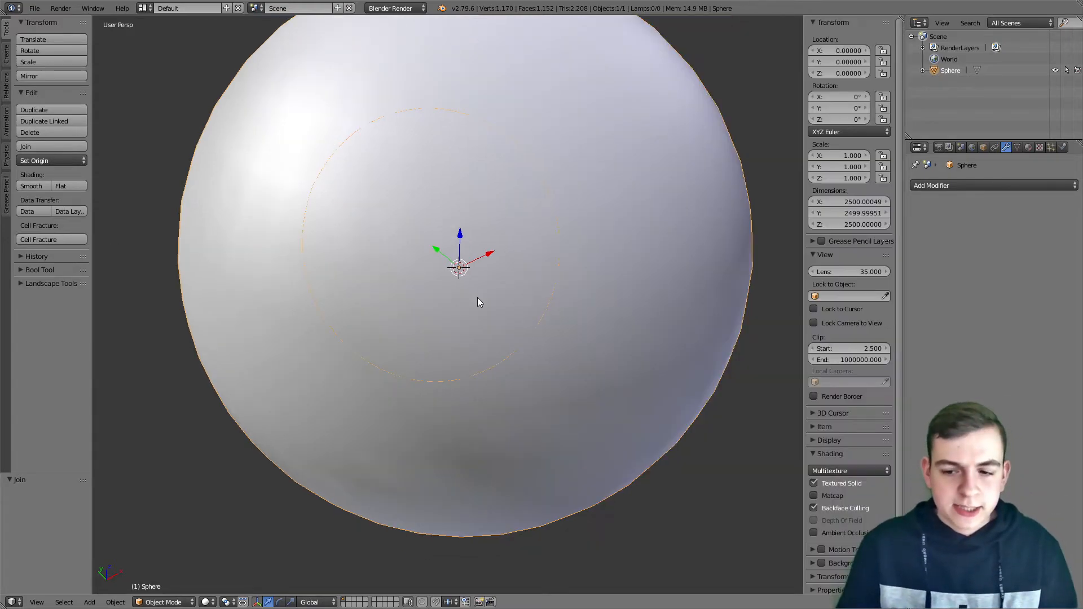
{"action": "key", "text": "n"}
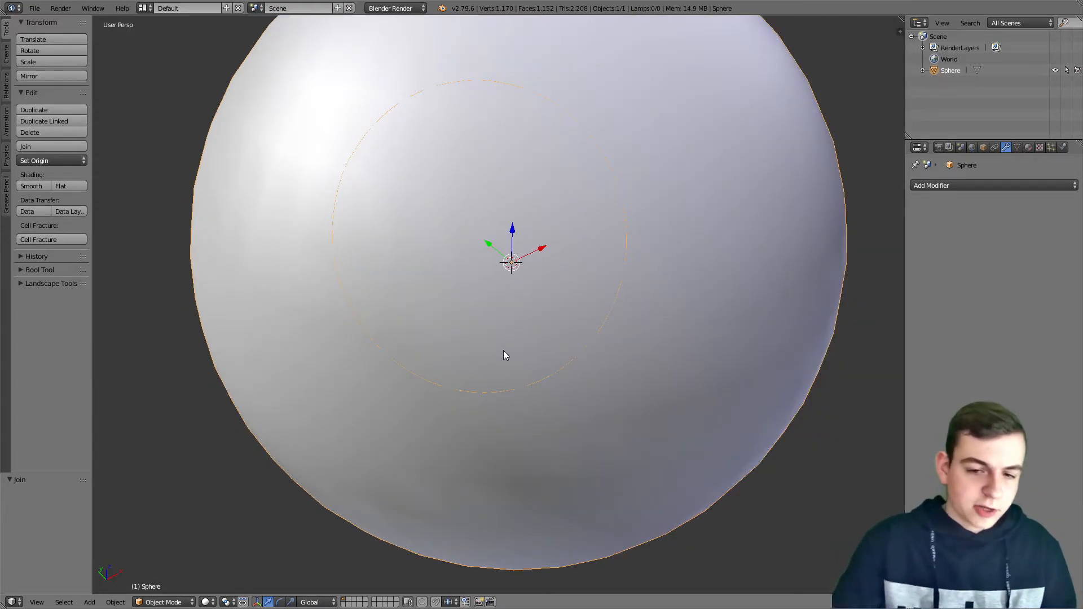
{"action": "key", "text": "g"}
{"action": "right_click", "coordinate": [461, 378]}
{"action": "mouse_move", "coordinate": [437, 381]}
{"action": "middle_mouse_down"}
{"action": "mouse_move", "coordinate": [452, 378]}
{"action": "mouse_move", "coordinate": [442, 382]}
{"action": "middle_mouse_up"}
Enter Edit Mode on the joined sphere and select only the projected circle's edge loop
{"action": "key", "text": "Tab"}
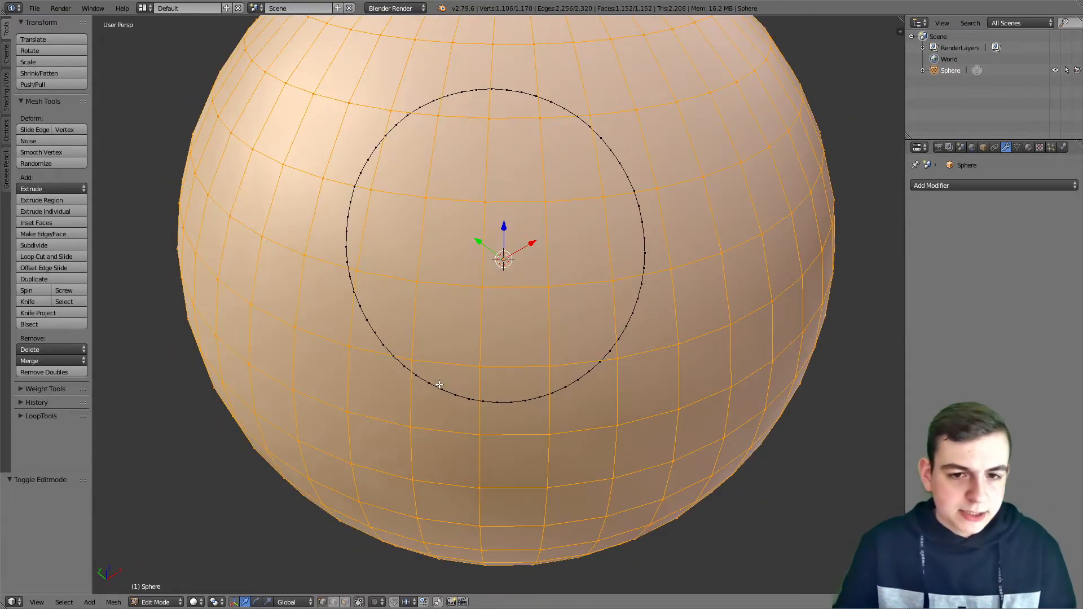
{"action": "key", "text": "a"}
{"action": "scroll", "coordinate": [494, 401], "scroll_direction": "down", "scroll_amount": 2}
{"action": "scroll", "coordinate": [496, 409], "scroll_direction": "down", "scroll_amount": 3}
{"action": "scroll", "coordinate": [510, 375], "scroll_direction": "up", "scroll_amount": 6}
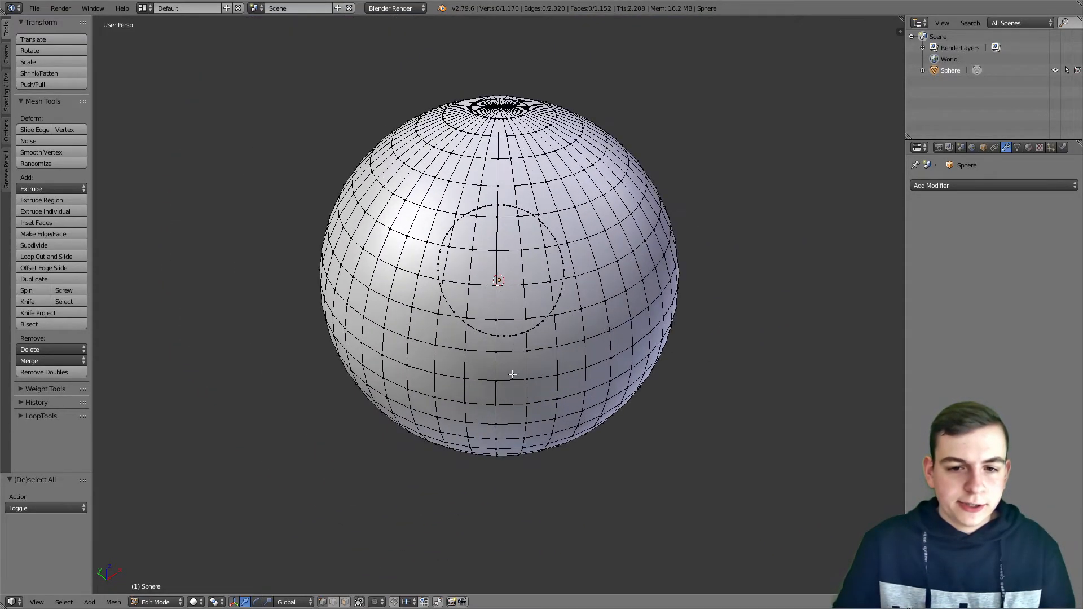
{"action": "right_click", "coordinate": [592, 350], "text": "alt"}
{"action": "key", "text": "g"}
{"action": "right_click", "coordinate": [747, 401]}
Examine how the selected circle loop lies against the surrounding sphere faces in Object and Edit Mode
{"action": "key", "text": "Tab"}
{"action": "middle_click_drag", "start_coordinate": [297, 397], "coordinate": [610, 421]}
{"action": "key", "text": "Tab"}
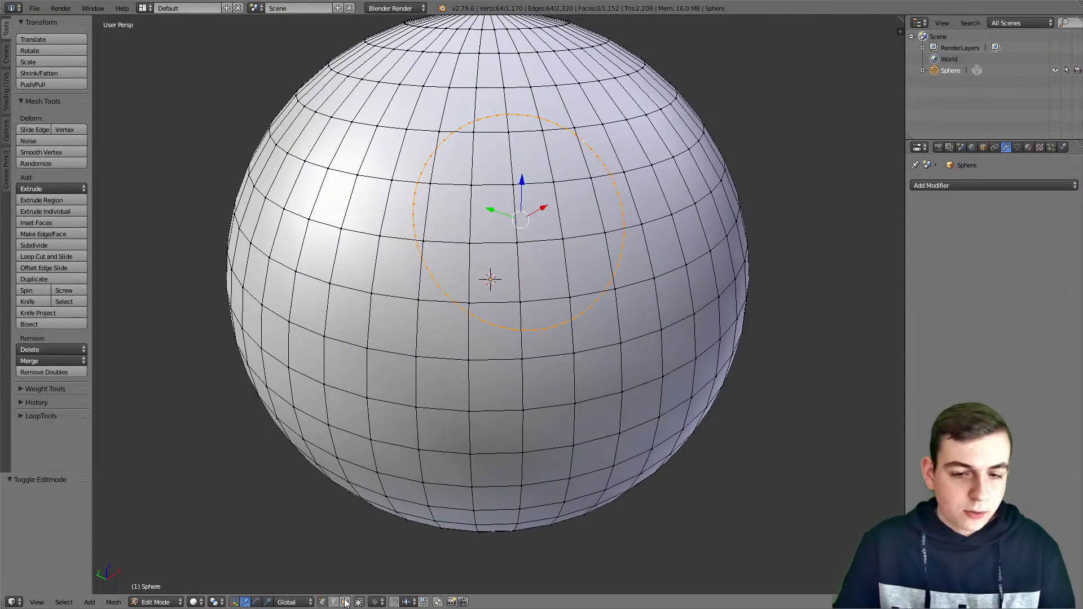
{"action": "scroll", "coordinate": [450, 360], "scroll_direction": "up", "scroll_amount": 2}
{"action": "scroll", "coordinate": [450, 360], "scroll_direction": "down", "scroll_amount": 2}
{"action": "middle_click_drag", "start_coordinate": [411, 344], "coordinate": [409, 424], "text": "shift"}
{"action": "scroll", "coordinate": [526, 304], "scroll_direction": "up", "scroll_amount": 1}
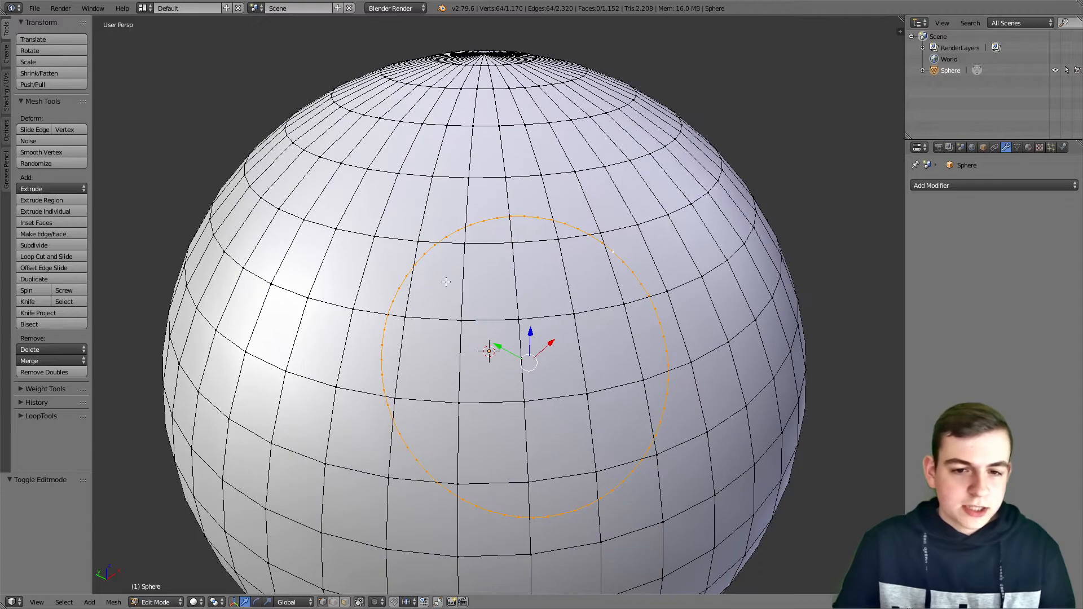
{"action": "key", "text": "alt+e"}
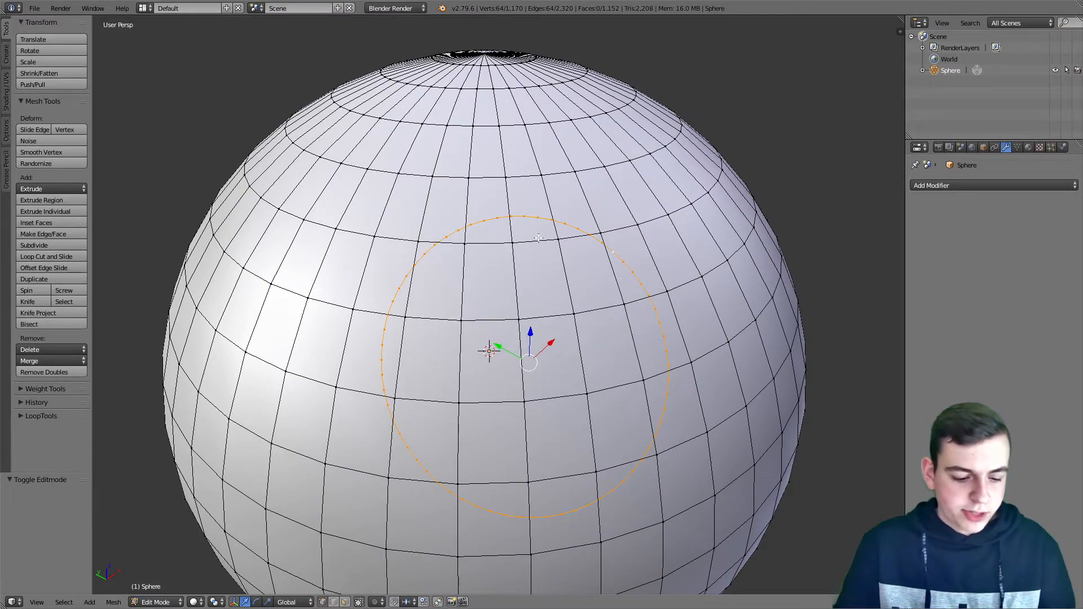
Un-subdivide the selected circle loop with 1 iteration to thin out its vertices
{"action": "key", "text": "alt+e"}
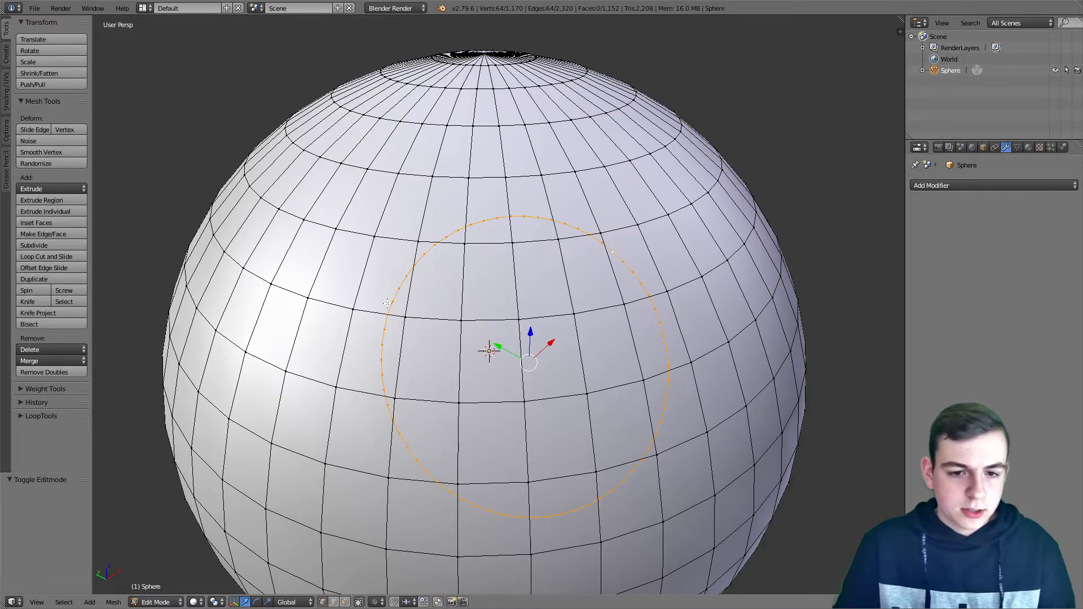
{"action": "key", "text": "ctrl+e"}
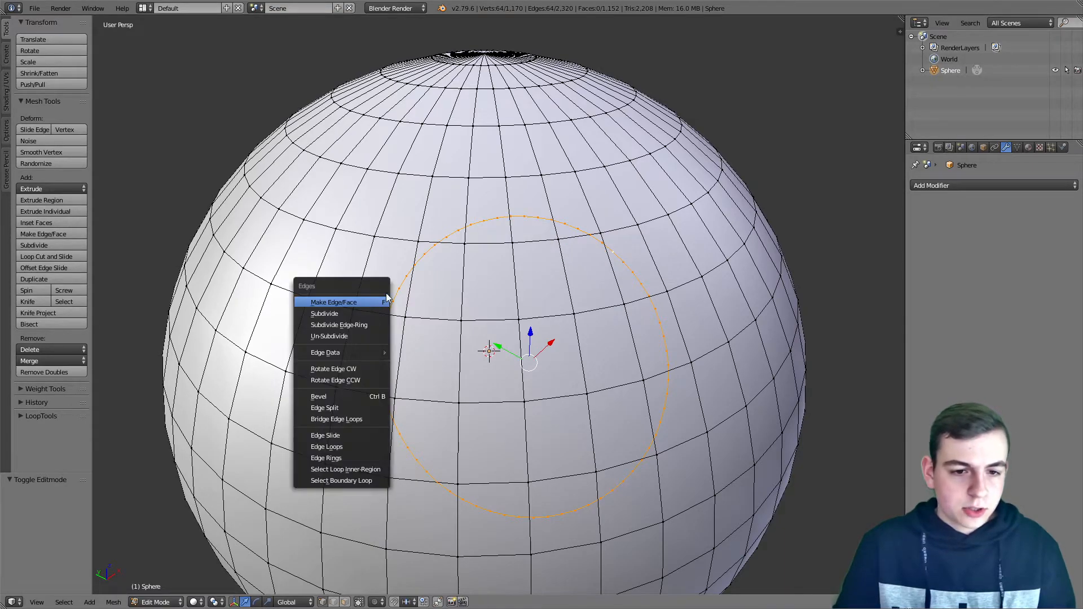
{"action": "left_click", "coordinate": [339, 334]}
{"action": "left_click", "coordinate": [9, 508]}
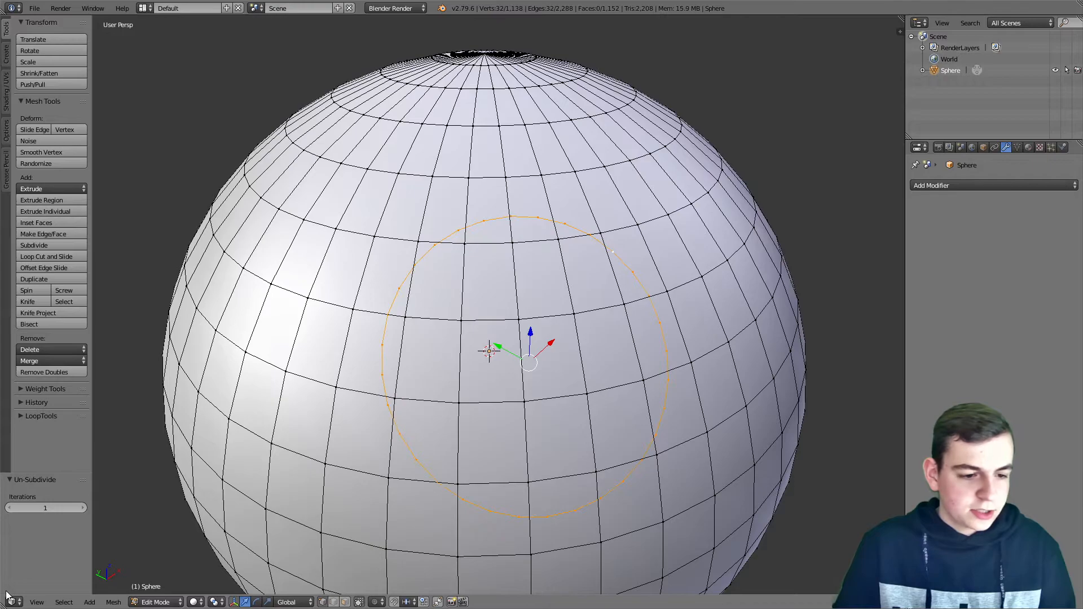
{"action": "middle_click_drag", "start_coordinate": [321, 495], "coordinate": [498, 372]}
{"action": "key", "text": "ctrl+z"}
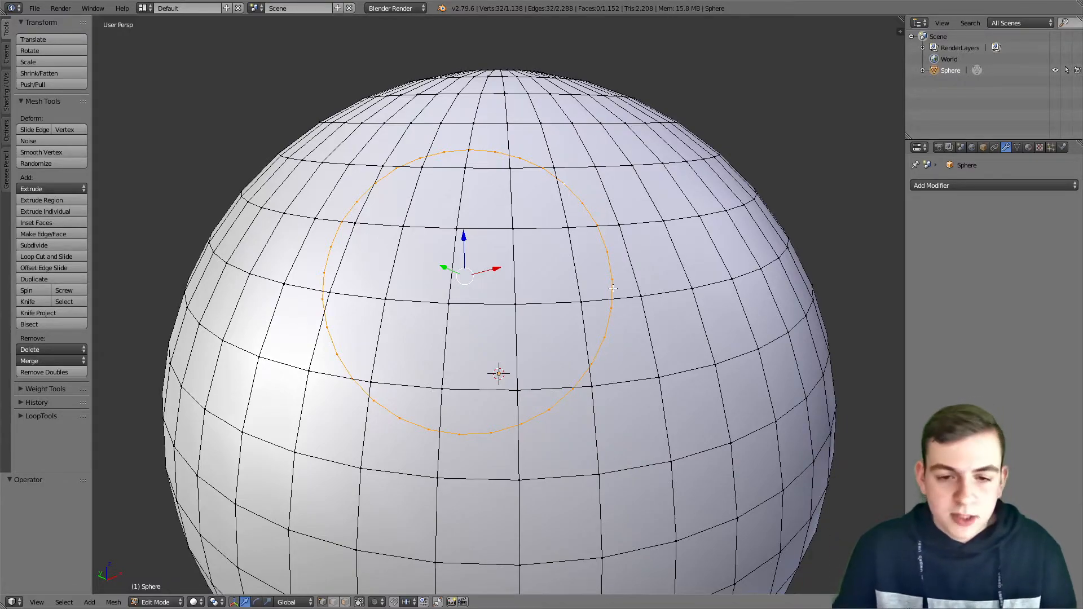
Clear the mesh selection and save the file
{"action": "key", "text": "Tab"}
{"action": "key", "text": "Tab"}
{"action": "key", "text": "a"}
{"action": "middle_click_drag", "start_coordinate": [520, 293], "coordinate": [522, 307]}
{"action": "key", "text": "ctrl+s"}
{"action": "left_click", "coordinate": [523, 308]}
{"action": "middle_click_drag", "start_coordinate": [488, 409], "coordinate": [480, 417]}
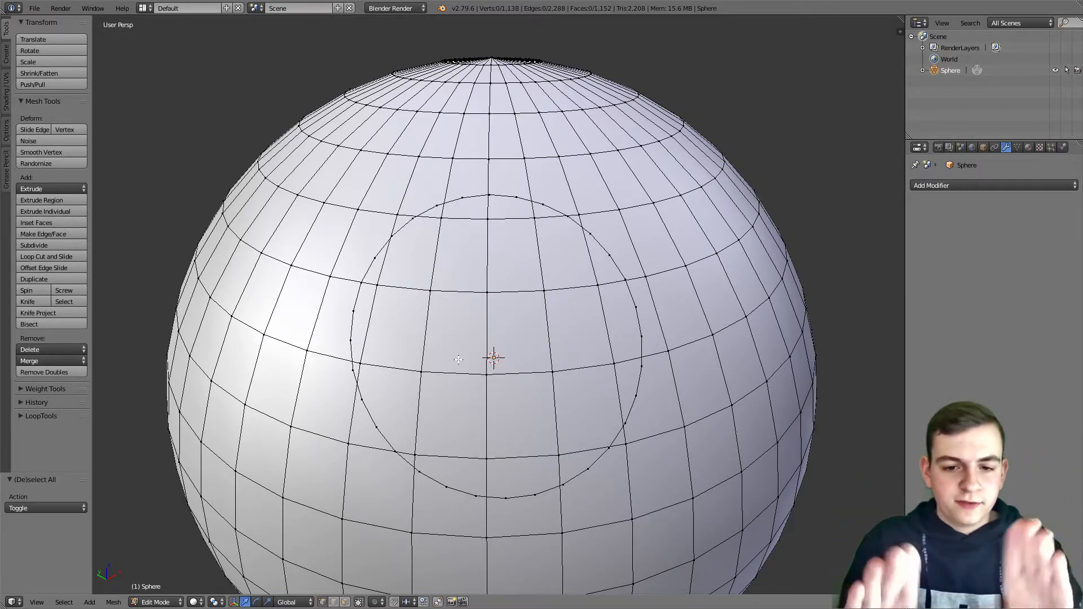
In face select mode, select every sphere face crossed or enclosed by the circle and delete those faces
{"action": "left_click", "coordinate": [345, 602]}
{"action": "left_click", "coordinate": [430, 466]}
{"action": "left_click", "coordinate": [419, 451], "text": "shift"}
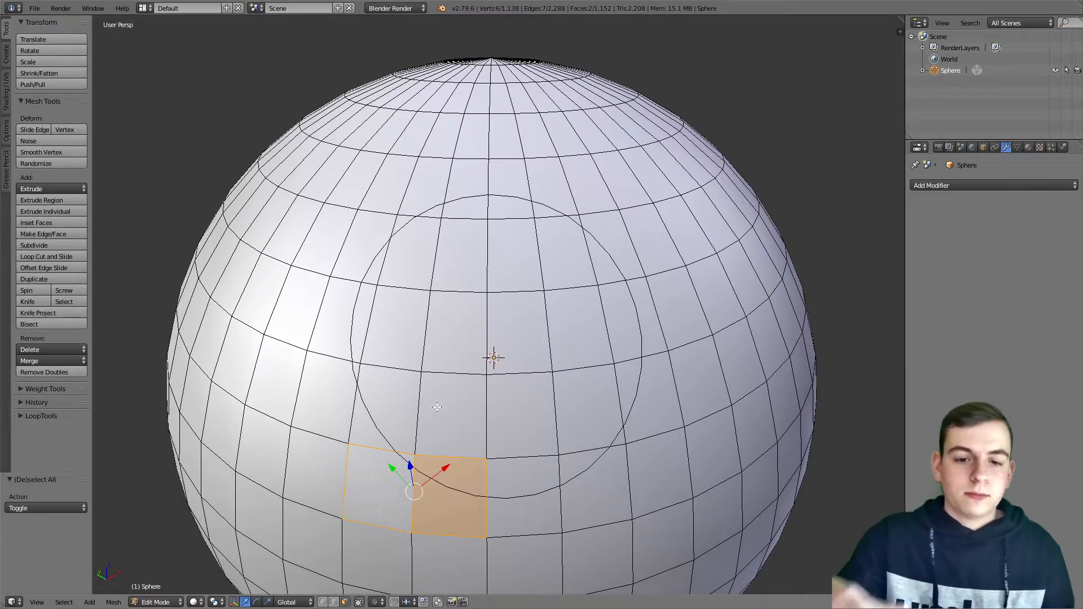
{"action": "left_click", "coordinate": [377, 398], "text": "shift"}
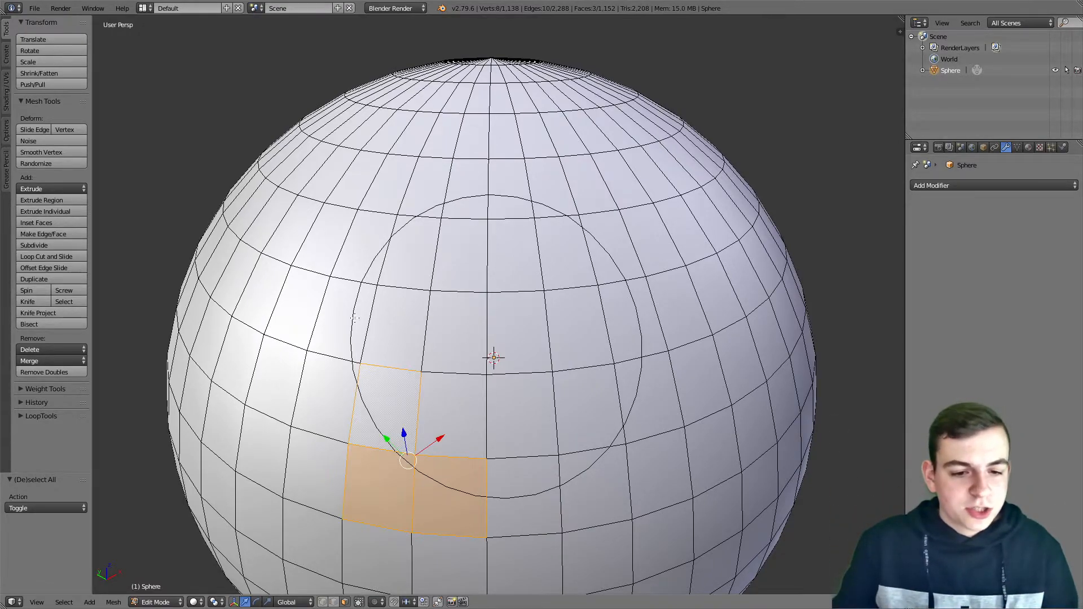
{"action": "left_click", "coordinate": [369, 314], "text": "shift"}
{"action": "right_click", "coordinate": [357, 372], "text": "shift"}
{"action": "right_click", "coordinate": [388, 334], "text": "shift"}
{"action": "right_click", "coordinate": [369, 270], "text": "shift"}
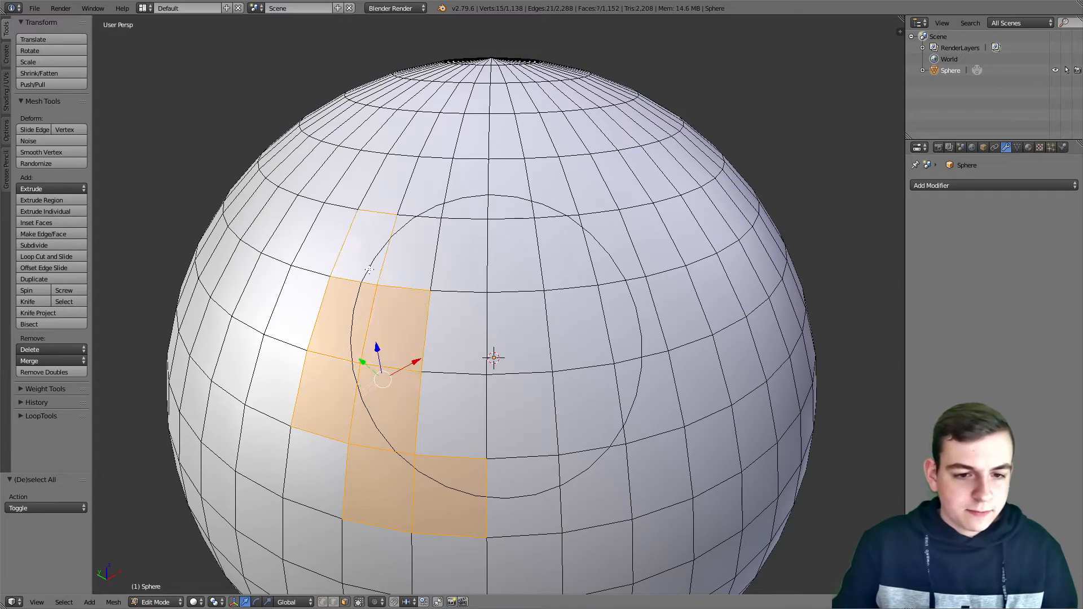
{"action": "right_click", "coordinate": [408, 251], "text": "shift"}
{"action": "right_click", "coordinate": [425, 187], "text": "shift"}
{"action": "right_click", "coordinate": [461, 254], "text": "shift"}
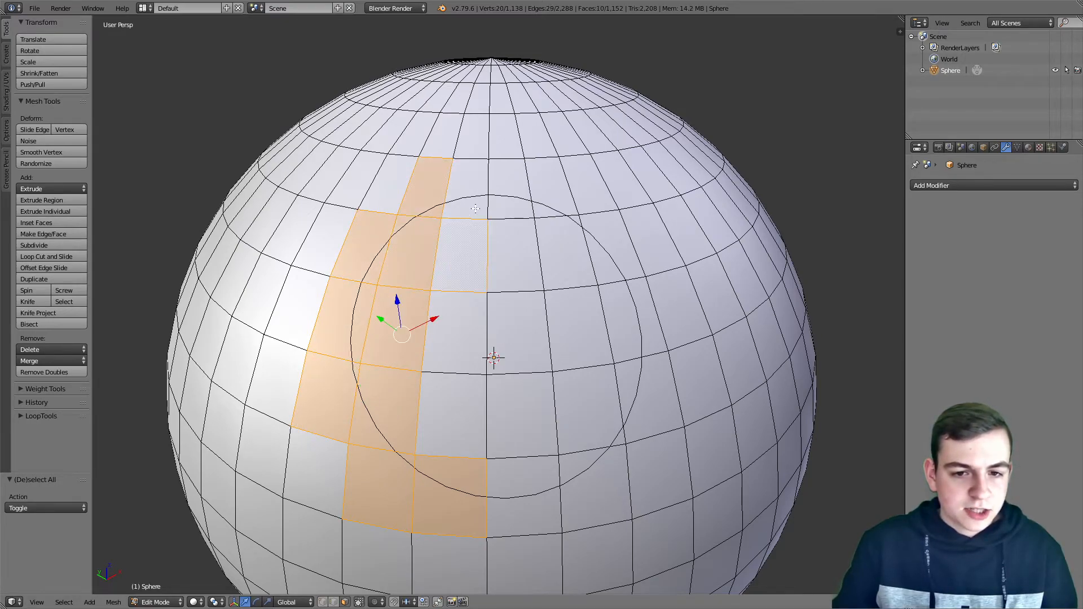
{"action": "right_click", "coordinate": [470, 187], "text": "shift"}
{"action": "right_click", "coordinate": [508, 189], "text": "shift"}
{"action": "right_click", "coordinate": [514, 253], "text": "shift"}
{"action": "right_click", "coordinate": [545, 195], "text": "shift"}
{"action": "right_click", "coordinate": [564, 248], "text": "shift"}
{"action": "right_click", "coordinate": [601, 272], "text": "shift"}
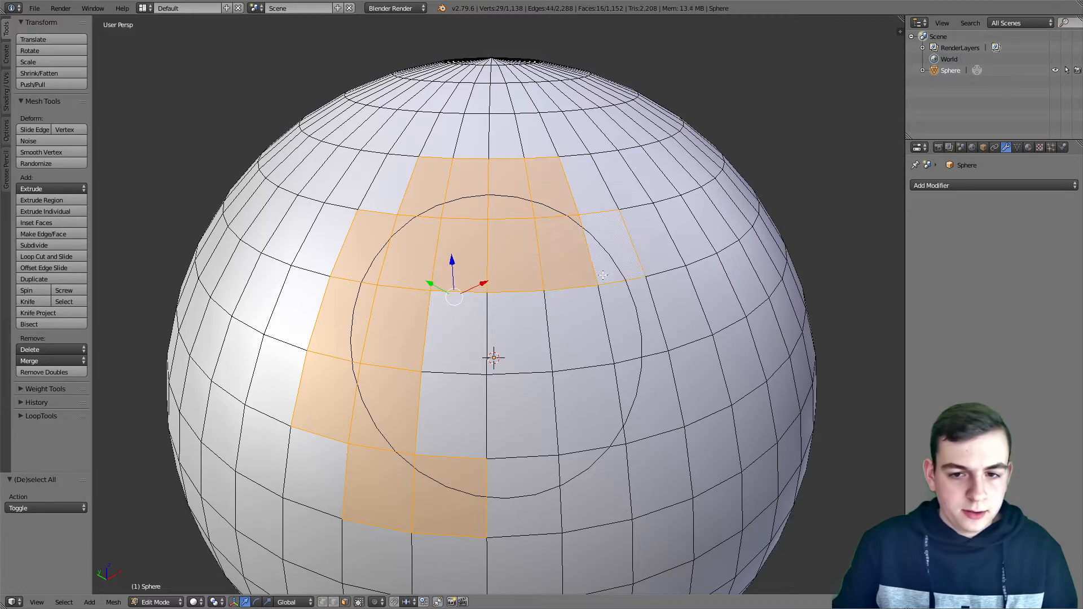
{"action": "right_click", "coordinate": [626, 316], "text": "shift"}
{"action": "right_click", "coordinate": [570, 328], "text": "shift"}
{"action": "right_click", "coordinate": [643, 389], "text": "shift"}
{"action": "right_click", "coordinate": [587, 406], "text": "shift"}
{"action": "right_click", "coordinate": [592, 486], "text": "shift"}
{"action": "right_click", "coordinate": [525, 491], "text": "shift"}
{"action": "right_click", "coordinate": [495, 393], "text": "shift"}
{"action": "right_click", "coordinate": [454, 415], "text": "shift"}
{"action": "right_click", "coordinate": [454, 333], "text": "shift"}
{"action": "right_click", "coordinate": [533, 328], "text": "shift"}
{"action": "key", "text": "x"}
{"action": "left_click", "coordinate": [643, 330]}
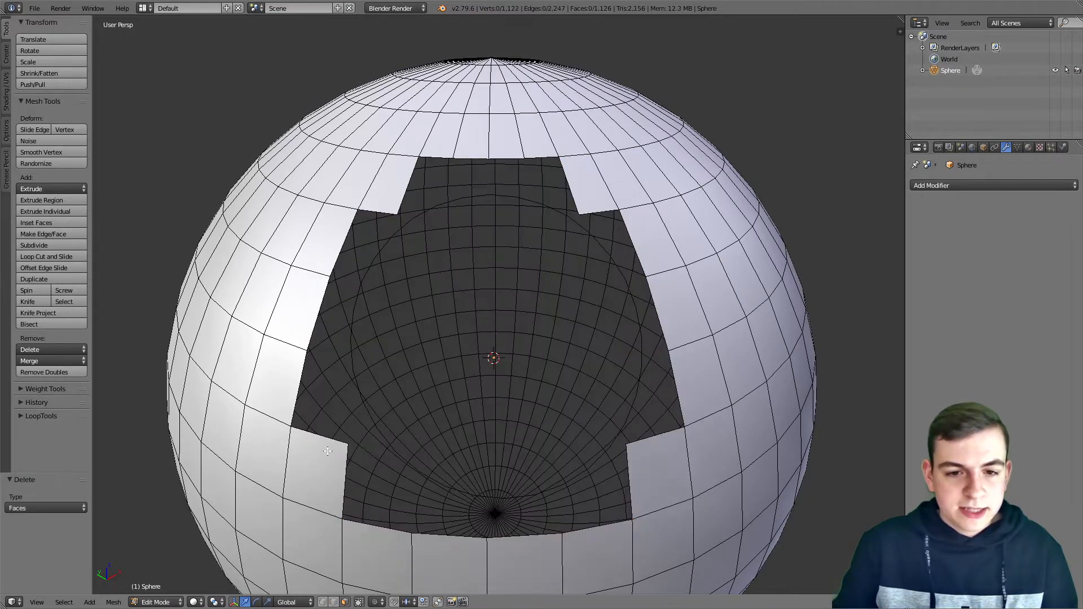
{"action": "middle_click_drag", "start_coordinate": [531, 322], "coordinate": [536, 320]}
{"action": "key", "text": "x"}
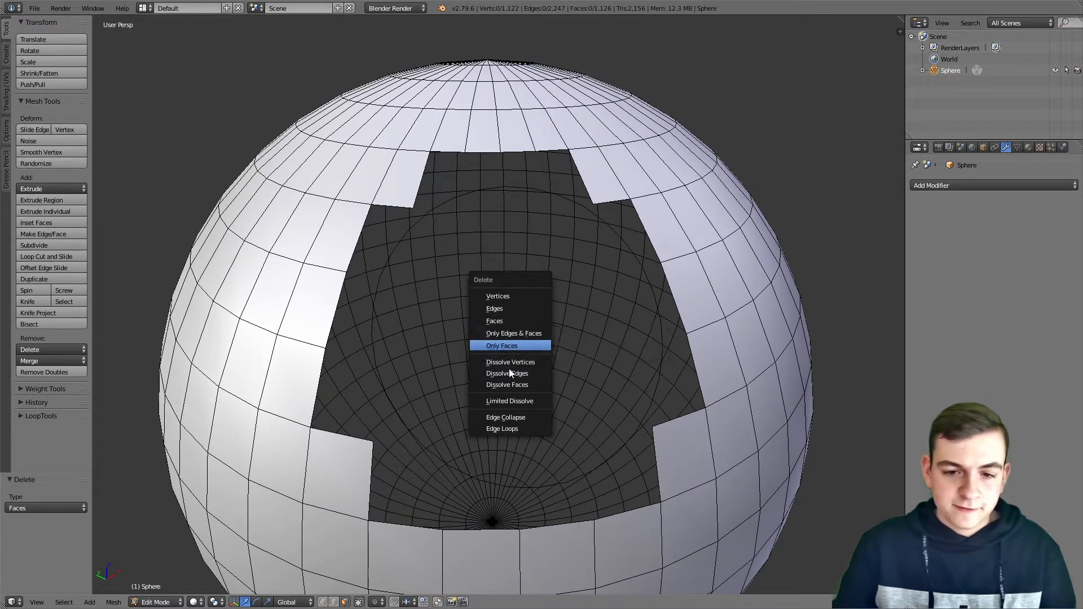
{"action": "middle_click_drag", "start_coordinate": [347, 451], "coordinate": [355, 427]}
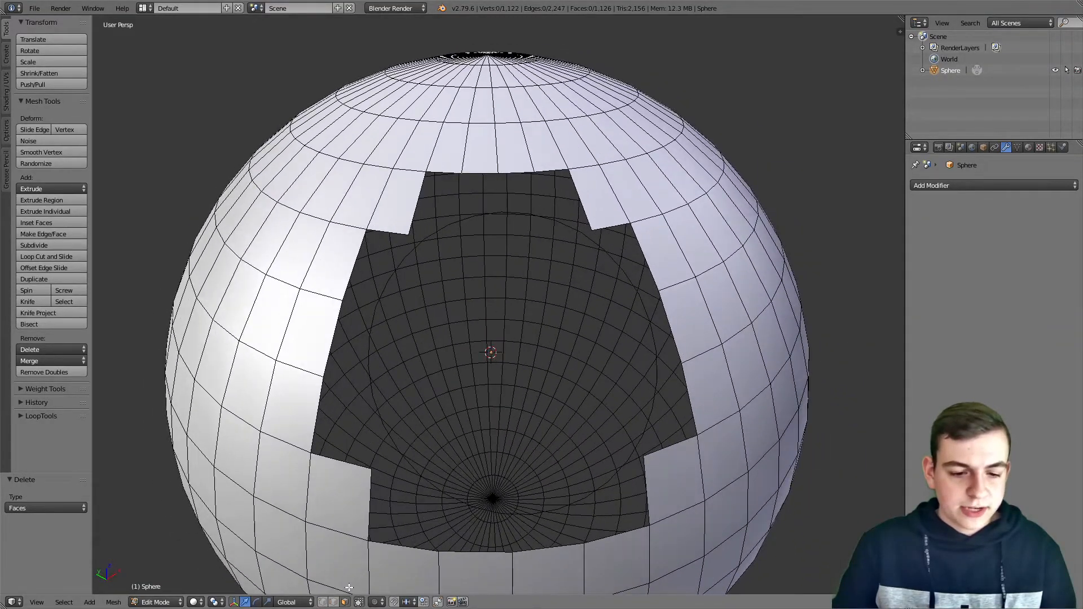
{"action": "key", "text": "a"}
{"action": "middle_click_drag", "start_coordinate": [496, 212], "coordinate": [324, 385]}
{"action": "key", "text": "a"}
In vertex select mode, select a vertex on the sphere's far side, grow the selection across the back half, and hide it
{"action": "scroll", "coordinate": [326, 372], "scroll_direction": "down", "scroll_amount": 2}
{"action": "scroll", "coordinate": [325, 372], "scroll_direction": "down", "scroll_amount": 1}
{"action": "middle_click_drag", "start_coordinate": [471, 454], "coordinate": [462, 444]}
{"action": "scroll", "coordinate": [463, 445], "scroll_direction": "up", "scroll_amount": 2}
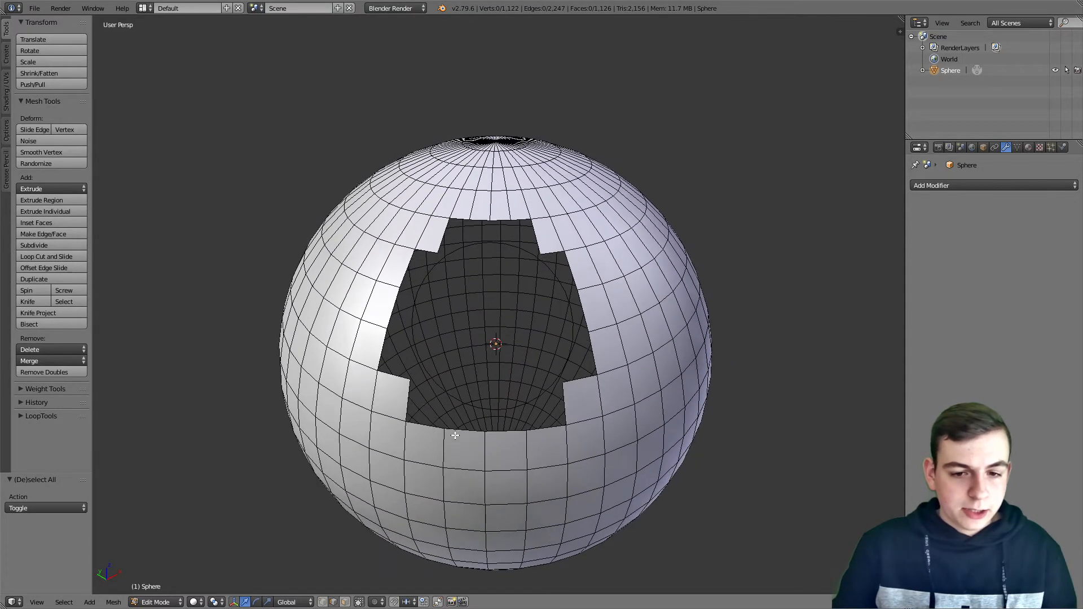
{"action": "left_click", "coordinate": [323, 602]}
{"action": "middle_click_drag", "start_coordinate": [425, 476], "coordinate": [421, 472]}
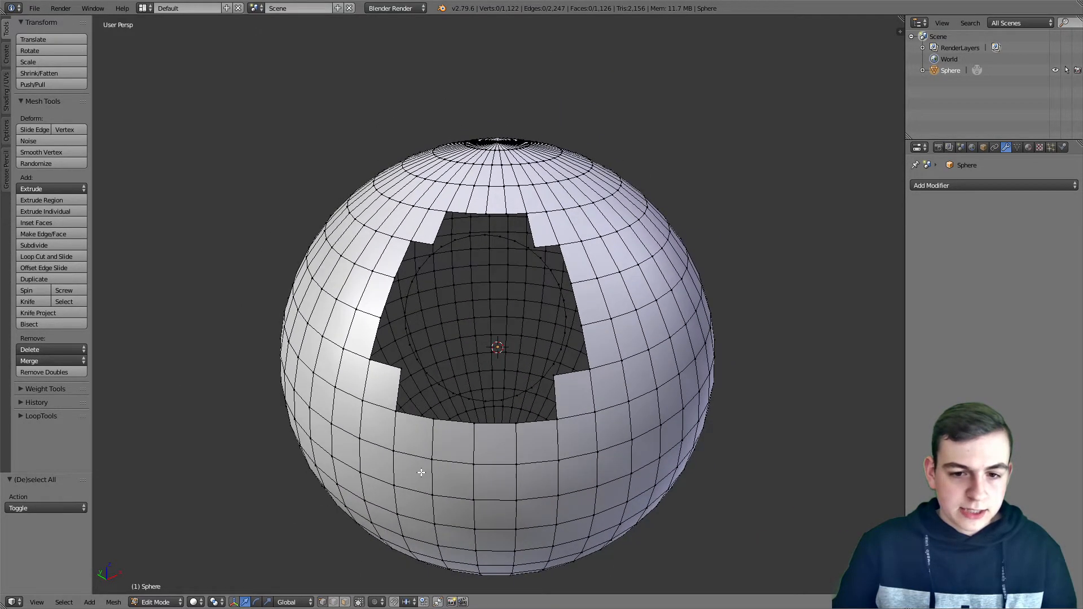
{"action": "right_click", "coordinate": [507, 323]}
{"action": "middle_click_drag", "start_coordinate": [507, 323], "coordinate": [512, 329]}
{"action": "key", "text": "ctrl+KP_Add"}
{"action": "key", "text": "ctrl+KP_Add"}
{"action": "key", "text": "ctrl+KP_Add"}
{"action": "key", "text": "ctrl+KP_Add"}
{"action": "key", "text": "ctrl+KP_Add"}
{"action": "key", "text": "ctrl+KP_Add"}
{"action": "key", "text": "ctrl+KP_Add"}
{"action": "key", "text": "ctrl+KP_Add"}
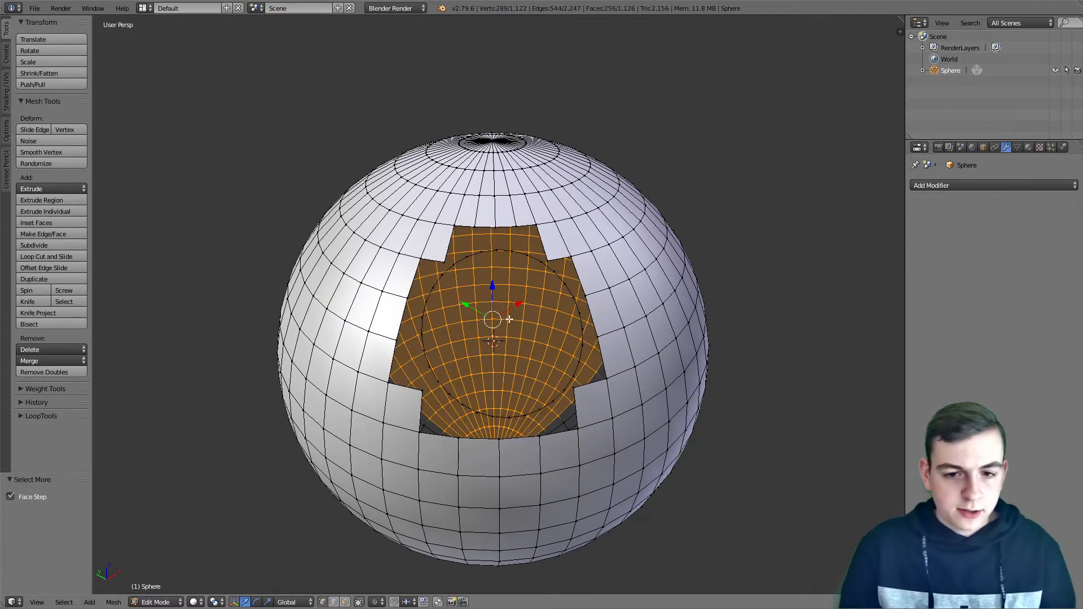
{"action": "key", "text": "ctrl+KP_Add"}
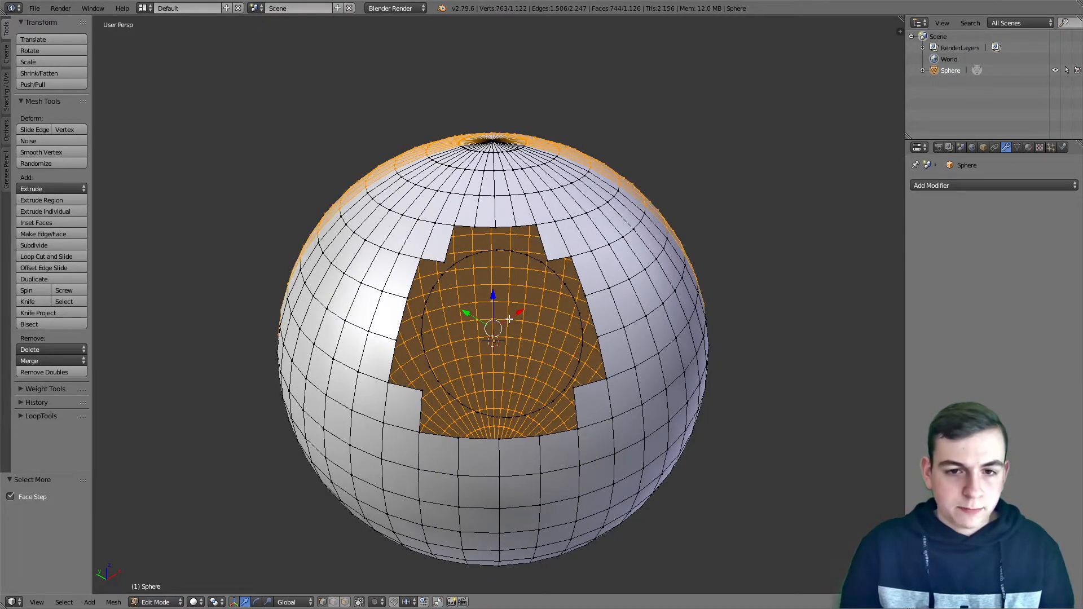
{"action": "key", "text": "ctrl+KP_Add"}
{"action": "key", "text": "h"}
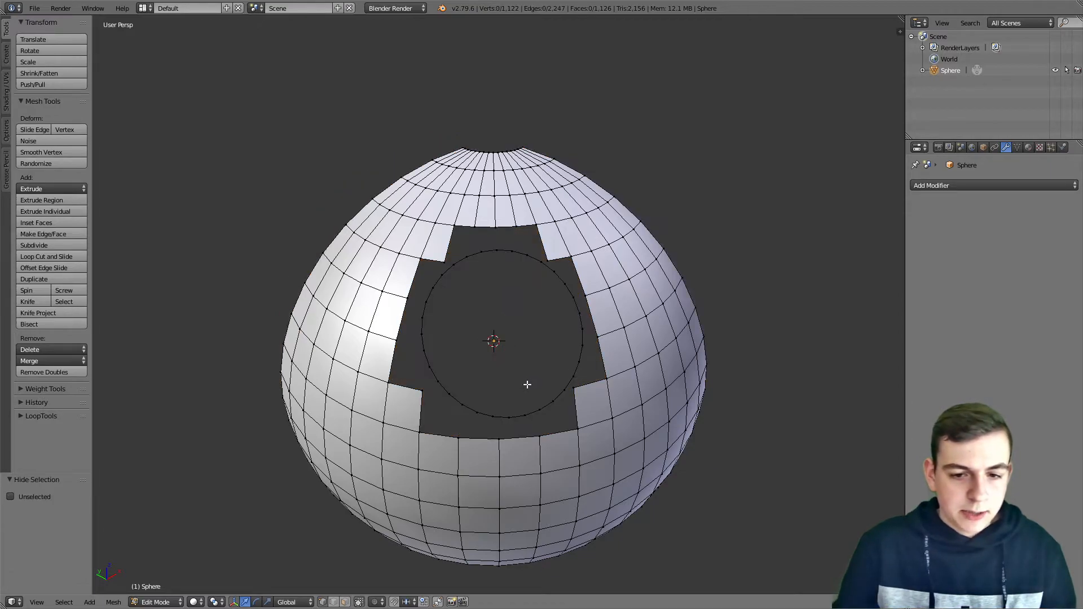
{"action": "middle_click_drag", "start_coordinate": [527, 387], "coordinate": [522, 378]}
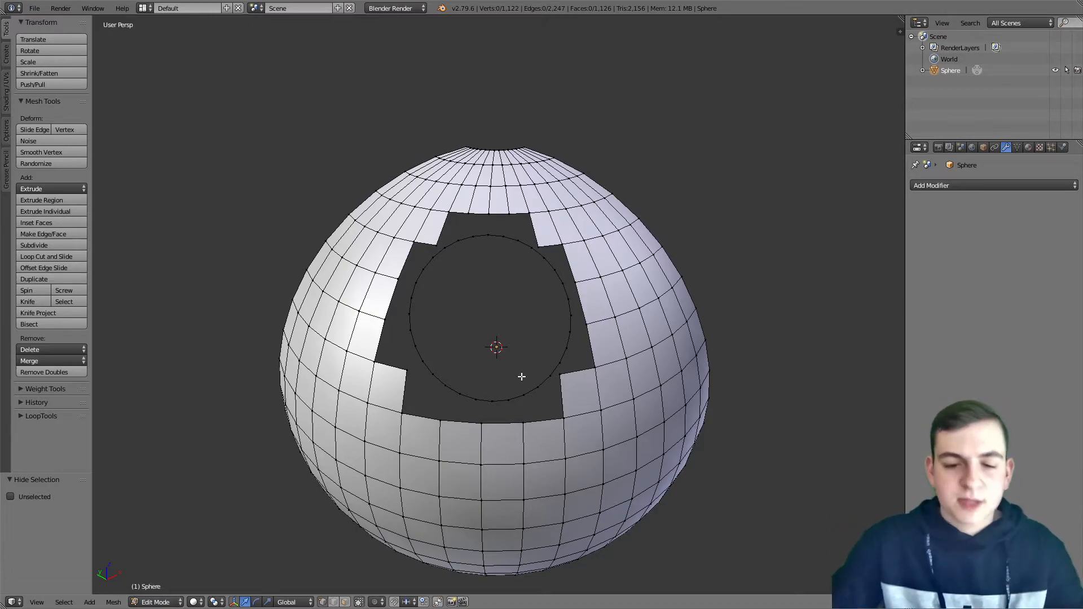
Try to fill between the circle loop and the opening's boundary edges in one go
{"action": "scroll", "coordinate": [477, 433], "scroll_direction": "up", "scroll_amount": 3}
{"action": "middle_click_drag", "start_coordinate": [467, 435], "coordinate": [498, 356]}
{"action": "left_click", "coordinate": [424, 387], "text": "alt"}
{"action": "left_click", "coordinate": [387, 430], "text": "alt+shift"}
{"action": "key", "text": "f"}
{"action": "key", "text": "ctrl+z"}
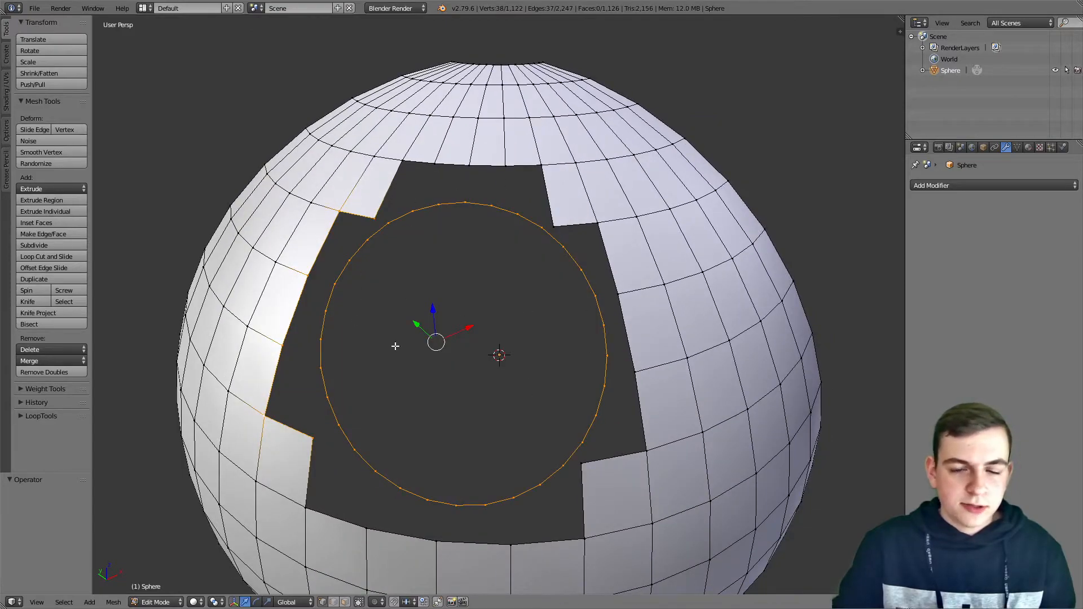
{"action": "key", "text": "a"}
{"action": "middle_click_drag", "start_coordinate": [372, 320], "coordinate": [465, 365]}
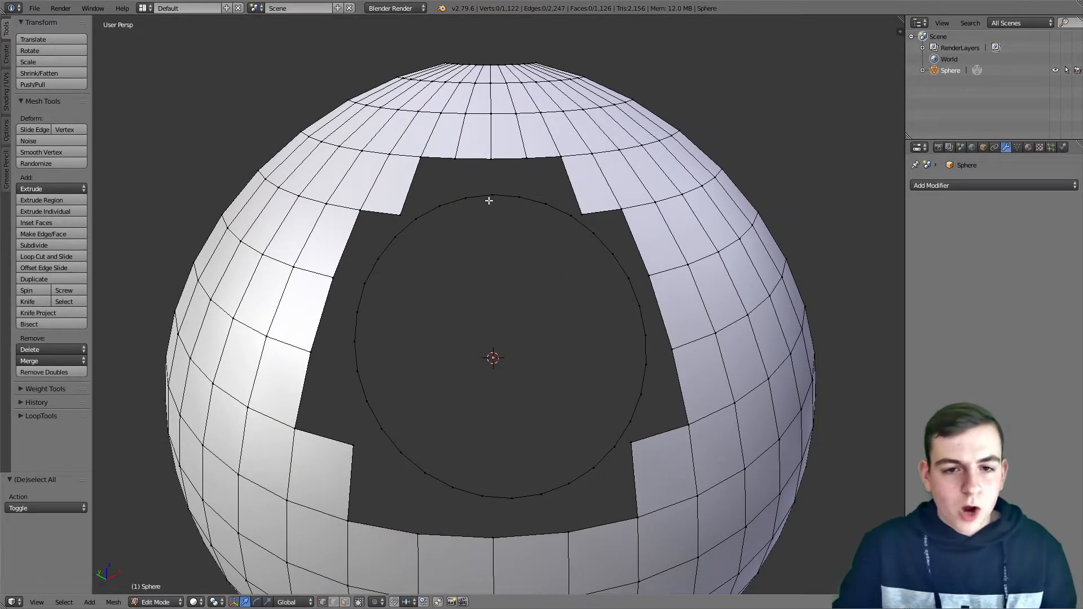
Create a four-sided face between two vertices at the circle's top and the two opposite vertices on the opening's upper edge
{"action": "middle_click_drag", "start_coordinate": [487, 202], "coordinate": [486, 208]}
{"action": "right_click", "coordinate": [489, 216]}
{"action": "right_click", "coordinate": [489, 176], "text": "shift"}
{"action": "right_click", "coordinate": [454, 176], "text": "shift"}
{"action": "right_click", "coordinate": [461, 220], "text": "shift"}
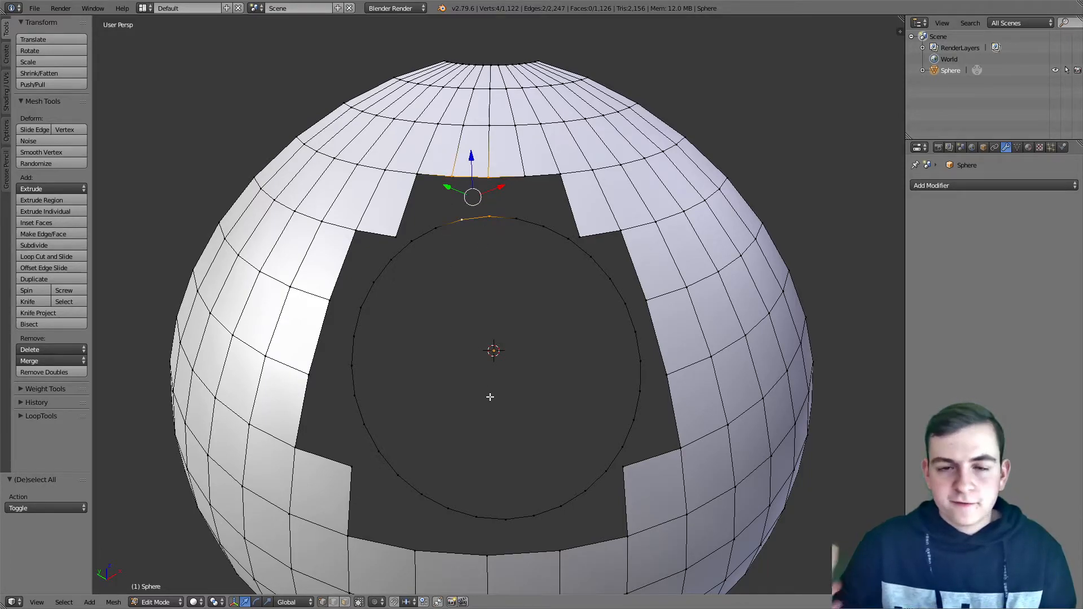
{"action": "key", "text": "f"}
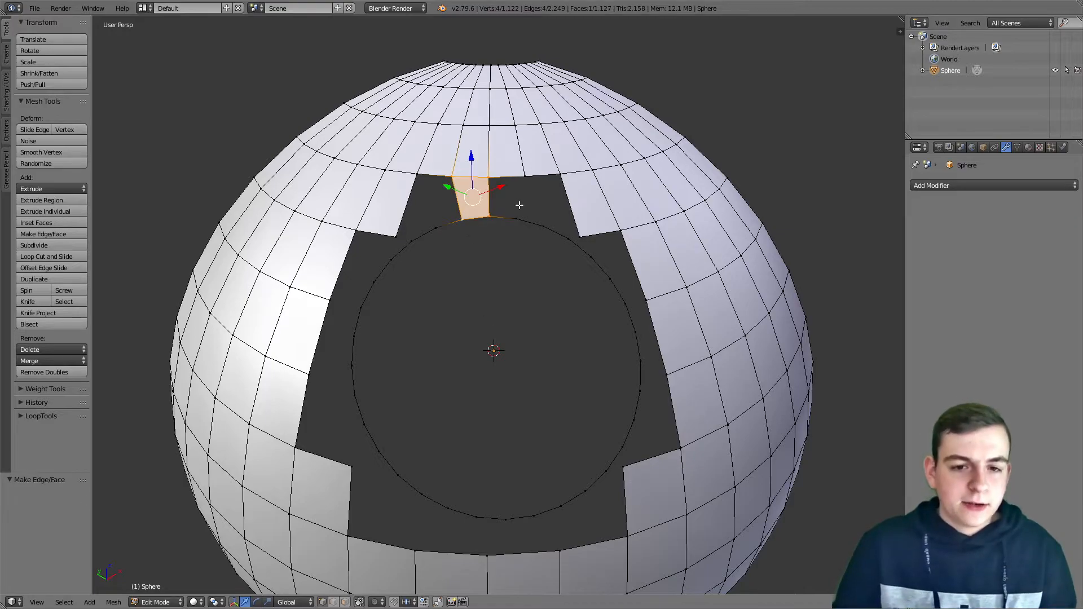
Fill a four-sided face immediately right of the first bridging face at the circle's top
{"action": "key", "text": "a"}
{"action": "right_click", "coordinate": [489, 177]}
{"action": "right_click", "coordinate": [489, 217], "text": "shift"}
{"action": "right_click", "coordinate": [515, 217], "text": "shift"}
{"action": "right_click", "coordinate": [525, 176], "text": "shift"}
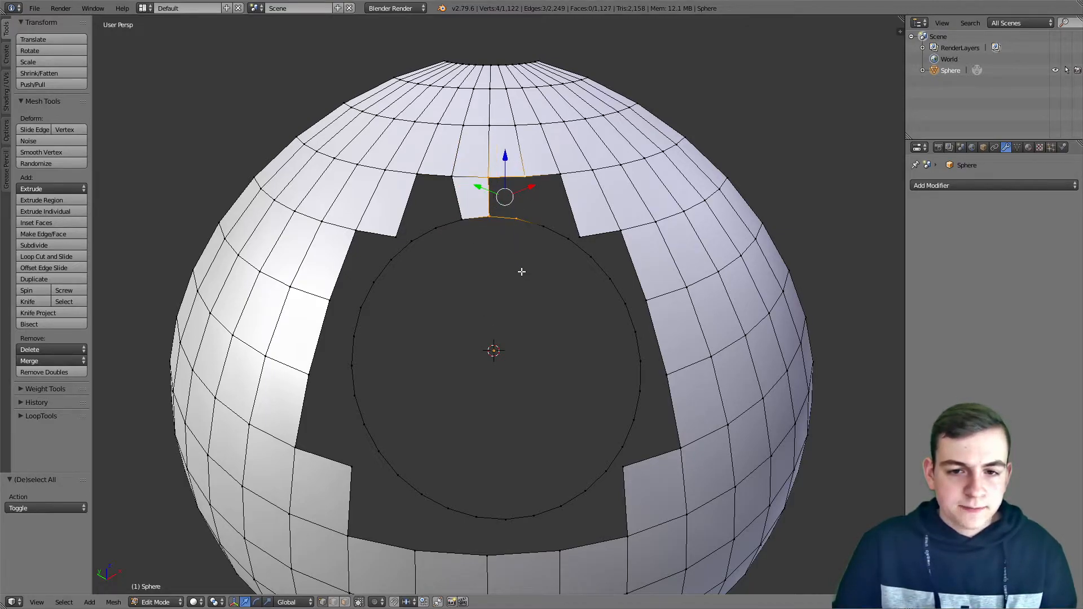
{"action": "key", "text": "f"}
Bridge the next circle segment to the right end of the opening's upper edge with another face
{"action": "right_click", "coordinate": [525, 177]}
{"action": "right_click", "coordinate": [517, 218], "text": "shift"}
{"action": "right_click", "coordinate": [567, 238], "text": "shift"}
{"action": "right_click", "coordinate": [560, 175], "text": "shift"}
{"action": "right_click", "coordinate": [544, 227], "text": "shift"}
{"action": "right_click", "coordinate": [567, 240], "text": "shift"}
{"action": "key", "text": "f"}
Fill the gaps around the opening's upper-right inner corner vertex with faces connecting it to the circle
{"action": "right_click", "coordinate": [579, 237]}
{"action": "right_click", "coordinate": [568, 239], "text": "shift"}
{"action": "right_click", "coordinate": [544, 227], "text": "shift"}
{"action": "right_click", "coordinate": [531, 180], "text": "shift"}
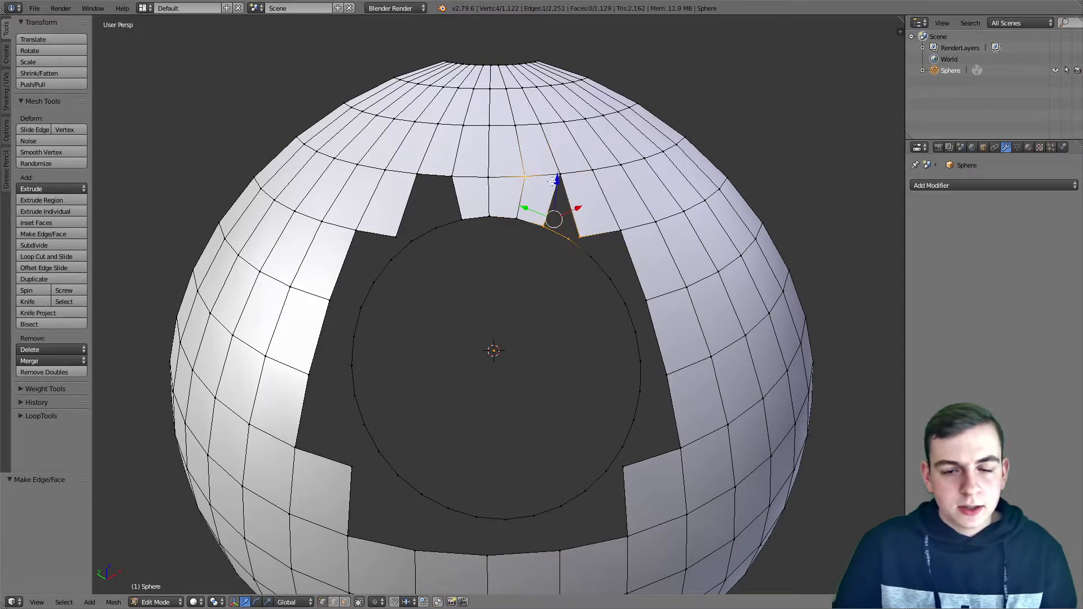
{"action": "key", "text": "f"}
{"action": "key", "text": "a"}
{"action": "right_click", "coordinate": [578, 240]}
{"action": "key", "text": "f"}
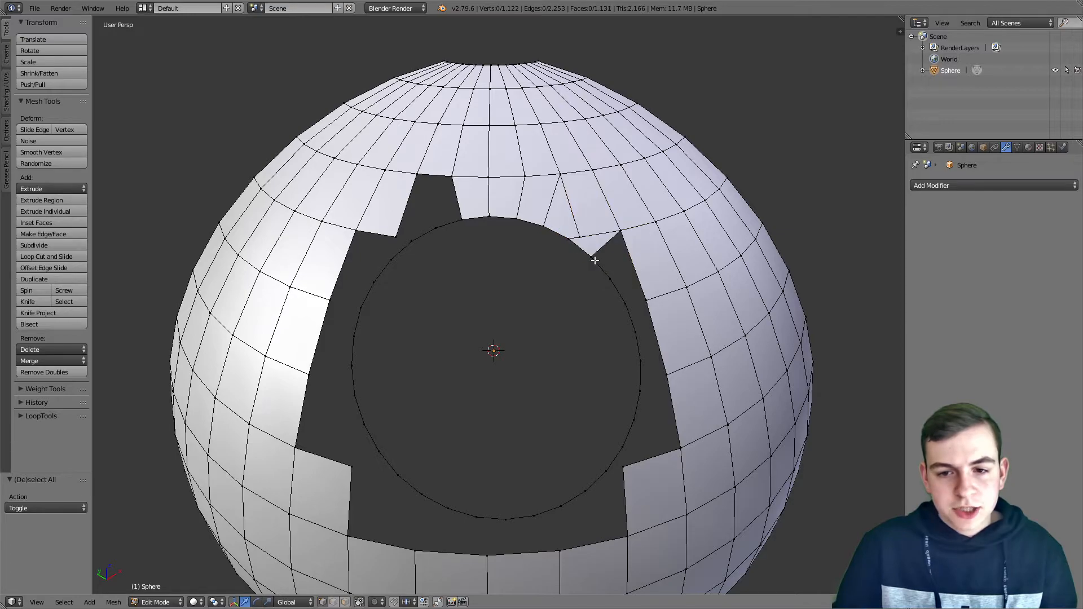
Create a five-sided face between the circle's upper-right segments and the opening's right boundary edge, then clear the selection
{"action": "right_click", "coordinate": [614, 278], "text": "shift"}
{"action": "right_click", "coordinate": [645, 301], "text": "shift"}
{"action": "right_click", "coordinate": [627, 305], "text": "shift"}
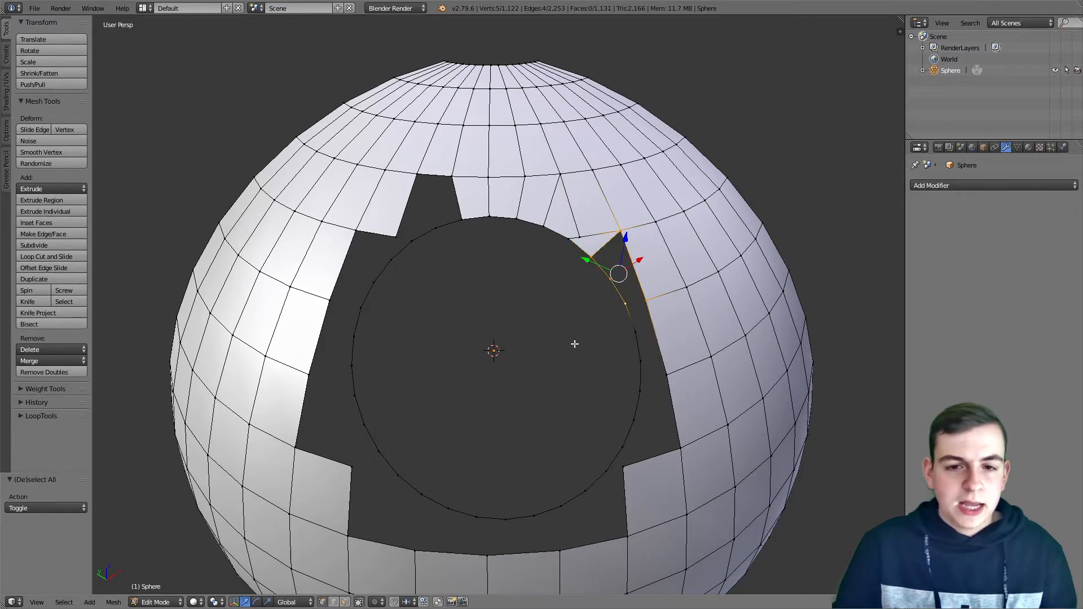
{"action": "key", "text": "f"}
{"action": "key", "text": "a"}
{"action": "middle_click_drag", "start_coordinate": [538, 342], "coordinate": [514, 345]}
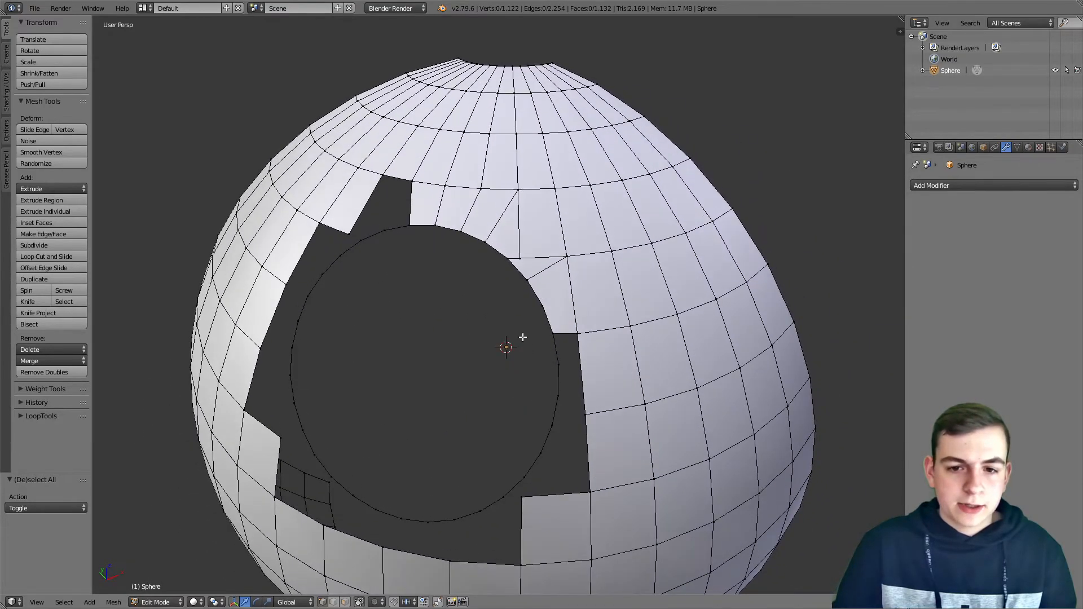
Vertex-slide the upper-right corner vertex away from the circle's rim, using a factor of 0.261 for the final slide
{"action": "right_click", "coordinate": [520, 256]}
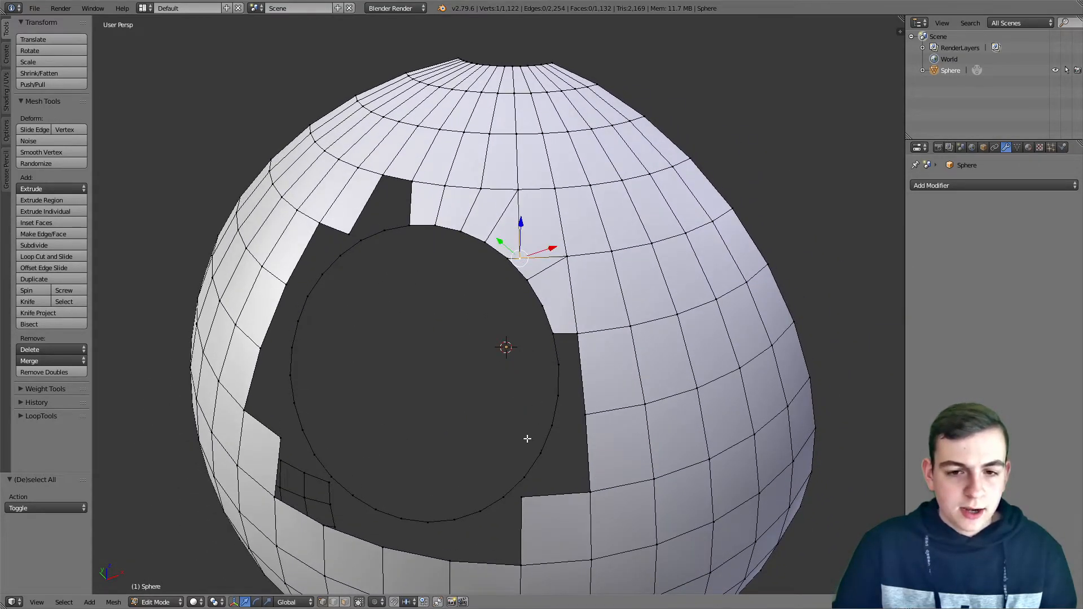
{"action": "right_click", "coordinate": [509, 258]}
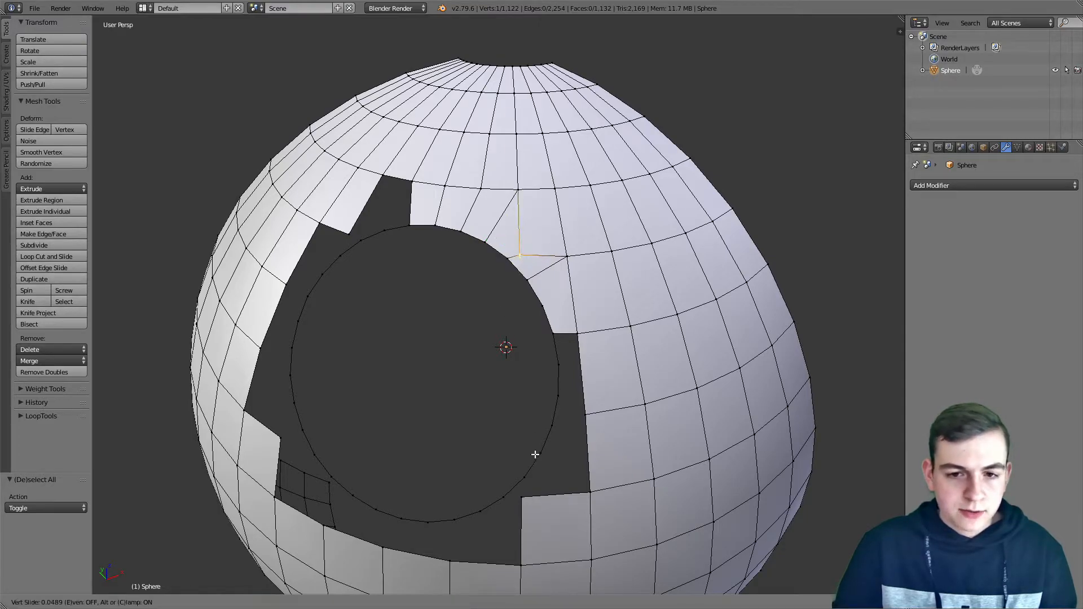
{"action": "right_click", "coordinate": [520, 259]}
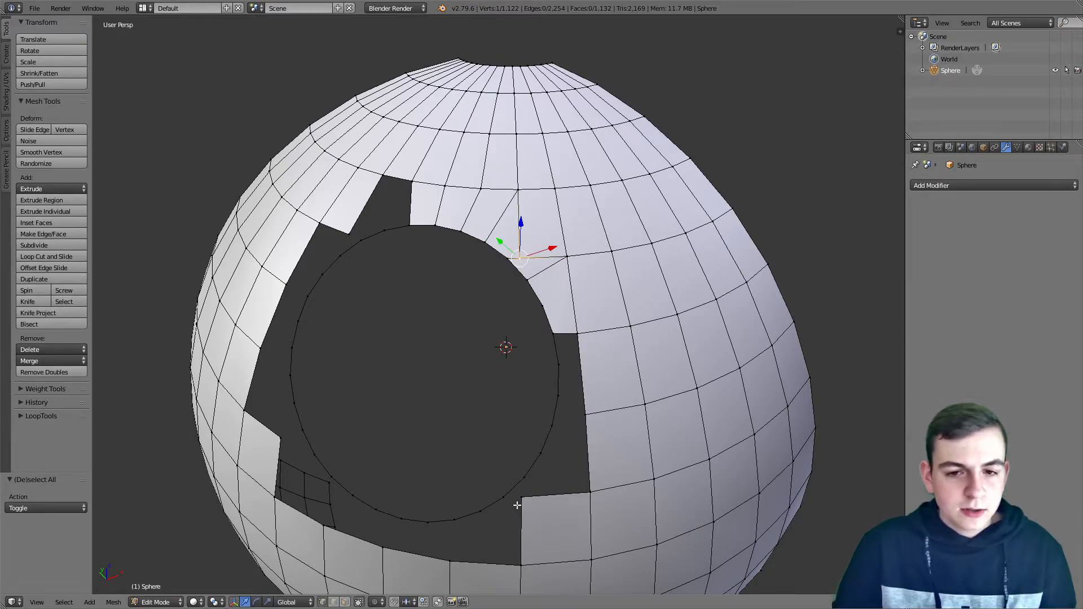
{"action": "key", "text": "shift+v"}
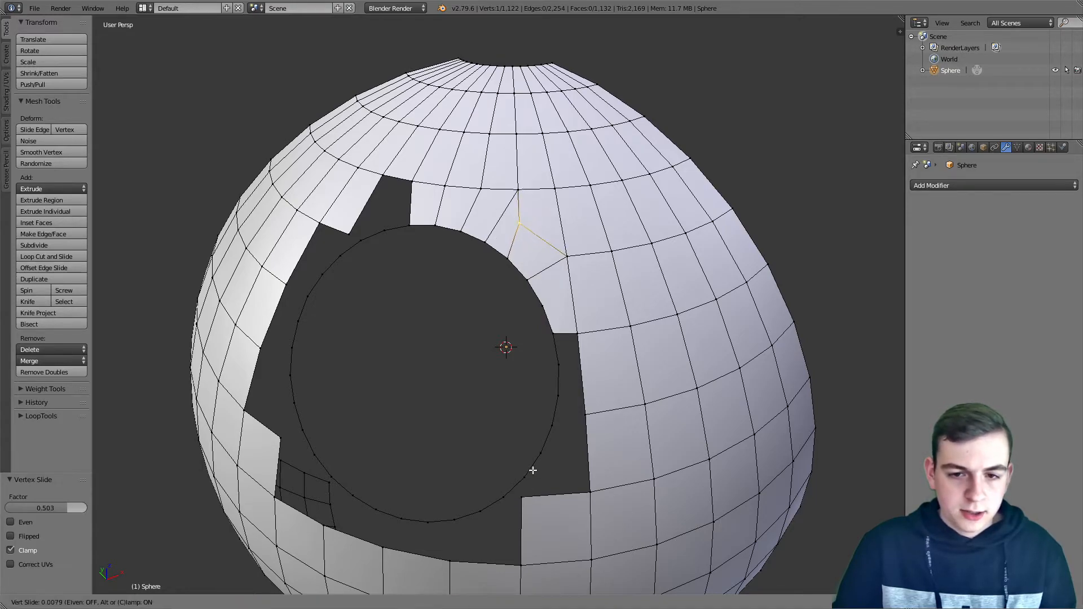
{"action": "left_click", "coordinate": [552, 470]}
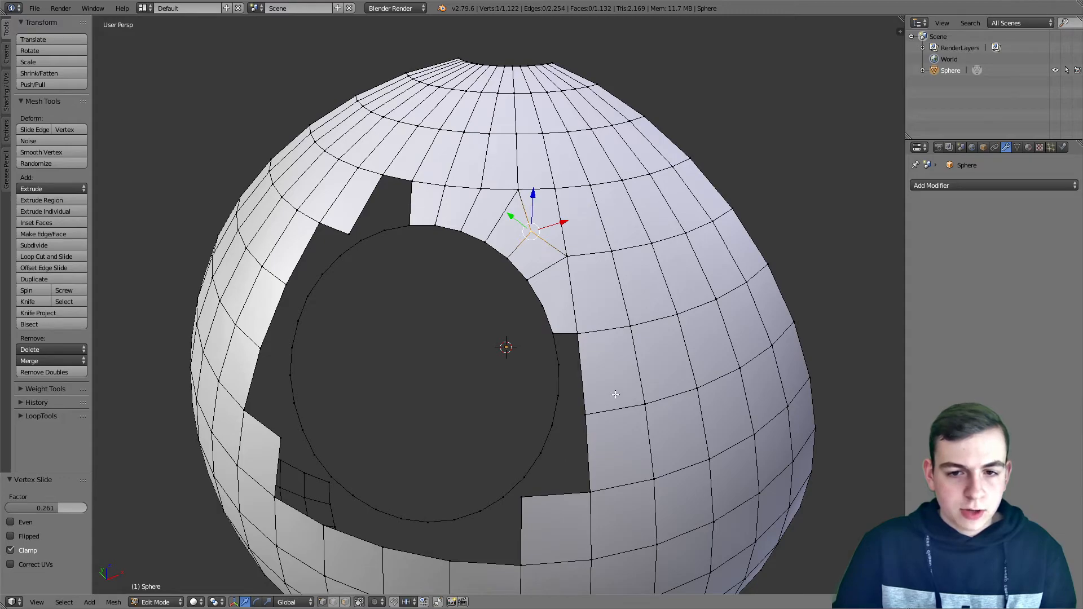
{"action": "key", "text": "a"}
Fill a four-sided face between the circle's upper-left segment and the left end of the opening's upper edge
{"action": "middle_click_drag", "start_coordinate": [412, 294], "coordinate": [488, 309]}
{"action": "right_click", "coordinate": [506, 277]}
{"action": "right_click", "coordinate": [486, 280], "text": "shift"}
{"action": "right_click", "coordinate": [480, 224], "text": "shift"}
{"action": "right_click", "coordinate": [453, 226], "text": "shift"}
{"action": "key", "text": "ctrl+space"}
{"action": "key", "text": "ctrl+space"}
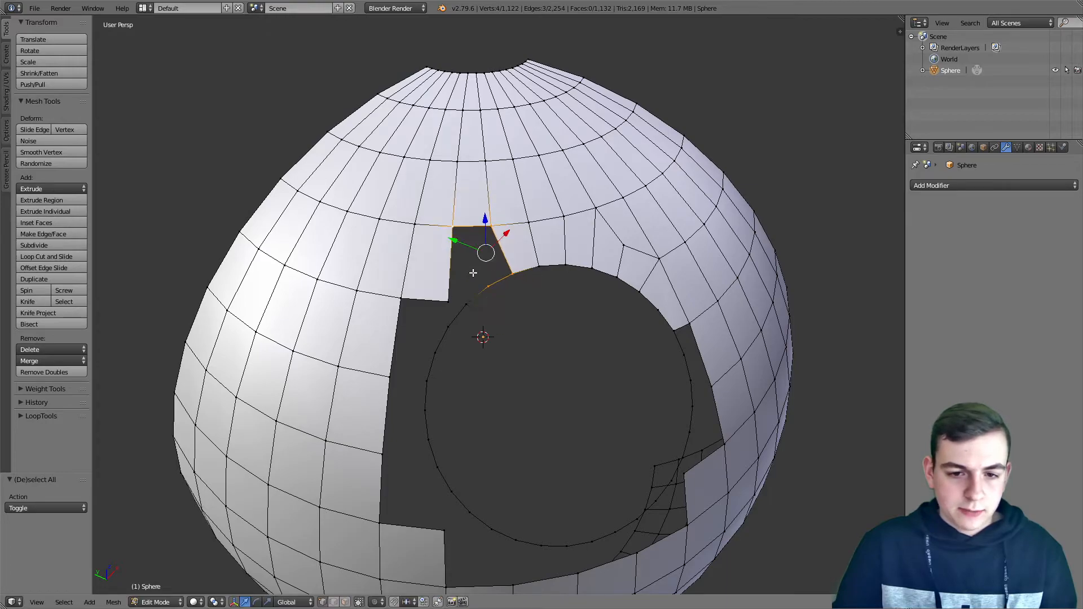
{"action": "key", "text": "f"}
Fill a face joining the opening's upper-left inner corner vertex and the edge above it to the next circle segment
{"action": "right_click", "coordinate": [488, 287]}
{"action": "right_click", "coordinate": [453, 227], "text": "shift"}
{"action": "right_click", "coordinate": [450, 304], "text": "shift"}
{"action": "right_click", "coordinate": [466, 306], "text": "shift"}
{"action": "key", "text": "f"}
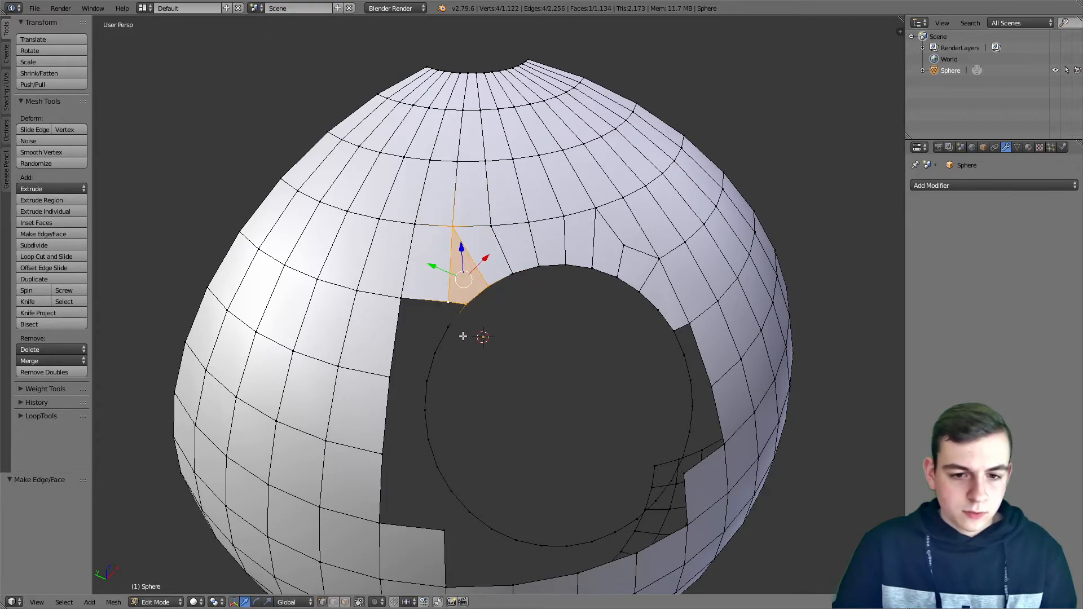
Fill a face between the opening's upper-left boundary corner and the next circle segment, then clear the selection
{"action": "key", "text": "a"}
{"action": "right_click", "coordinate": [449, 308]}
{"action": "right_click", "coordinate": [455, 323]}
{"action": "right_click", "coordinate": [465, 303], "text": "shift"}
{"action": "right_click", "coordinate": [408, 301], "text": "shift"}
{"action": "right_click", "coordinate": [448, 316], "text": "shift"}
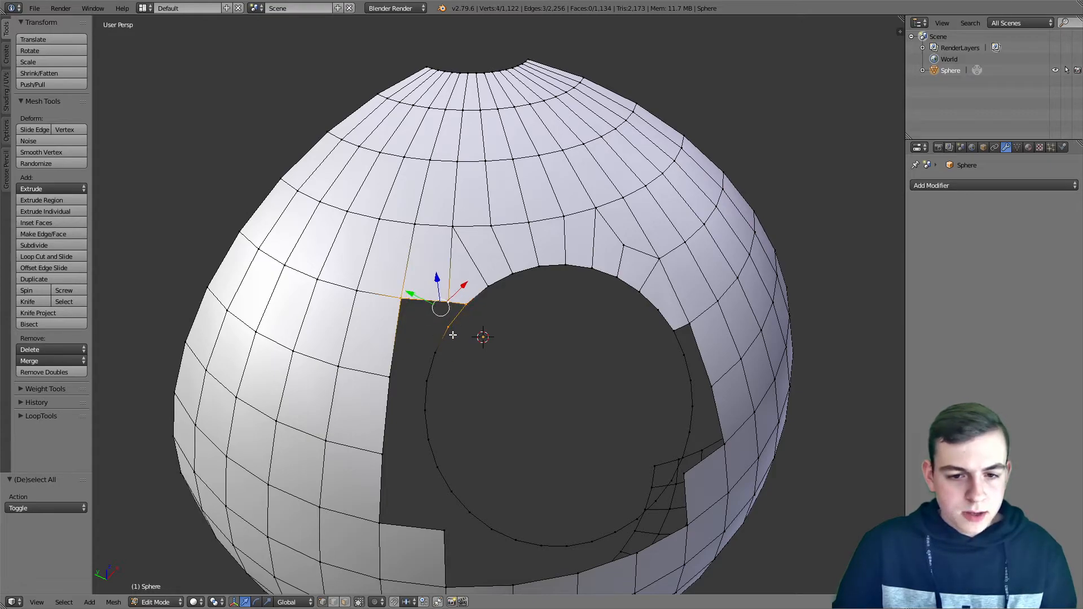
{"action": "key", "text": "f"}
{"action": "key", "text": "a"}
Vertex-slide the upper-left inner vertex away from the circle's rim, using a final factor of 0.128, and save over GalaxyModeling_Ep1.blend
{"action": "right_click", "coordinate": [450, 310]}
{"action": "key", "text": "g"}
{"action": "key", "text": "g"}
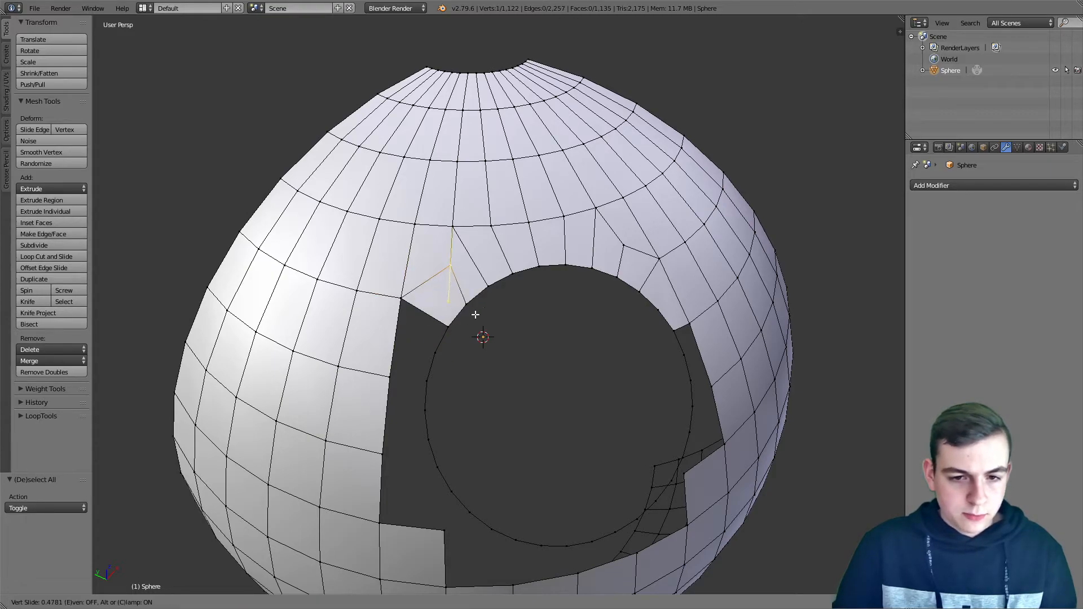
{"action": "left_click", "coordinate": [477, 320]}
{"action": "key", "text": "g"}
{"action": "key", "text": "g"}
{"action": "left_click", "coordinate": [459, 314]}
{"action": "key", "text": "g"}
{"action": "key", "text": "g"}
{"action": "left_click", "coordinate": [452, 306]}
{"action": "key", "text": "g"}
{"action": "key", "text": "g"}
{"action": "left_click", "coordinate": [451, 303]}
{"action": "key", "text": "ctrl+s"}
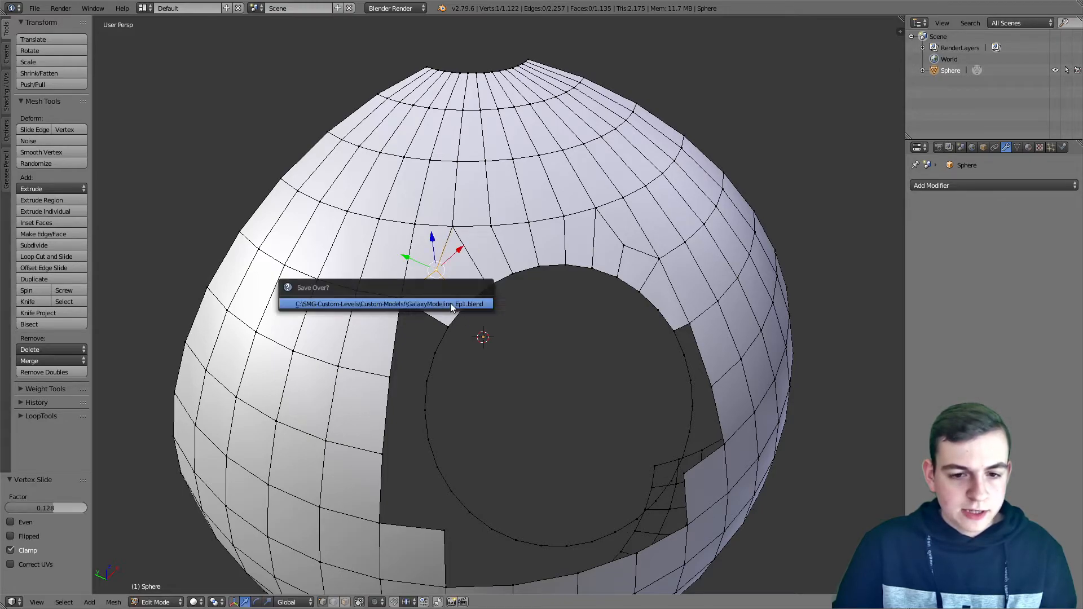
{"action": "left_click", "coordinate": [451, 307]}
Fill a five-sided face between the topmost edge of the opening's left boundary and the circle's upper-left segments
{"action": "key", "text": "a"}
{"action": "right_click", "coordinate": [426, 379]}
{"action": "right_click", "coordinate": [392, 376], "text": "shift"}
{"action": "right_click", "coordinate": [402, 302], "text": "shift"}
{"action": "right_click", "coordinate": [463, 310], "text": "shift"}
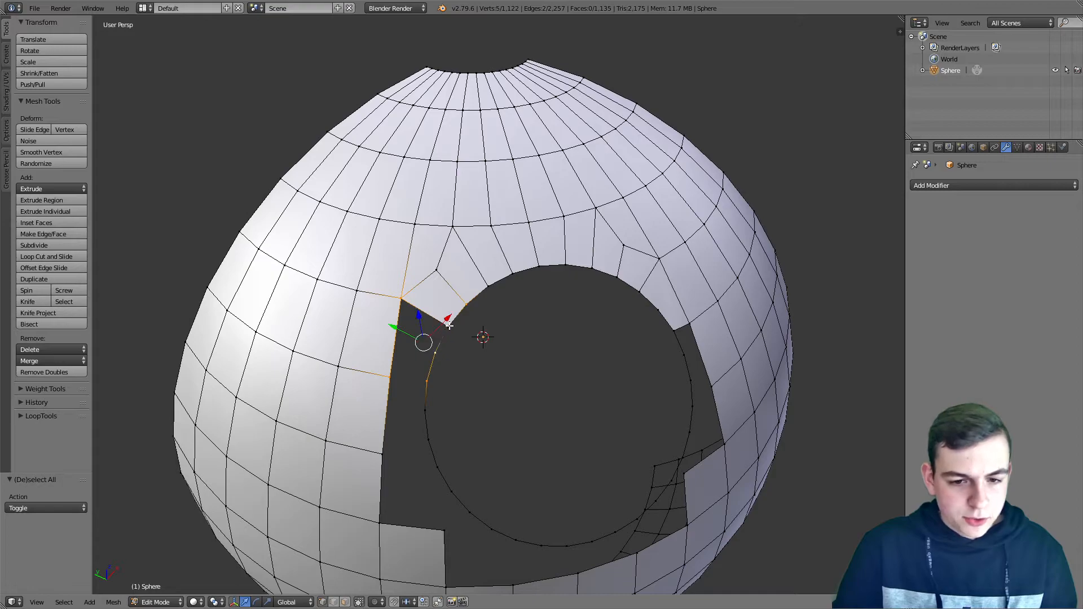
{"action": "key", "text": "f"}
{"action": "key", "text": "a"}
Fill the next face down between the opening's left boundary and the circle's left side, then clear the selection
{"action": "right_click", "coordinate": [432, 424]}
{"action": "right_click", "coordinate": [384, 451], "text": "shift"}
{"action": "right_click", "coordinate": [390, 381], "text": "shift"}
{"action": "right_click", "coordinate": [426, 382], "text": "shift"}
{"action": "key", "text": "f"}
{"action": "middle_click_drag", "start_coordinate": [455, 451], "coordinate": [432, 432]}
{"action": "key", "text": "a"}
Fill a face between the upper part of the opening's right boundary and the adjoining circle segments, then clear the selection
{"action": "right_click", "coordinate": [621, 376]}
{"action": "right_click", "coordinate": [631, 346]}
{"action": "right_click", "coordinate": [656, 358], "text": "shift"}
{"action": "right_click", "coordinate": [635, 282], "text": "shift"}
{"action": "right_click", "coordinate": [619, 290], "text": "shift"}
{"action": "right_click", "coordinate": [623, 319], "text": "shift"}
{"action": "key", "text": "f"}
{"action": "key", "text": "a"}
Fill the next open section between the opening's left boundary and the circle's left rim, down to the boundary's lower-left step
{"action": "right_click", "coordinate": [342, 370]}
{"action": "right_click", "coordinate": [338, 343], "text": "shift"}
{"action": "right_click", "coordinate": [299, 352], "text": "shift"}
{"action": "right_click", "coordinate": [282, 420], "text": "shift"}
{"action": "right_click", "coordinate": [346, 401], "text": "shift"}
{"action": "right_click", "coordinate": [281, 418], "text": "shift"}
{"action": "right_click", "coordinate": [281, 418], "text": "shift"}
{"action": "key", "text": "f"}
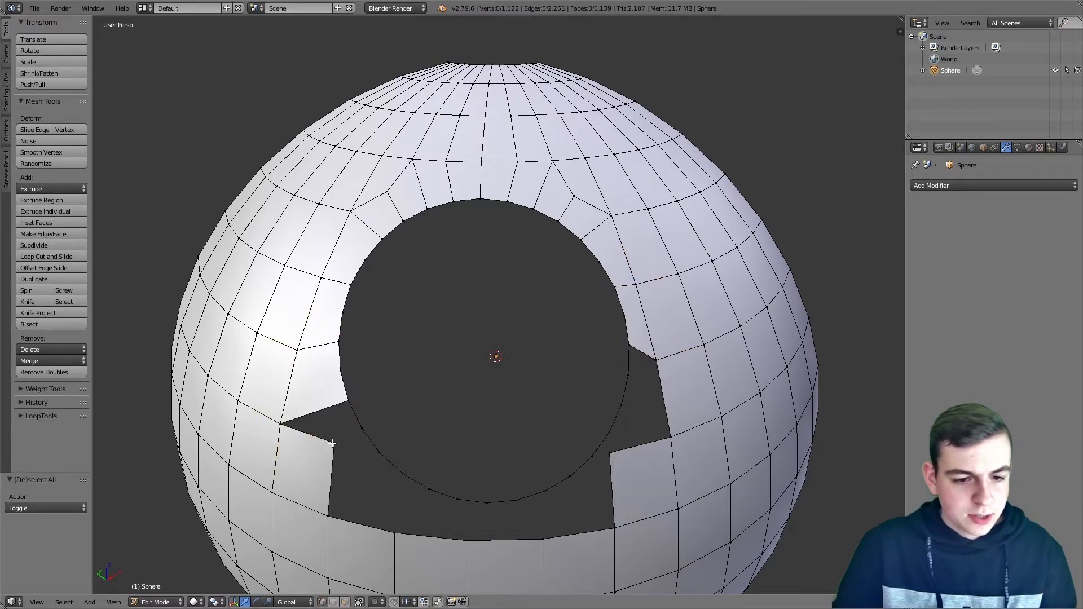
{"action": "key", "text": "a"}
Fill a four-sided face between the short horizontal step edge of the left boundary and the circle's lower-left segment
{"action": "middle_click_drag", "start_coordinate": [288, 419], "coordinate": [325, 416]}
{"action": "right_click", "coordinate": [322, 430]}
{"action": "right_click", "coordinate": [403, 396], "text": "shift"}
{"action": "right_click", "coordinate": [386, 442], "text": "shift"}
{"action": "right_click", "coordinate": [410, 423], "text": "shift"}
{"action": "key", "text": "f"}
{"action": "key", "text": "a"}
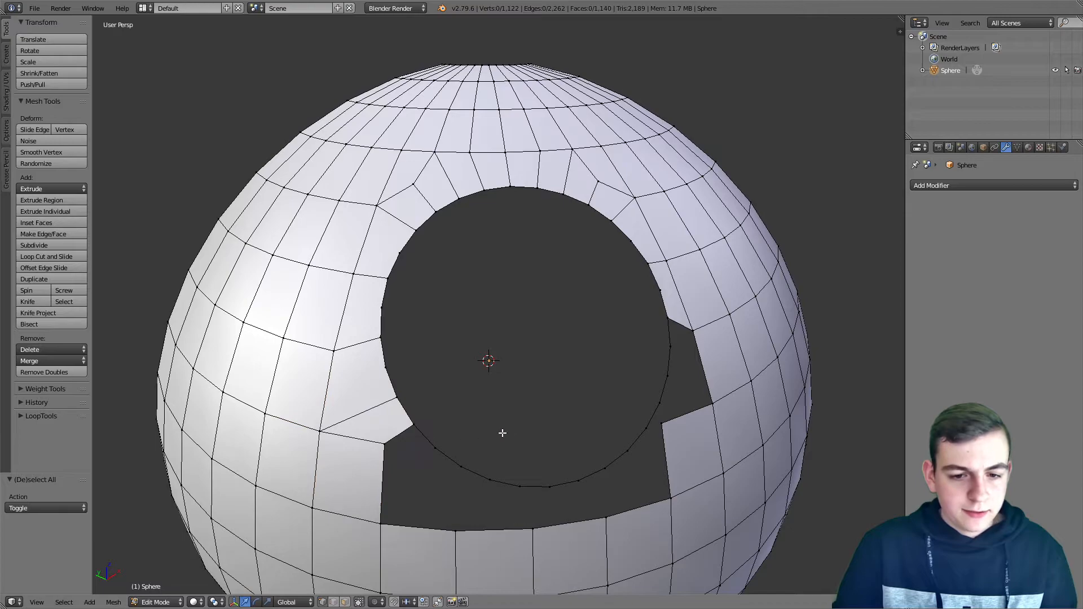
Fill a five-sided face between the remaining vertical edge of the right boundary and the circle's right segments
{"action": "middle_click_drag", "start_coordinate": [495, 435], "coordinate": [648, 406]}
{"action": "right_click", "coordinate": [634, 324]}
{"action": "right_click", "coordinate": [627, 382], "text": "shift"}
{"action": "right_click", "coordinate": [633, 353], "text": "shift"}
{"action": "right_click", "coordinate": [661, 337], "text": "shift"}
{"action": "right_click", "coordinate": [677, 417], "text": "shift"}
{"action": "key", "text": "f"}
{"action": "key", "text": "a"}
Fill a four-sided face between the right boundary's short step edge and the circle's lower-right segment
{"action": "right_click", "coordinate": [628, 384]}
{"action": "right_click", "coordinate": [617, 411], "text": "shift"}
{"action": "right_click", "coordinate": [618, 431], "text": "shift"}
{"action": "right_click", "coordinate": [679, 414], "text": "shift"}
{"action": "key", "text": "f"}
{"action": "key", "text": "a"}
{"action": "middle_click_drag", "start_coordinate": [621, 442], "coordinate": [627, 440]}
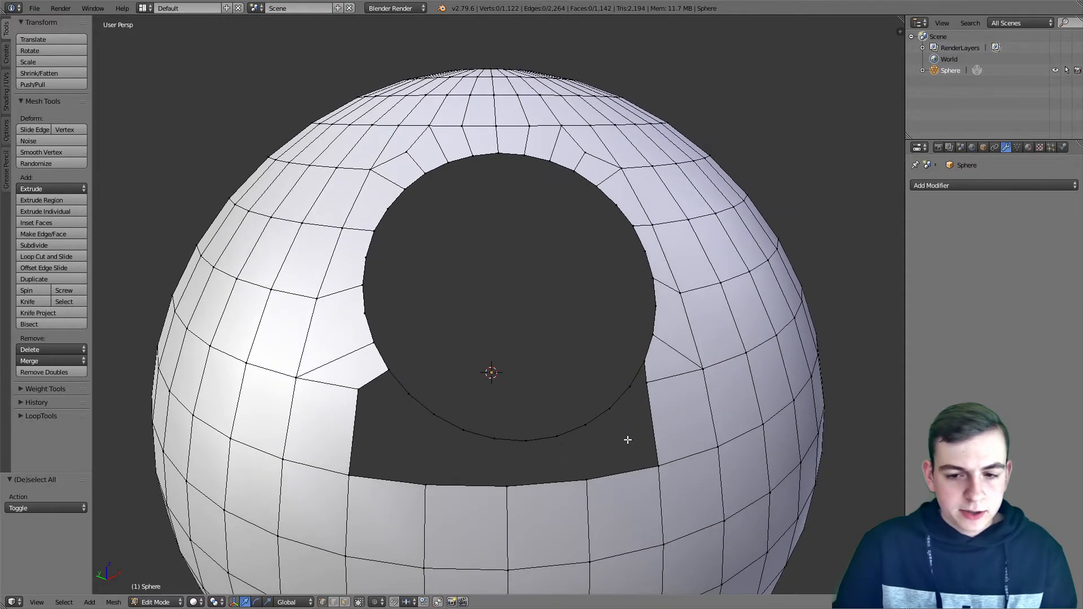
Fill a six-sided face between the circle's lower-left segments and the opening's lower-left corner, then clear the selection
{"action": "right_click", "coordinate": [406, 391]}
{"action": "right_click", "coordinate": [389, 371], "text": "shift"}
{"action": "right_click", "coordinate": [359, 390], "text": "shift"}
{"action": "right_click", "coordinate": [350, 475], "text": "shift"}
{"action": "right_click", "coordinate": [428, 482], "text": "shift"}
{"action": "right_click", "coordinate": [432, 415], "text": "shift"}
{"action": "key", "text": "f"}
{"action": "key", "text": "a"}
Split the new lower-left face by connecting its middle circle vertex to the opening's lower-left corner vertex
{"action": "right_click", "coordinate": [411, 391]}
{"action": "right_click", "coordinate": [350, 475], "text": "shift"}
{"action": "key", "text": "j"}
{"action": "key", "text": "a"}
Vertex-slide the lower-left inner vertex away from the circle's rim, then save over the current file
{"action": "middle_click_drag", "start_coordinate": [453, 440], "coordinate": [444, 444]}
{"action": "right_click", "coordinate": [305, 477]}
{"action": "middle_click_drag", "start_coordinate": [307, 476], "coordinate": [351, 475]}
{"action": "right_click", "coordinate": [453, 416]}
{"action": "key", "text": "g"}
{"action": "right_click", "coordinate": [546, 377]}
{"action": "key", "text": "shift+v"}
{"action": "left_click", "coordinate": [584, 351]}
{"action": "key", "text": "shift+v"}
{"action": "left_click", "coordinate": [571, 381]}
{"action": "key", "text": "a"}
{"action": "mouse_move", "coordinate": [600, 398]}
{"action": "middle_mouse_down"}
{"action": "mouse_move", "coordinate": [563, 404]}
{"action": "mouse_move", "coordinate": [600, 395]}
{"action": "middle_mouse_up"}
{"action": "key", "text": "ctrl+s"}
{"action": "left_click", "coordinate": [567, 405]}
Fill a face between the circle's lower-right segment and the lower vertical edge of the opening's right boundary
{"action": "key", "text": "a"}
{"action": "right_click", "coordinate": [631, 381]}
{"action": "right_click", "coordinate": [614, 378], "text": "shift"}
{"action": "right_click", "coordinate": [630, 354], "text": "shift"}
{"action": "right_click", "coordinate": [638, 457], "text": "shift"}
{"action": "key", "text": "g"}
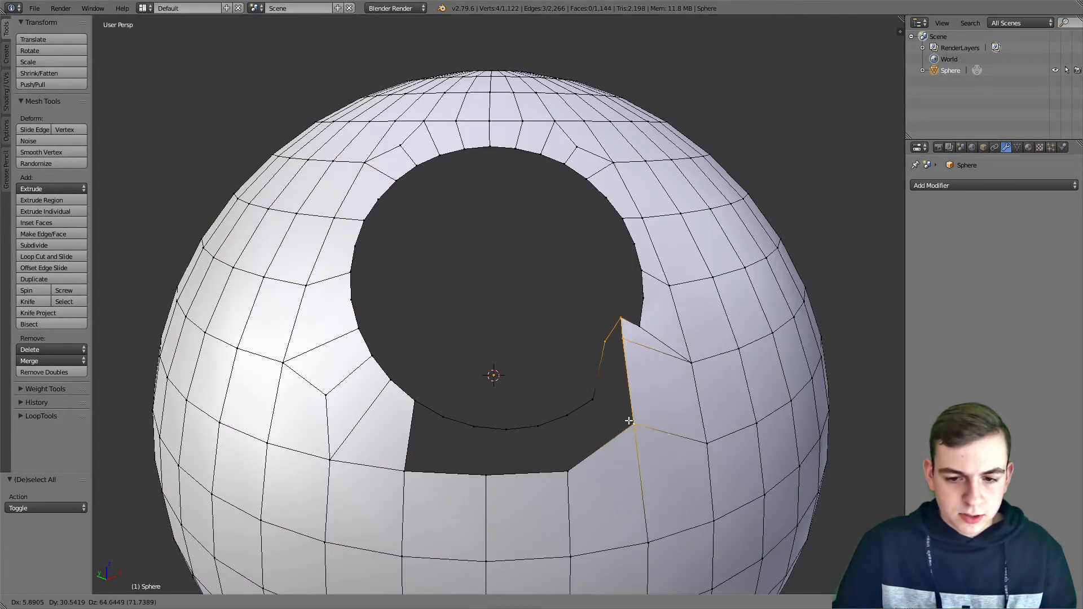
{"action": "right_click", "coordinate": [630, 418]}
{"action": "key", "text": "f"}
{"action": "key", "text": "a"}
Vertex-slide the lower-right inner vertex away from the circle's rim, using a factor of 0.210 for the first slide
{"action": "right_click", "coordinate": [639, 379]}
{"action": "key", "text": "shift+v"}
{"action": "left_click", "coordinate": [665, 393]}
{"action": "key", "text": "g"}
{"action": "key", "text": "g"}
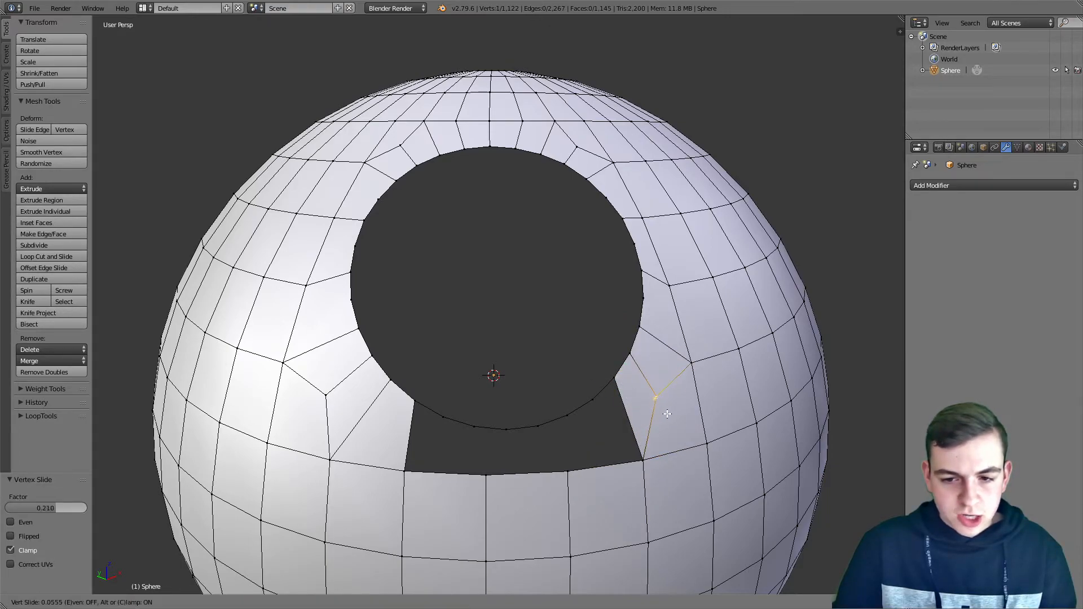
{"action": "left_click", "coordinate": [677, 413]}
Fill a five-sided face between the circle's lower-right segments and the right end of the opening's bottom edge
{"action": "right_click", "coordinate": [594, 399]}
{"action": "right_click", "coordinate": [614, 378], "text": "shift"}
{"action": "right_click", "coordinate": [567, 416], "text": "shift"}
{"action": "right_click", "coordinate": [567, 470], "text": "shift"}
{"action": "right_click", "coordinate": [645, 459], "text": "shift"}
{"action": "key", "text": "f"}
{"action": "key", "text": "a"}
Fill a five-sided face between the circle's lower-left segments and the left edge of the remaining bottom gap
{"action": "right_click", "coordinate": [417, 401]}
{"action": "right_click", "coordinate": [443, 415], "text": "shift"}
{"action": "right_click", "coordinate": [472, 428], "text": "shift"}
{"action": "right_click", "coordinate": [479, 448], "text": "shift"}
{"action": "right_click", "coordinate": [469, 430], "text": "shift"}
{"action": "right_click", "coordinate": [490, 463], "text": "shift"}
{"action": "right_click", "coordinate": [407, 468], "text": "shift"}
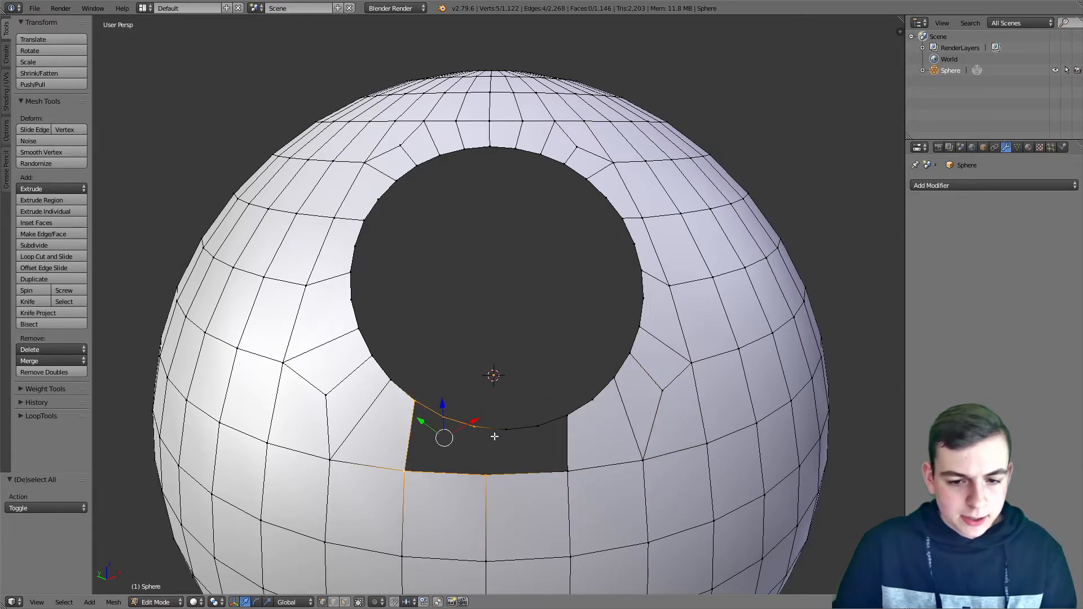
{"action": "key", "text": "f"}
{"action": "key", "text": "a"}
Close the last bottom gap with two faces divided by an edge from the circle's lowest vertex to the gap's lower-right corner
{"action": "right_click", "coordinate": [509, 428]}
{"action": "right_click", "coordinate": [476, 430], "text": "shift"}
{"action": "right_click", "coordinate": [489, 469], "text": "shift"}
{"action": "right_click", "coordinate": [567, 417], "text": "shift"}
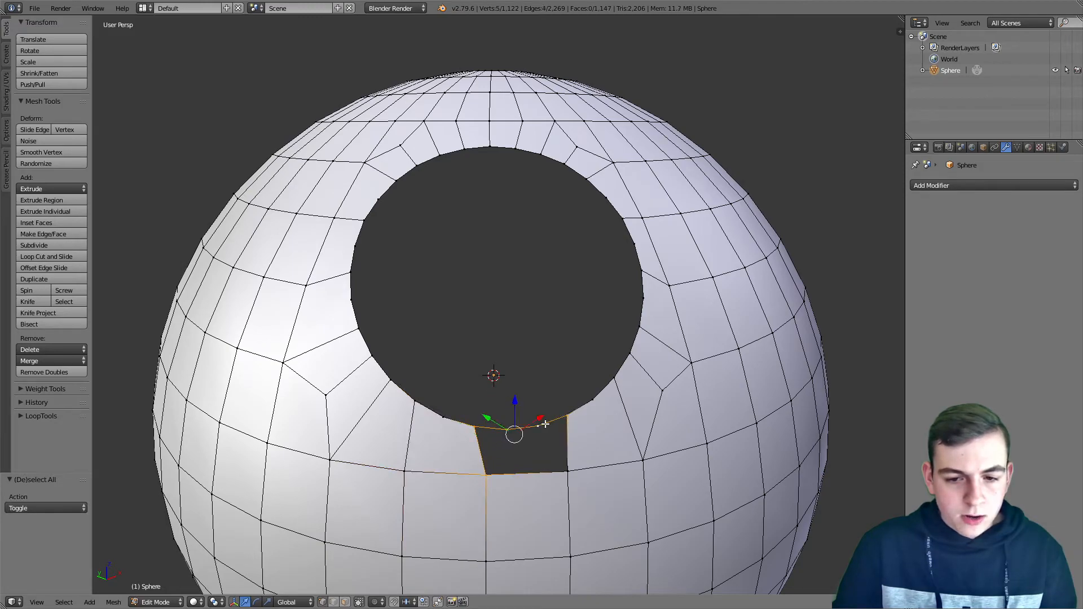
{"action": "key", "text": "f"}
{"action": "right_click", "coordinate": [538, 428]}
{"action": "right_click", "coordinate": [506, 430], "text": "shift"}
{"action": "right_click", "coordinate": [568, 470], "text": "shift"}
{"action": "key", "text": "f"}
{"action": "key", "text": "a"}
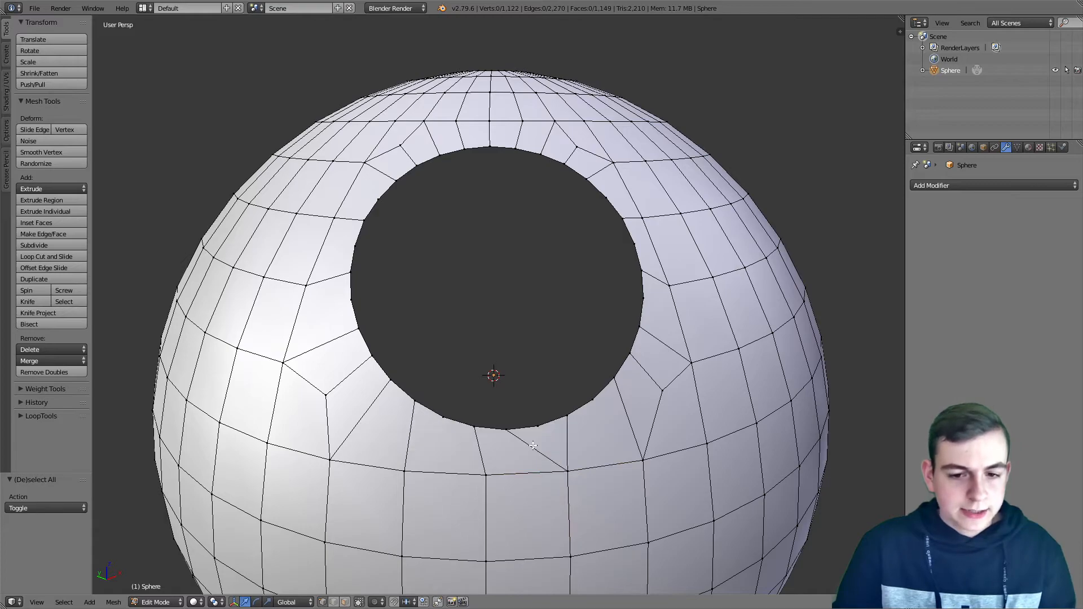
Reveal the sphere's hidden geometry and return to Object Mode
{"action": "scroll", "coordinate": [533, 446], "scroll_direction": "up", "scroll_amount": 2}
{"action": "scroll", "coordinate": [501, 443], "scroll_direction": "down", "scroll_amount": 4}
{"action": "key", "text": "alt+h"}
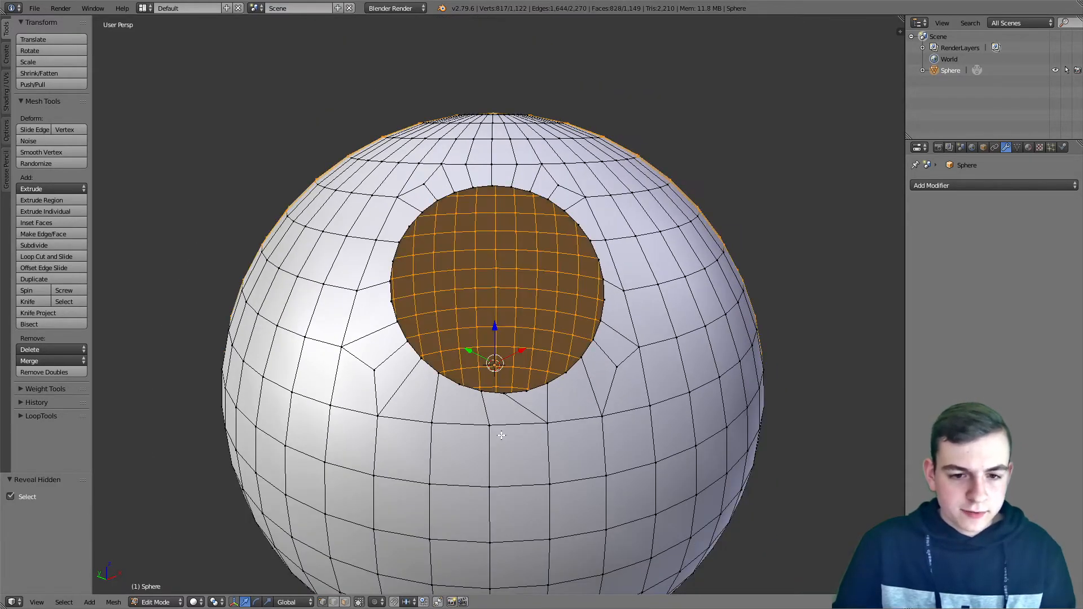
{"action": "key", "text": "Tab"}
Inspect the shading around the circular hole in orthographic and perspective views, and save over the current file
{"action": "mouse_move", "coordinate": [425, 421]}
{"action": "middle_mouse_down"}
{"action": "mouse_move", "coordinate": [380, 463]}
{"action": "mouse_move", "coordinate": [510, 464]}
{"action": "mouse_move", "coordinate": [418, 440]}
{"action": "middle_mouse_up"}
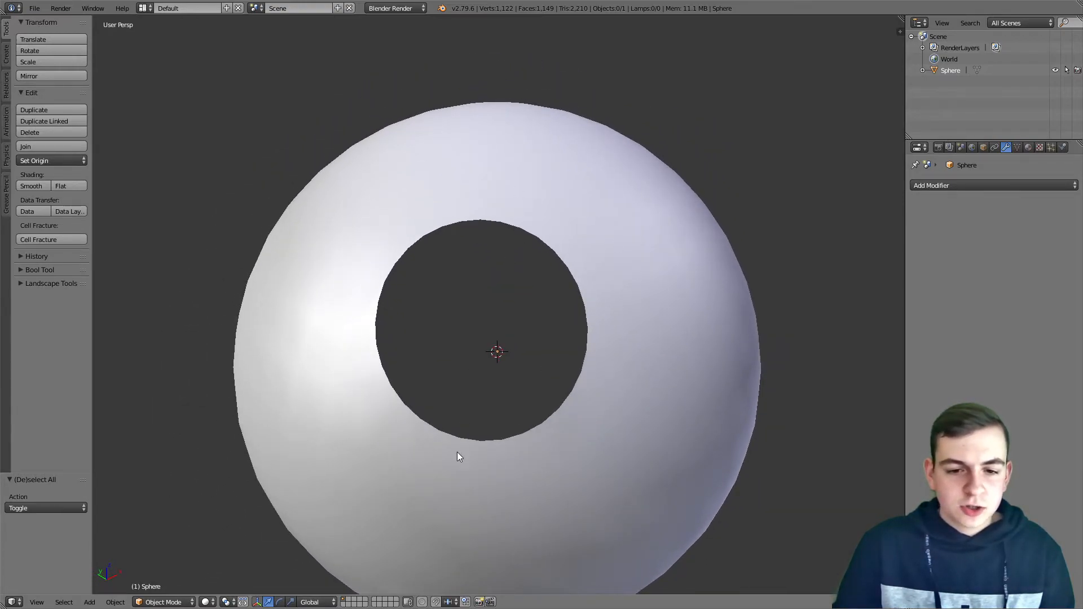
{"action": "mouse_move", "coordinate": [474, 448]}
{"action": "middle_mouse_down"}
{"action": "mouse_move", "coordinate": [488, 455]}
{"action": "mouse_move", "coordinate": [486, 467]}
{"action": "mouse_move", "coordinate": [489, 457]}
{"action": "middle_mouse_up"}
{"action": "key", "text": "KP_5"}
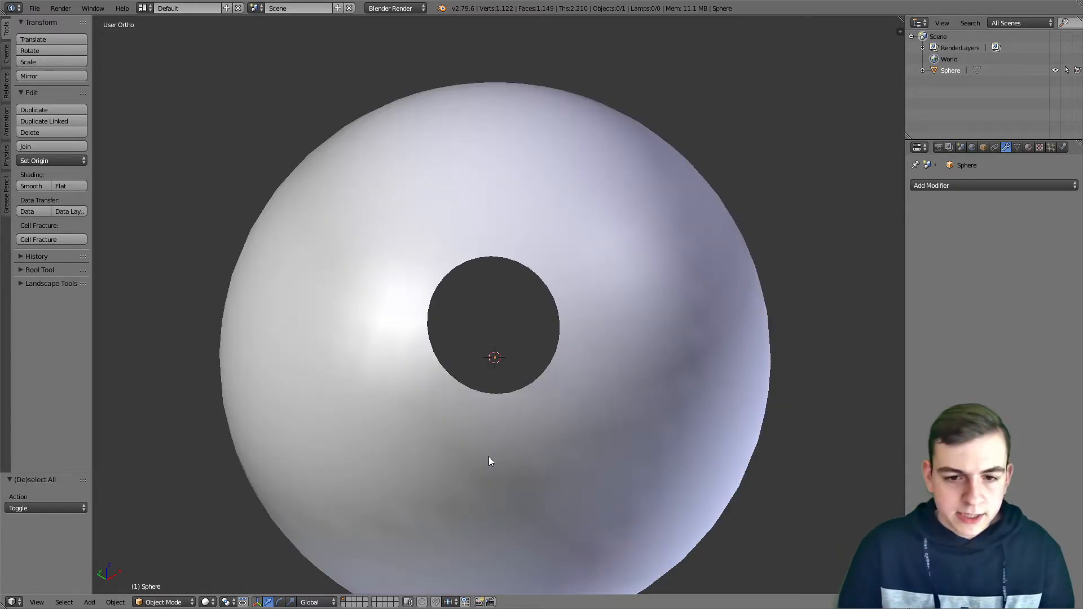
{"action": "key", "text": "KP_5"}
{"action": "key", "text": "ctrl+s"}
{"action": "left_click", "coordinate": [488, 456]}
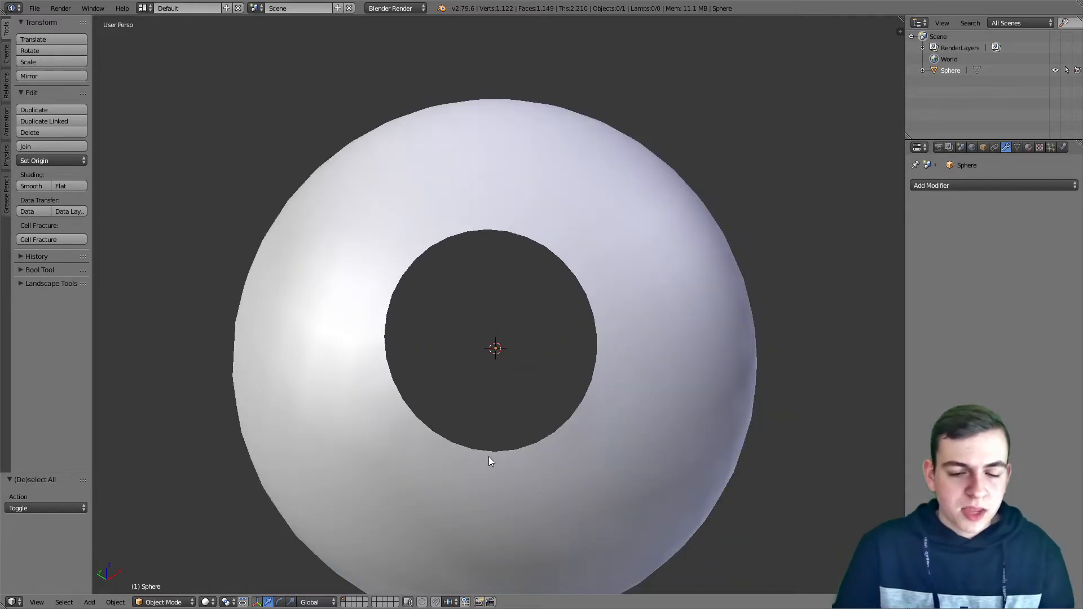
{"action": "scroll", "coordinate": [566, 456], "scroll_direction": "down", "scroll_amount": 4}
{"action": "mouse_move", "coordinate": [493, 458]}
{"action": "middle_mouse_down"}
{"action": "mouse_move", "coordinate": [582, 412]}
{"action": "mouse_move", "coordinate": [457, 481]}
{"action": "mouse_move", "coordinate": [474, 469]}
{"action": "middle_mouse_up"}
{"action": "scroll", "coordinate": [461, 478], "scroll_direction": "up", "scroll_amount": 2}
{"action": "scroll", "coordinate": [475, 468], "scroll_direction": "up", "scroll_amount": 3}
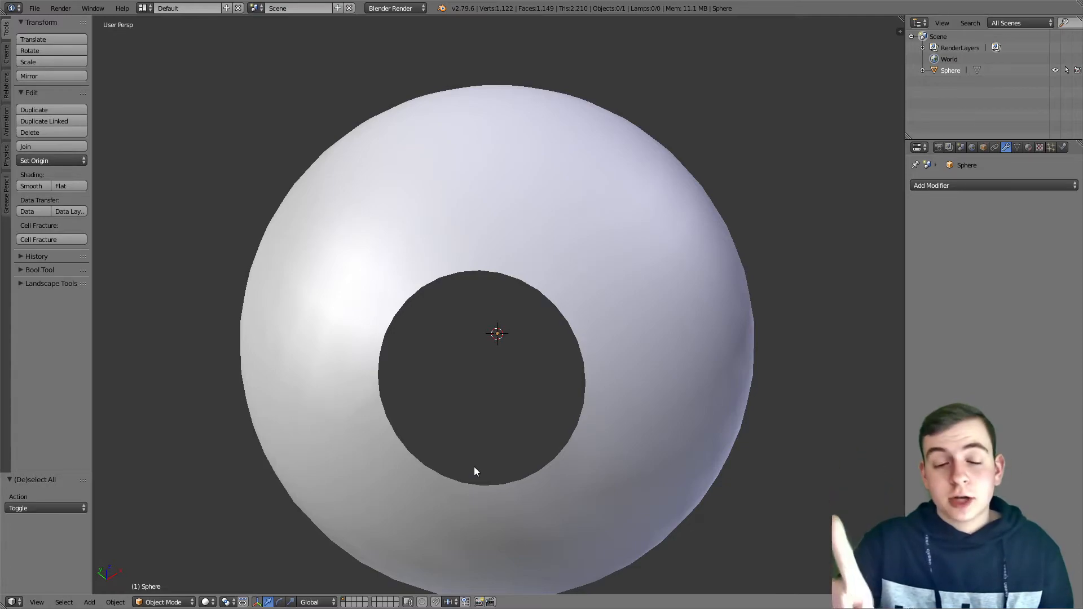
Add a Solidify modifier to the sphere
{"action": "right_click", "coordinate": [617, 401]}
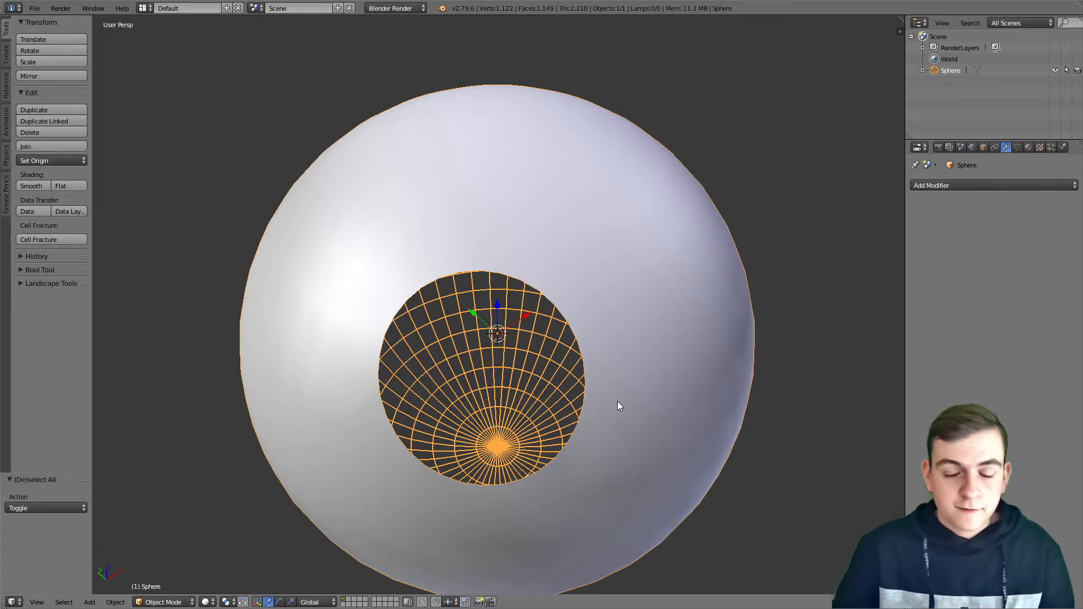
{"action": "left_click", "coordinate": [980, 186]}
{"action": "left_click", "coordinate": [852, 362]}
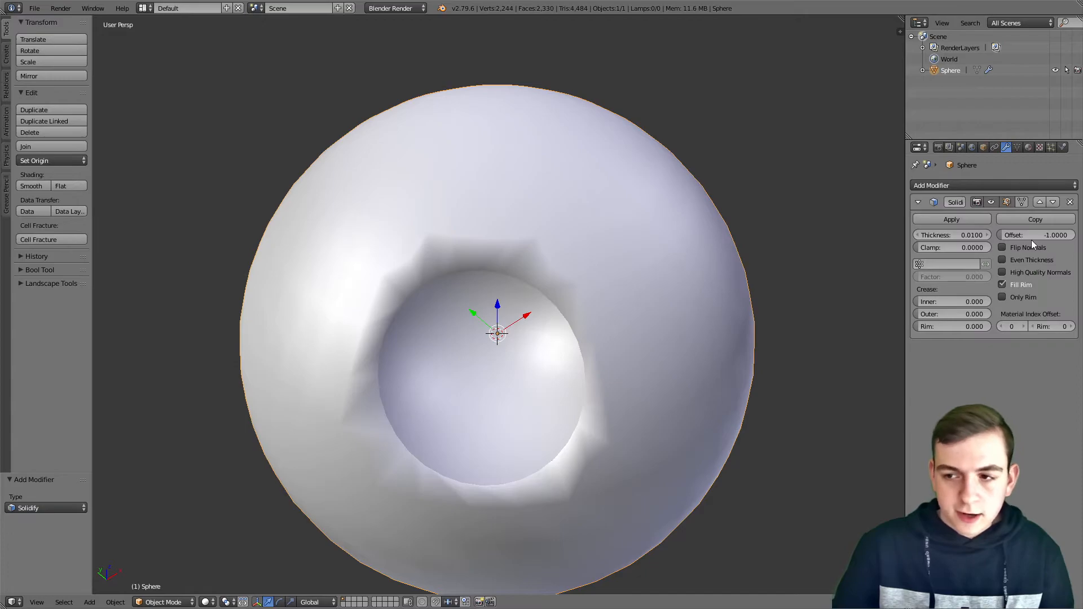
Set the sphere's Solidify modifier to an offset of 1 and a thickness of 100
{"action": "left_click_drag", "start_coordinate": [1009, 234], "coordinate": [1061, 235]}
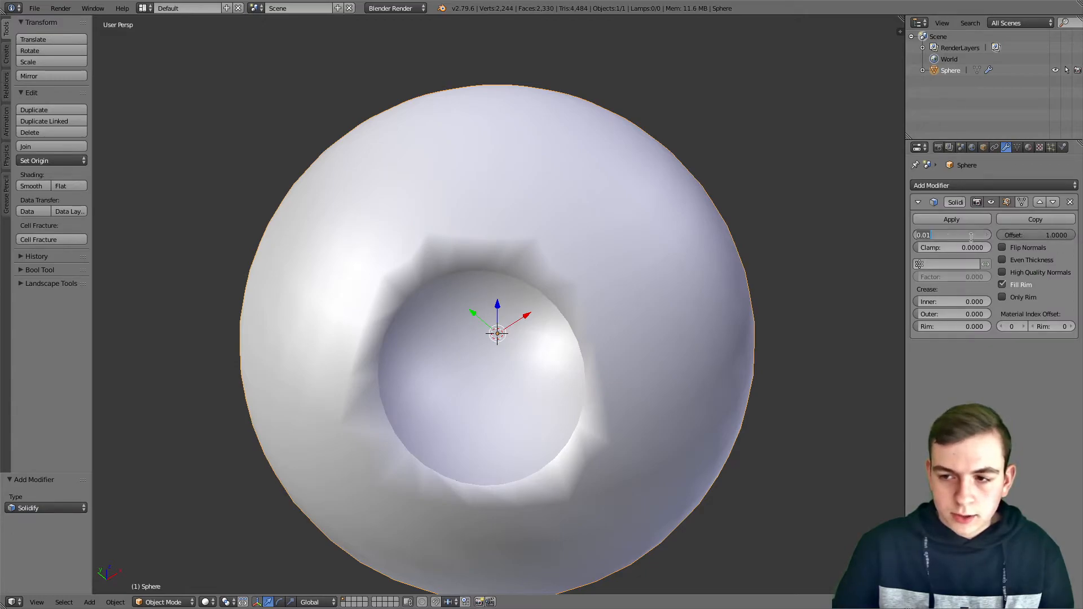
{"action": "key", "text": "Return"}
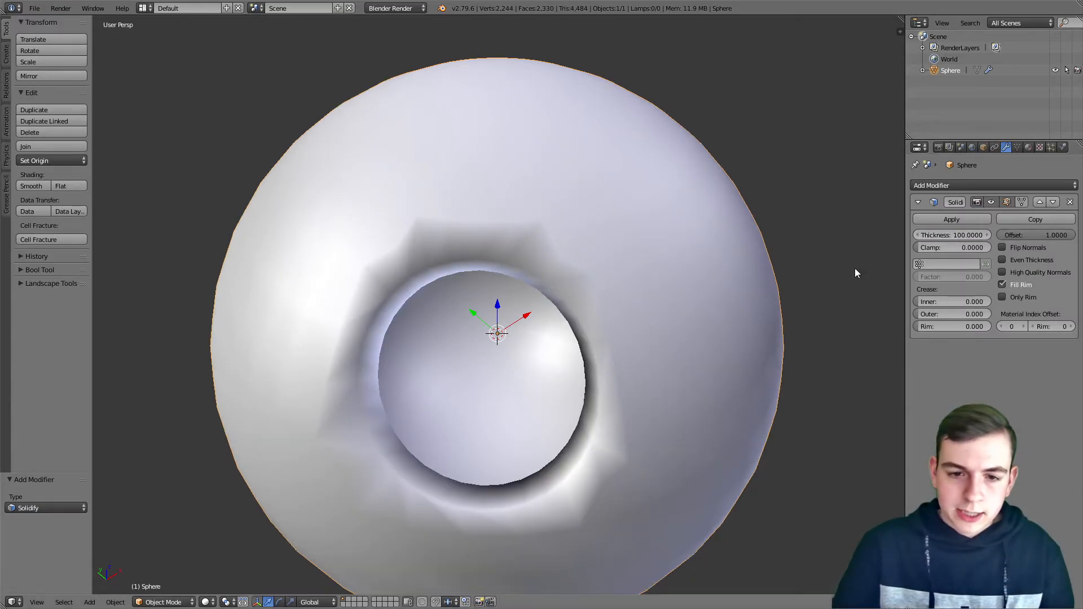
Enable Auto Smooth at 30° on the sphere mesh and save over the current file
{"action": "left_click", "coordinate": [1017, 148]}
{"action": "left_click", "coordinate": [953, 220]}
{"action": "middle_click_drag", "start_coordinate": [600, 329], "coordinate": [621, 286]}
{"action": "key", "text": "a"}
{"action": "key", "text": "ctrl+s"}
{"action": "left_click", "coordinate": [621, 285]}
{"action": "scroll", "coordinate": [617, 323], "scroll_direction": "down", "scroll_amount": 5}
{"action": "mouse_move", "coordinate": [539, 374]}
{"action": "middle_mouse_down"}
{"action": "mouse_move", "coordinate": [534, 350]}
{"action": "mouse_move", "coordinate": [536, 365]}
{"action": "middle_mouse_up"}
{"action": "scroll", "coordinate": [535, 350], "scroll_direction": "up", "scroll_amount": 2}
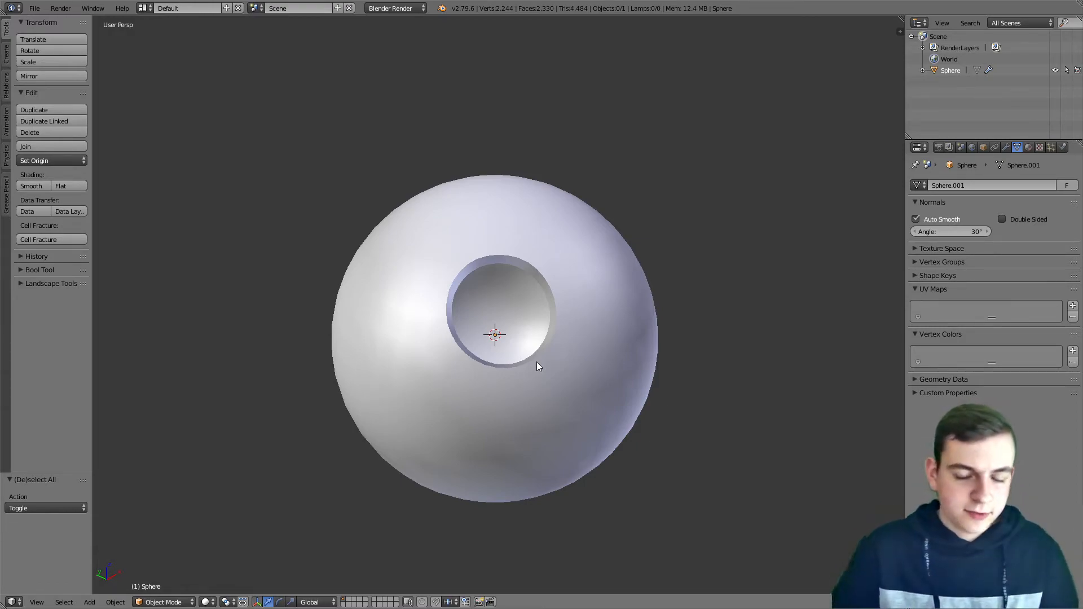
Inspect the thickened rim of the circular hole, then select the sphere and show its modifiers
{"action": "scroll", "coordinate": [536, 366], "scroll_direction": "up", "scroll_amount": 2}
{"action": "middle_click_drag", "start_coordinate": [563, 364], "coordinate": [477, 320]}
{"action": "right_click", "coordinate": [476, 320]}
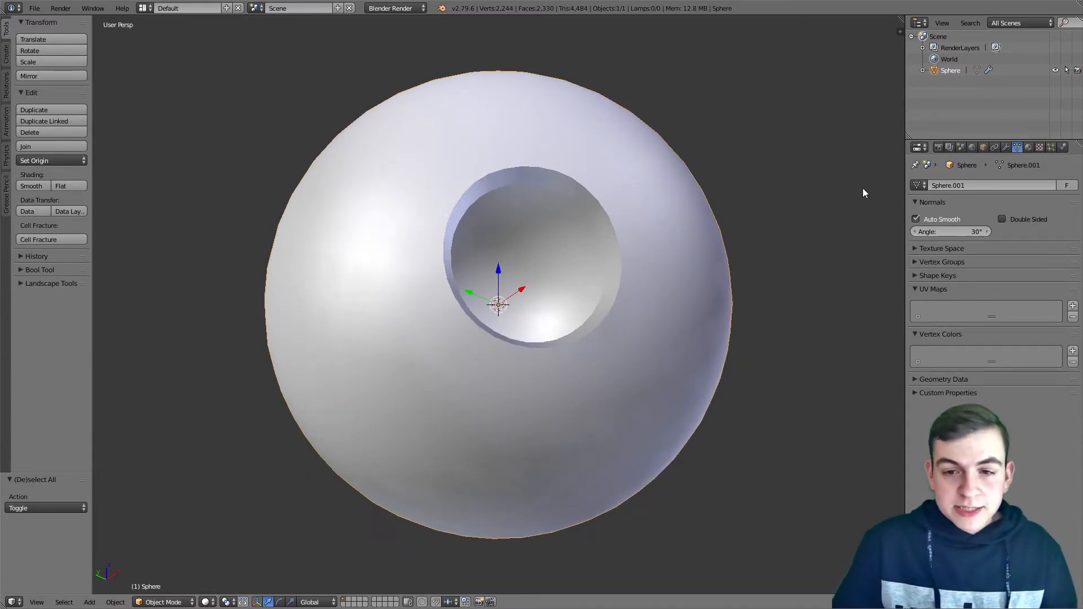
{"action": "left_click", "coordinate": [1006, 147]}
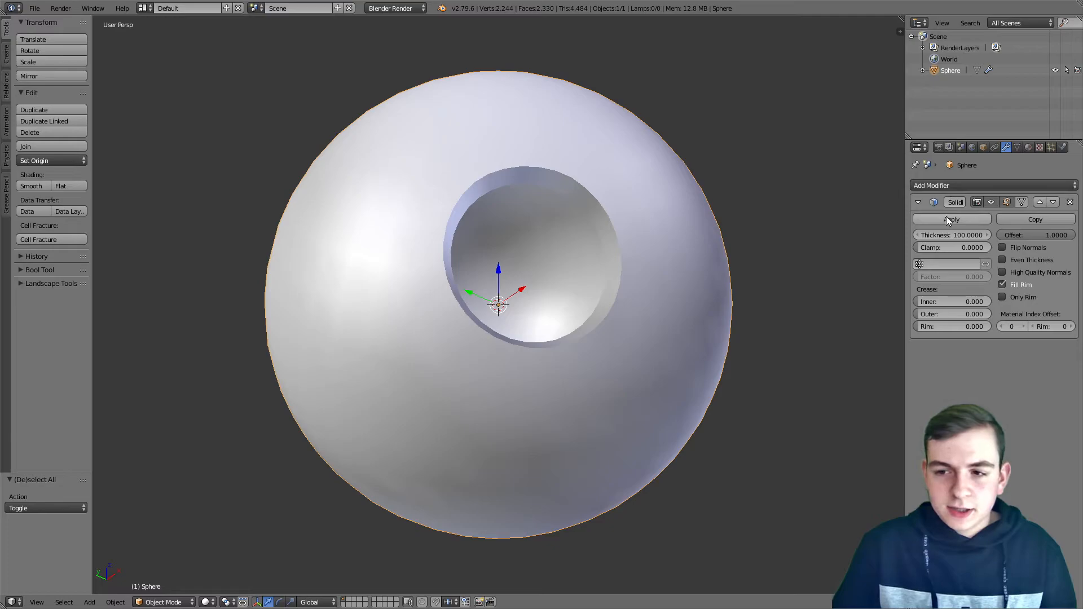
{"action": "left_click", "coordinate": [950, 183]}
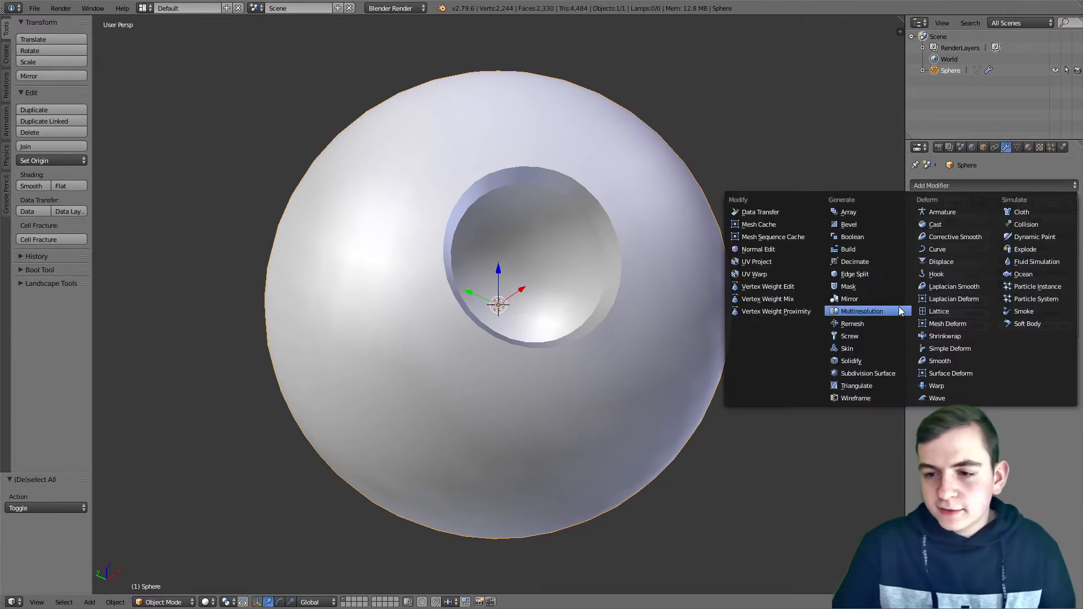
{"action": "left_click", "coordinate": [863, 249]}
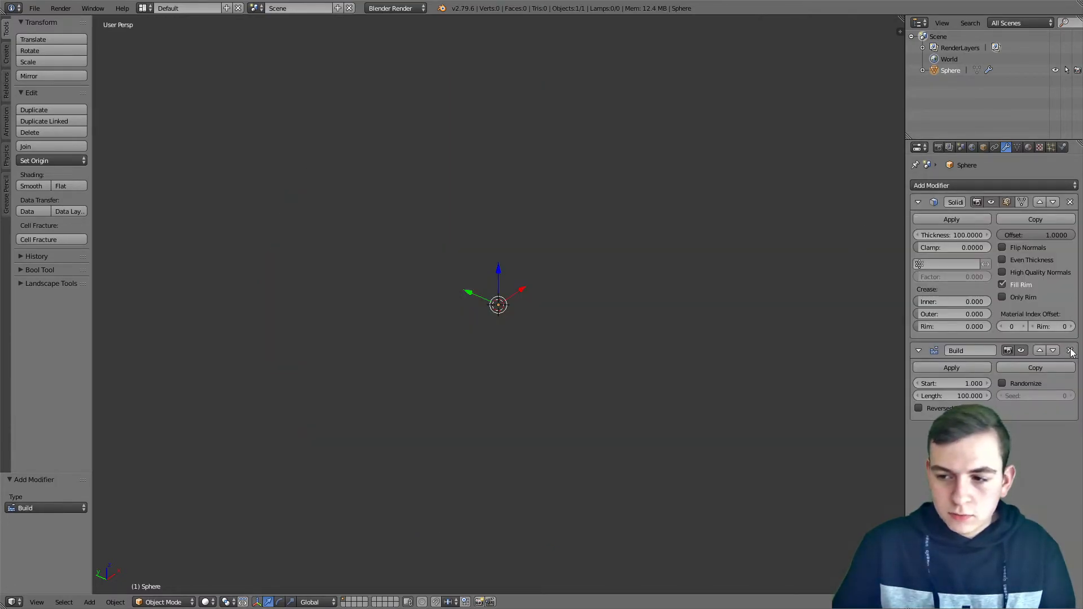
{"action": "left_click", "coordinate": [1070, 350]}
Add a Bevel modifier with a width of 12.258, limited by a 30° angle, and inspect the hole's rim
{"action": "left_click", "coordinate": [959, 186]}
{"action": "left_click", "coordinate": [855, 224]}
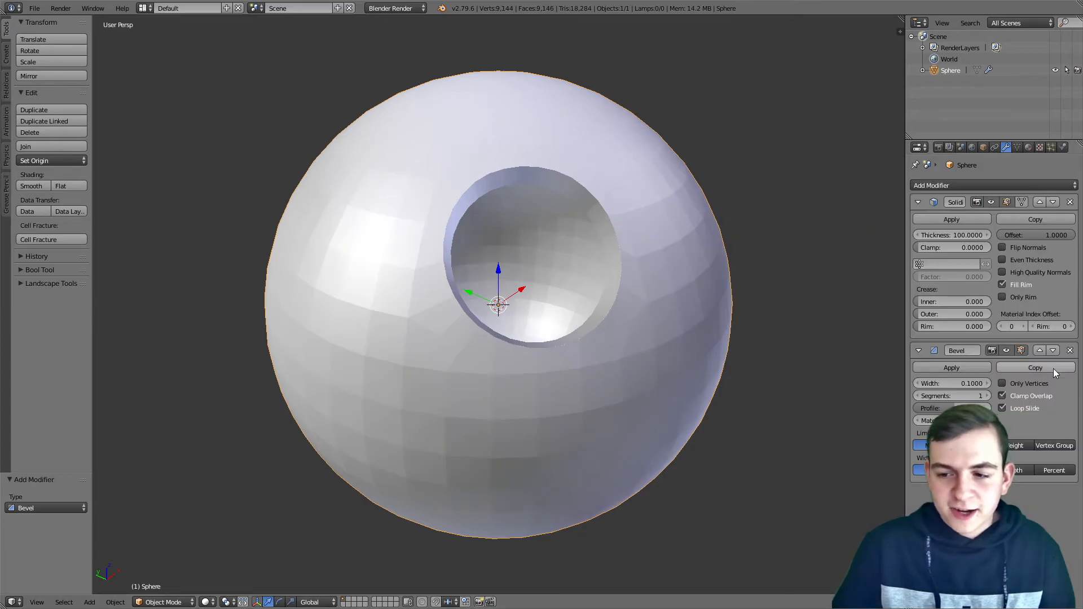
{"action": "left_click_drag", "start_coordinate": [954, 384], "coordinate": [1018, 384]}
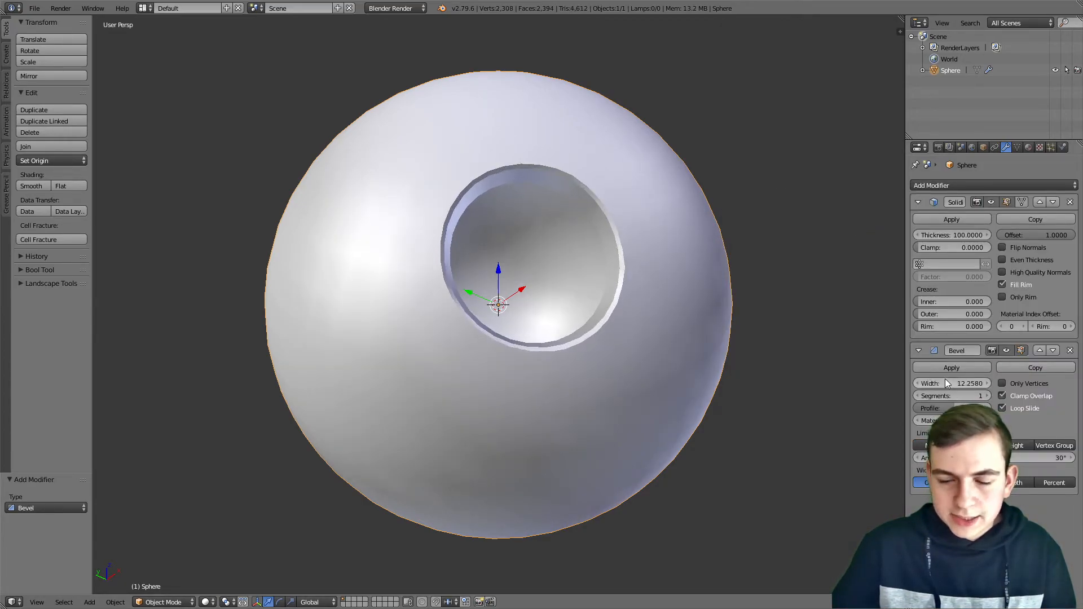
{"action": "scroll", "coordinate": [491, 430], "scroll_direction": "up", "scroll_amount": 3}
{"action": "key", "text": "a"}
{"action": "middle_click_drag", "start_coordinate": [491, 434], "coordinate": [382, 406]}
{"action": "scroll", "coordinate": [455, 444], "scroll_direction": "down", "scroll_amount": 5}
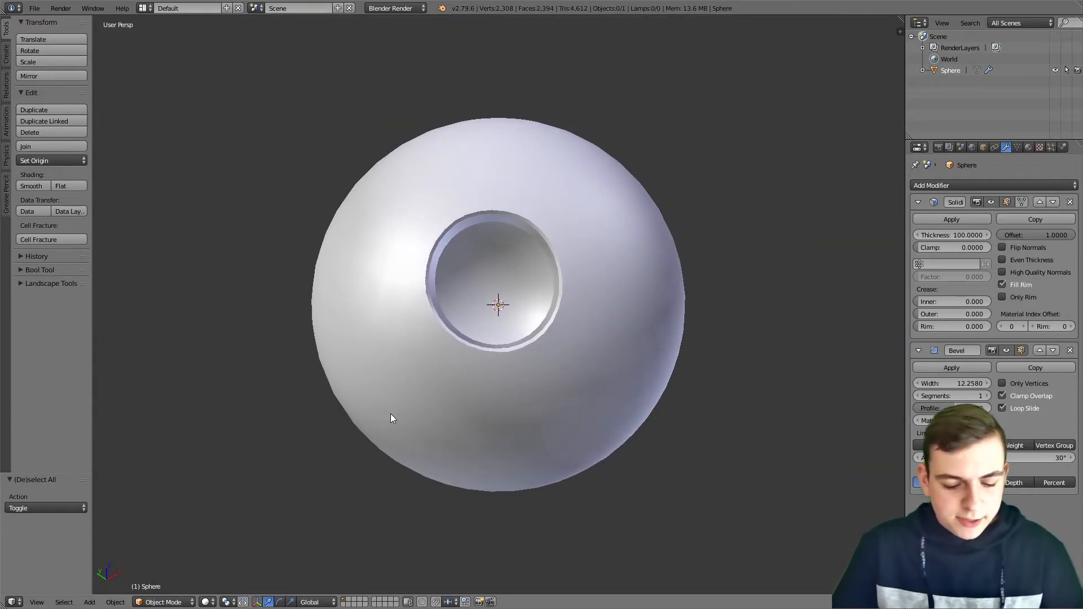
{"action": "right_click_drag", "start_coordinate": [437, 411], "coordinate": [416, 371]}
{"action": "key", "text": "Escape"}
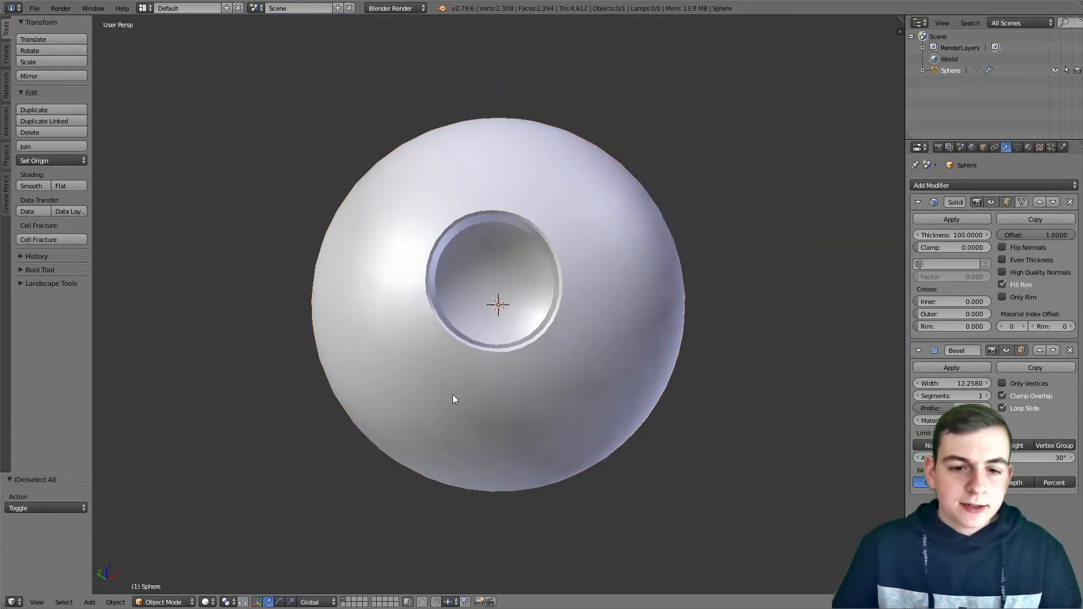
Hide the sphere with the bevelled circular hole
{"action": "key", "text": "a"}
{"action": "right_click", "coordinate": [445, 400]}
{"action": "key", "text": "h"}
Add a UV sphere with 48 segments, 24 rings and size 1250, and shade it smooth
{"action": "key", "text": "shift+a"}
{"action": "mouse_move", "coordinate": [298, 263]}
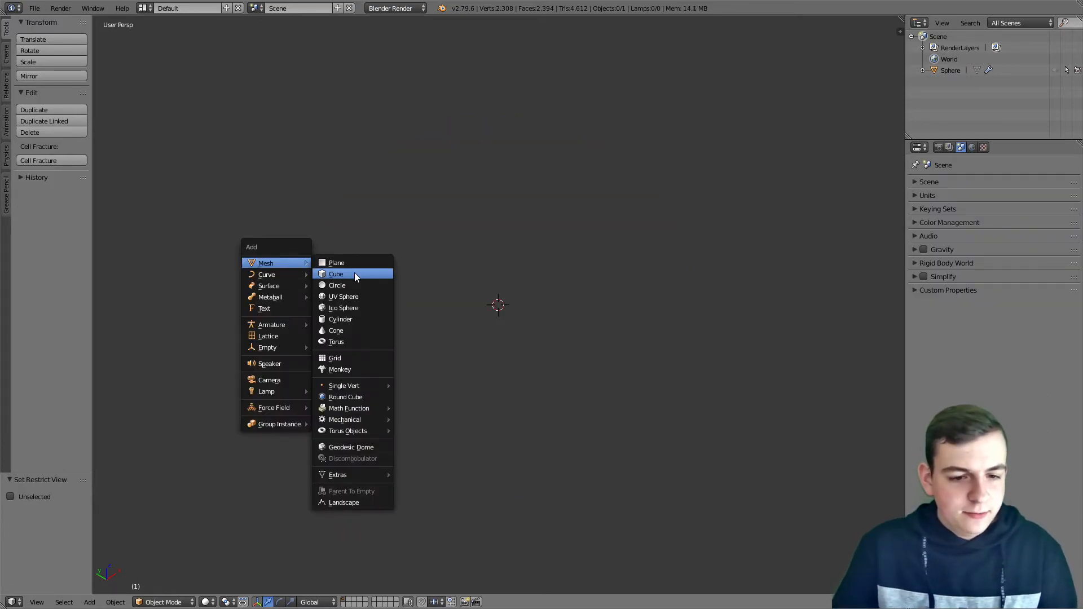
{"action": "left_click", "coordinate": [346, 299]}
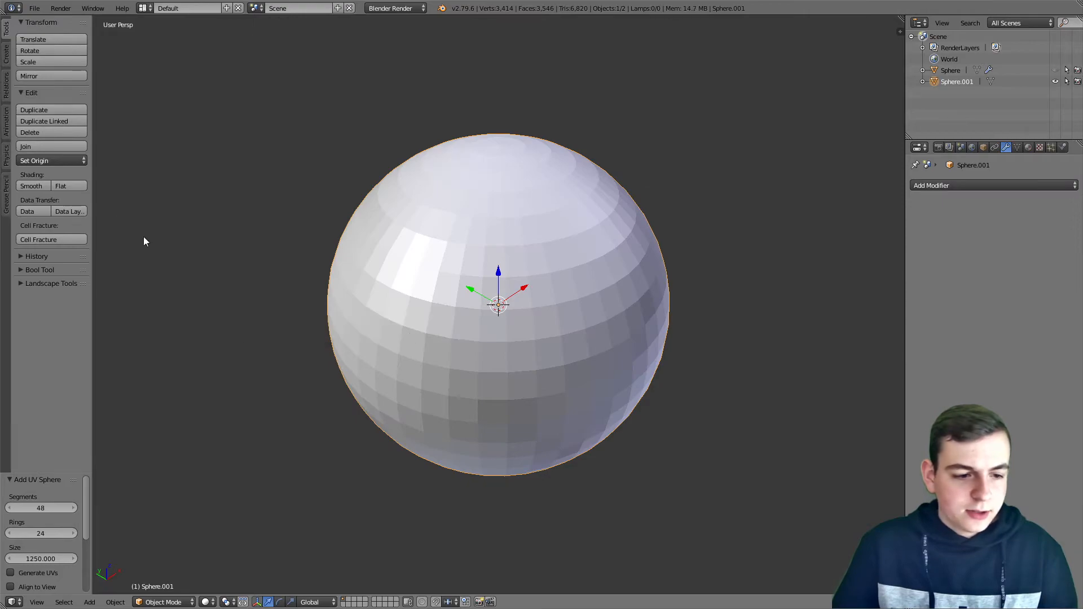
{"action": "left_click", "coordinate": [40, 185]}
{"action": "key", "text": "a"}
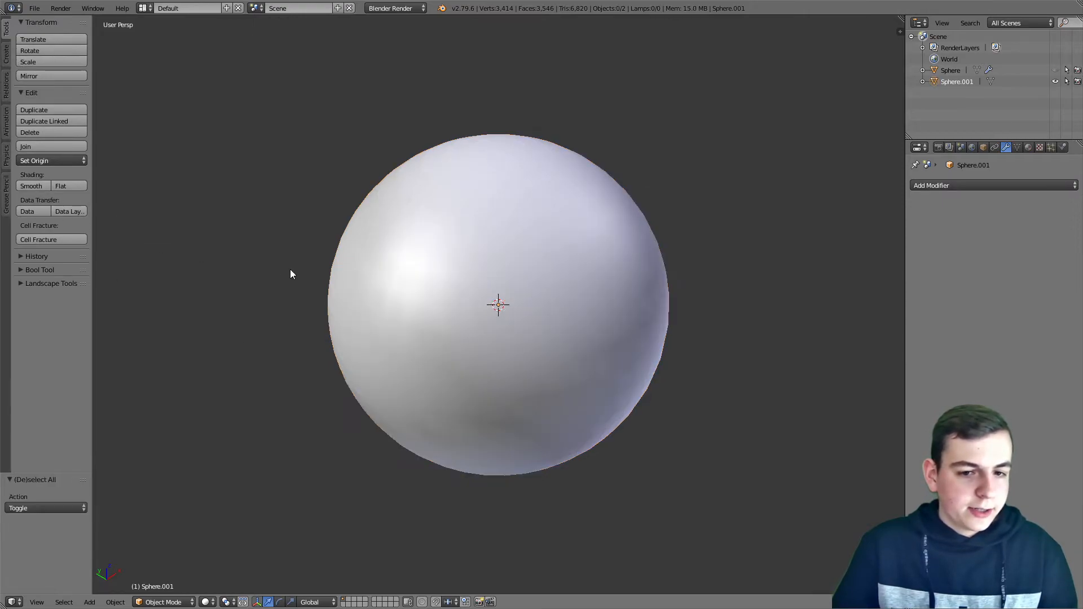
Add an enlarged text object at the sphere's centre and clear its default text
{"action": "key", "text": "shift+a"}
{"action": "left_click", "coordinate": [257, 316]}
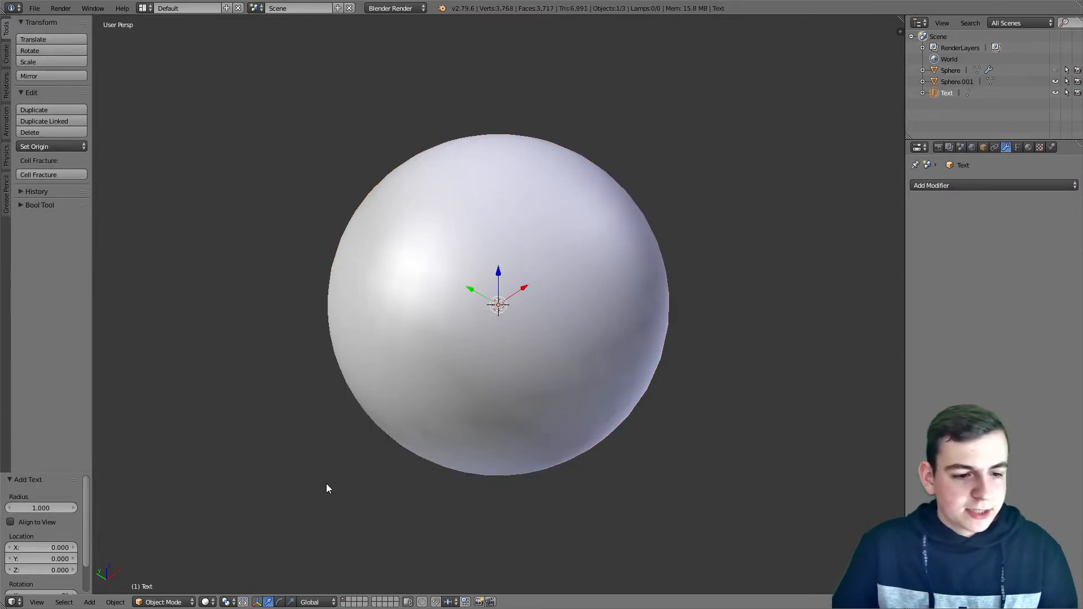
{"action": "key", "text": "Return"}
{"action": "scroll", "coordinate": [467, 422], "scroll_direction": "up", "scroll_amount": 7}
{"action": "middle_click_drag", "start_coordinate": [531, 487], "coordinate": [486, 413]}
{"action": "key", "text": "Tab"}
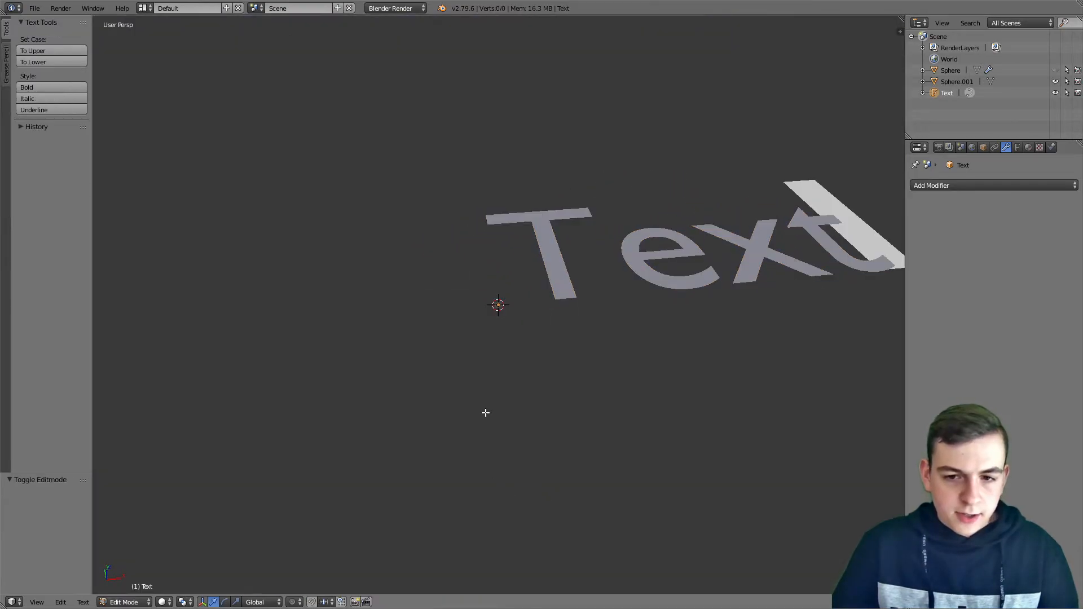
{"action": "key", "text": "BackSpace"}
{"action": "key", "text": "BackSpace"}
{"action": "key", "text": "BackSpace"}
{"action": "key", "text": "BackSpace"}
{"action": "type", "text": "Mario G"}
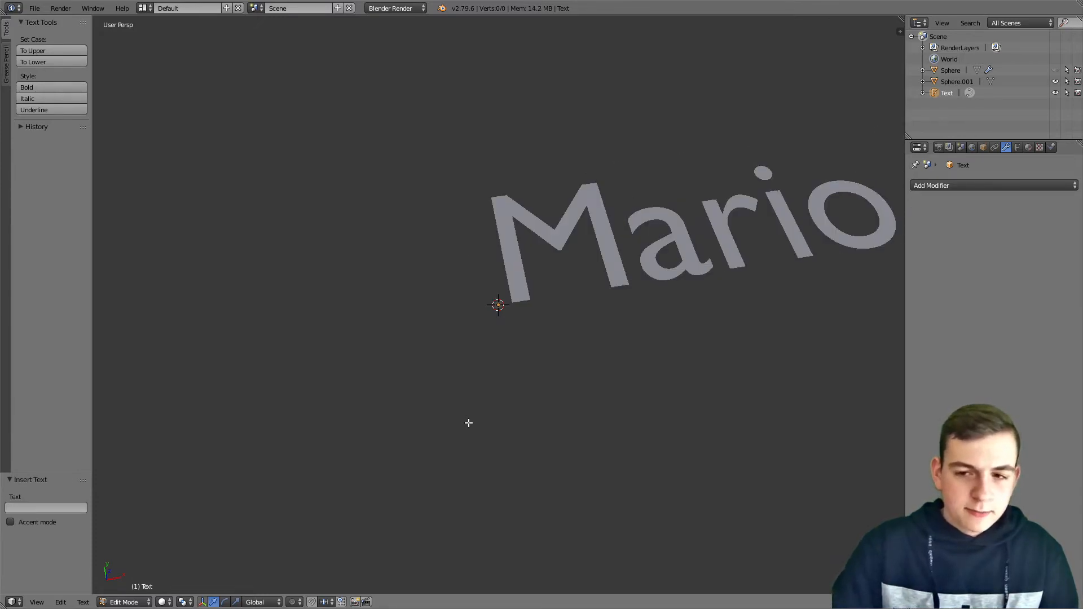
{"action": "key", "text": "BackSpace"}
{"action": "key", "text": "BackSpace"}
{"action": "key", "text": "BackSpace"}
{"action": "key", "text": "BackSpace"}
{"action": "key", "text": "BackSpace"}
{"action": "key", "text": "BackSpace"}
{"action": "key", "text": "BackSpace"}
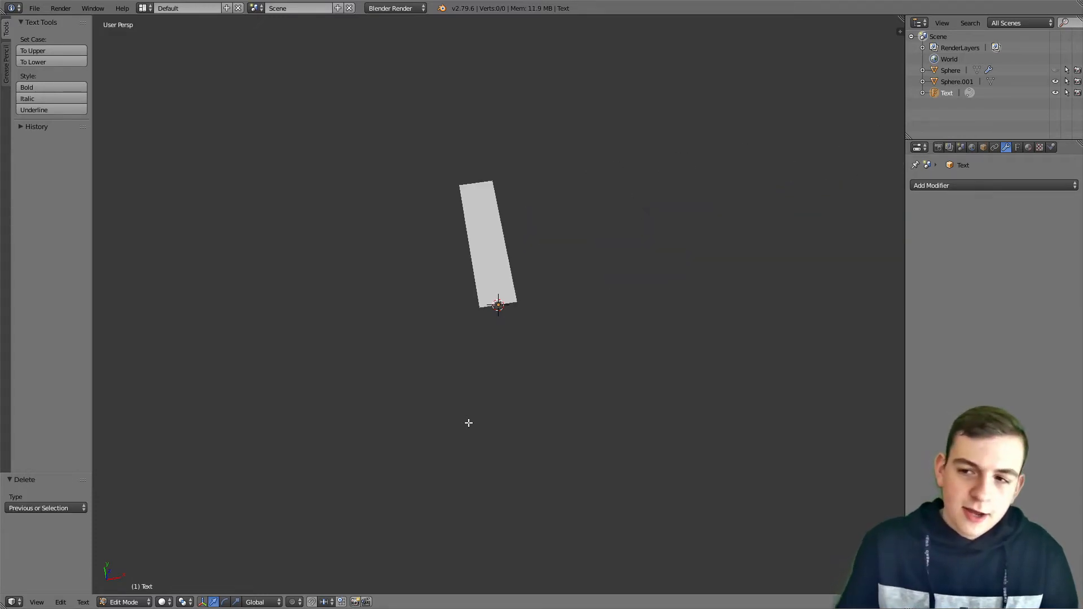
Enter the letter F as the text and scale the object up by about 3.28
{"action": "type", "text": "F"}
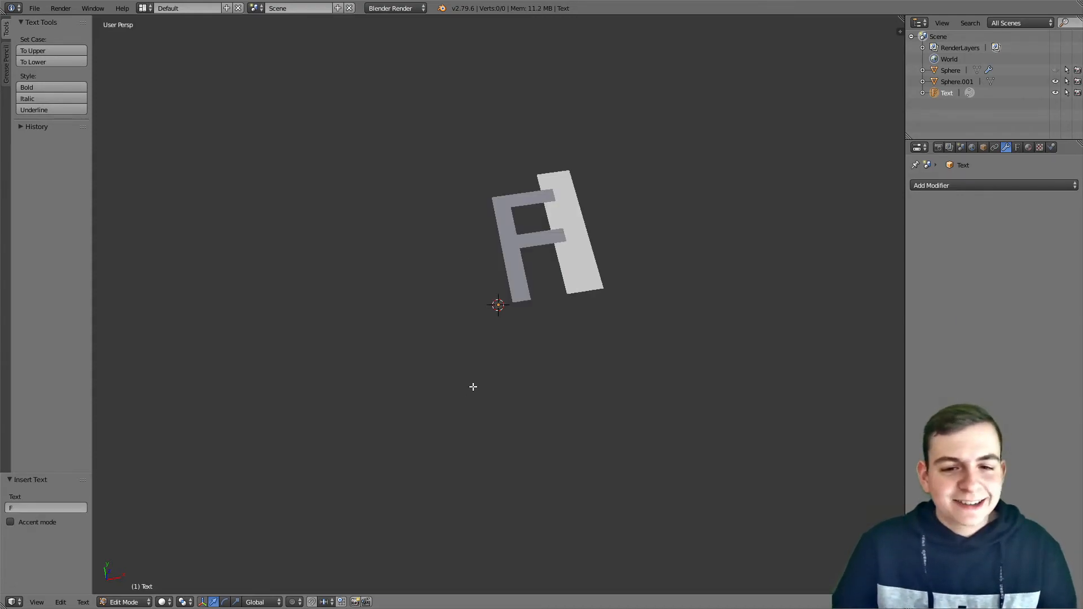
{"action": "key", "text": "Tab"}
{"action": "key", "text": "s"}
{"action": "left_click", "coordinate": [543, 452]}
{"action": "key", "text": "ctrl+a"}
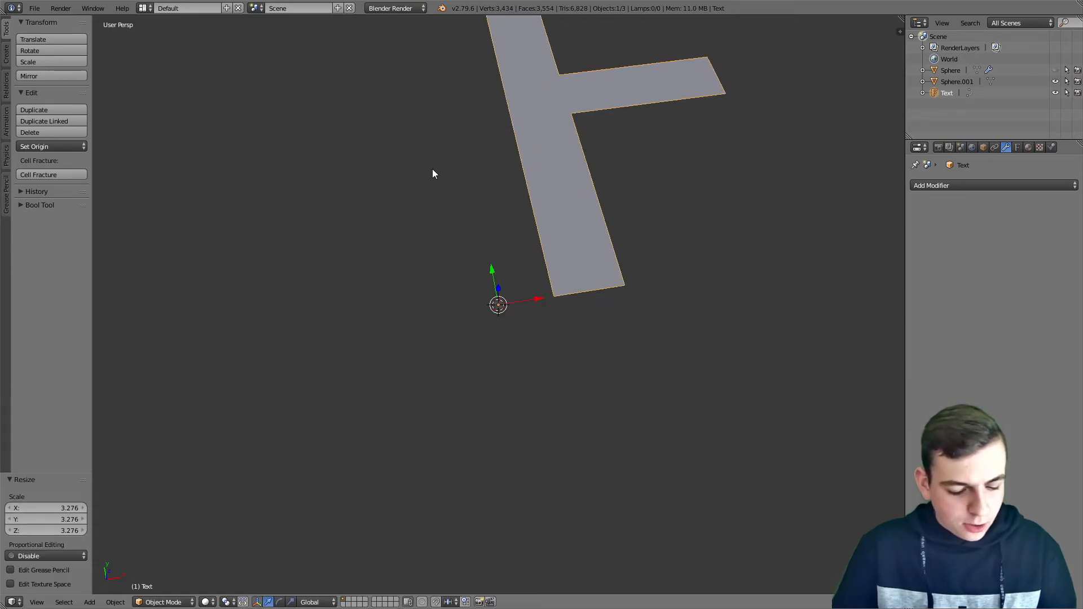
Convert the F text object to a mesh and check its topology in Edit Mode
{"action": "key", "text": "alt+c"}
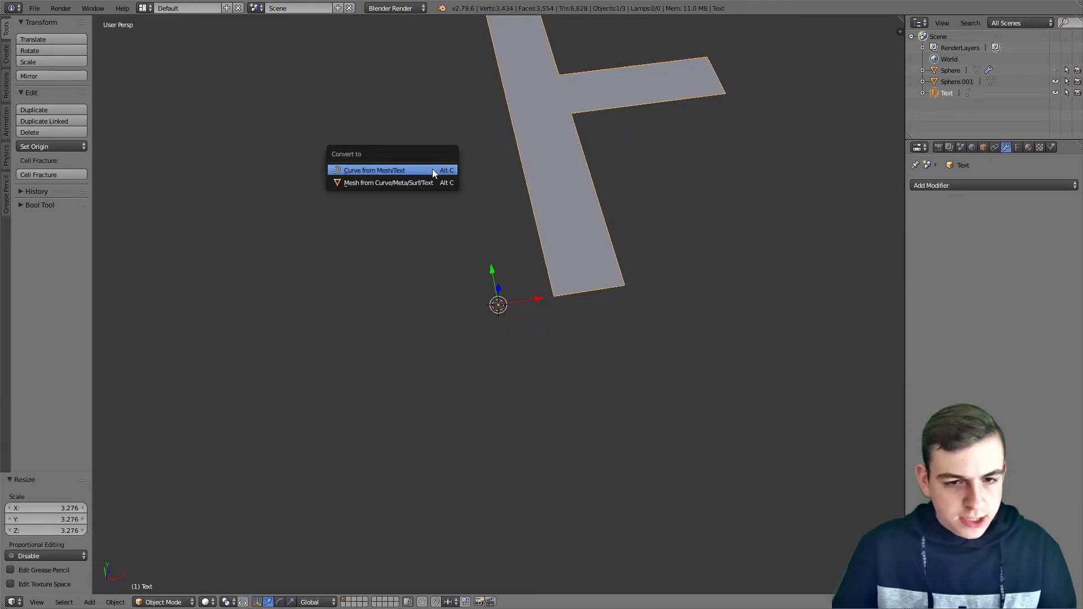
{"action": "left_click", "coordinate": [385, 182]}
{"action": "middle_click_drag", "start_coordinate": [513, 343], "coordinate": [577, 349]}
{"action": "key", "text": "Tab"}
{"action": "key", "text": "a"}
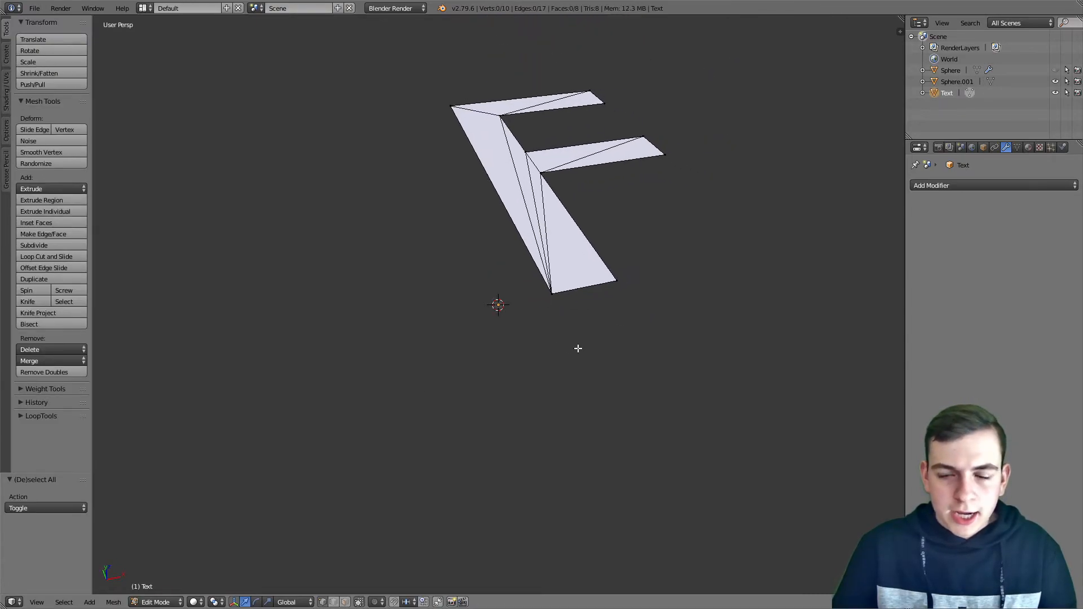
{"action": "scroll", "coordinate": [578, 349], "scroll_direction": "up", "scroll_amount": 2}
{"action": "scroll", "coordinate": [578, 349], "scroll_direction": "down", "scroll_amount": 2}
{"action": "key", "text": "Tab"}
Raise the F mesh along Z above the sphere and centre it over the sphere in top view
{"action": "scroll", "coordinate": [577, 347], "scroll_direction": "down", "scroll_amount": 6}
{"action": "key", "text": "g"}
{"action": "key", "text": "z"}
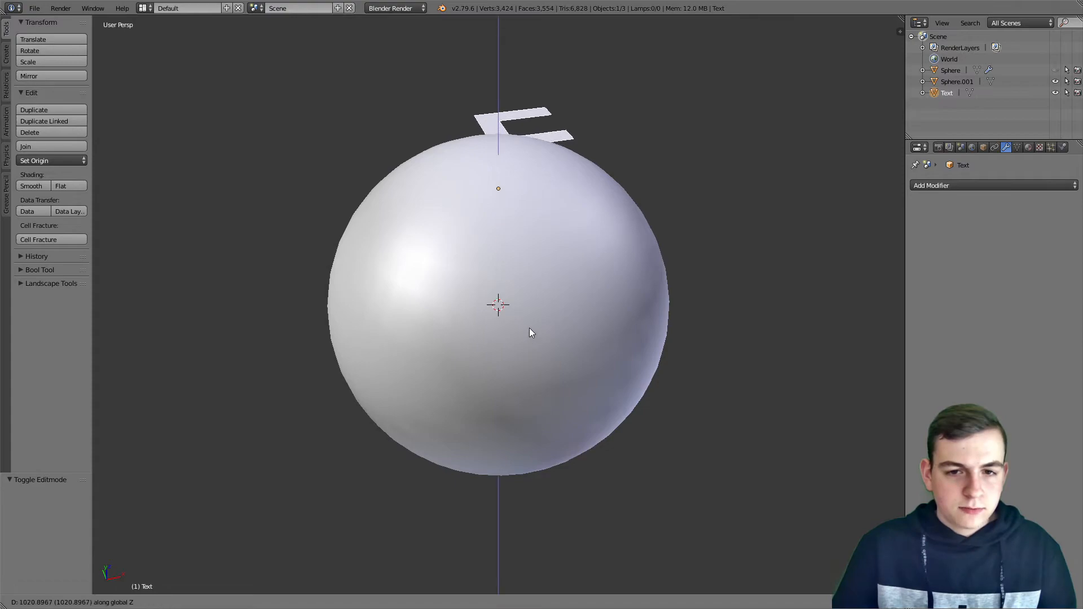
{"action": "left_click", "coordinate": [515, 295]}
{"action": "key", "text": "g"}
{"action": "left_click", "coordinate": [551, 323]}
{"action": "key", "text": "KP_7"}
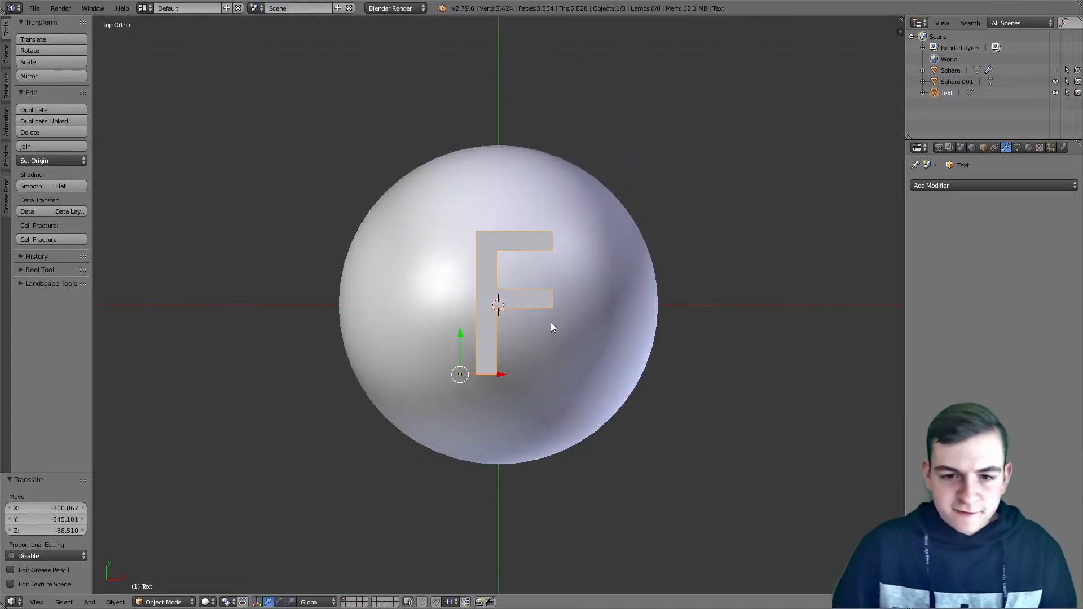
{"action": "key", "text": "g"}
{"action": "left_click", "coordinate": [529, 322]}
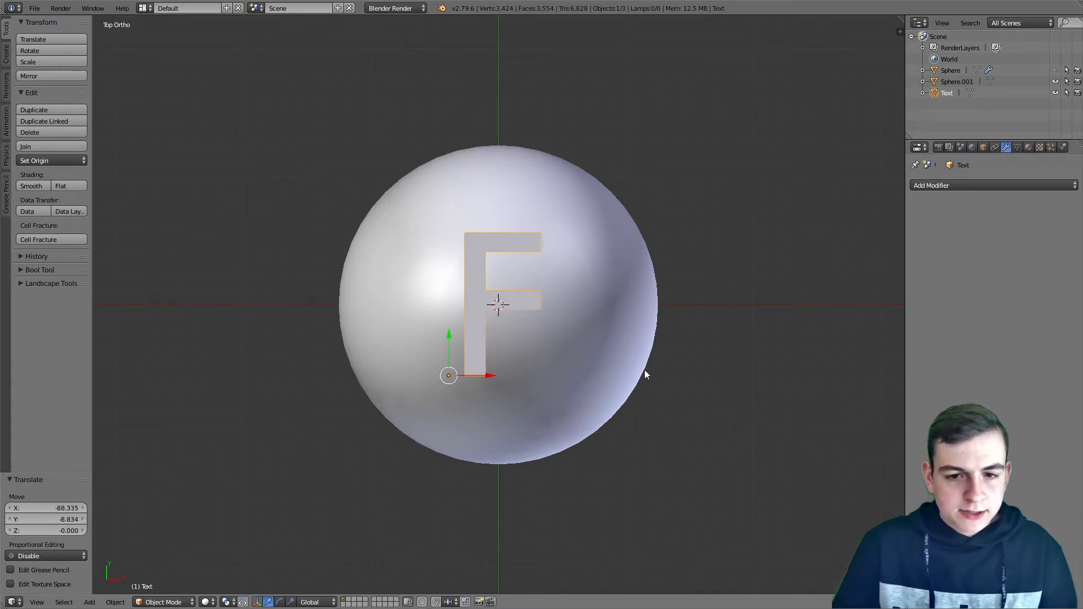
Delete only the faces of the whole F mesh, keeping its edges and vertices
{"action": "key", "text": "KP_5"}
{"action": "key", "text": "Tab"}
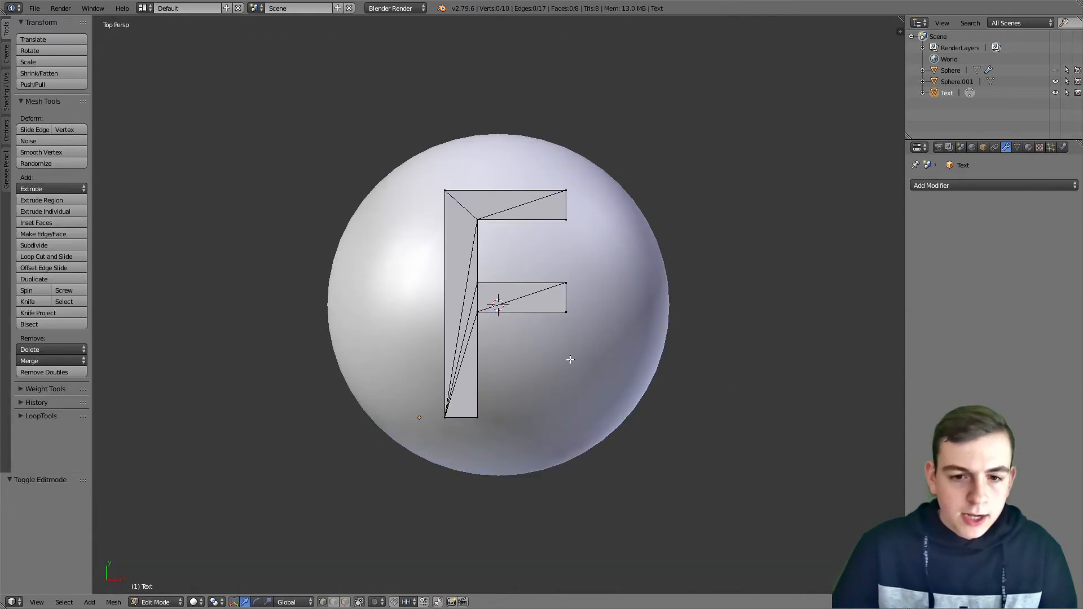
{"action": "scroll", "coordinate": [552, 377], "scroll_direction": "up", "scroll_amount": 2}
{"action": "key", "text": "a"}
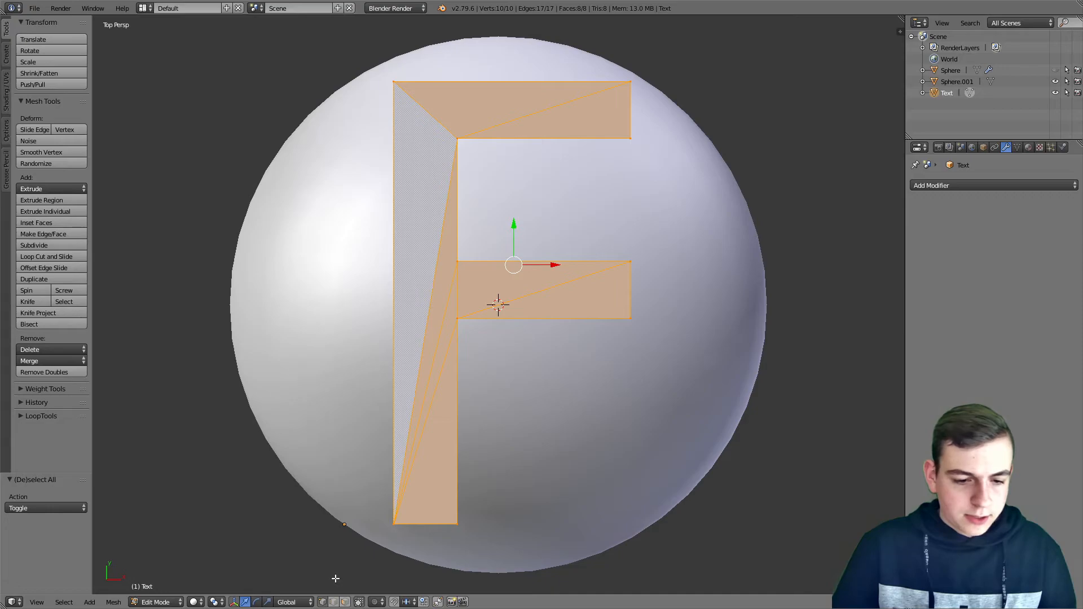
{"action": "key", "text": "x"}
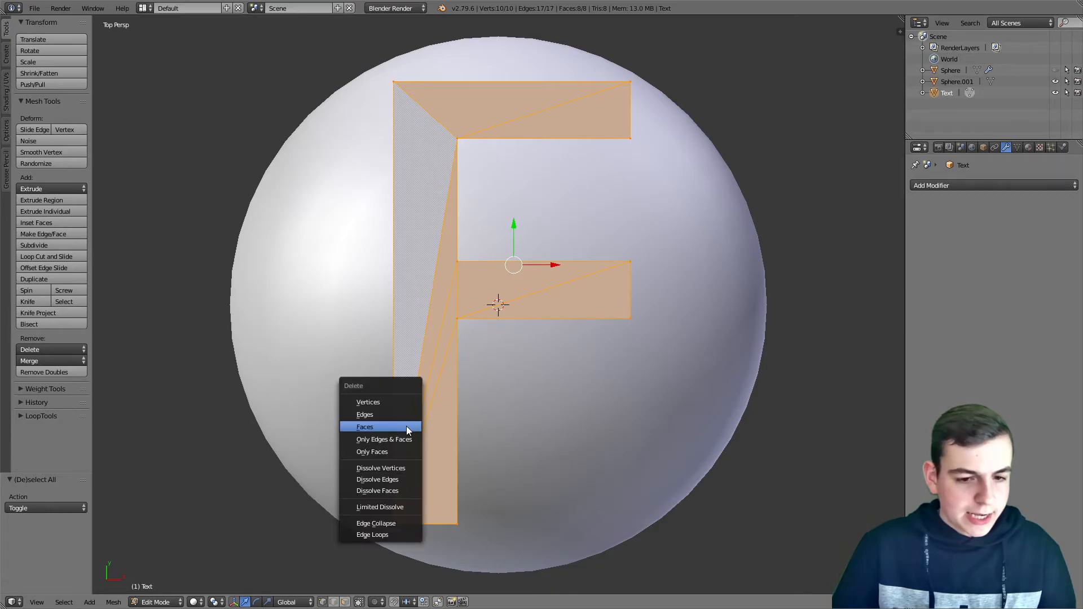
{"action": "left_click", "coordinate": [385, 452]}
Delete the interior edges crossing the F to leave only its outline, and return to Object Mode
{"action": "middle_click_drag", "start_coordinate": [386, 451], "coordinate": [331, 572]}
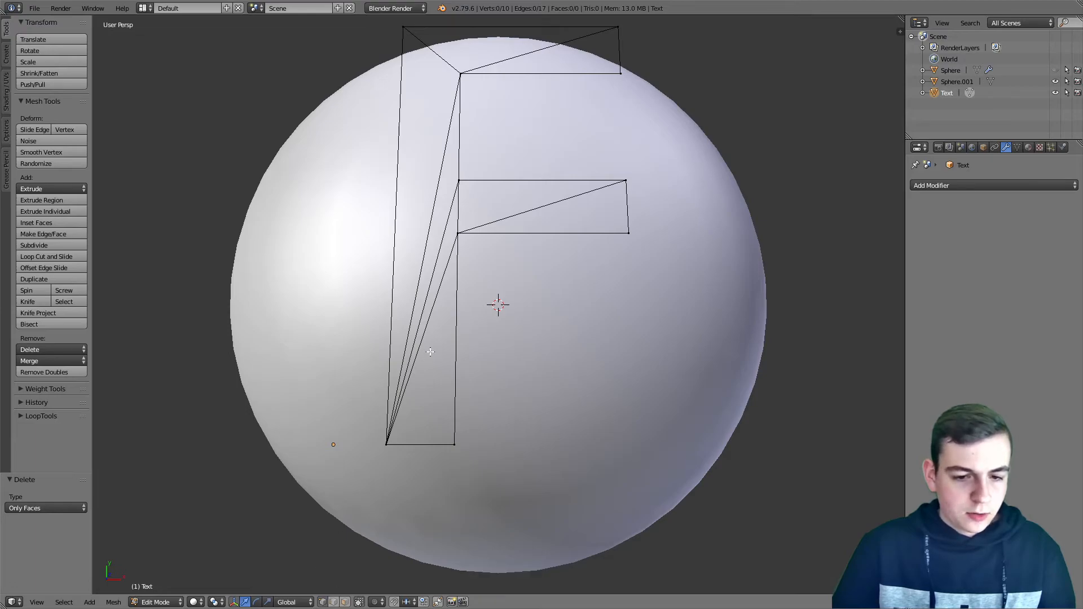
{"action": "right_click", "coordinate": [435, 289], "text": "shift"}
{"action": "right_click", "coordinate": [435, 238], "text": "shift"}
{"action": "right_click", "coordinate": [494, 216], "text": "shift"}
{"action": "right_click", "coordinate": [493, 68], "text": "shift"}
{"action": "right_click", "coordinate": [440, 53], "text": "shift"}
{"action": "key", "text": "x"}
{"action": "left_click", "coordinate": [432, 44]}
{"action": "scroll", "coordinate": [438, 137], "scroll_direction": "down", "scroll_amount": 3}
{"action": "key", "text": "Tab"}
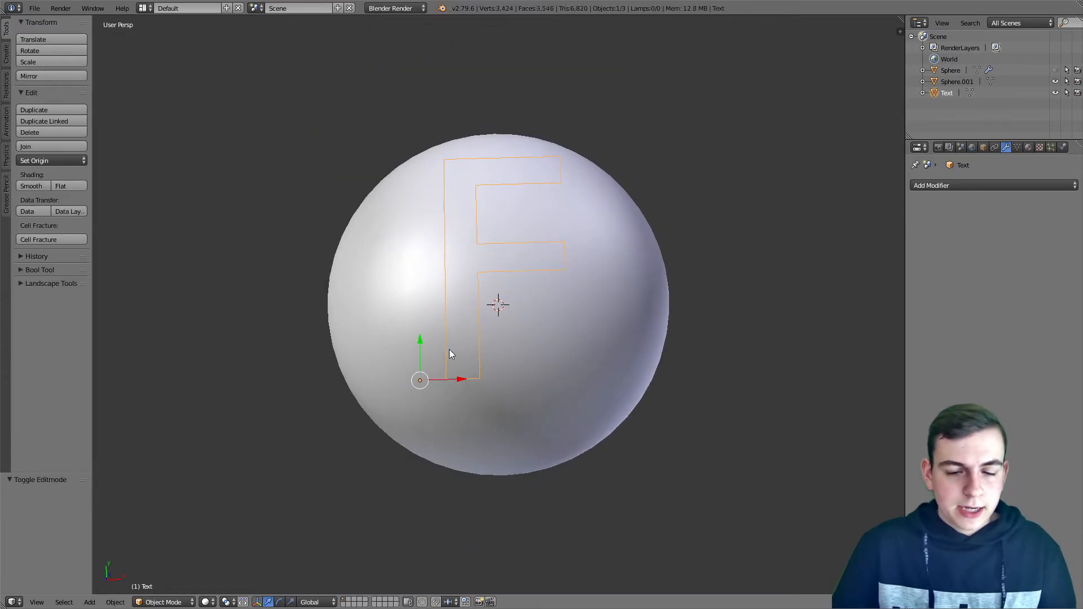
Apply the F outline's object transforms, including its location
{"action": "key", "text": "ctrl+a"}
{"action": "left_click", "coordinate": [480, 348]}
{"action": "key", "text": "ctrl+a"}
{"action": "left_click", "coordinate": [398, 296]}
{"action": "mouse_move", "coordinate": [435, 407]}
{"action": "middle_mouse_down"}
{"action": "mouse_move", "coordinate": [428, 377]}
{"action": "mouse_move", "coordinate": [445, 340]}
{"action": "mouse_move", "coordinate": [618, 371]}
{"action": "mouse_move", "coordinate": [435, 411]}
{"action": "middle_mouse_up"}
Add a Shrinkwrap modifier to the F outline with the new UV sphere as its target
{"action": "left_click", "coordinate": [1004, 185]}
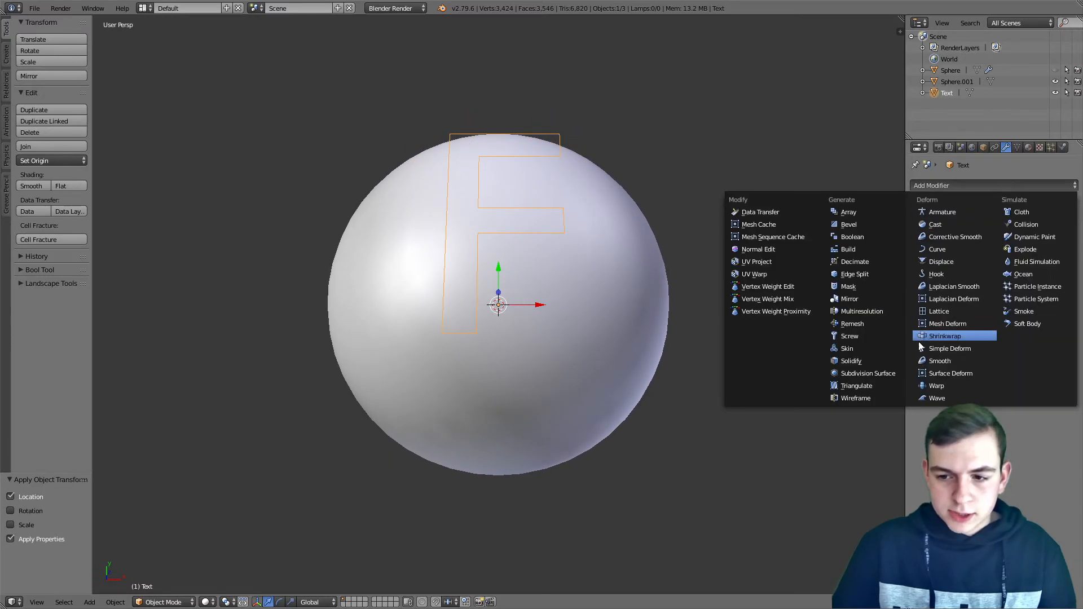
{"action": "left_click", "coordinate": [948, 336]}
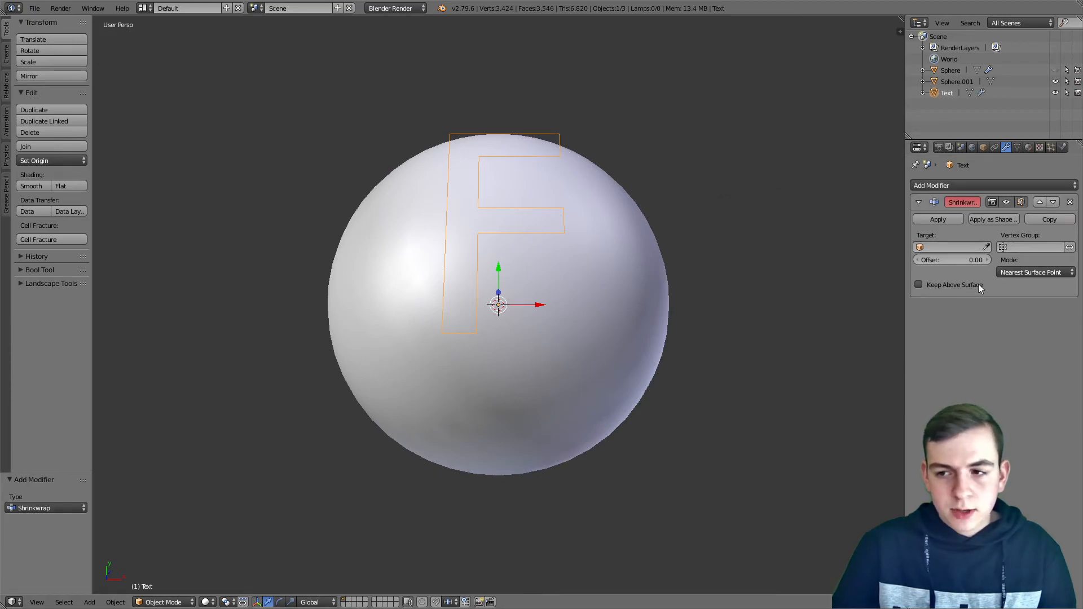
{"action": "left_click", "coordinate": [987, 247]}
{"action": "left_click", "coordinate": [598, 440]}
Examine how the shrinkwrapped F outline lies against the sphere in solid and wireframe shading
{"action": "middle_click_drag", "start_coordinate": [536, 266], "coordinate": [535, 228]}
{"action": "scroll", "coordinate": [532, 320], "scroll_direction": "up", "scroll_amount": 5}
{"action": "middle_click_drag", "start_coordinate": [514, 334], "coordinate": [511, 478]}
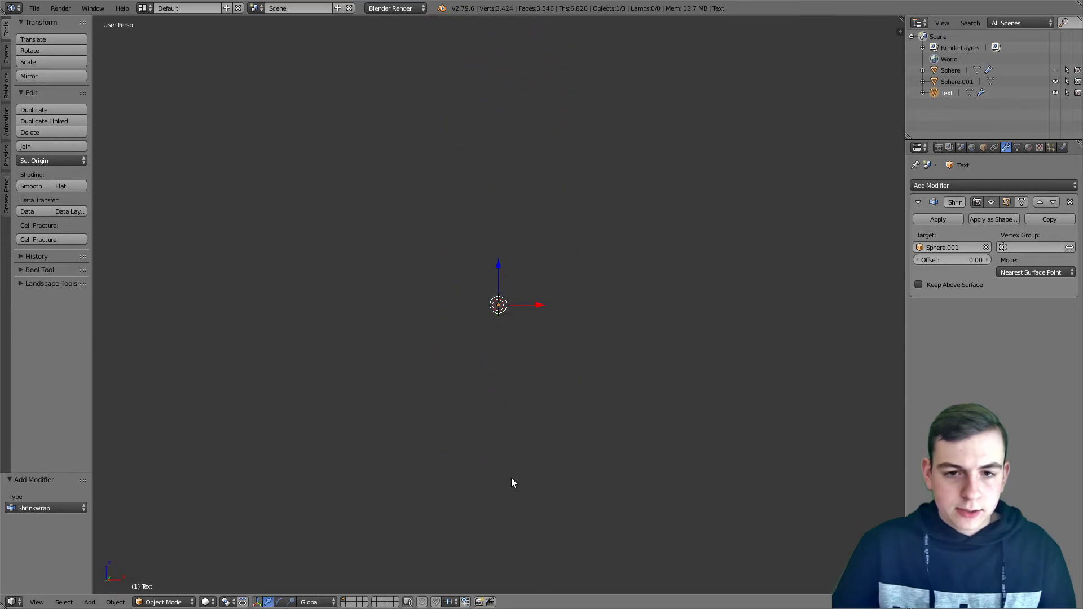
{"action": "scroll", "coordinate": [502, 468], "scroll_direction": "down", "scroll_amount": 8}
{"action": "key", "text": "z"}
{"action": "scroll", "coordinate": [473, 408], "scroll_direction": "up", "scroll_amount": 2}
{"action": "mouse_move", "coordinate": [467, 363]}
{"action": "middle_mouse_down"}
{"action": "mouse_move", "coordinate": [473, 407]}
{"action": "mouse_move", "coordinate": [458, 401]}
{"action": "mouse_move", "coordinate": [455, 435]}
{"action": "mouse_move", "coordinate": [507, 387]}
{"action": "mouse_move", "coordinate": [553, 271]}
{"action": "mouse_move", "coordinate": [538, 250]}
{"action": "middle_mouse_up"}
{"action": "key", "text": "z"}
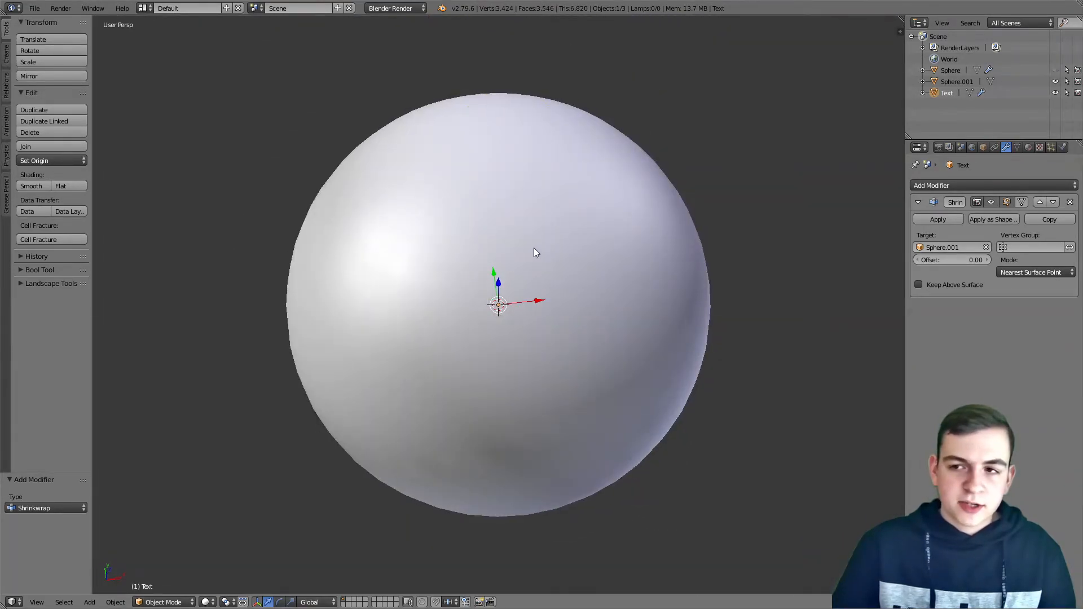
Subdivide the whole F outline five times in Edit Mode and return to Object Mode
{"action": "key", "text": "Tab"}
{"action": "key", "text": "a"}
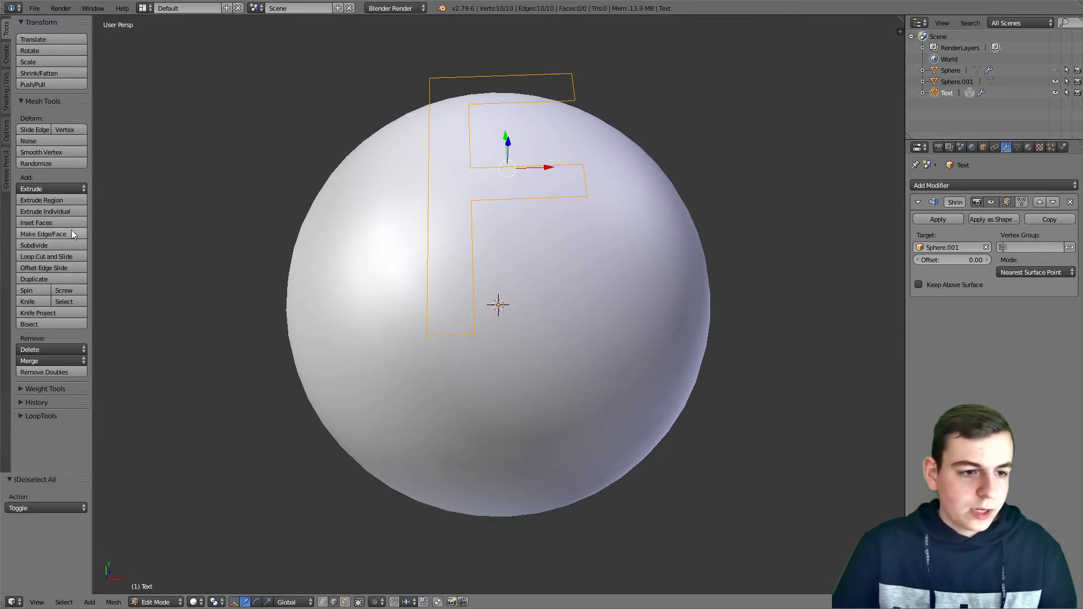
{"action": "left_click", "coordinate": [47, 248]}
{"action": "left_click", "coordinate": [46, 248]}
{"action": "left_click", "coordinate": [47, 249]}
{"action": "left_click", "coordinate": [46, 249]}
{"action": "left_click", "coordinate": [46, 248]}
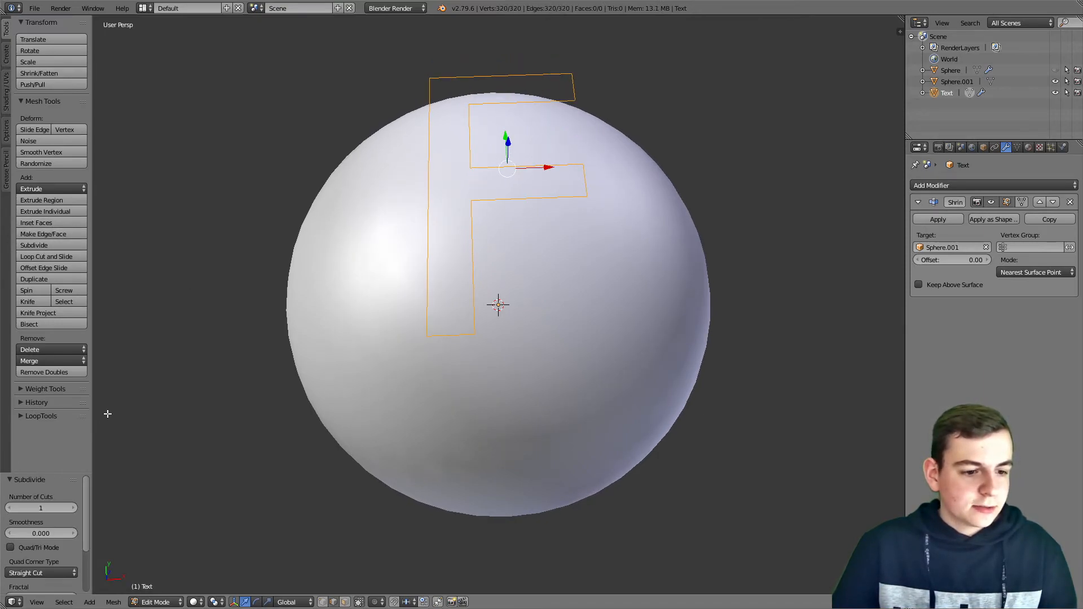
{"action": "left_click", "coordinate": [325, 602]}
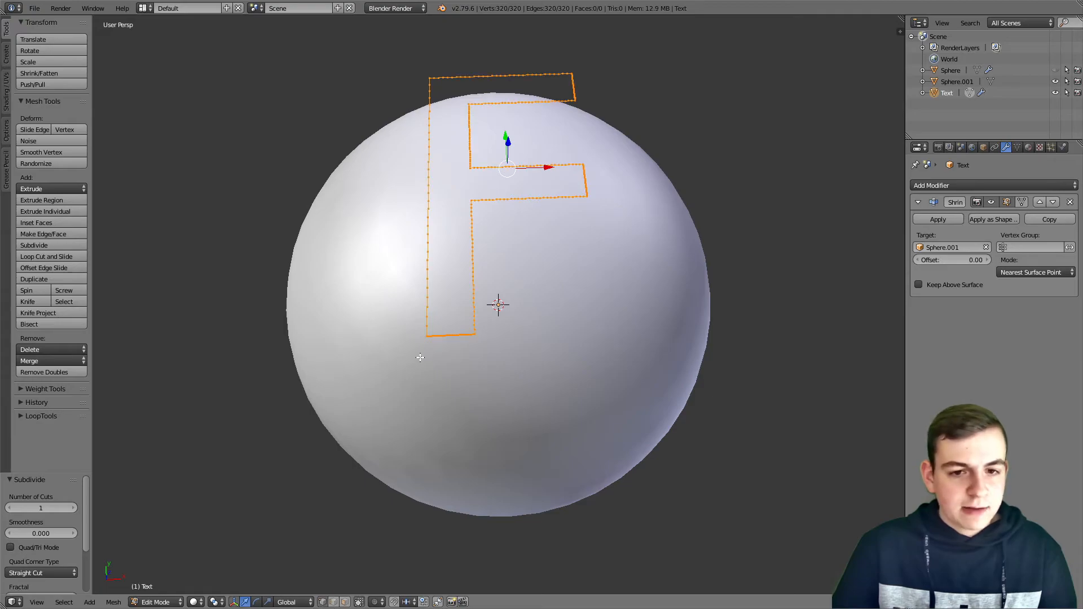
{"action": "scroll", "coordinate": [473, 332], "scroll_direction": "up", "scroll_amount": 3}
{"action": "key", "text": "Tab"}
{"action": "scroll", "coordinate": [386, 387], "scroll_direction": "down", "scroll_amount": 5}
Set the F outline's Shrinkwrap mode to Project along the Z axis, with the Negative direction also enabled
{"action": "middle_click_drag", "start_coordinate": [386, 387], "coordinate": [401, 411]}
{"action": "left_click", "coordinate": [1010, 271]}
{"action": "left_click", "coordinate": [1007, 253]}
{"action": "left_click", "coordinate": [961, 310]}
{"action": "middle_click_drag", "start_coordinate": [733, 334], "coordinate": [753, 289]}
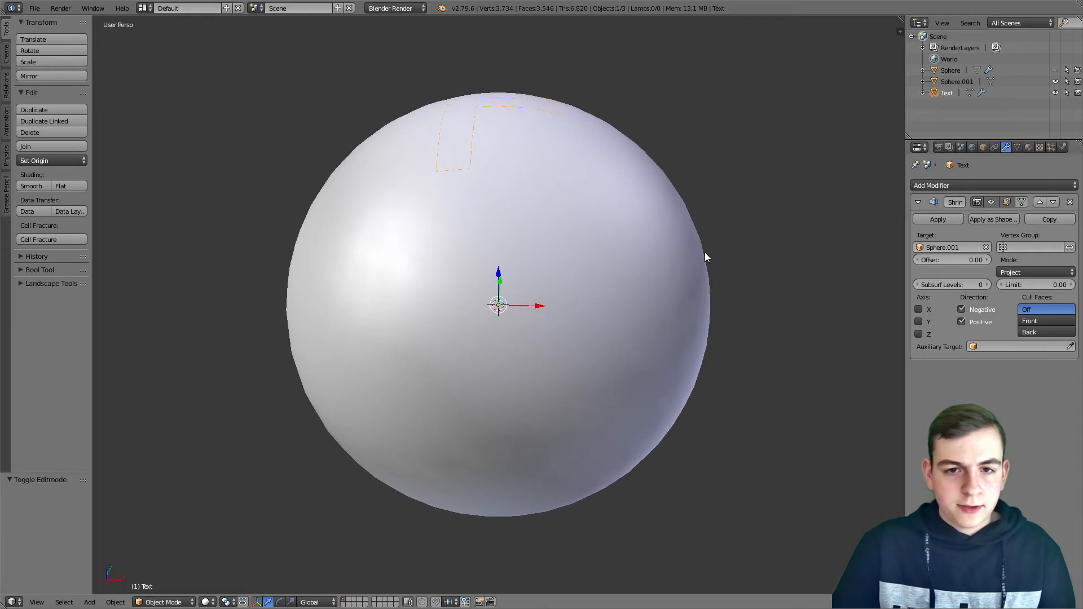
{"action": "middle_click_drag", "start_coordinate": [708, 258], "coordinate": [733, 267]}
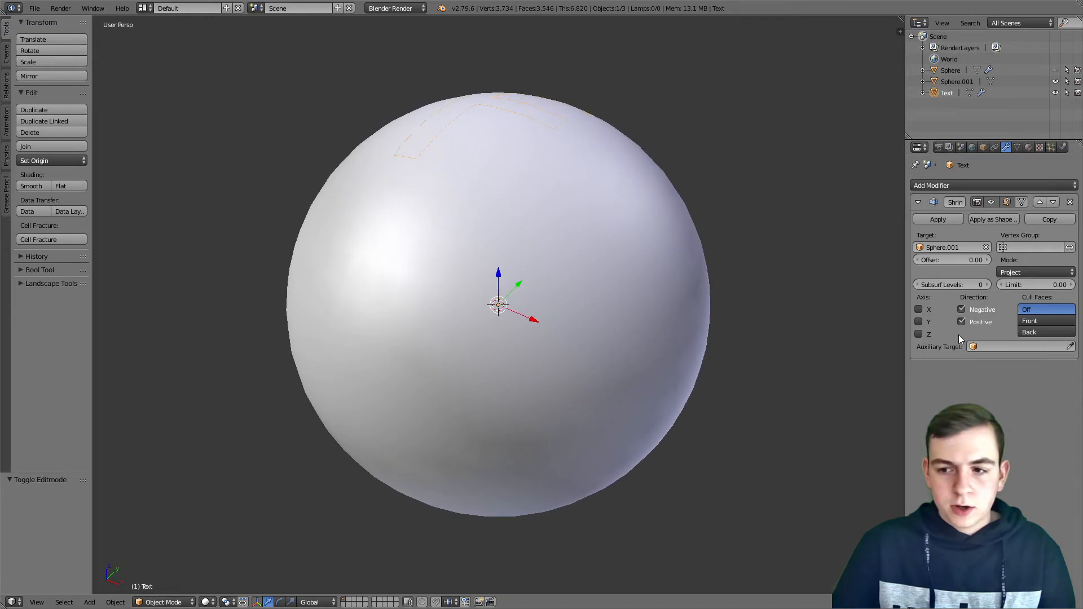
{"action": "left_click", "coordinate": [918, 334]}
{"action": "key", "text": "KP_7"}
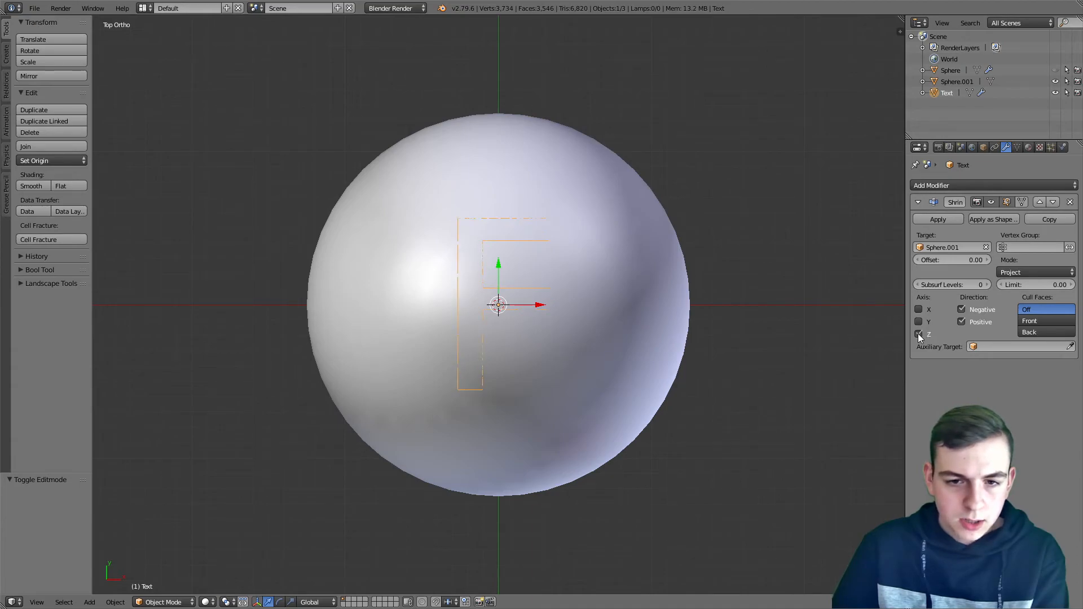
{"action": "key", "text": "KP_5"}
{"action": "scroll", "coordinate": [537, 323], "scroll_direction": "up", "scroll_amount": 2}
{"action": "middle_click_drag", "start_coordinate": [537, 323], "coordinate": [677, 294]}
{"action": "scroll", "coordinate": [404, 307], "scroll_direction": "down", "scroll_amount": 2}
Apply the Shrinkwrap modifier and join the F outline into the sphere
{"action": "left_click", "coordinate": [926, 220]}
{"action": "right_click", "coordinate": [573, 272], "text": "shift"}
{"action": "key", "text": "ctrl+j"}
{"action": "key", "text": "g"}
{"action": "right_click", "coordinate": [510, 281]}
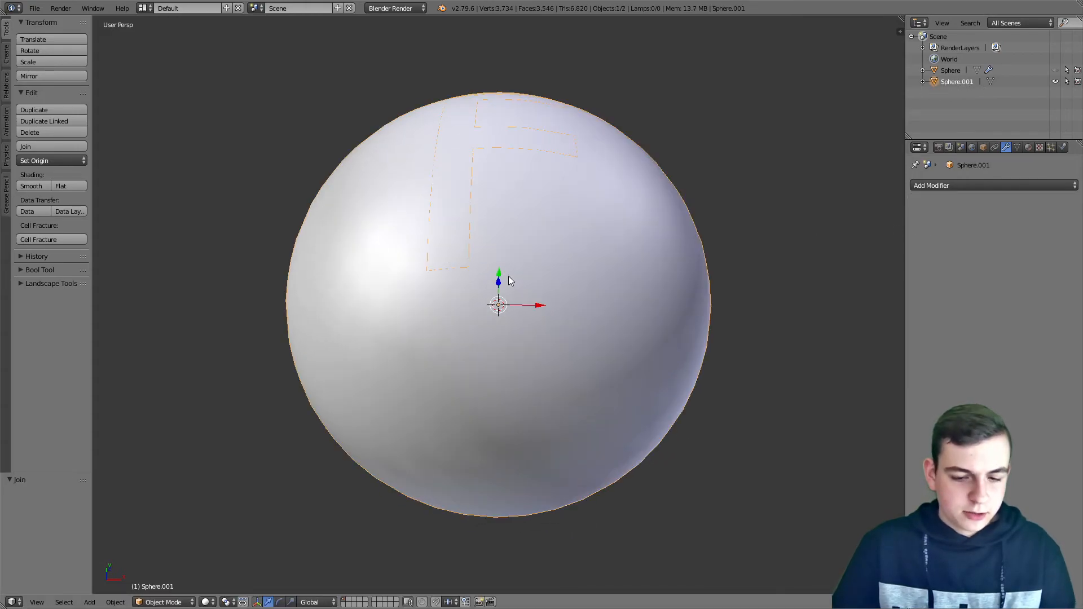
Enter Edit Mode on the joined mesh and select only the linked F outline
{"action": "key", "text": "Tab"}
{"action": "key", "text": "a"}
{"action": "key", "text": "l"}
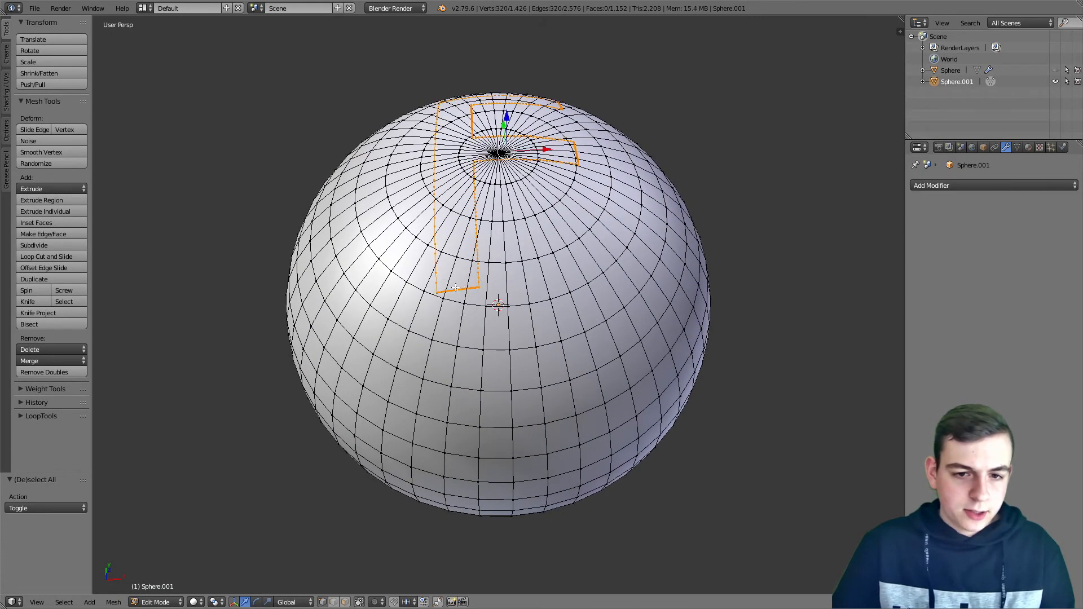
Try a Limited Dissolve on the F outline with a max angle of 0.001°, and undo it
{"action": "key", "text": "x"}
{"action": "left_click", "coordinate": [440, 370]}
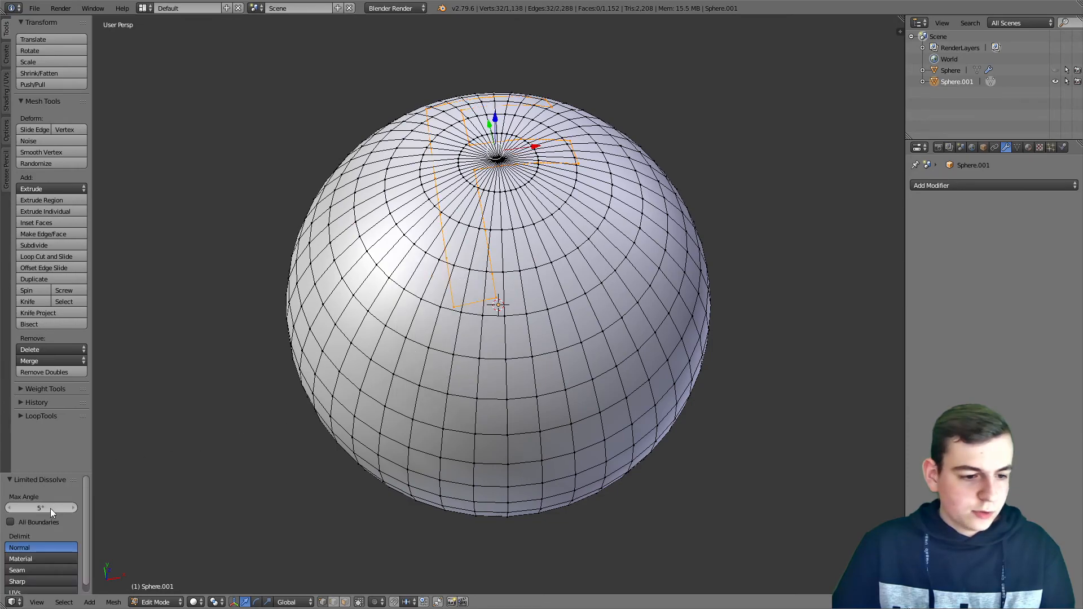
{"action": "left_click_drag", "start_coordinate": [52, 512], "coordinate": [22, 512]}
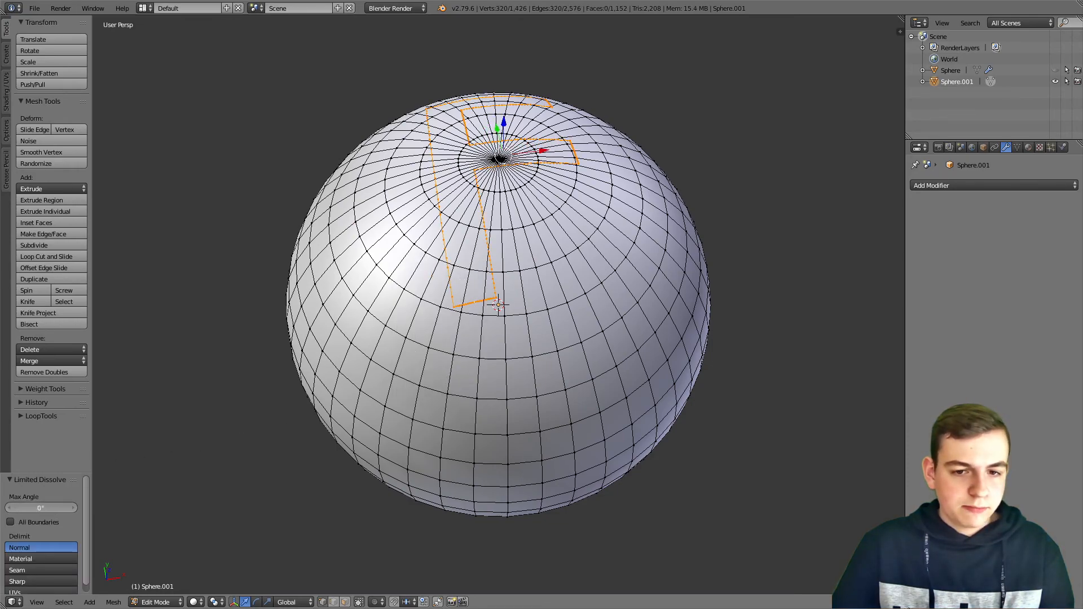
{"action": "scroll", "coordinate": [367, 380], "scroll_direction": "up", "scroll_amount": 3}
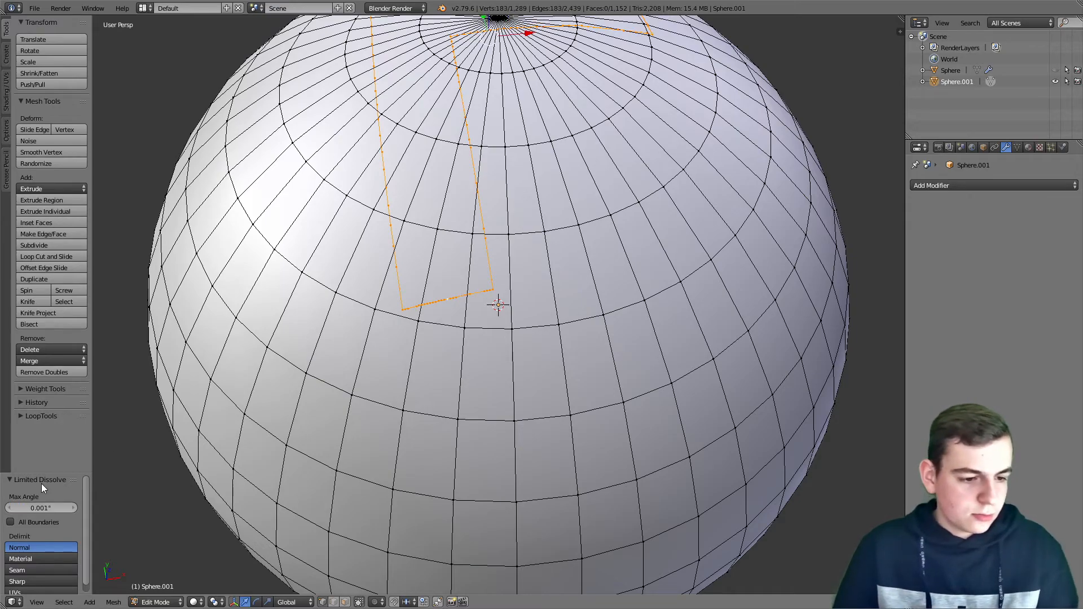
{"action": "key", "text": "ctrl+z"}
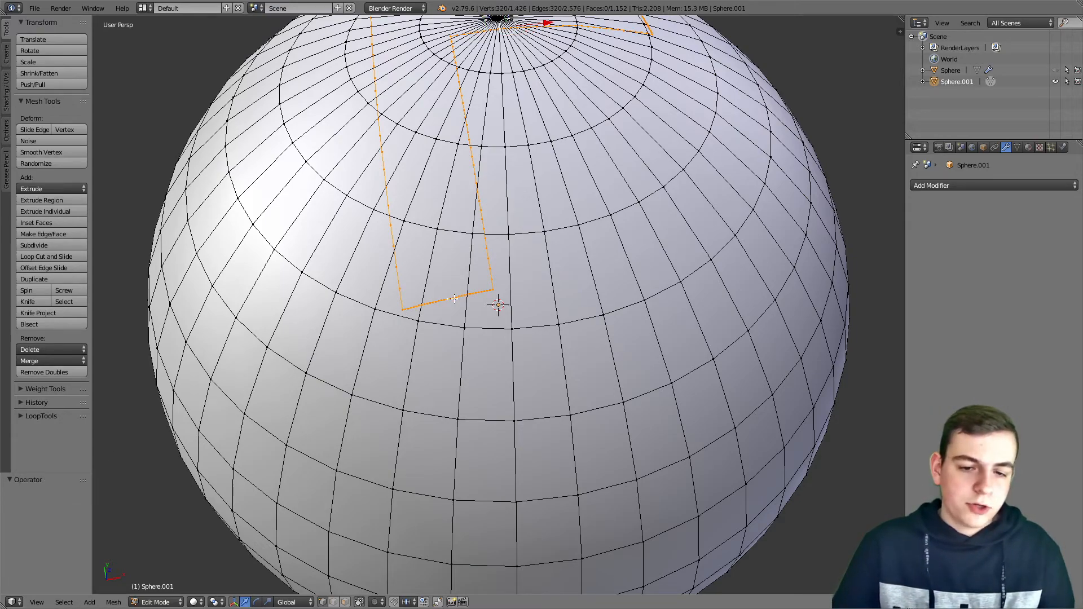
Switch to face selection and circle-select the sphere faces covered by the F outline
{"action": "middle_click_drag", "start_coordinate": [454, 299], "coordinate": [505, 271]}
{"action": "right_click", "coordinate": [497, 265]}
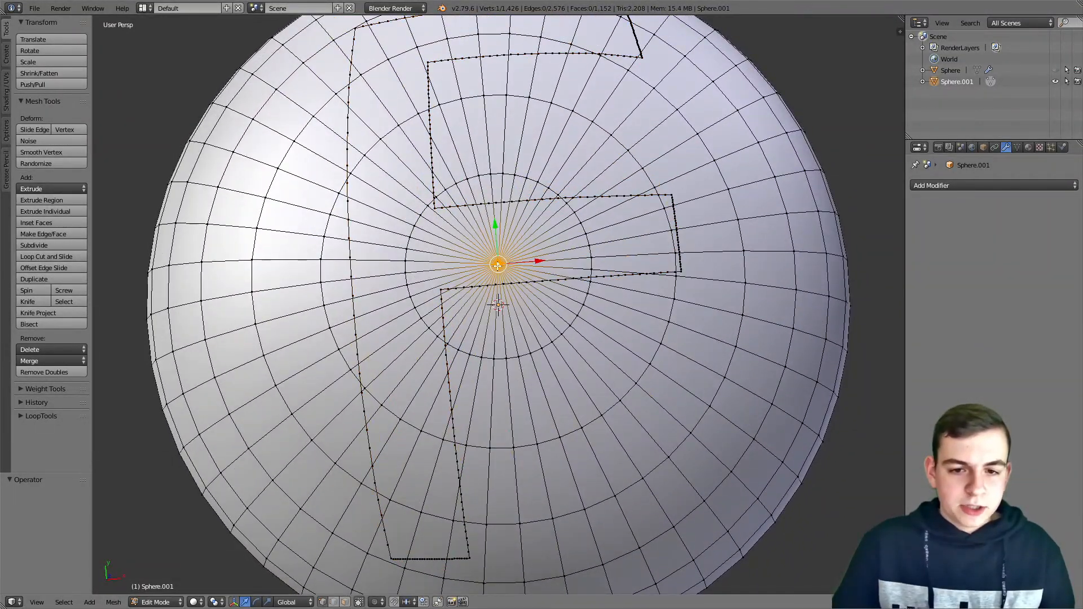
{"action": "left_click", "coordinate": [346, 602]}
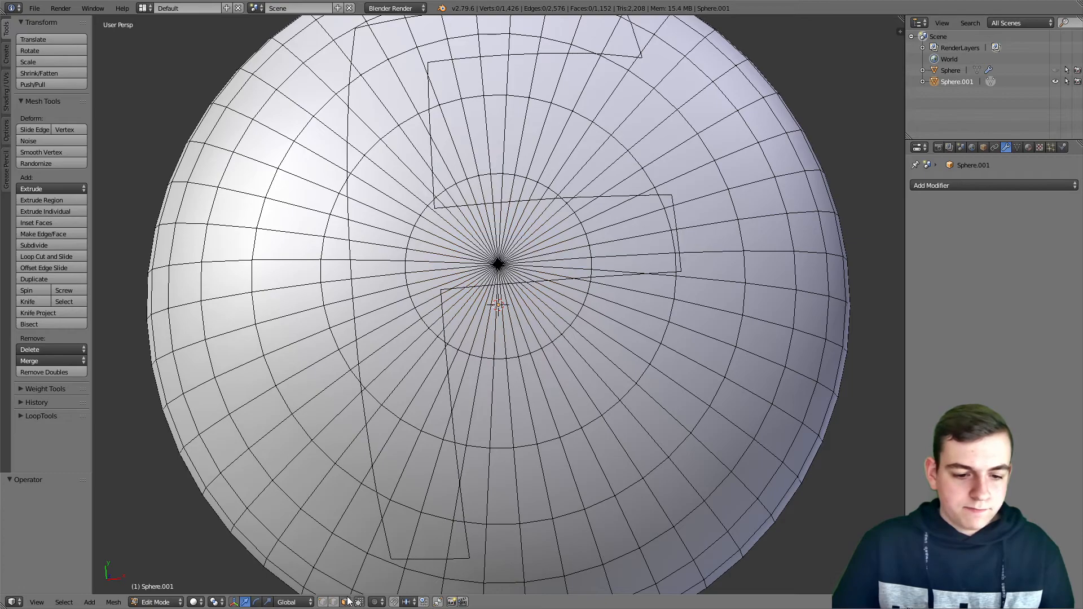
{"action": "key", "text": "a"}
{"action": "key", "text": "a"}
{"action": "key", "text": "c"}
{"action": "mouse_move", "coordinate": [489, 255]}
{"action": "left_mouse_down"}
{"action": "mouse_move", "coordinate": [596, 238]}
{"action": "mouse_move", "coordinate": [567, 215]}
{"action": "left_mouse_up"}
{"action": "left_click_drag", "start_coordinate": [634, 214], "coordinate": [657, 215]}
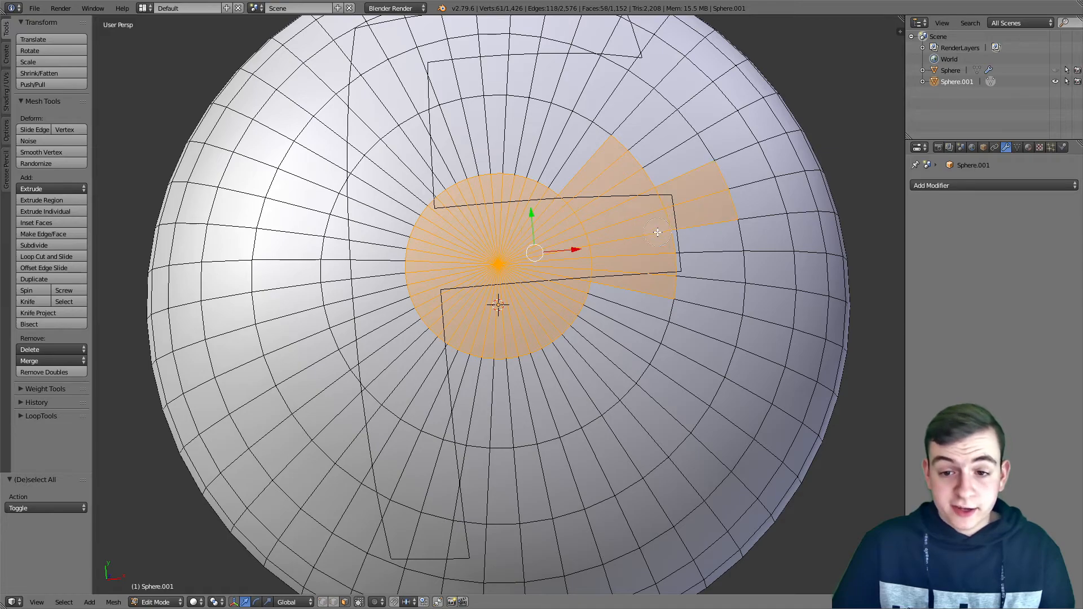
{"action": "mouse_move", "coordinate": [663, 251]}
{"action": "left_mouse_down"}
{"action": "mouse_move", "coordinate": [423, 260]}
{"action": "mouse_move", "coordinate": [406, 338]}
{"action": "mouse_move", "coordinate": [413, 515]}
{"action": "mouse_move", "coordinate": [444, 502]}
{"action": "left_mouse_up"}
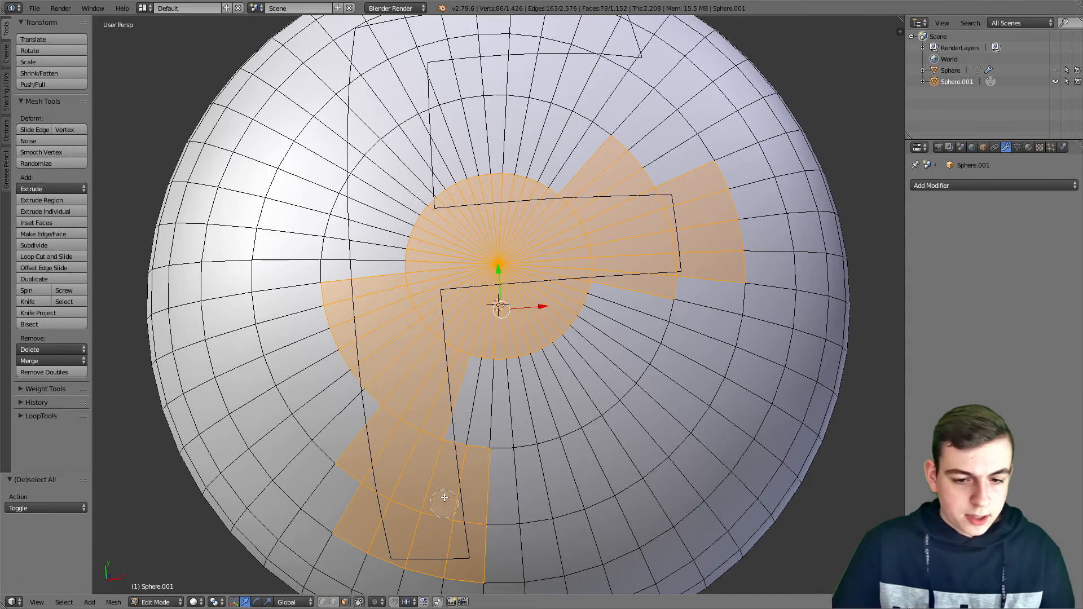
{"action": "left_click_drag", "start_coordinate": [386, 274], "coordinate": [375, 387]}
{"action": "mouse_move", "coordinate": [392, 259]}
{"action": "left_mouse_down"}
{"action": "mouse_move", "coordinate": [388, 170]}
{"action": "mouse_move", "coordinate": [367, 145]}
{"action": "mouse_move", "coordinate": [364, 173]}
{"action": "mouse_move", "coordinate": [403, 149]}
{"action": "mouse_move", "coordinate": [417, 73]}
{"action": "mouse_move", "coordinate": [378, 39]}
{"action": "mouse_move", "coordinate": [371, 81]}
{"action": "left_mouse_up"}
{"action": "mouse_move", "coordinate": [441, 44]}
{"action": "left_mouse_down"}
{"action": "mouse_move", "coordinate": [474, 51]}
{"action": "mouse_move", "coordinate": [595, 30]}
{"action": "left_mouse_up"}
Add the missed faces around the end of the F's upper arm to the selection and delete all selected faces
{"action": "middle_click_drag", "start_coordinate": [600, 39], "coordinate": [482, 101]}
{"action": "scroll", "coordinate": [545, 182], "scroll_direction": "up", "scroll_amount": 2}
{"action": "key", "text": "c"}
{"action": "left_click_drag", "start_coordinate": [563, 122], "coordinate": [574, 115]}
{"action": "right_click", "coordinate": [573, 115]}
{"action": "middle_click_drag", "start_coordinate": [619, 159], "coordinate": [610, 173], "text": "shift"}
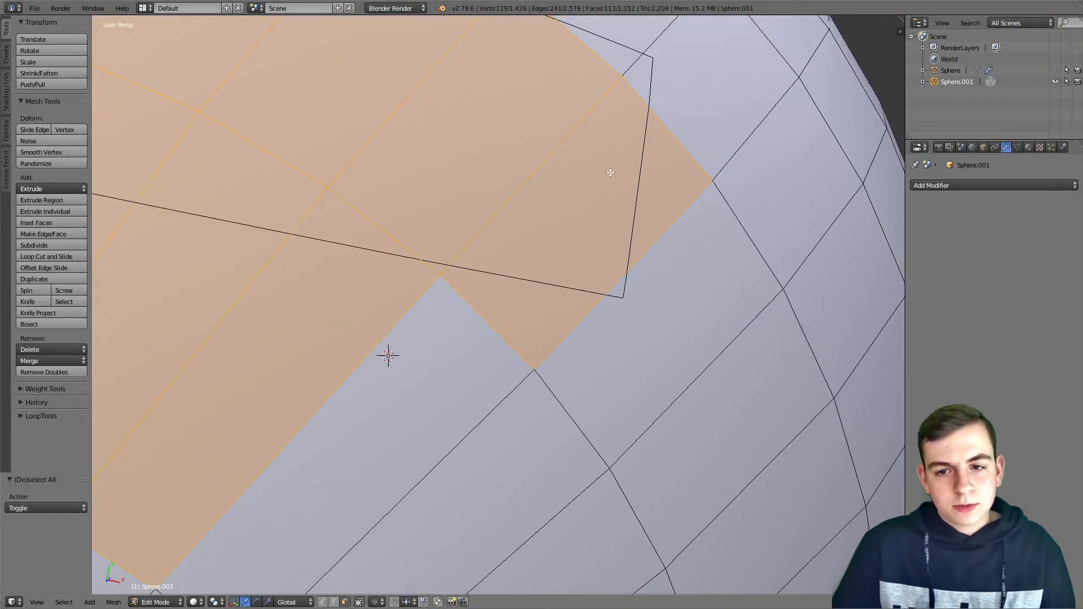
{"action": "right_click", "coordinate": [631, 292], "text": "shift"}
{"action": "right_click", "coordinate": [648, 83], "text": "shift"}
{"action": "right_click", "coordinate": [619, 59], "text": "shift"}
{"action": "scroll", "coordinate": [612, 82], "scroll_direction": "down", "scroll_amount": 2}
{"action": "middle_click_drag", "start_coordinate": [484, 272], "coordinate": [525, 225], "text": "shift"}
{"action": "key", "text": "x"}
{"action": "left_click", "coordinate": [554, 133]}
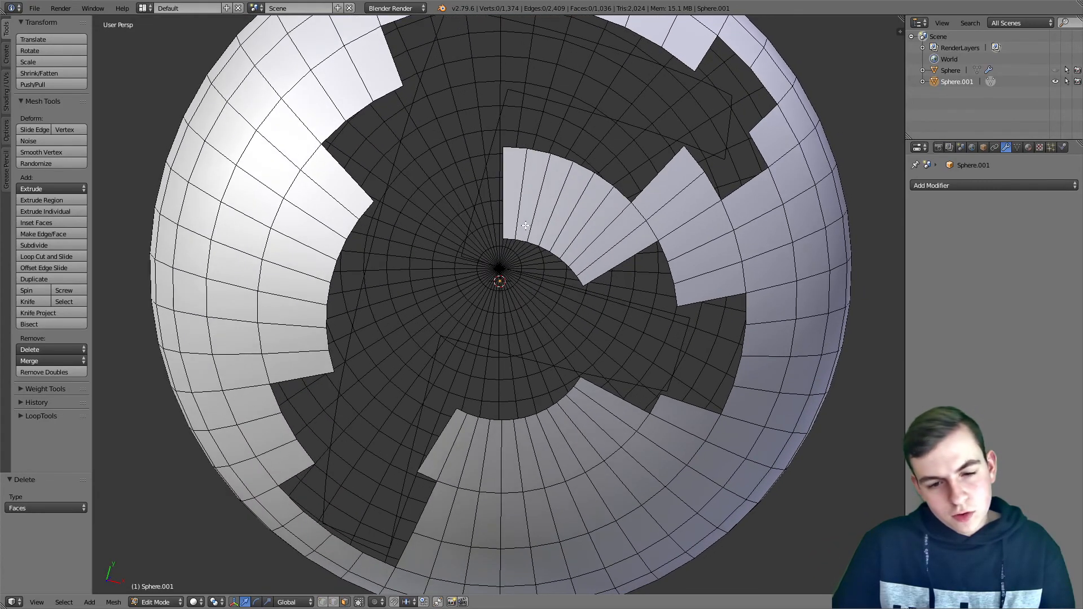
Select the boundary loop of the sphere's hole together with the F outline loop, and fill the gap between them
{"action": "middle_click_drag", "start_coordinate": [498, 368], "coordinate": [491, 325]}
{"action": "right_click", "coordinate": [385, 429], "text": "alt"}
{"action": "right_click", "coordinate": [388, 427], "text": "alt+shift"}
{"action": "right_click", "coordinate": [367, 422], "text": "alt+shift"}
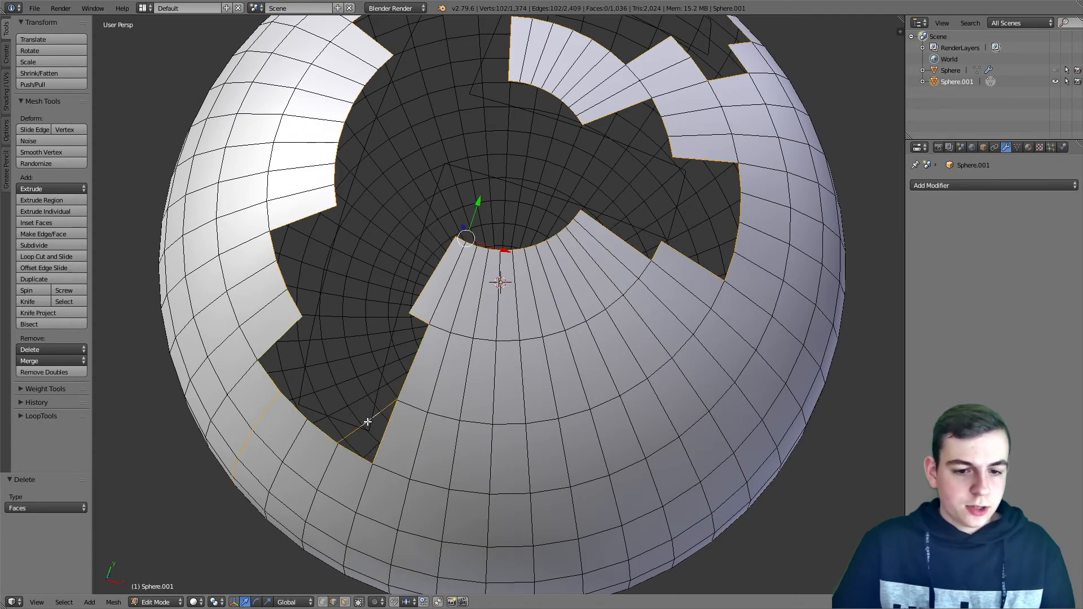
{"action": "key", "text": "ctrl+z"}
{"action": "right_click", "coordinate": [373, 407], "text": "alt+shift"}
{"action": "key", "text": "ctrl+z"}
{"action": "right_click", "coordinate": [382, 397], "text": "alt+shift"}
{"action": "middle_click_drag", "start_coordinate": [382, 397], "coordinate": [377, 386]}
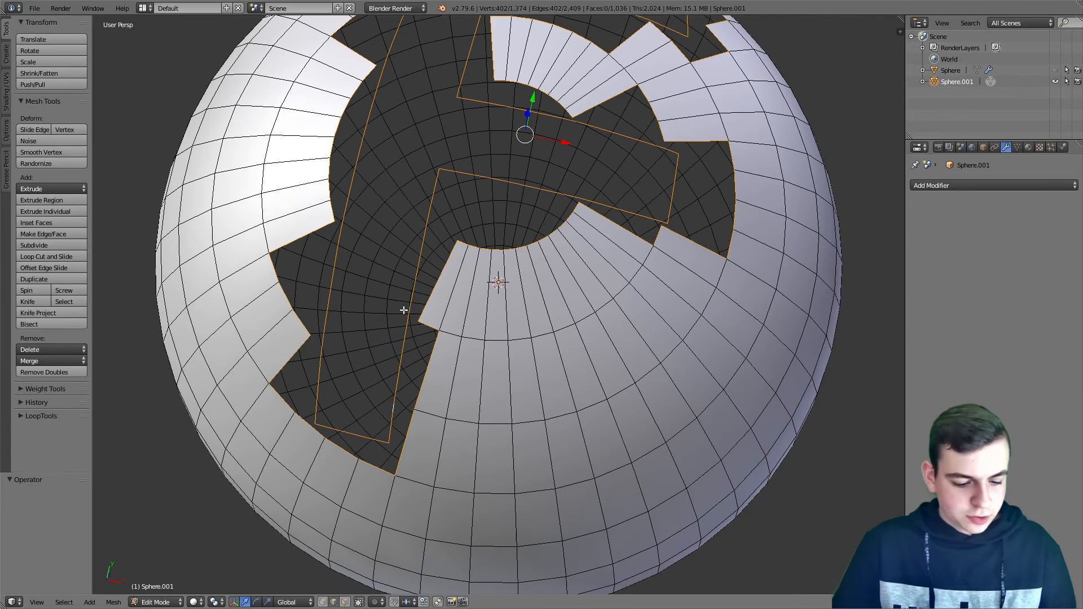
{"action": "key", "text": "ctrl+e"}
{"action": "key", "text": "ctrl+f"}
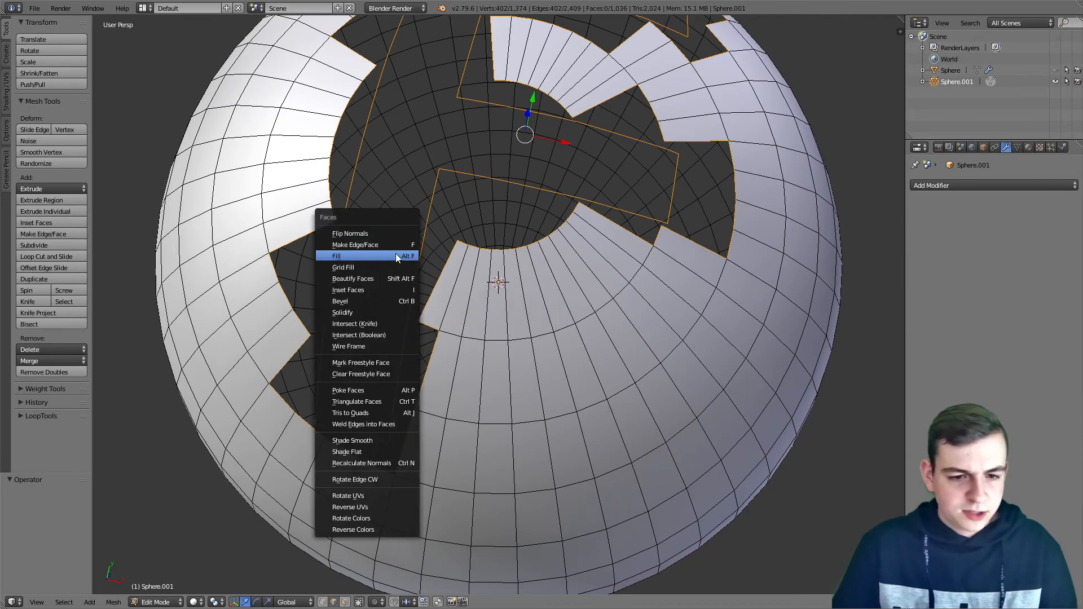
{"action": "left_click", "coordinate": [370, 258]}
{"action": "middle_click_drag", "start_coordinate": [371, 259], "coordinate": [394, 249]}
Convert the mesh's triangles to quads with Tris to Quads and check the faces around the base of the F
{"action": "key", "text": "Tab"}
{"action": "scroll", "coordinate": [419, 322], "scroll_direction": "down", "scroll_amount": 2}
{"action": "middle_click_drag", "start_coordinate": [421, 330], "coordinate": [234, 281]}
{"action": "middle_click_drag", "start_coordinate": [305, 322], "coordinate": [245, 337]}
{"action": "key", "text": "Tab"}
{"action": "middle_click_drag", "start_coordinate": [381, 423], "coordinate": [439, 397]}
{"action": "key", "text": "a"}
{"action": "key", "text": "alt+j"}
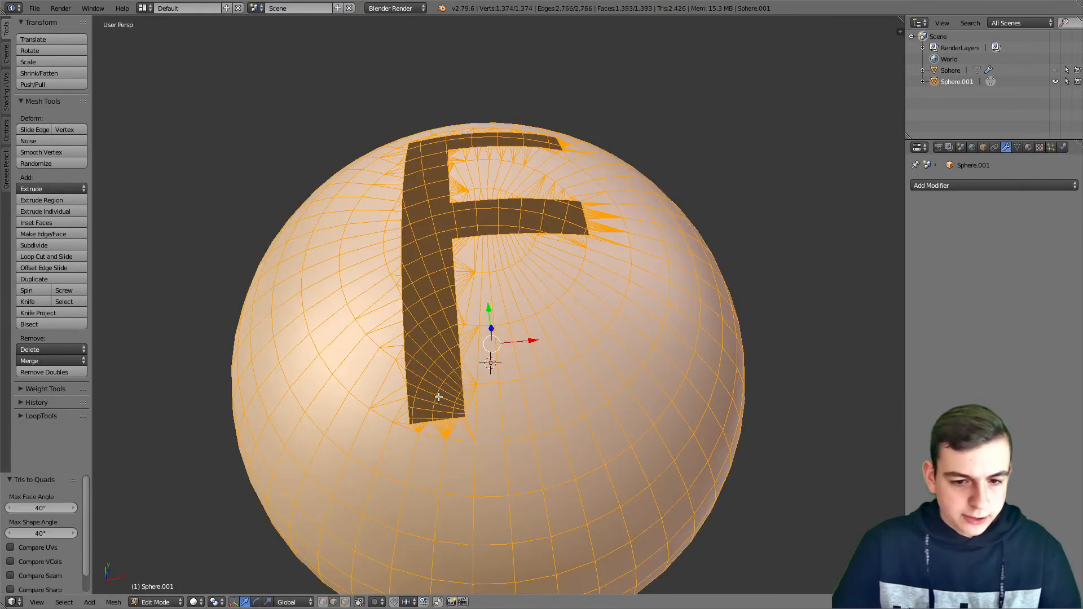
{"action": "scroll", "coordinate": [438, 398], "scroll_direction": "up", "scroll_amount": 1}
{"action": "key", "text": "Tab"}
{"action": "middle_click_drag", "start_coordinate": [409, 458], "coordinate": [432, 433]}
{"action": "key", "text": "Tab"}
{"action": "scroll", "coordinate": [414, 438], "scroll_direction": "up", "scroll_amount": 1}
{"action": "scroll", "coordinate": [434, 431], "scroll_direction": "up", "scroll_amount": 3}
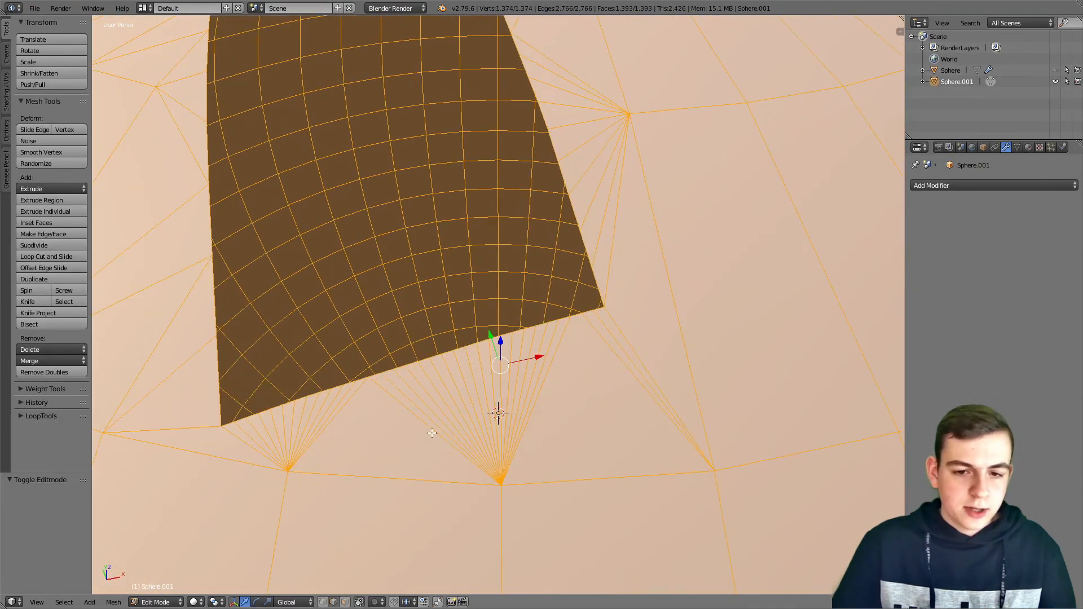
Add a Planar Decimate modifier with a 0.6° angle limit to the sphere in Object Mode and apply it
{"action": "key", "text": "Tab"}
{"action": "left_click", "coordinate": [963, 188]}
{"action": "left_click", "coordinate": [960, 189]}
{"action": "left_click", "coordinate": [954, 188]}
{"action": "left_click", "coordinate": [862, 261]}
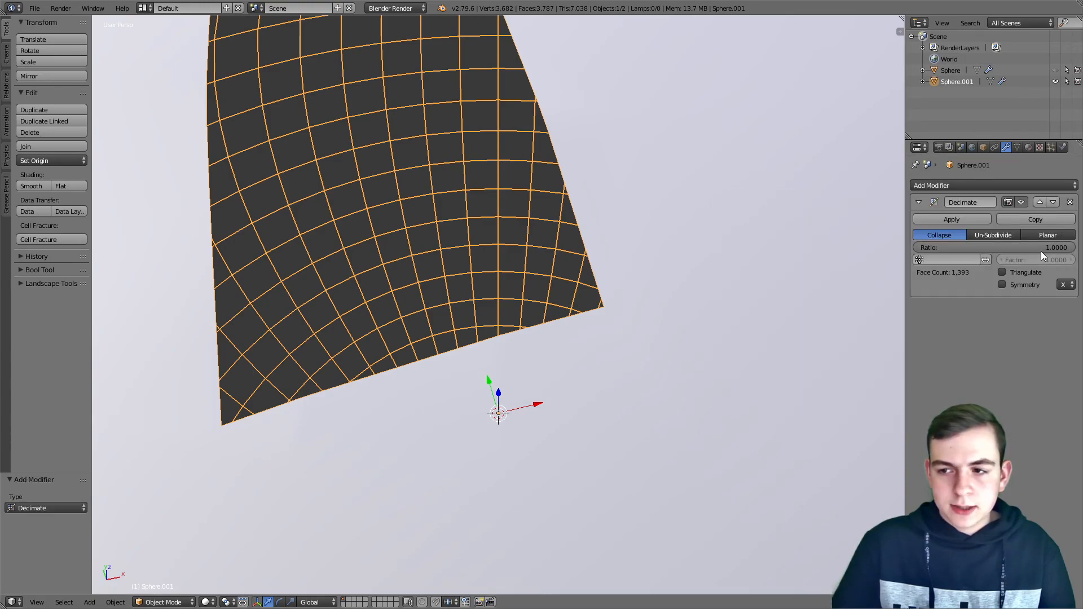
{"action": "left_click", "coordinate": [1058, 235]}
{"action": "left_click_drag", "start_coordinate": [1033, 248], "coordinate": [1022, 247]}
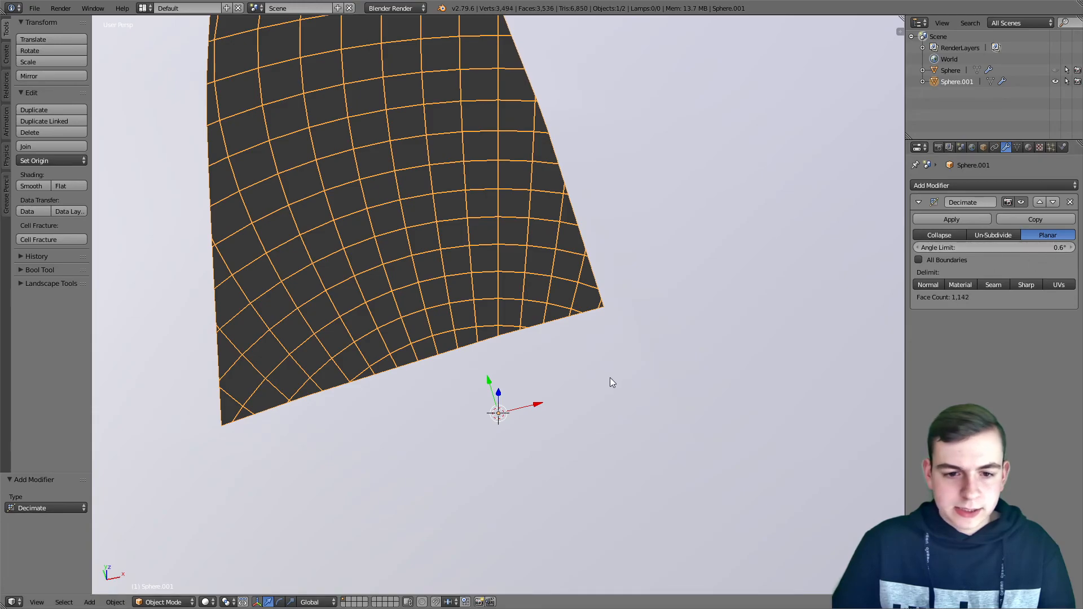
{"action": "left_click", "coordinate": [921, 221]}
Add a Solidify modifier to the sphere, adjusting its thickness and raising its offset so the shell thickens outward
{"action": "key", "text": "Tab"}
{"action": "scroll", "coordinate": [628, 332], "scroll_direction": "down", "scroll_amount": 1}
{"action": "key", "text": "a"}
{"action": "scroll", "coordinate": [628, 333], "scroll_direction": "down", "scroll_amount": 4}
{"action": "middle_click_drag", "start_coordinate": [628, 333], "coordinate": [588, 359]}
{"action": "key", "text": "Tab"}
{"action": "left_click", "coordinate": [1012, 186]}
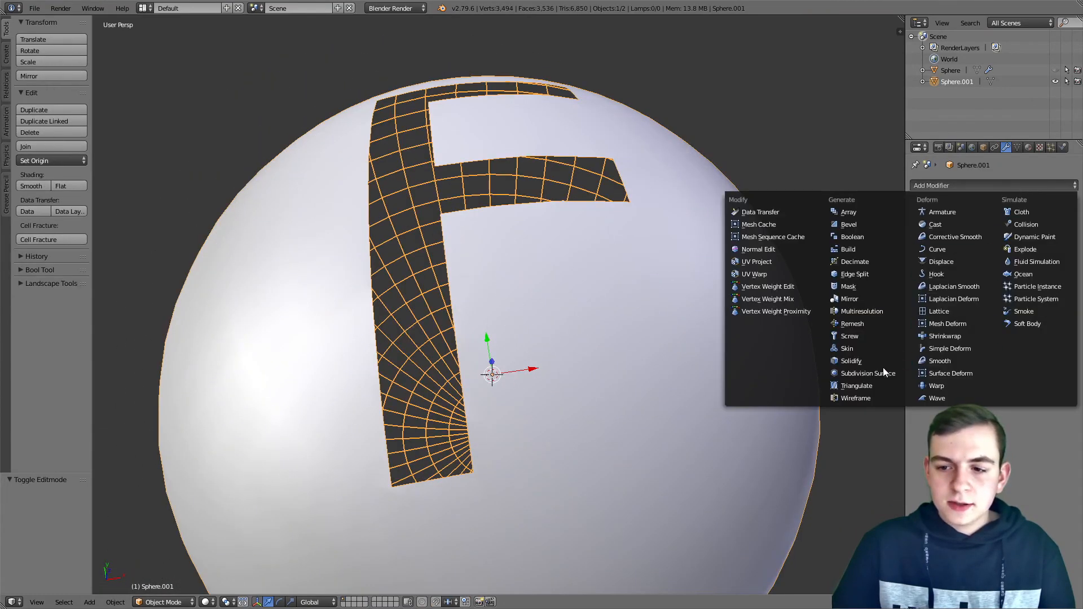
{"action": "left_click", "coordinate": [852, 361]}
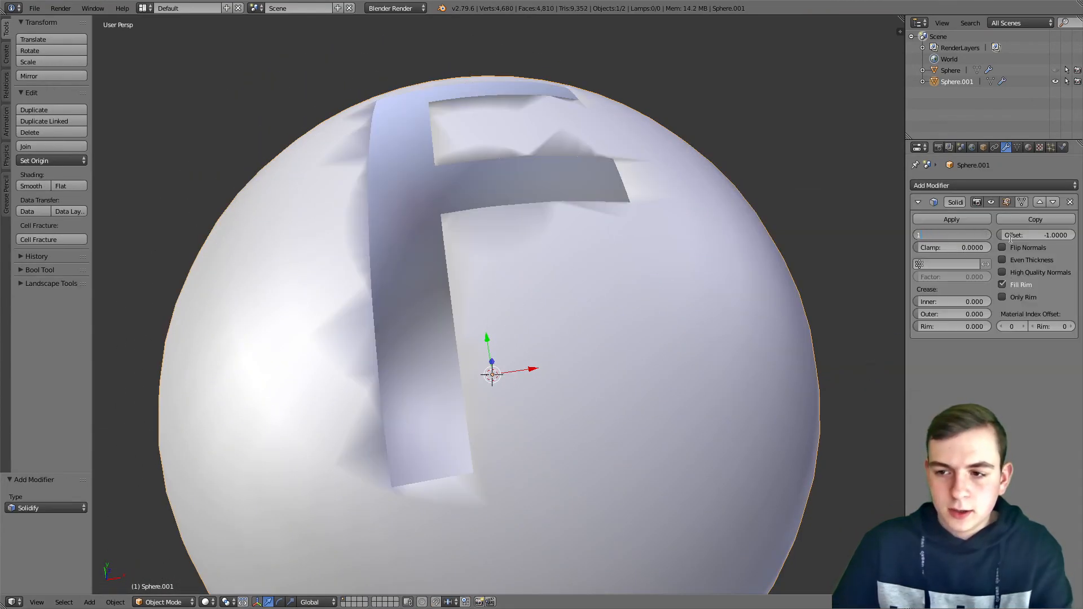
{"action": "left_click_drag", "start_coordinate": [1024, 235], "coordinate": [1073, 236]}
Enable Auto Smooth at 30° in the sphere's mesh normals and deselect the object
{"action": "left_click", "coordinate": [1018, 148]}
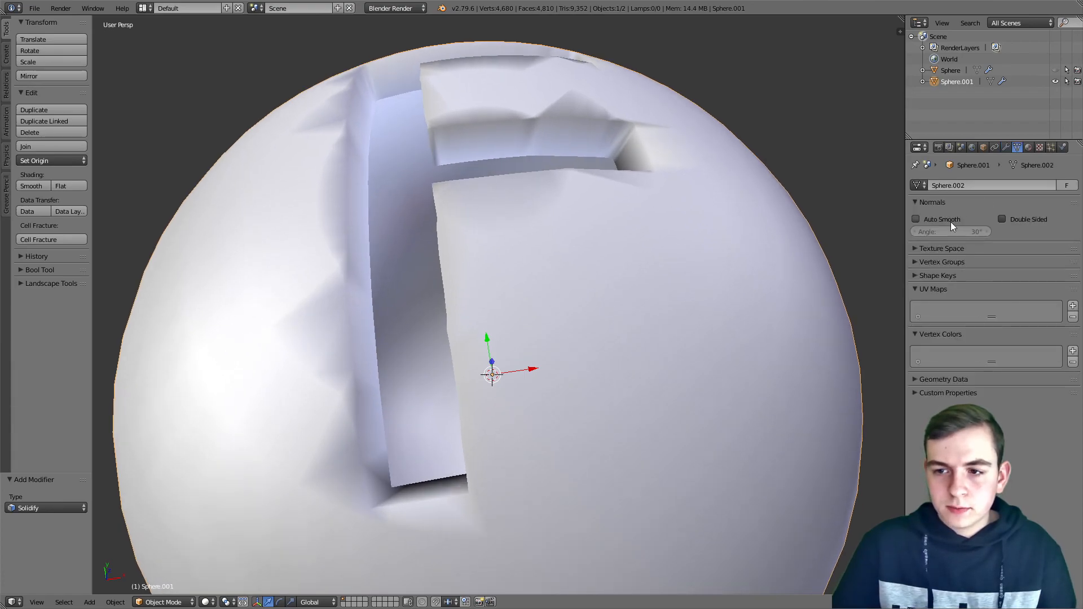
{"action": "left_click", "coordinate": [953, 221]}
{"action": "scroll", "coordinate": [558, 306], "scroll_direction": "down", "scroll_amount": 1}
{"action": "scroll", "coordinate": [557, 306], "scroll_direction": "down", "scroll_amount": 1}
{"action": "key", "text": "a"}
Examine the F-shaped hole's shading and edges from above and at an angle, including its mesh in Edit Mode
{"action": "middle_click_drag", "start_coordinate": [557, 307], "coordinate": [530, 284]}
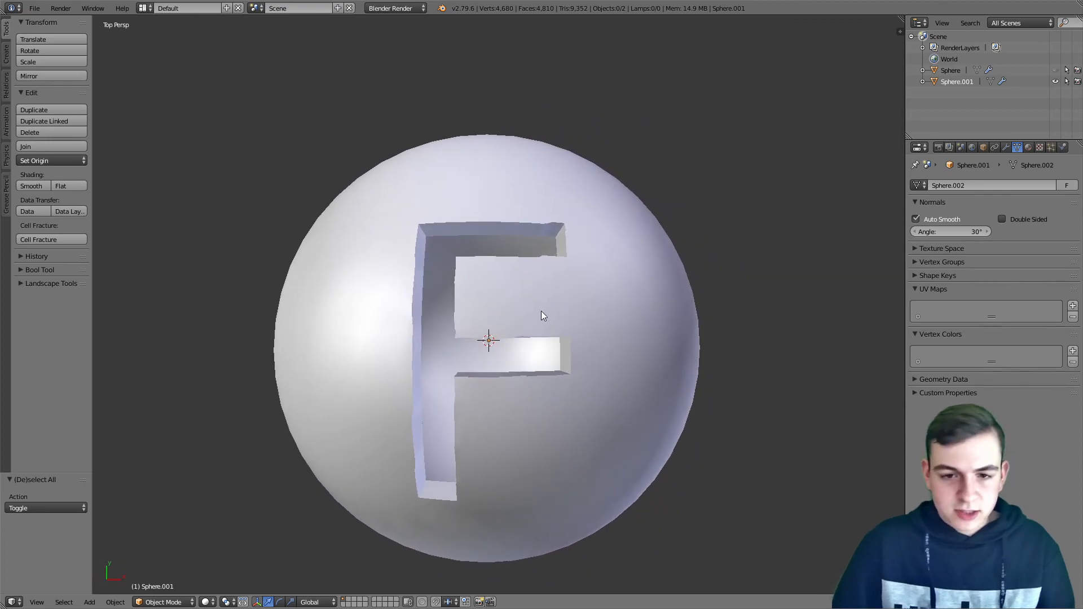
{"action": "key", "text": "KP_7"}
{"action": "key", "text": "KP_5"}
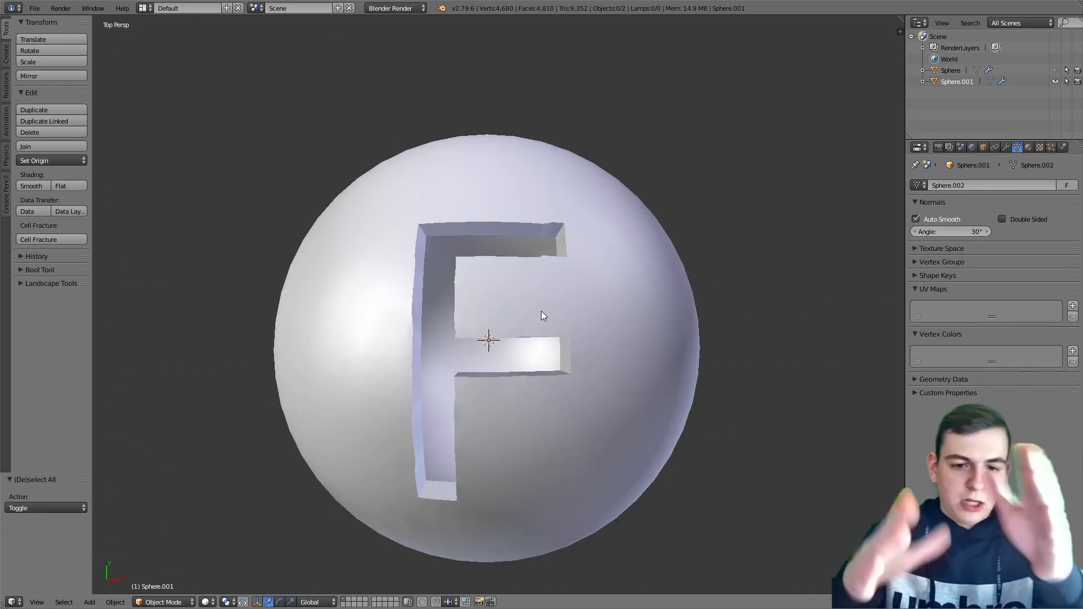
{"action": "key", "text": "Tab"}
{"action": "scroll", "coordinate": [540, 310], "scroll_direction": "up", "scroll_amount": 3}
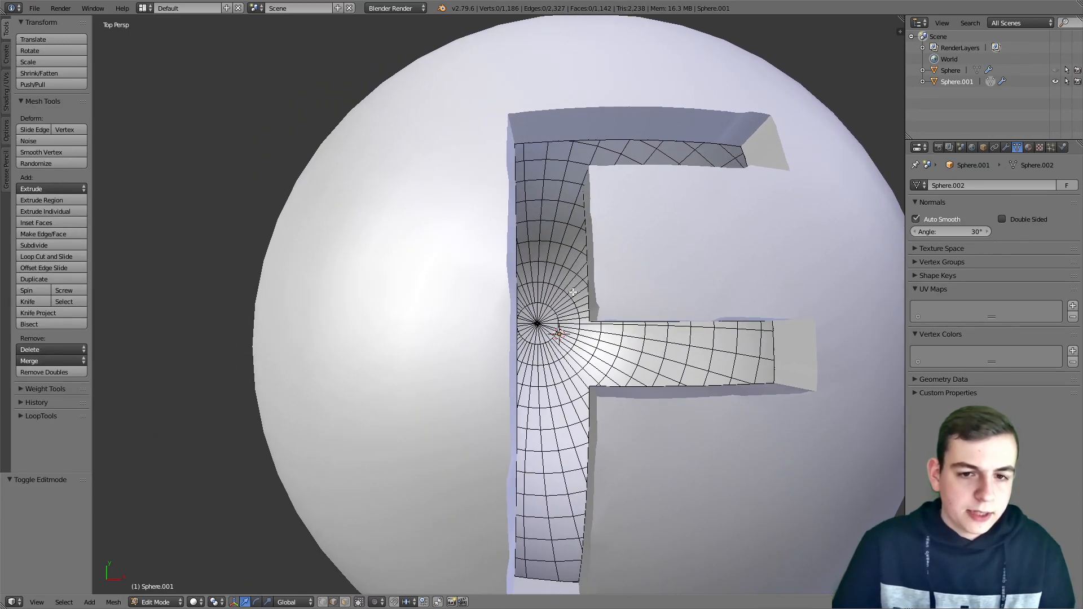
{"action": "key", "text": "Tab"}
{"action": "middle_click_drag", "start_coordinate": [510, 302], "coordinate": [452, 280]}
{"action": "middle_click_drag", "start_coordinate": [616, 265], "coordinate": [528, 317]}
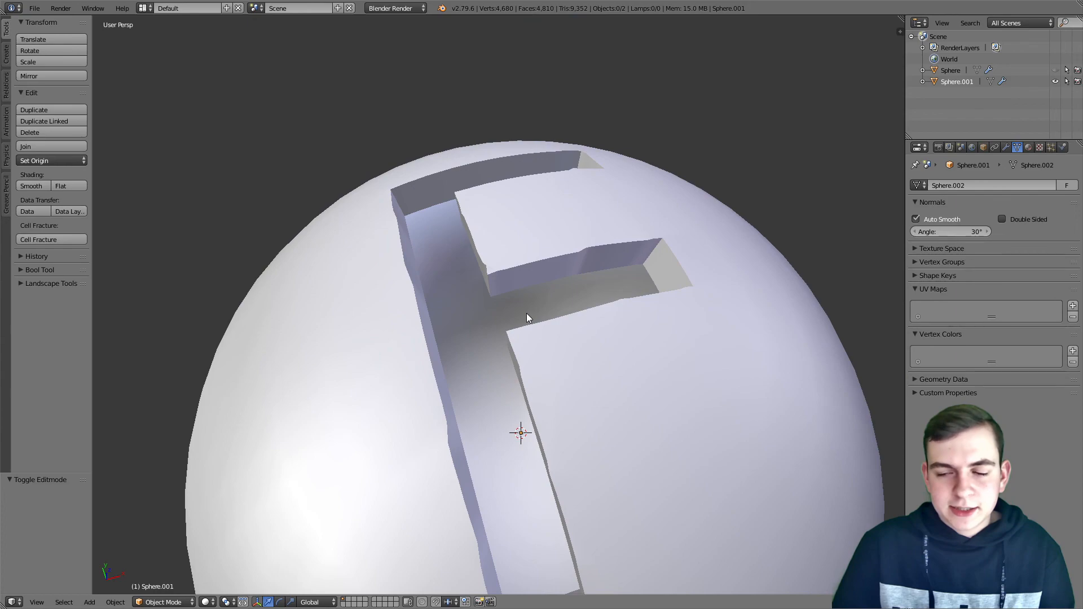